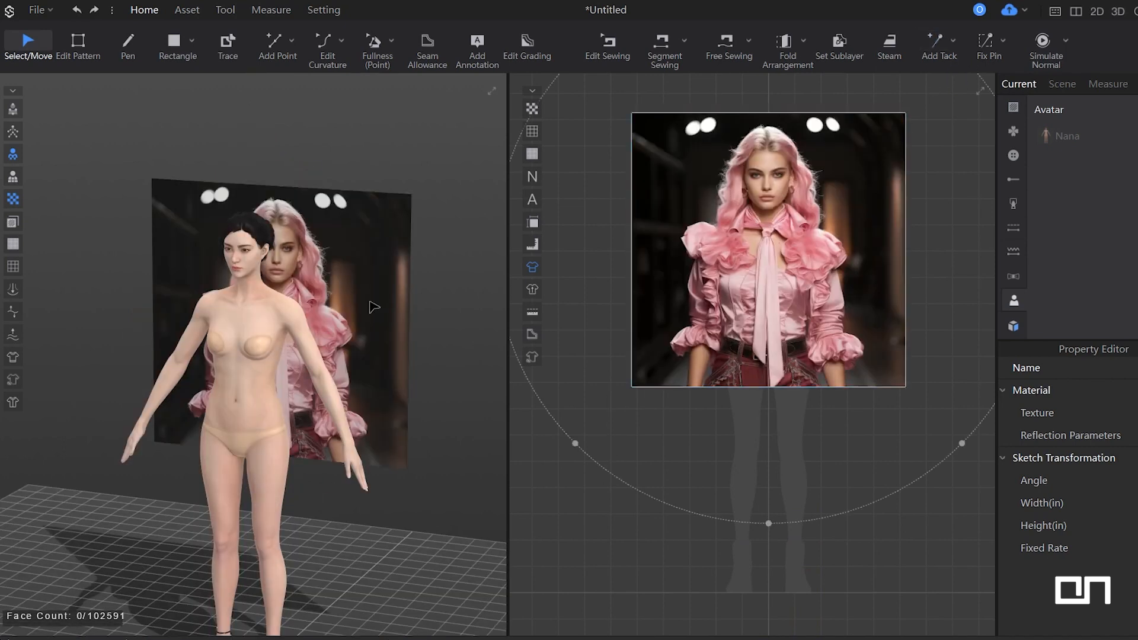
Move the reference photo in the 3D view up and beside the avatar.
right_drag(373, 307, 302, 371)
drag(302, 370, 434, 224)
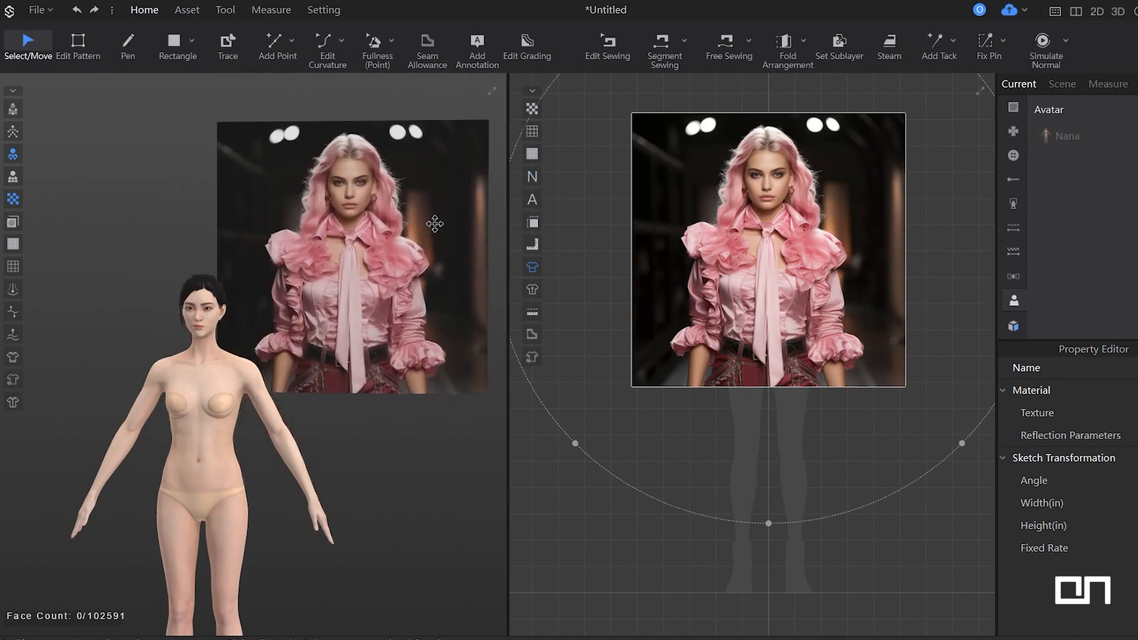
middle_drag(417, 309, 253, 343)
drag(287, 247, 477, 183)
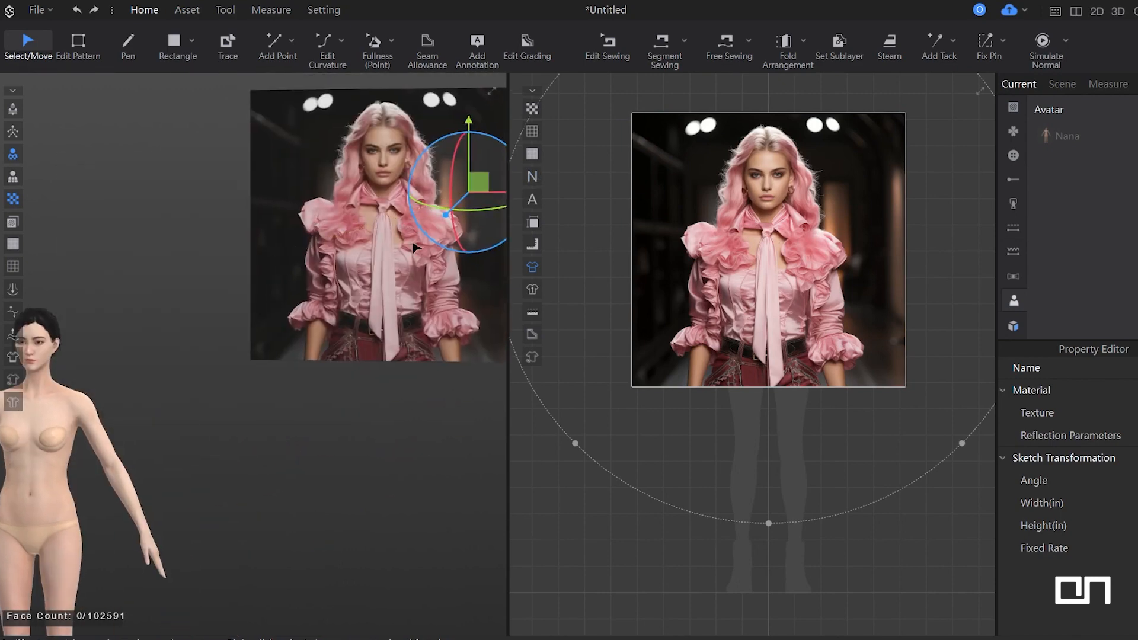
click(317, 437)
middle_drag(317, 438, 470, 355)
right_drag(470, 355, 436, 300)
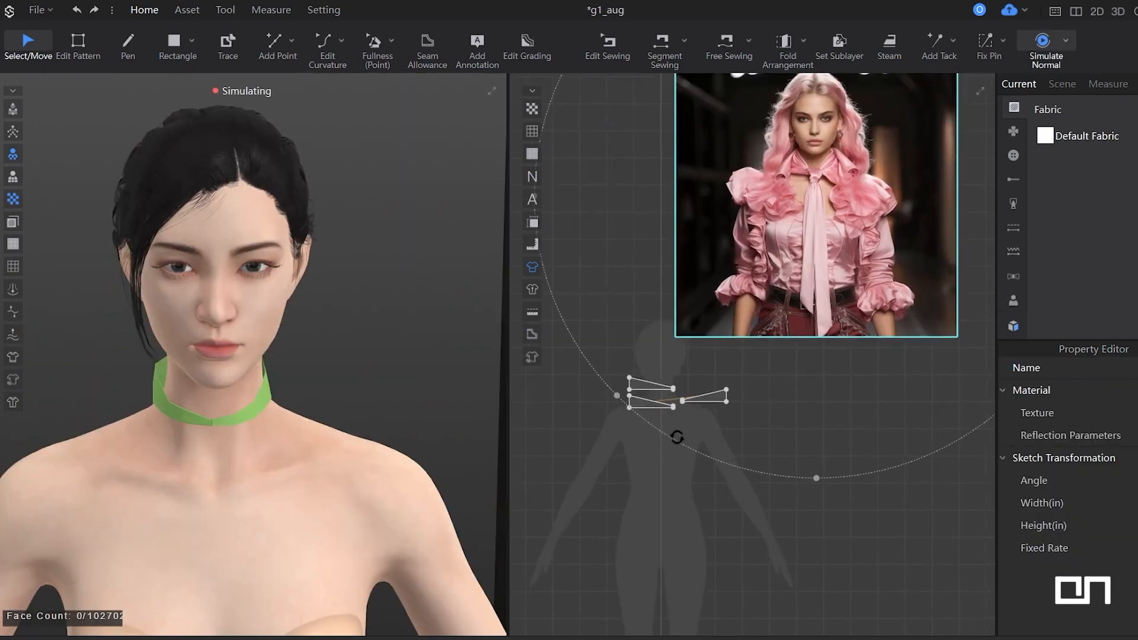
Move the reference photo in the 2D view so it stands beside the avatar silhouette.
click(789, 400)
click(767, 503)
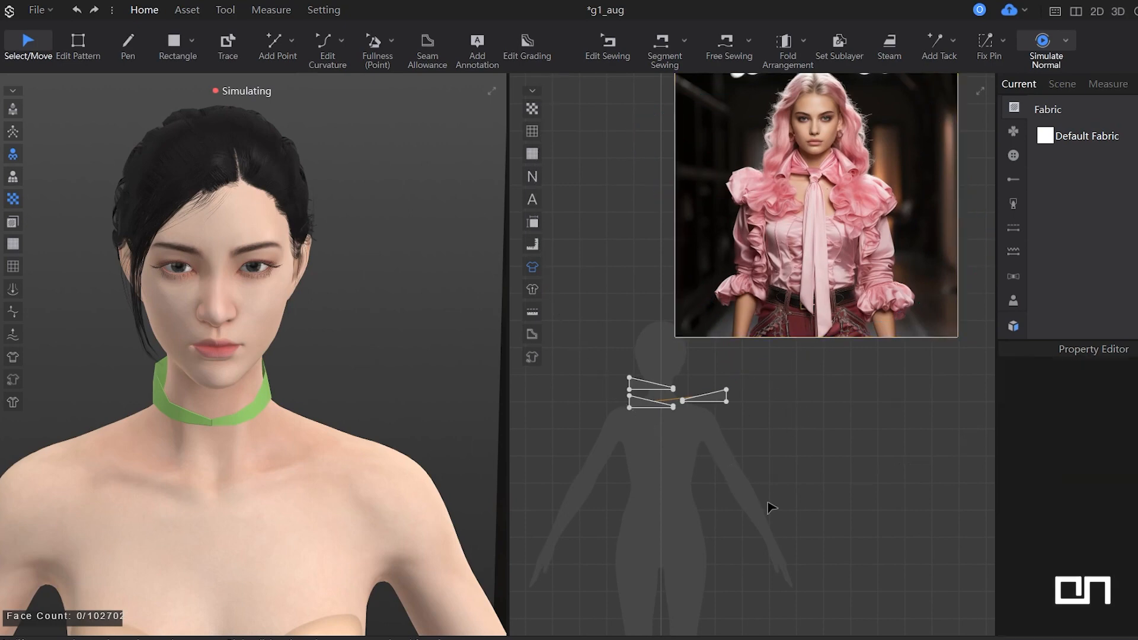
scroll(836, 236, up, 1)
click(859, 209)
drag(863, 212, 953, 439)
scroll(703, 448, up, 3)
middle_drag(701, 443, 474, 376)
scroll(525, 358, down, 3)
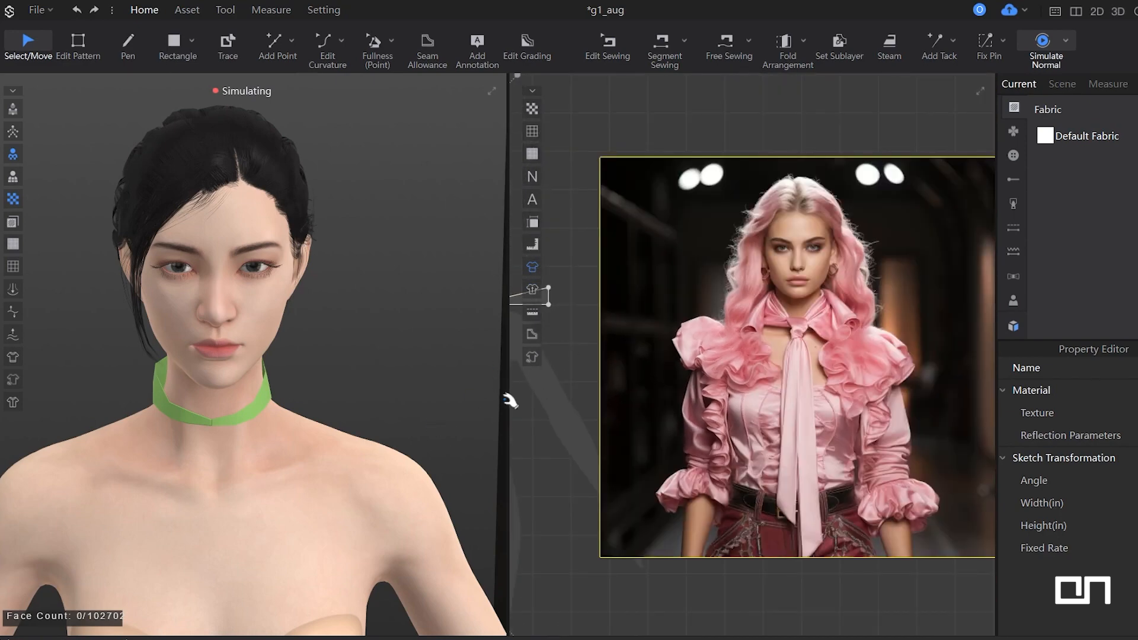
Enlarge the 2D pattern view at the expense of the 3D view.
drag(505, 398, 308, 435)
scroll(458, 395, down, 3)
middle_drag(460, 396, 732, 390)
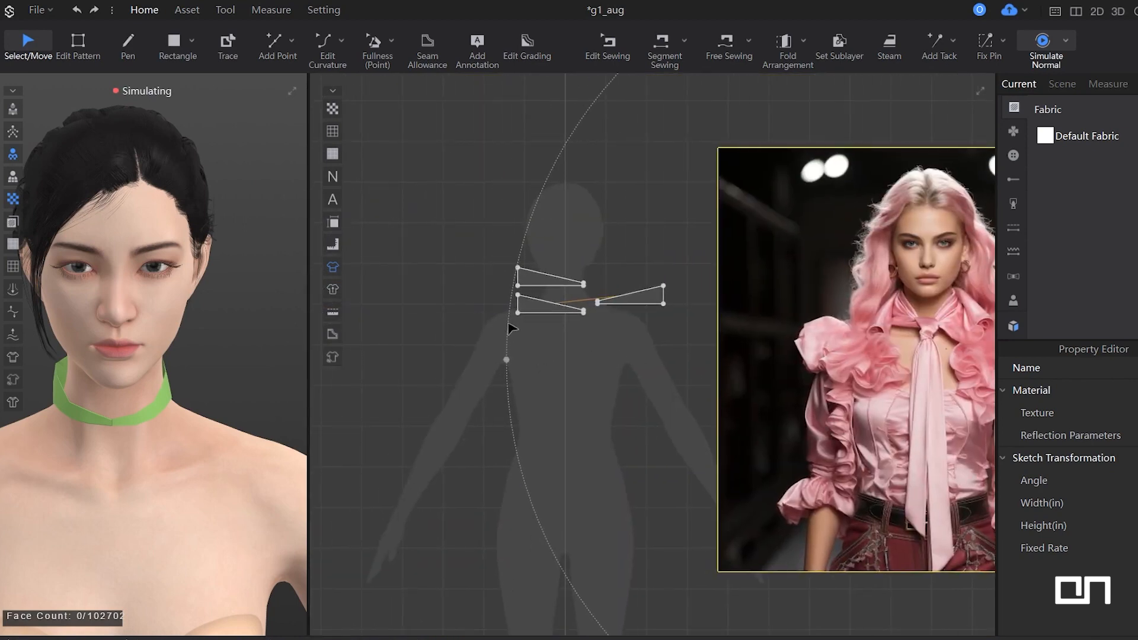
Delete the extra upper collar pattern piece and stop the simulation.
scroll(508, 323, up, 3)
middle_drag(624, 314, 497, 362)
click(474, 307)
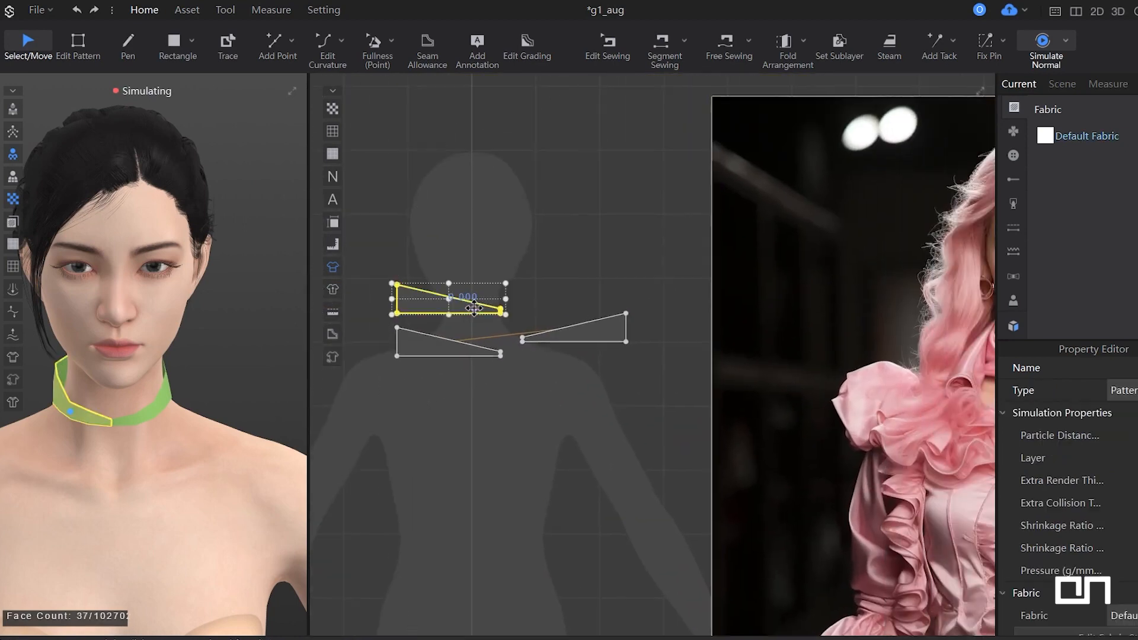
click(516, 343)
key(space)
scroll(457, 272, down, 2)
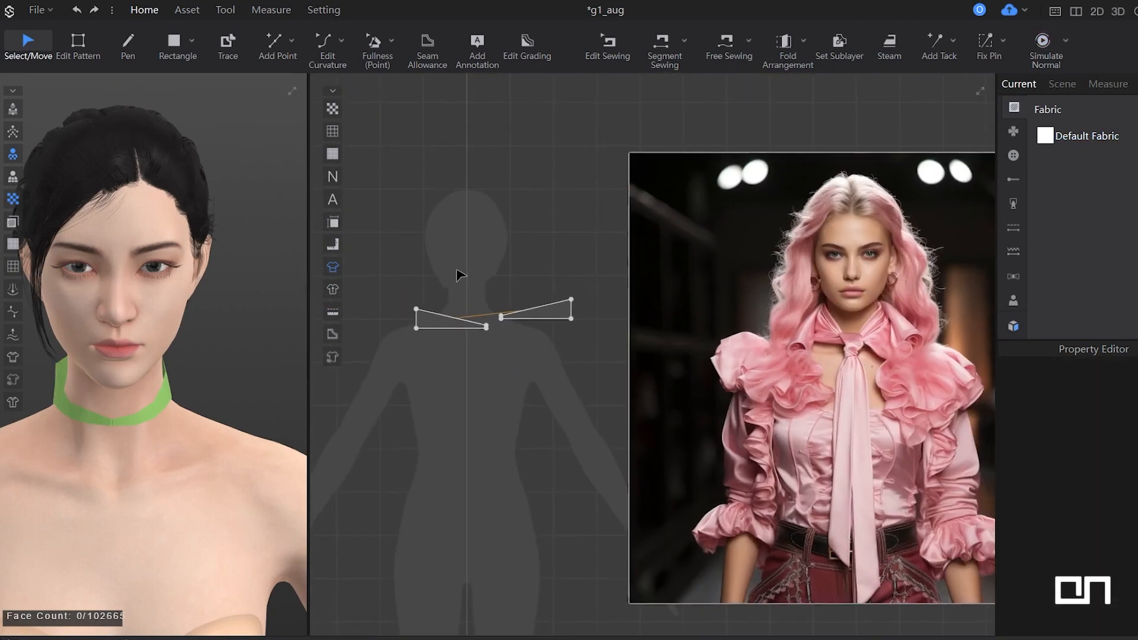
Simulate the two collar halves and inspect how they sit at the back of the neck.
click(138, 420)
right_drag(138, 420, 289, 532)
right_drag(197, 519, 266, 529)
key(space)
click(176, 416)
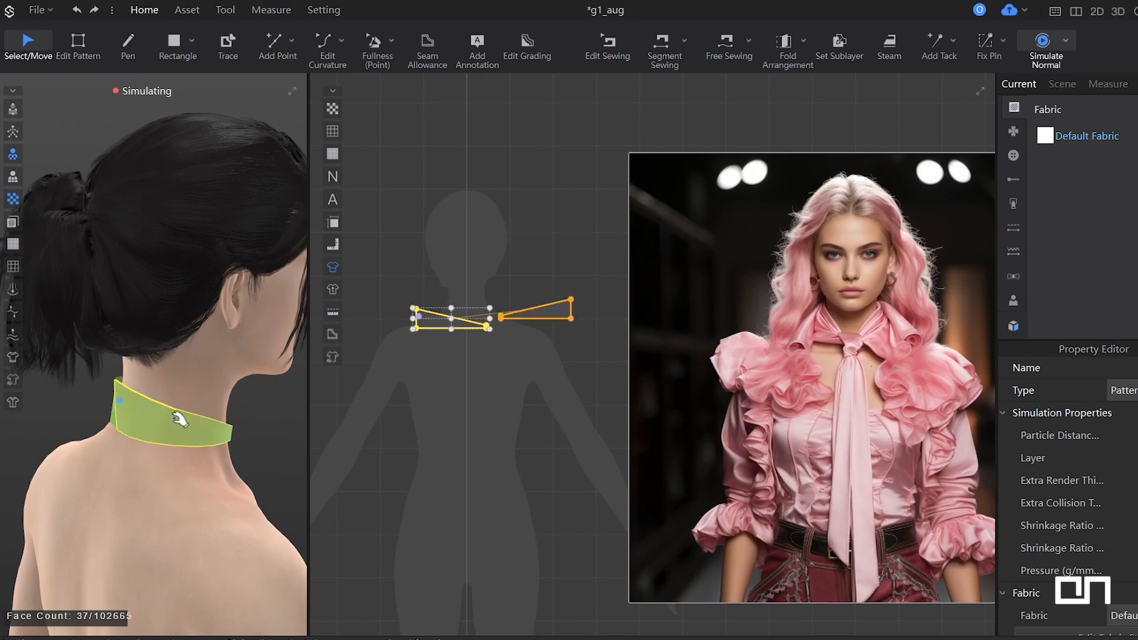
click(451, 372)
key(b)
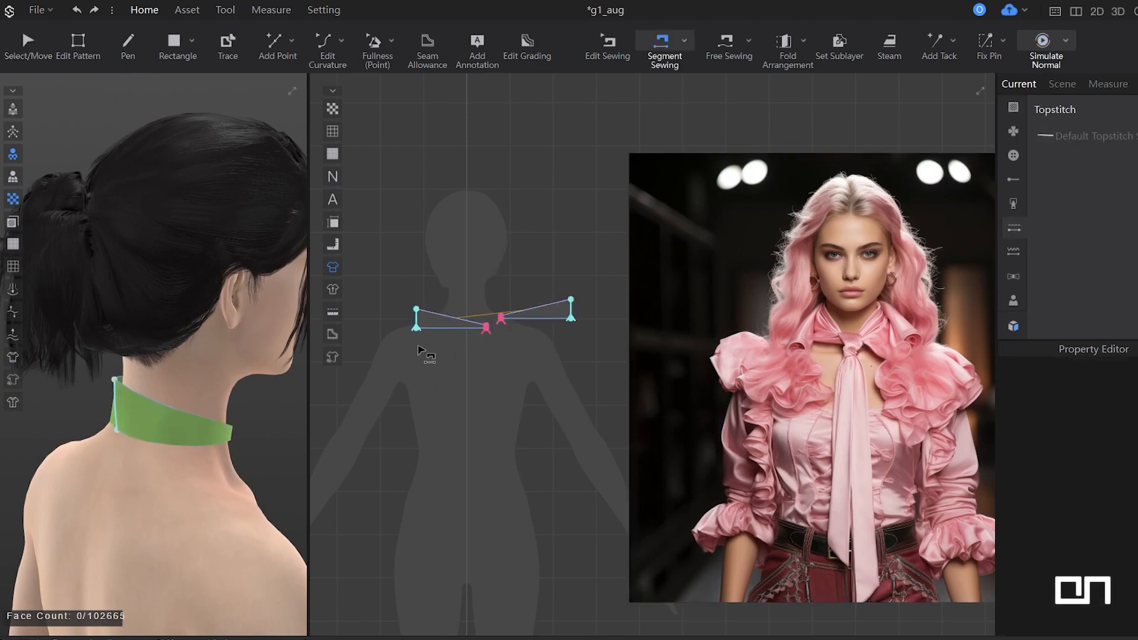
click(417, 326)
right_click(417, 327)
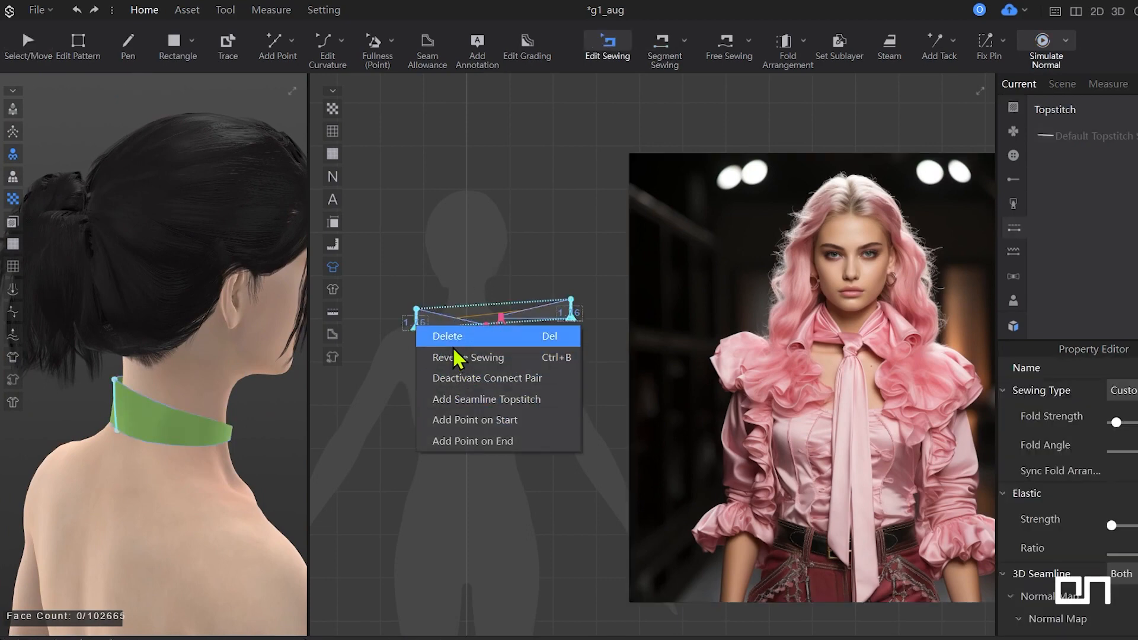
key(Escape)
Unfold the collar half across its centre-back edge into one symmetric pattern piece.
key(z)
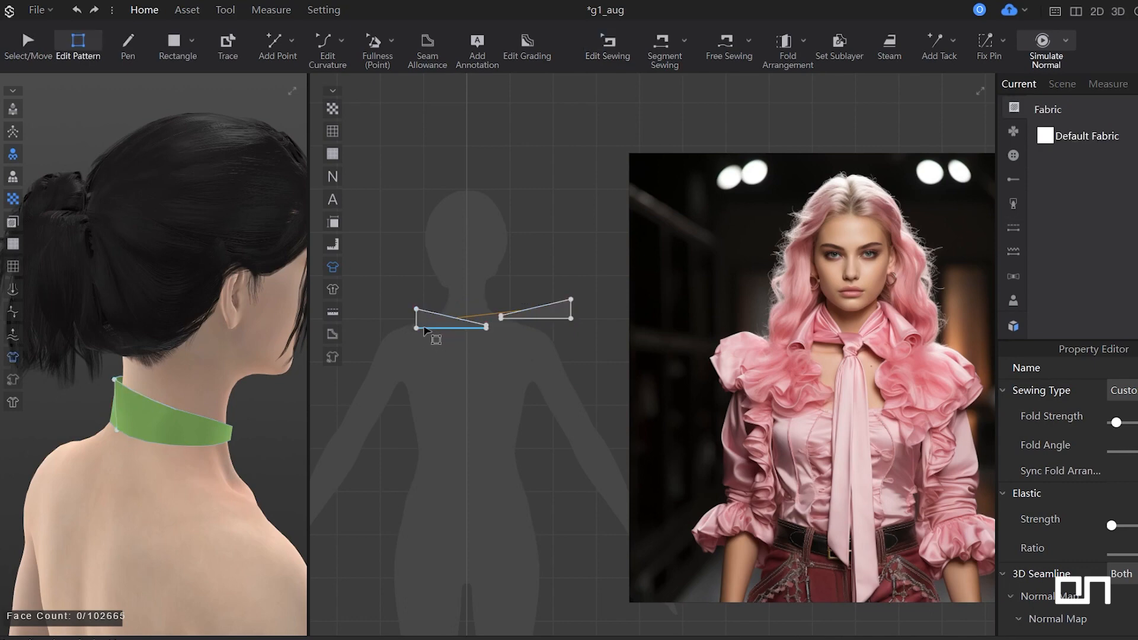
click(416, 319)
right_click(419, 325)
click(447, 401)
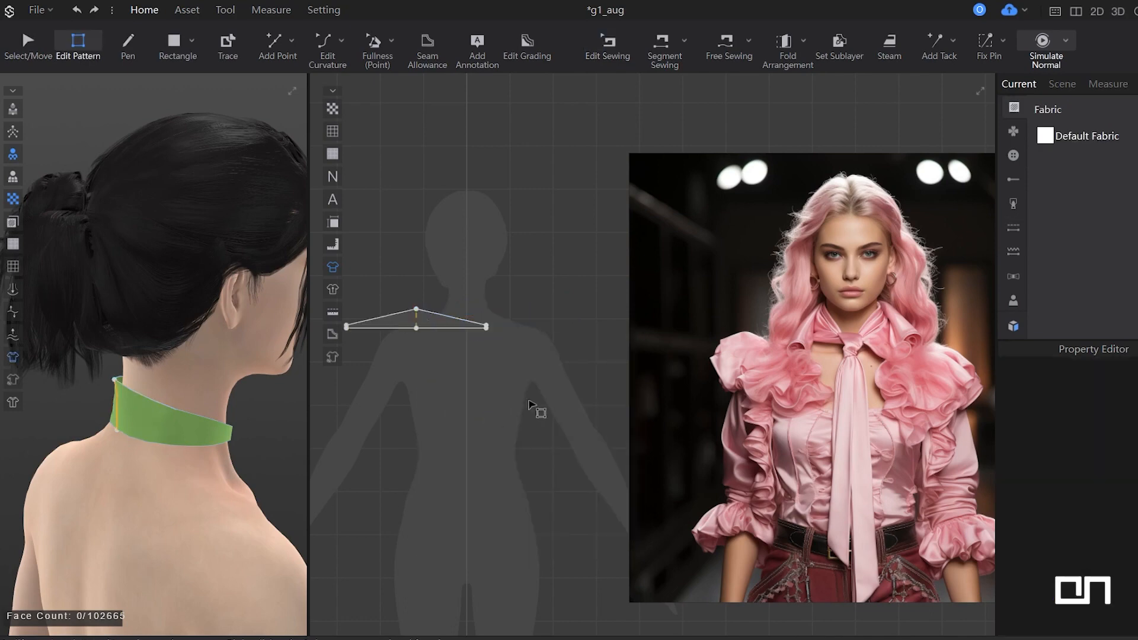
Bend the collar's upper edges outward into an arch with Edit Curve Point, and simulate the new shape.
middle_drag(426, 337, 619, 374)
scroll(619, 375, up, 3)
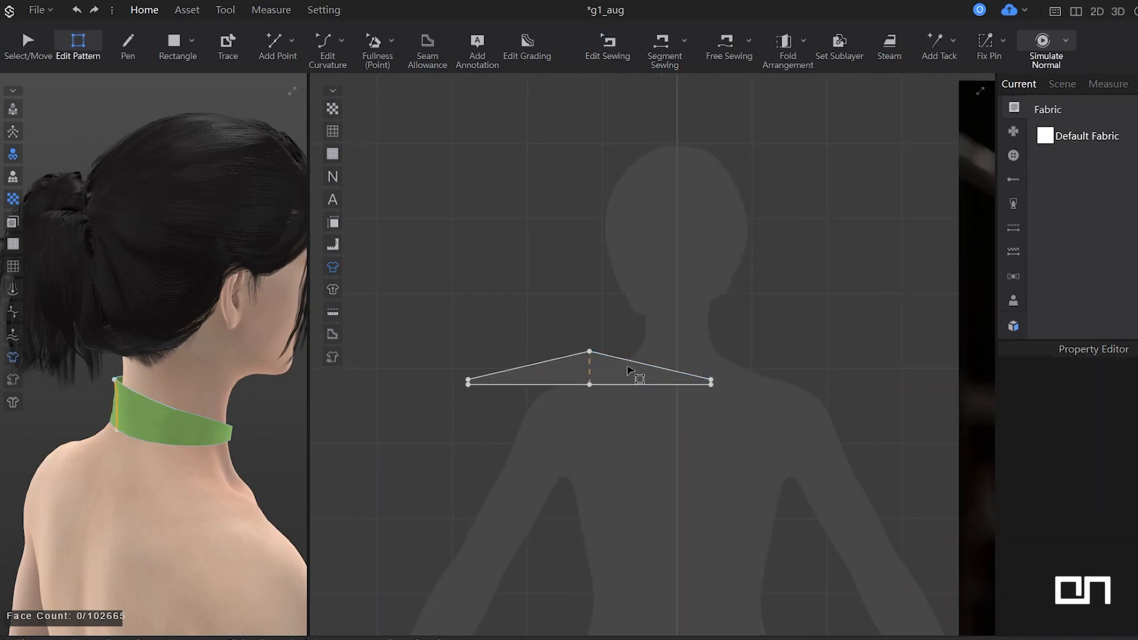
key(v)
key(b)
key(v)
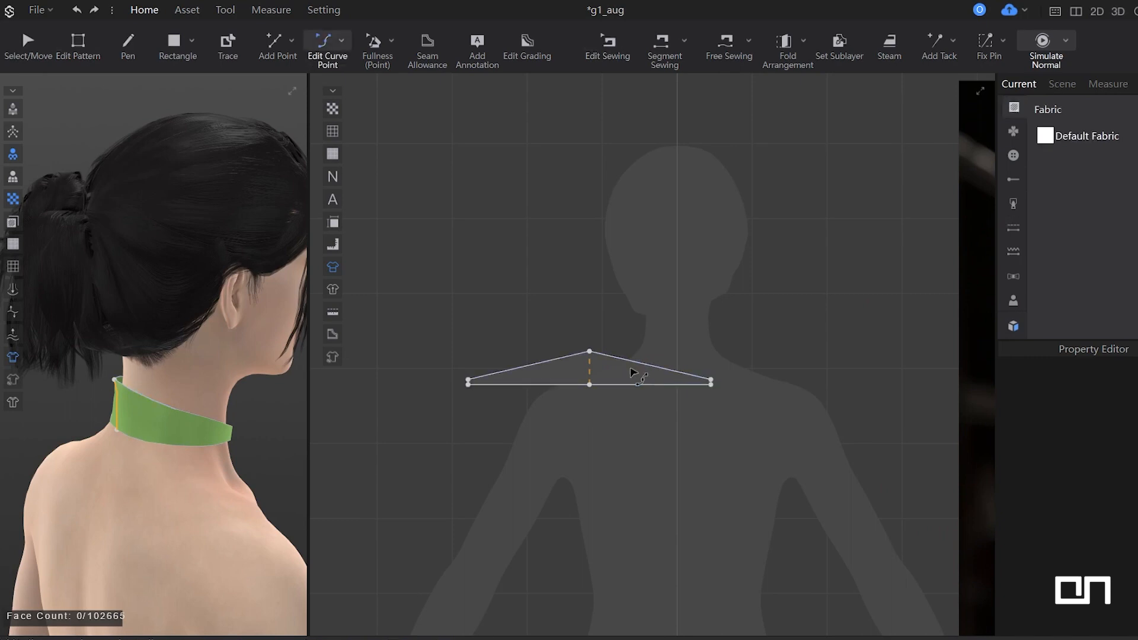
drag(636, 369, 634, 356)
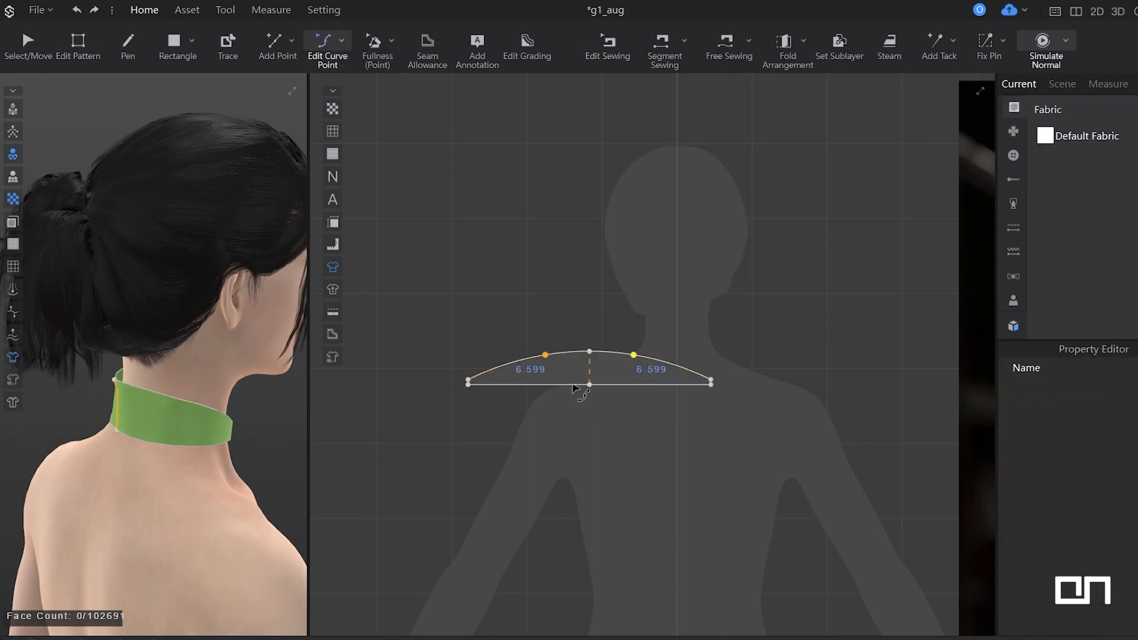
right_drag(189, 451, 114, 452)
key(space)
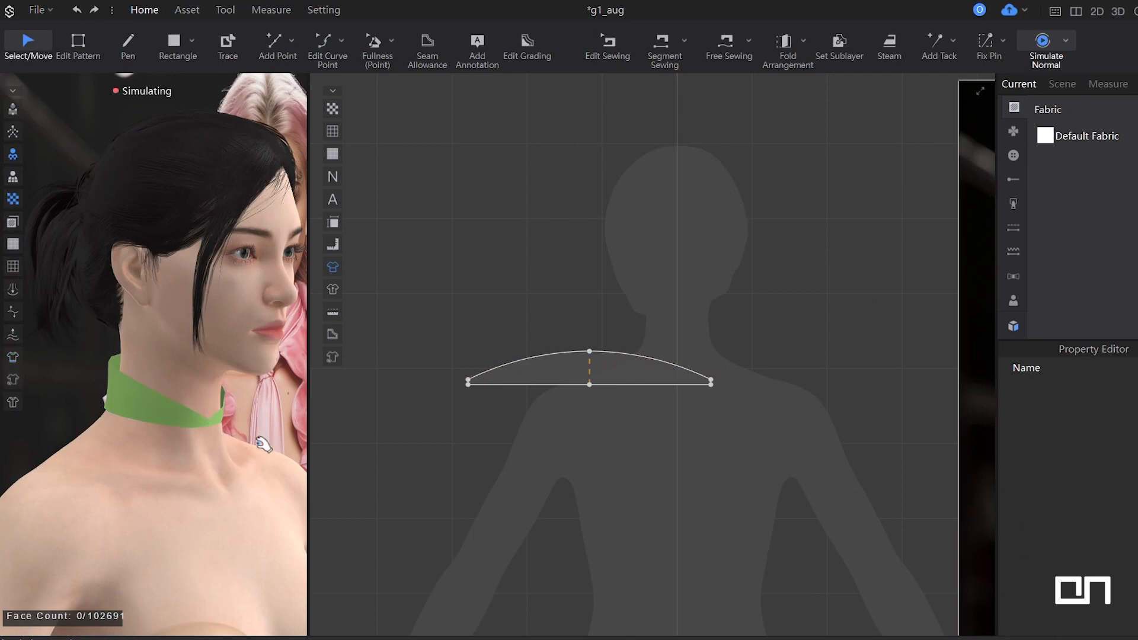
key(space)
Raise the upper corner at the collar's front end slightly, and simulate the collar around the neck.
key(z)
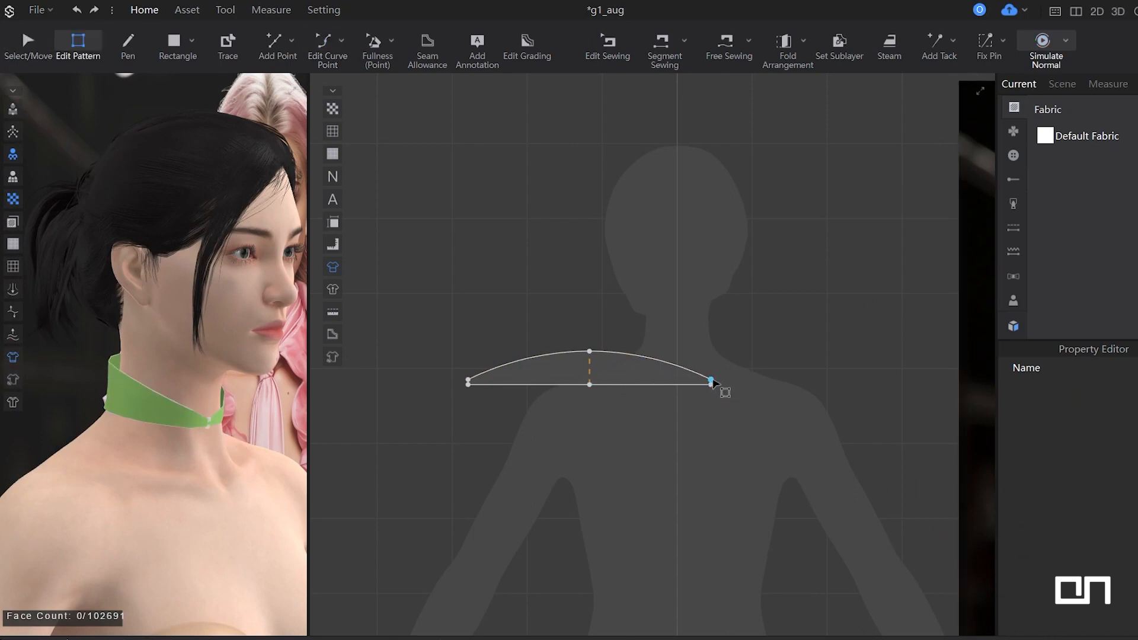
scroll(711, 382, up, 3)
drag(711, 380, 708, 372)
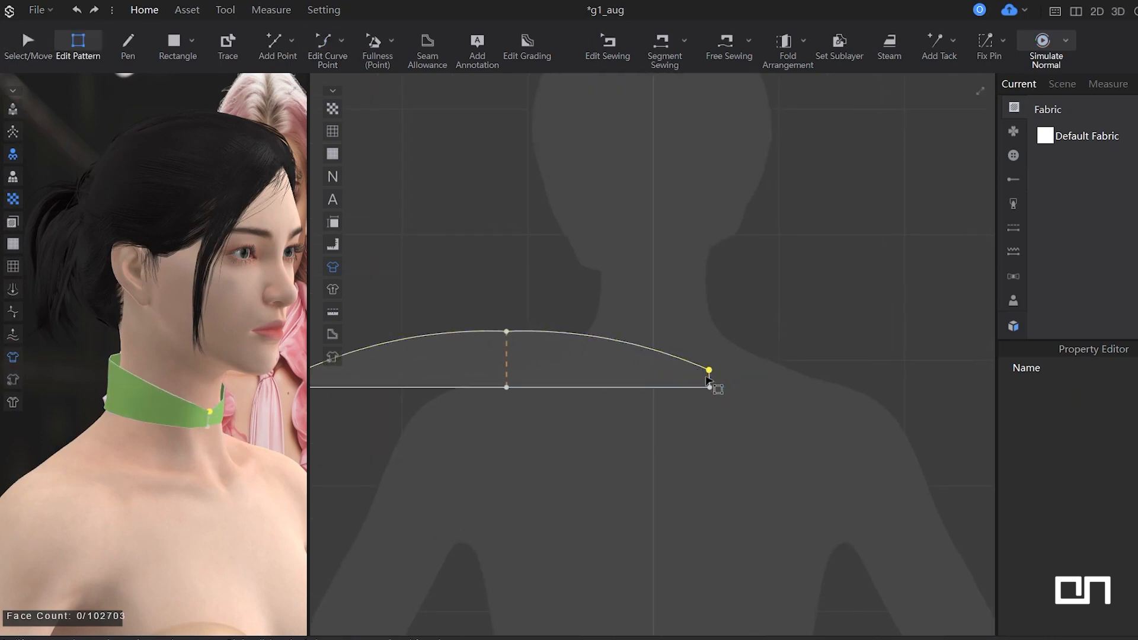
key(space)
drag(166, 420, 199, 438)
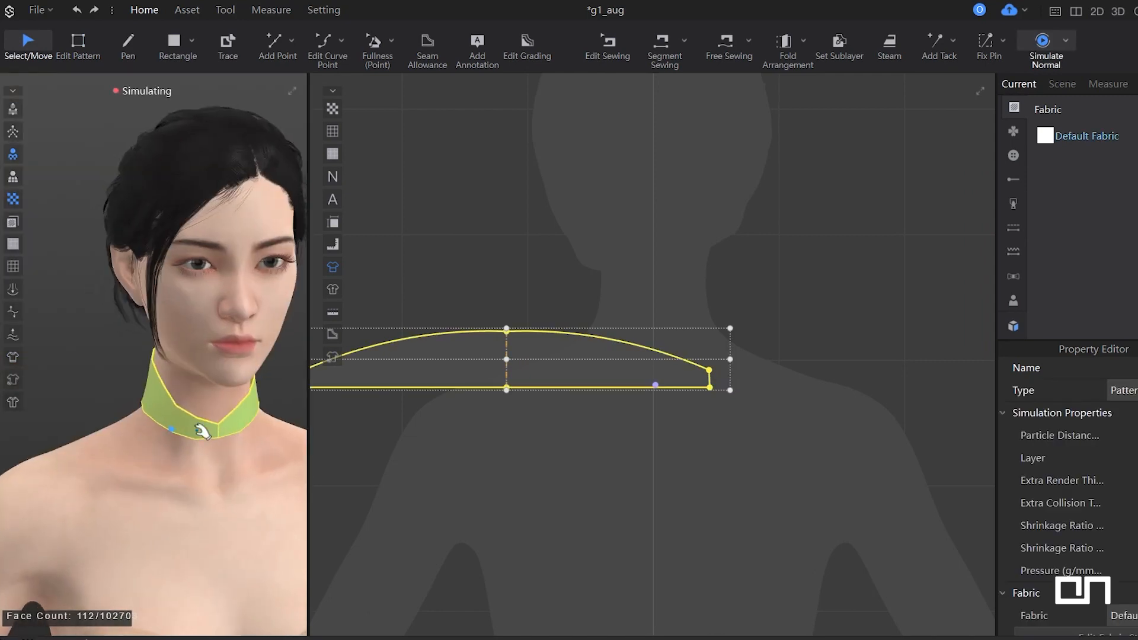
drag(218, 426, 236, 450)
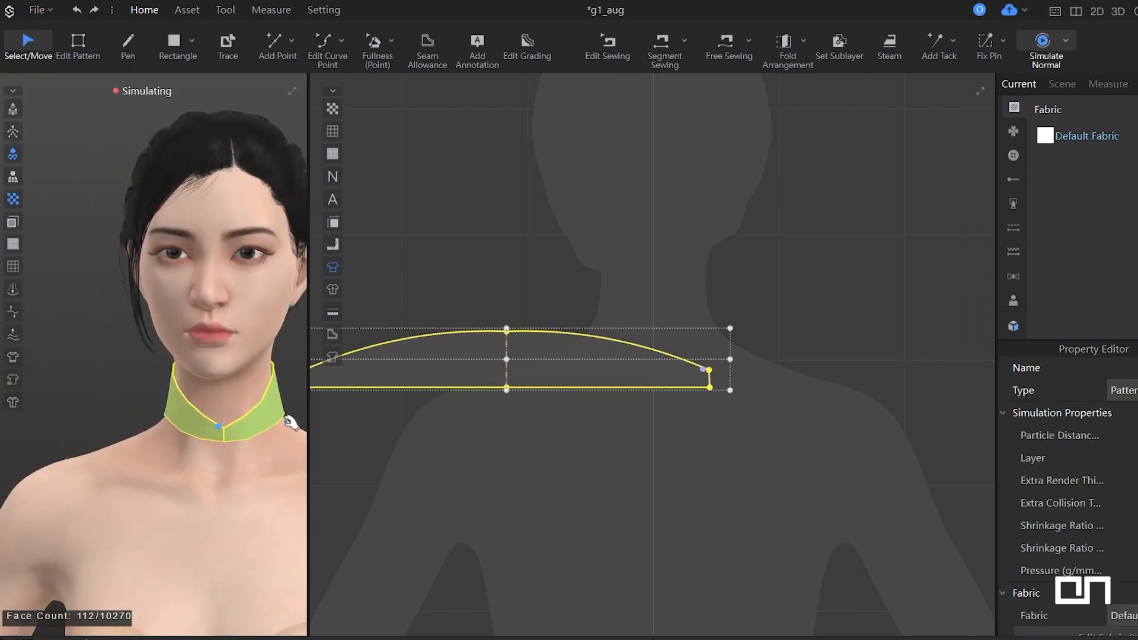
click(290, 422)
Lengthen the collar by moving its front end edge outward, and check the looser fit on the avatar.
scroll(695, 376, down, 4)
middle_drag(752, 371, 561, 322)
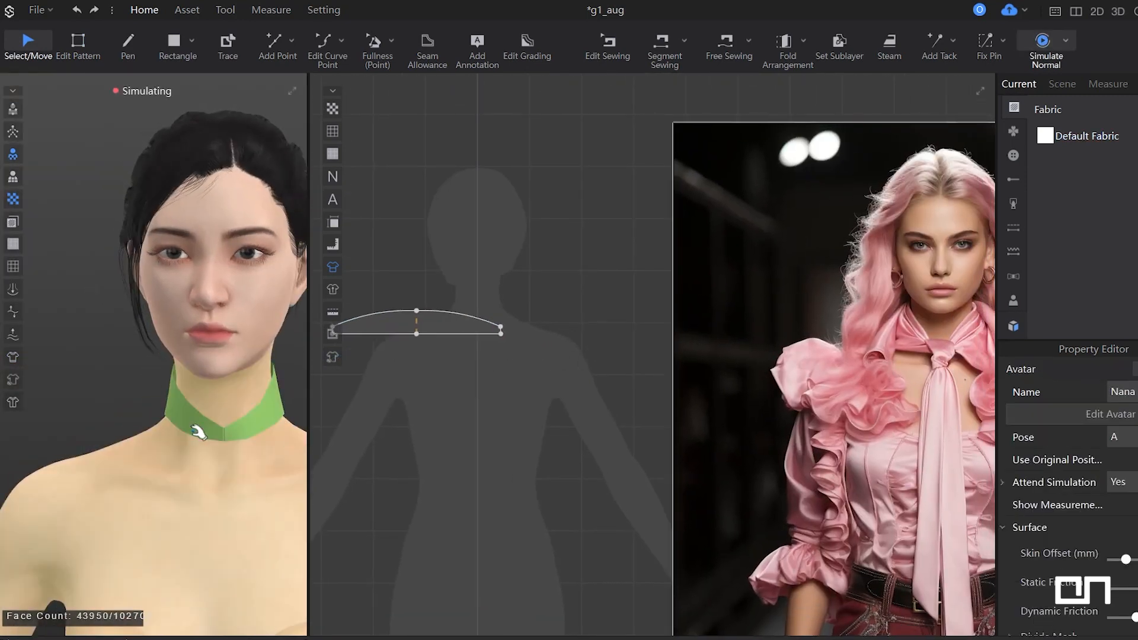
key(z)
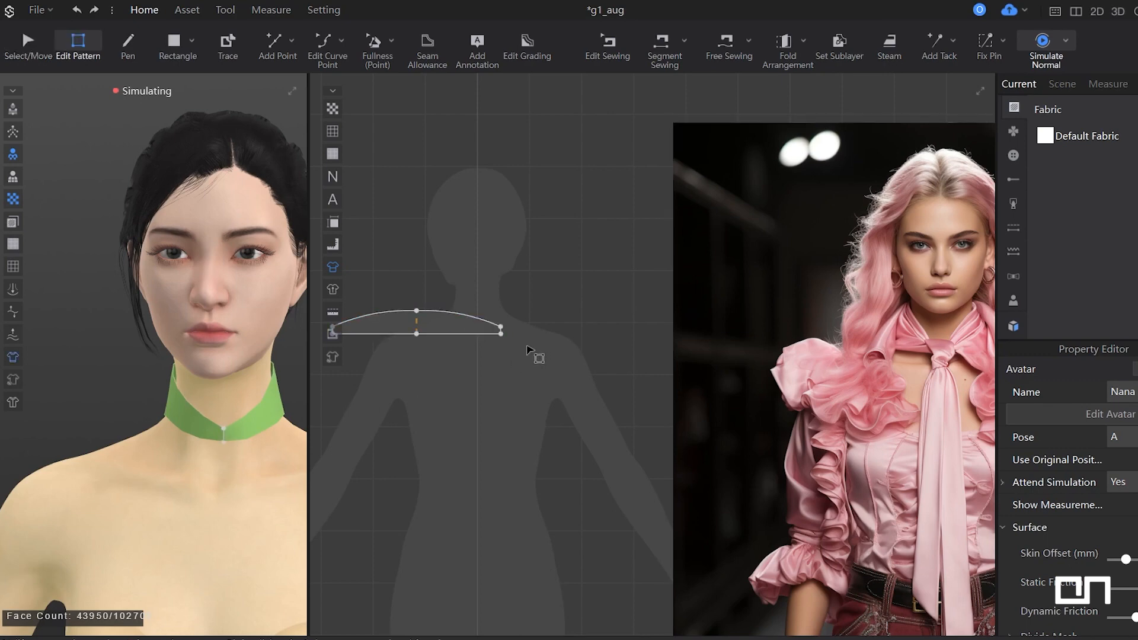
scroll(516, 335, up, 5)
drag(500, 324, 528, 323)
click(255, 441)
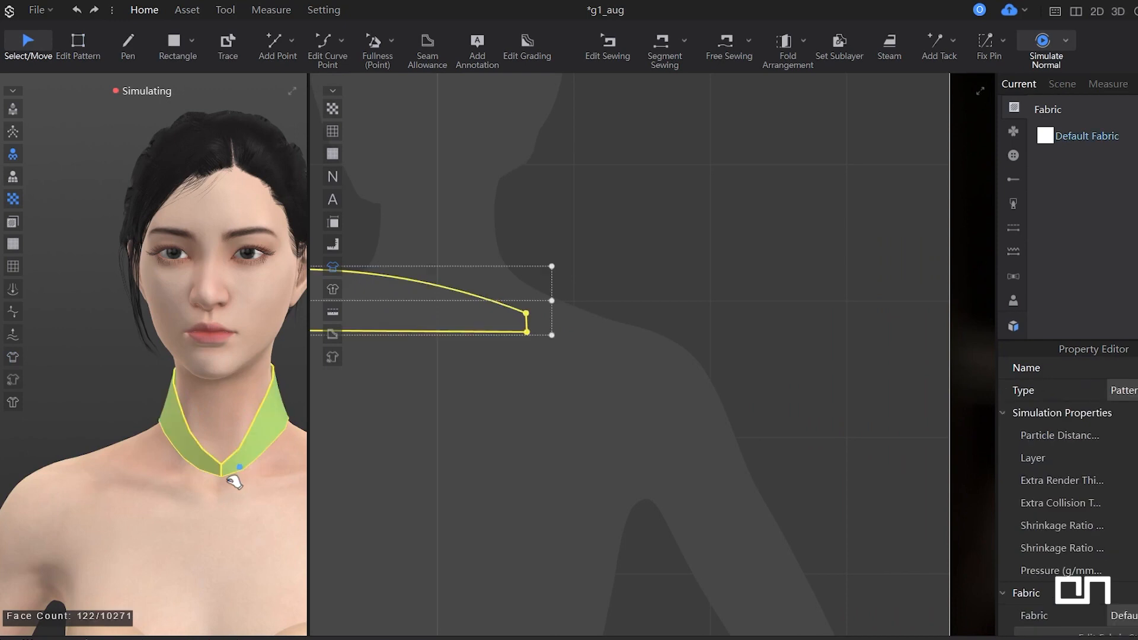
right_drag(233, 459, 305, 466)
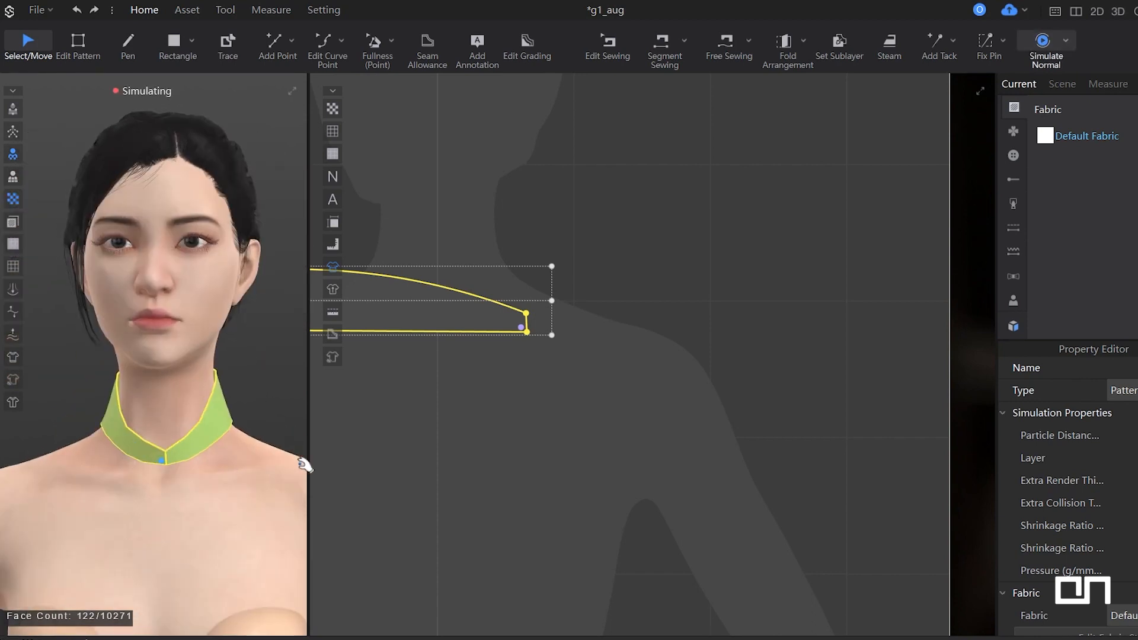
Make the collar taller by raising its whole curved upper edge in the 2D pattern.
scroll(611, 343, down, 4)
right_drag(614, 361, 466, 362)
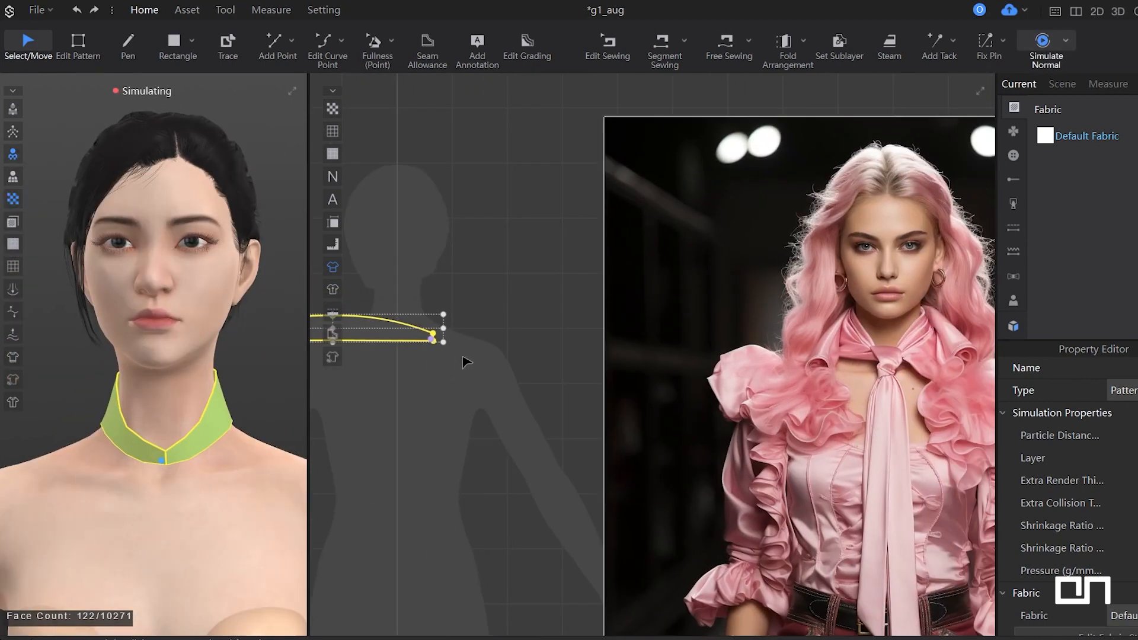
right_drag(402, 387, 567, 381)
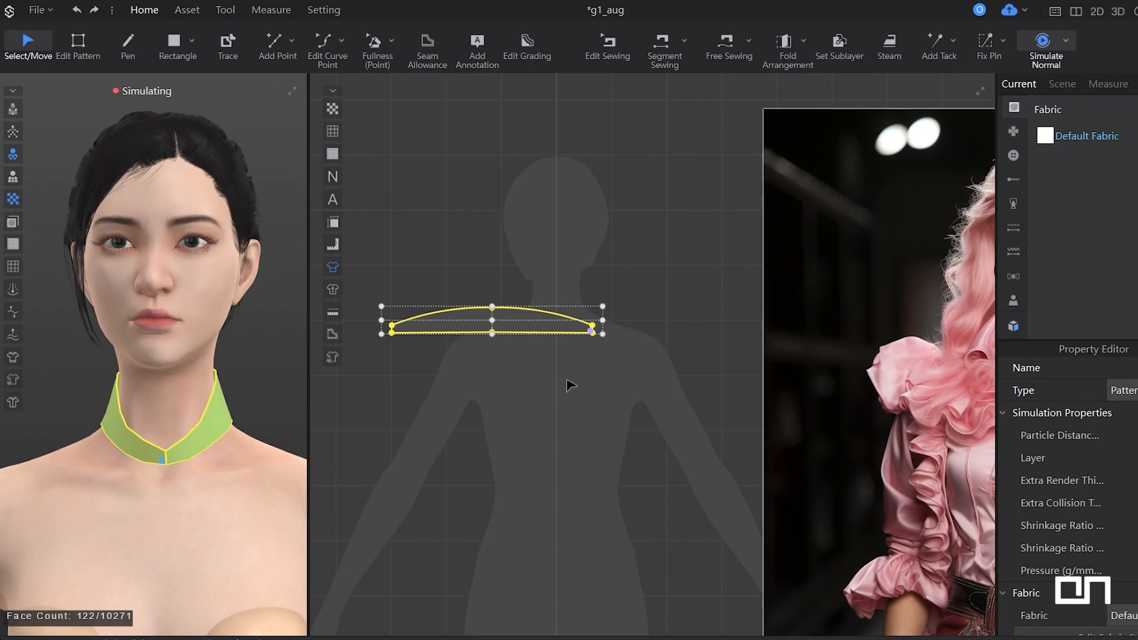
click(556, 401)
key(z)
drag(513, 314, 515, 306)
click(535, 377)
key(space)
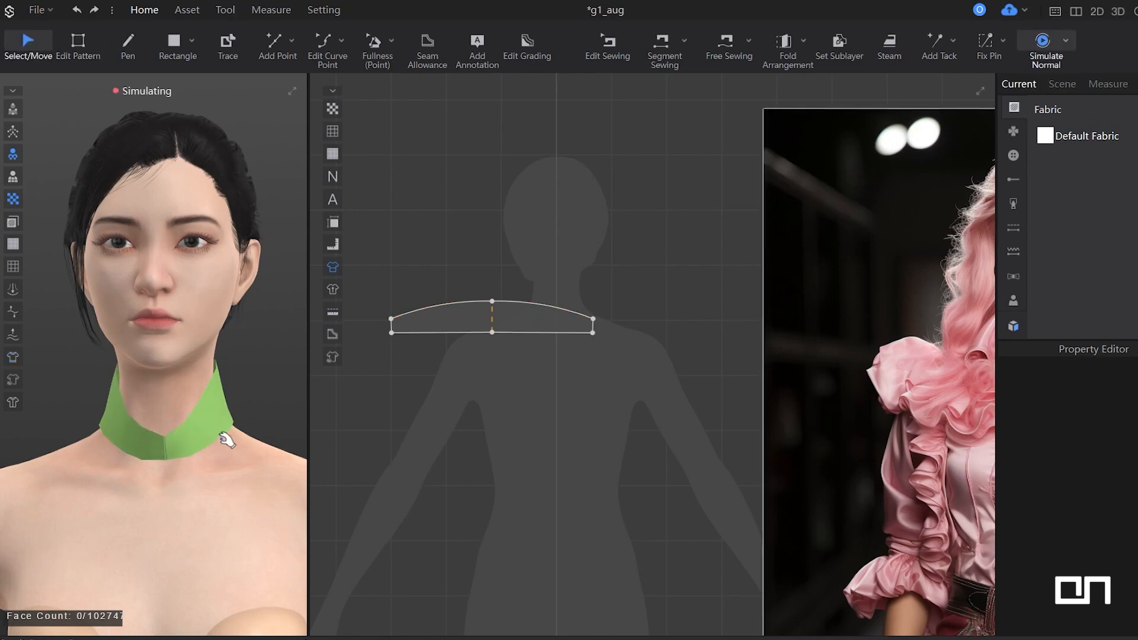
Place a copy of the collar pattern piece directly below the original, and stop the simulation.
click(203, 444)
right_drag(151, 440, 203, 444)
click(503, 338)
click(515, 315)
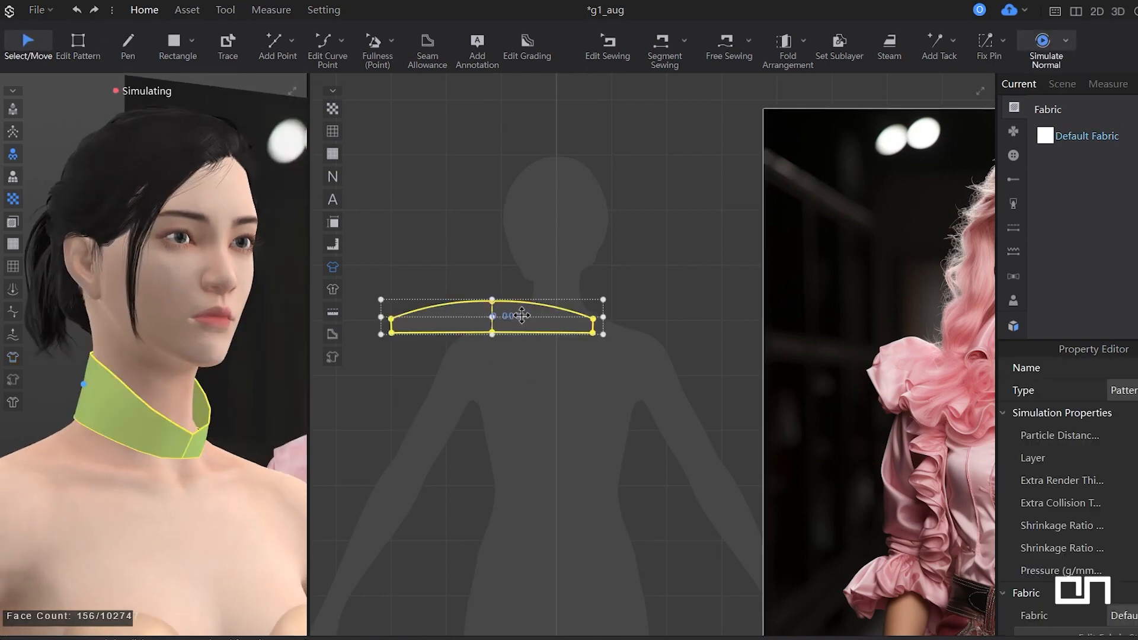
right_drag(581, 351, 623, 348)
drag(546, 313, 547, 360)
key(space)
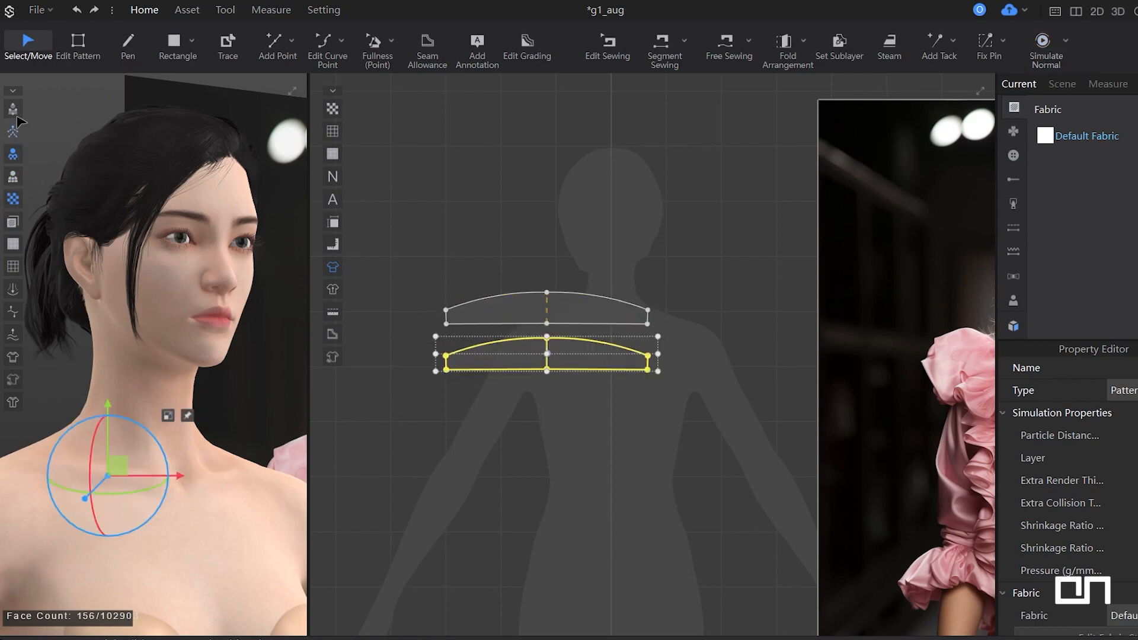
Display the garment with thickness, and hide and show the avatar to inspect both collar layers.
key(Escape)
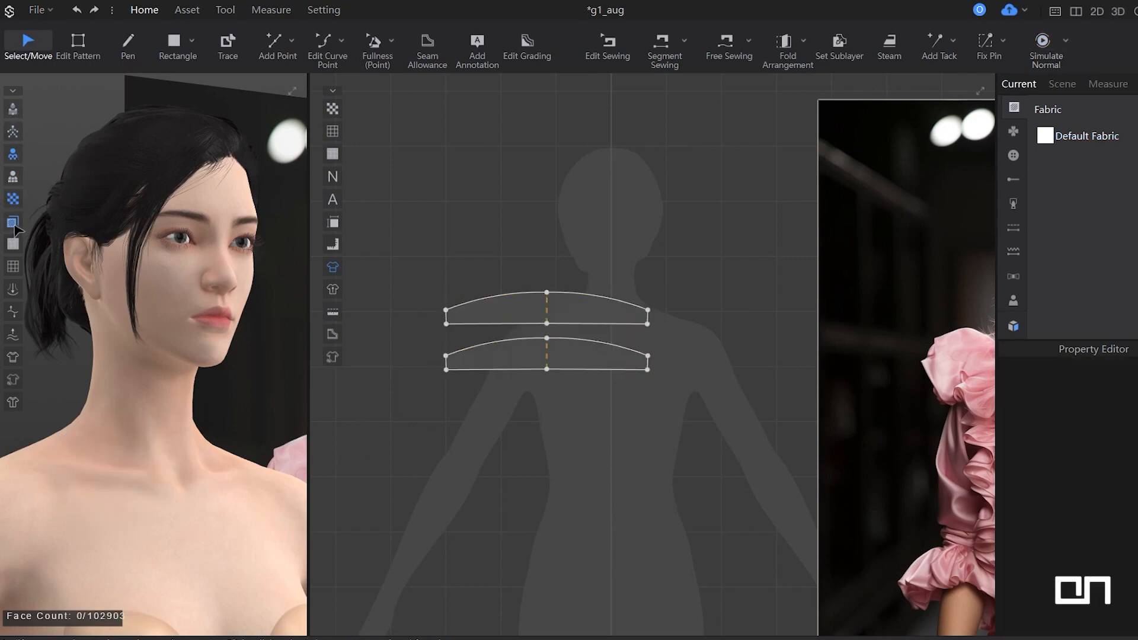
key(shift+a)
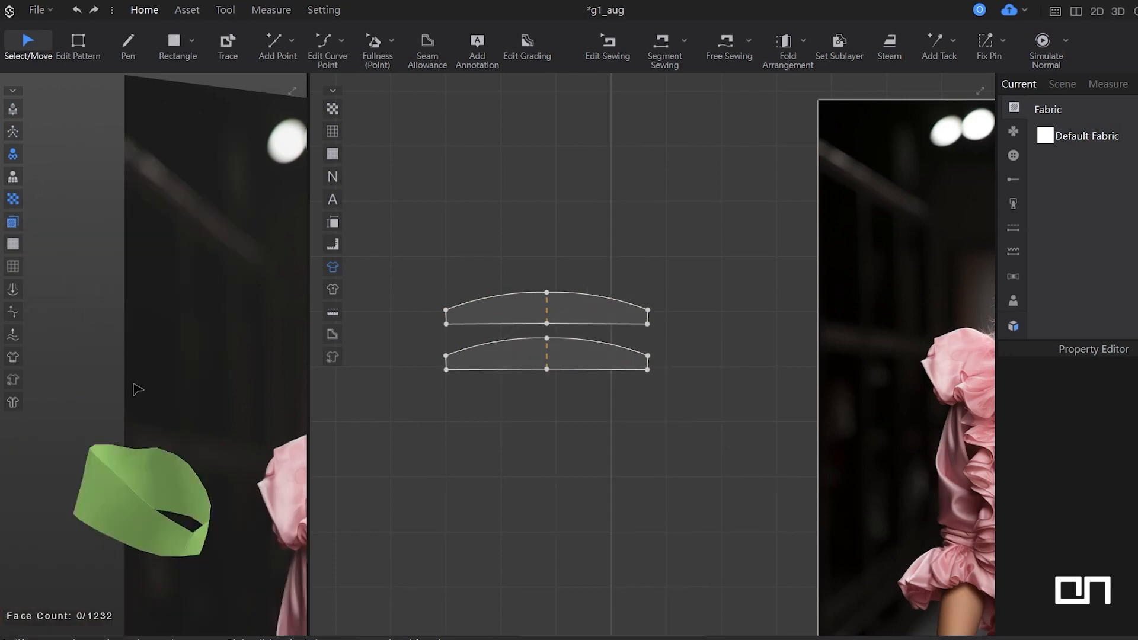
key(shift+a)
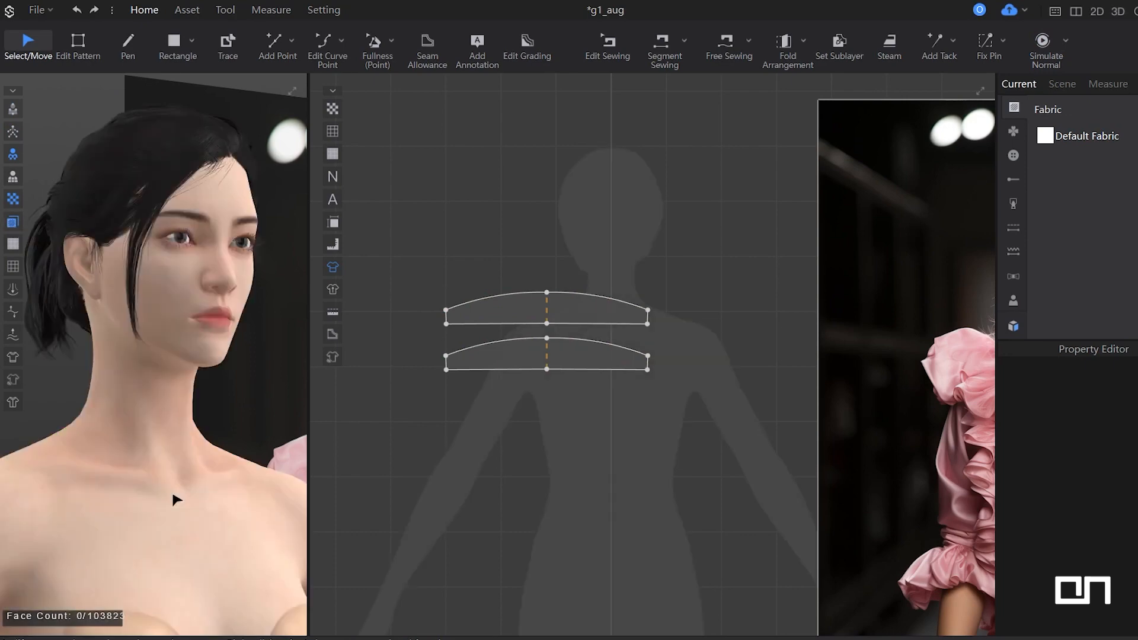
Reset the 3D arrangement of both collar pieces so they lie flat near the avatar's neck.
drag(371, 203, 644, 423)
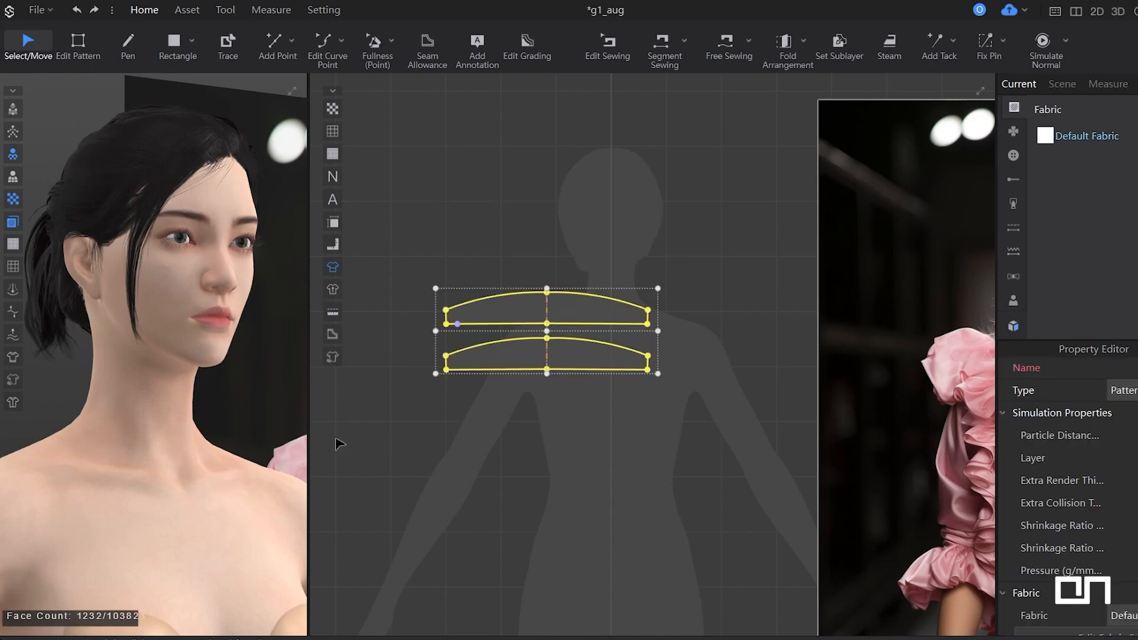
middle_drag(198, 448, 166, 365)
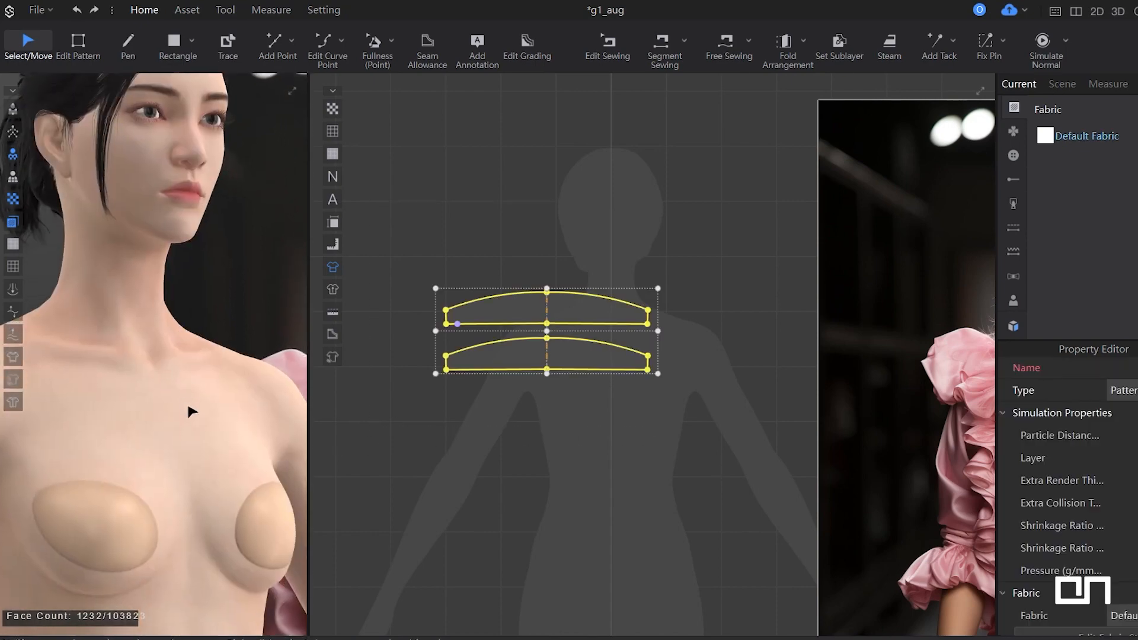
key(f)
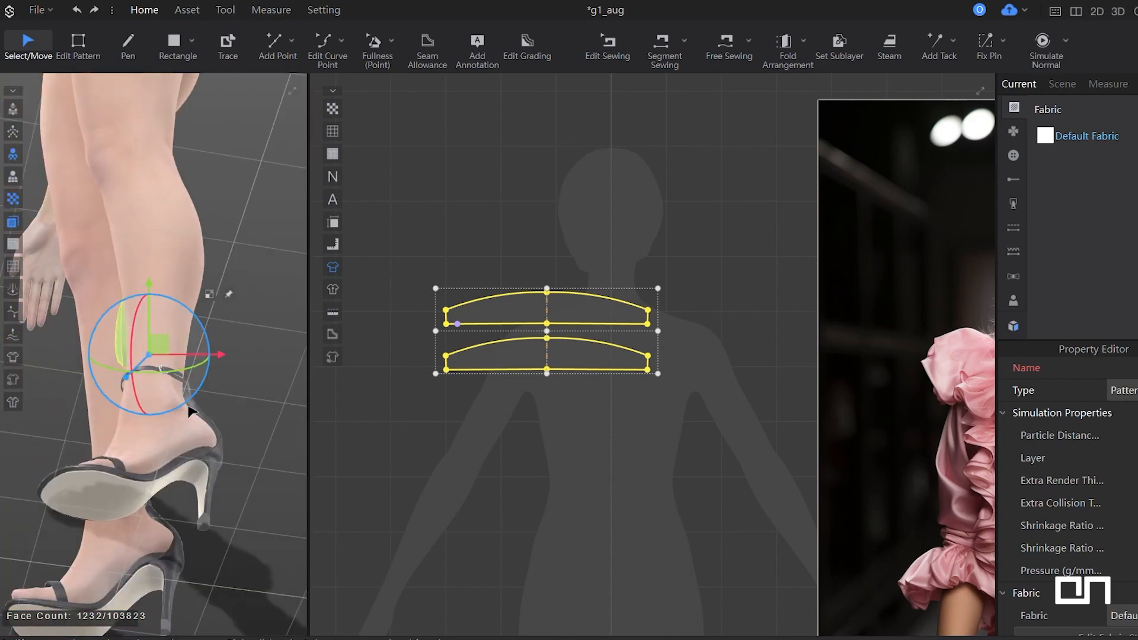
right_drag(170, 502, 260, 593)
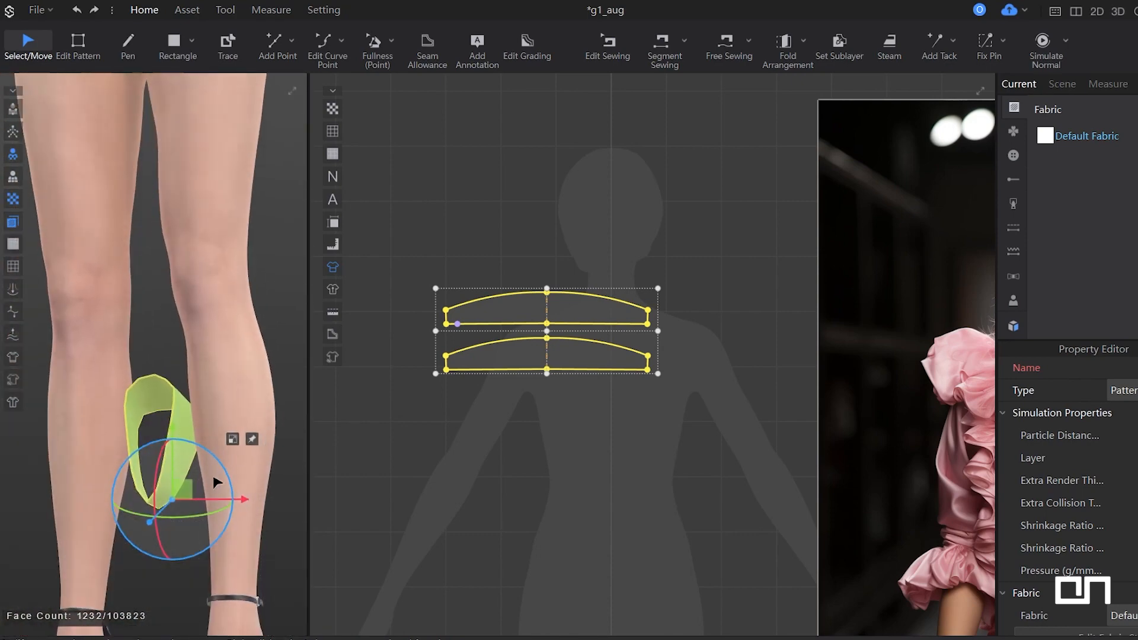
right_click(184, 490)
click(261, 386)
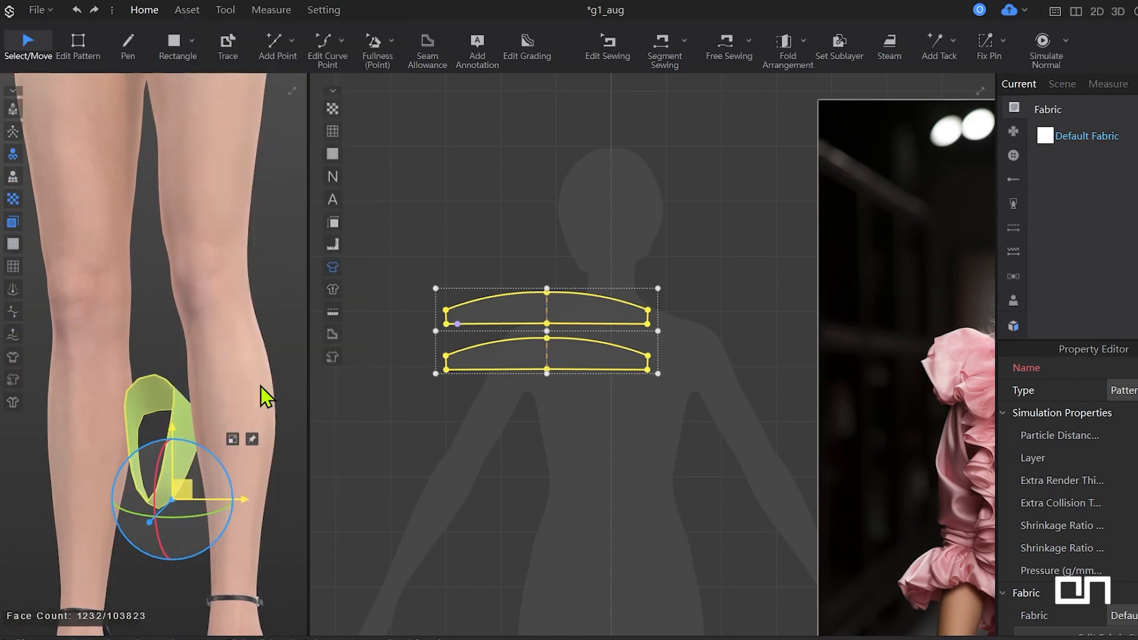
middle_drag(218, 148, 213, 545)
Wrap the lower collar piece around the avatar's neck with an arrangement point, and simulate it.
click(625, 396)
click(570, 368)
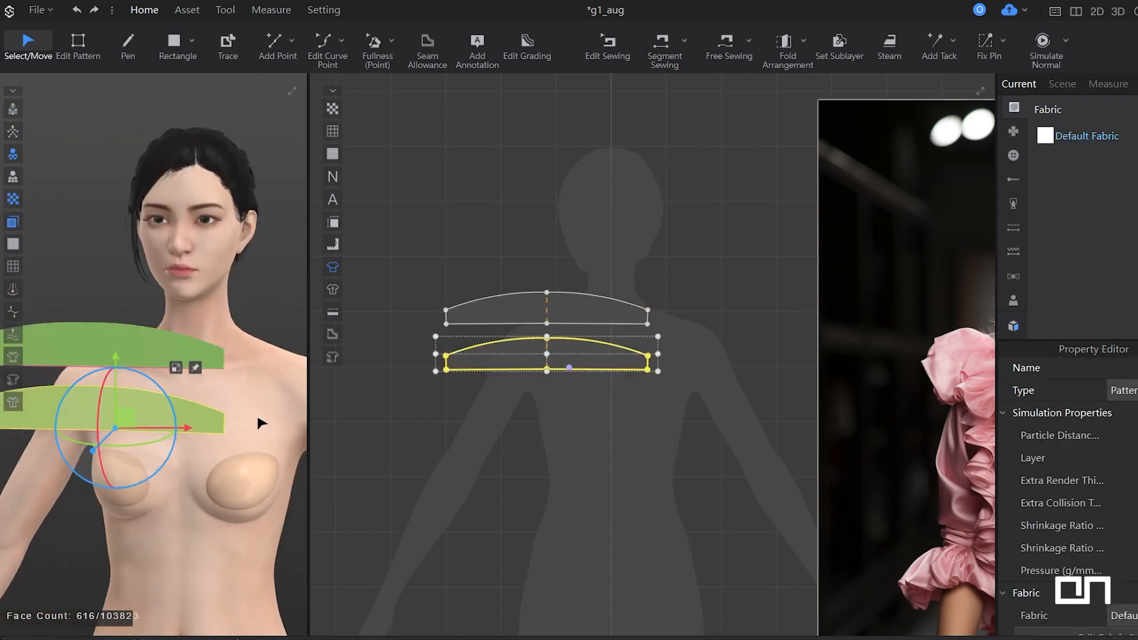
key(shift+a)
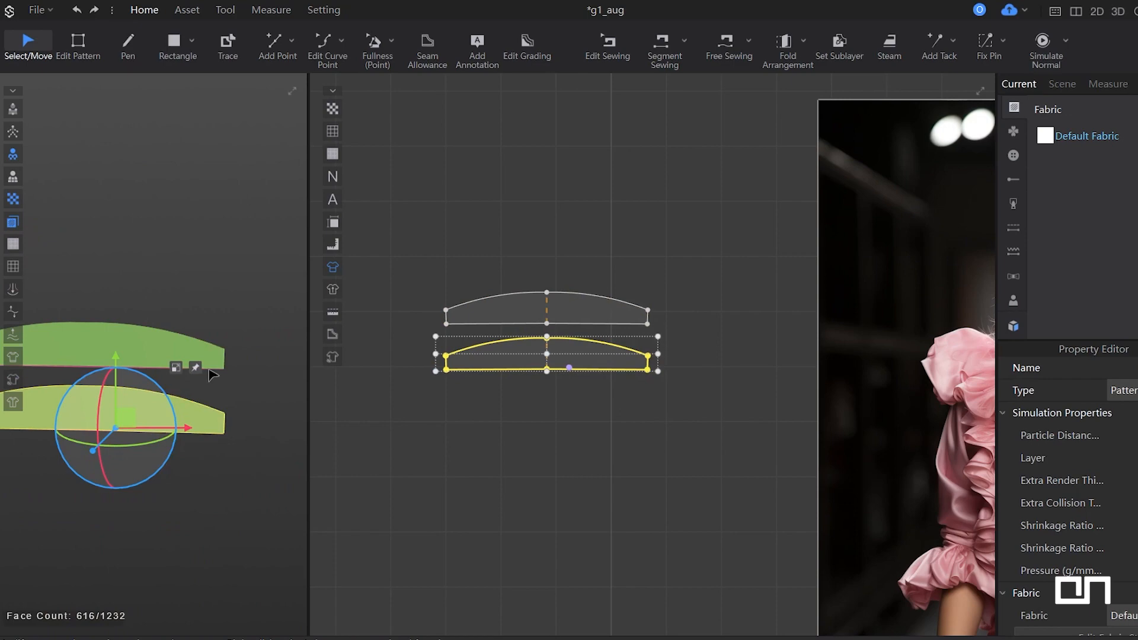
key(shift+a)
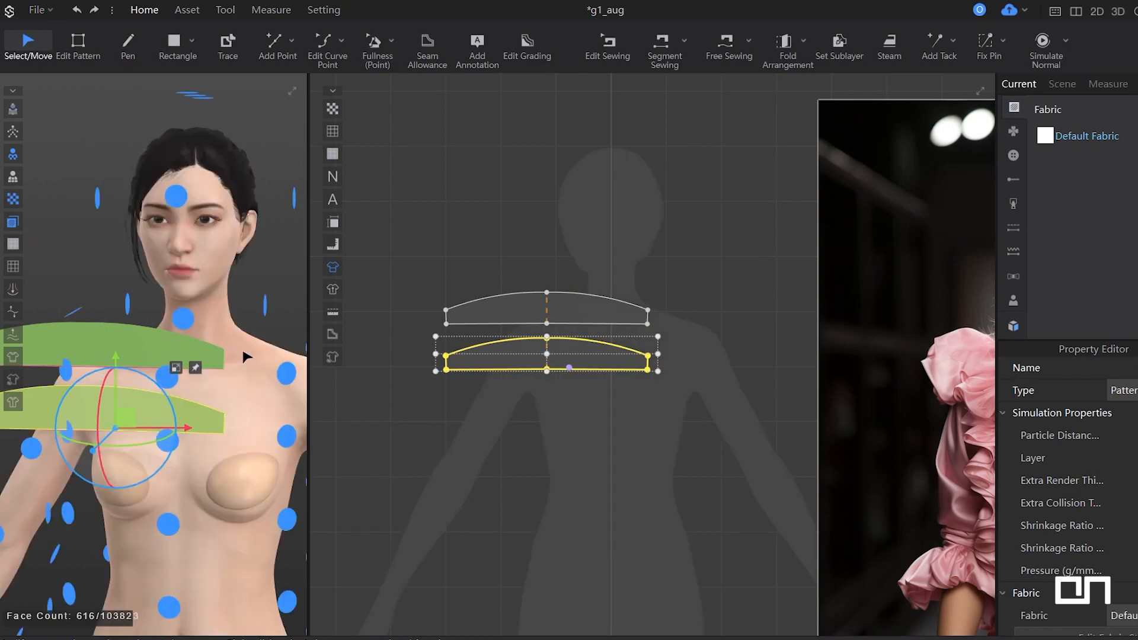
right_drag(194, 325, 380, 372)
right_drag(67, 488, 226, 412)
key(space)
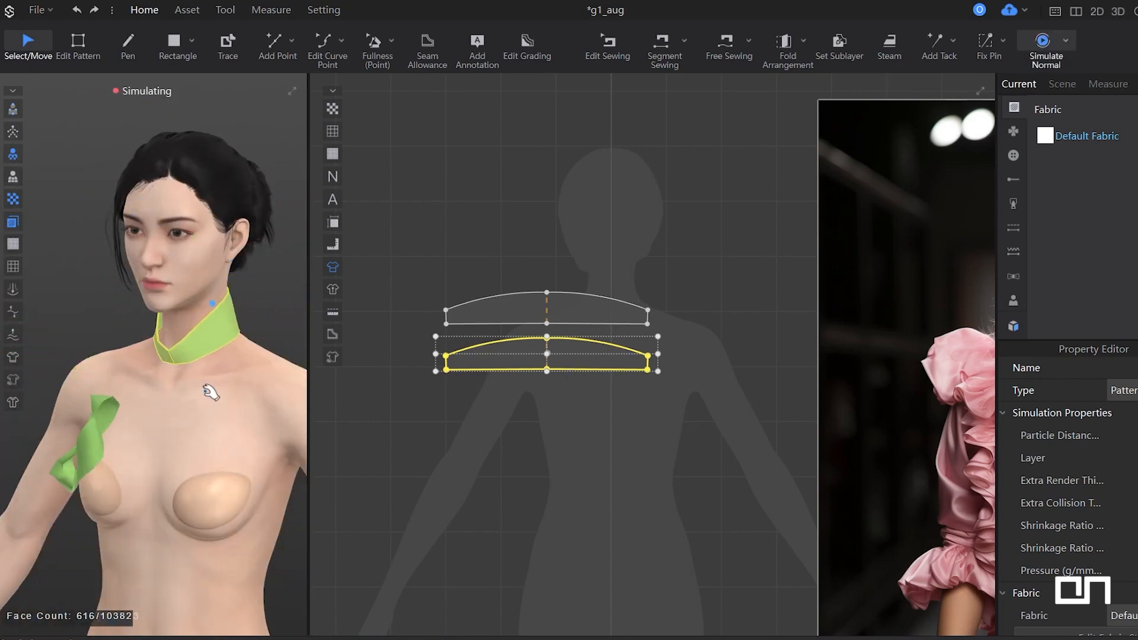
Stop the simulation and arrange the fallen upper collar piece around the neck from the back neck arrangement point.
click(108, 422)
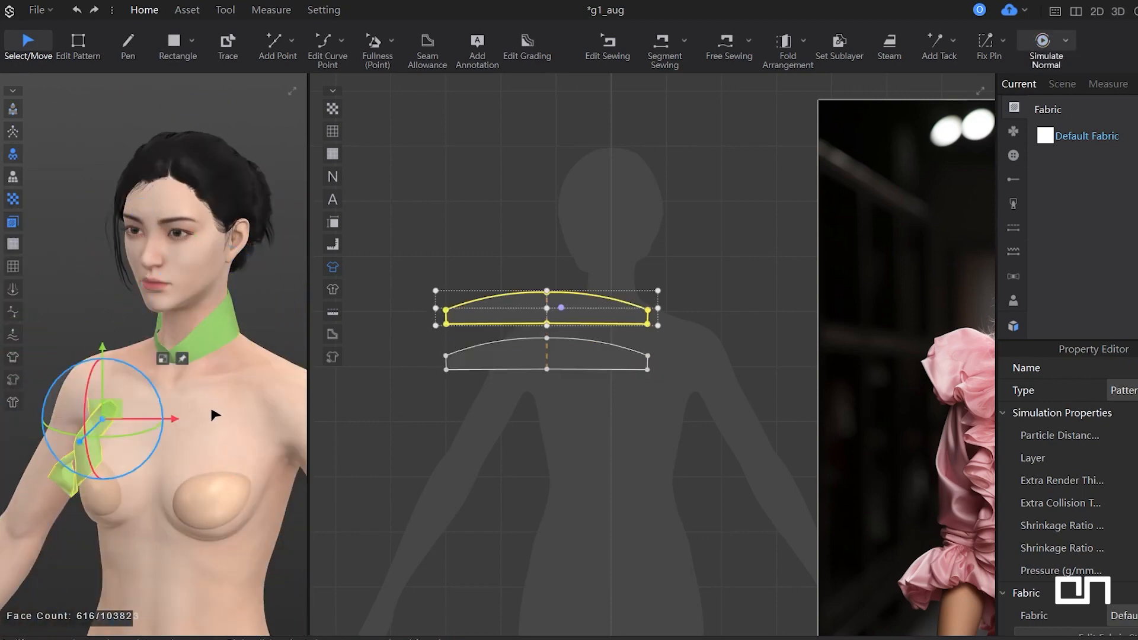
key(shift+f)
right_drag(198, 415, 138, 398)
scroll(187, 438, down, 5)
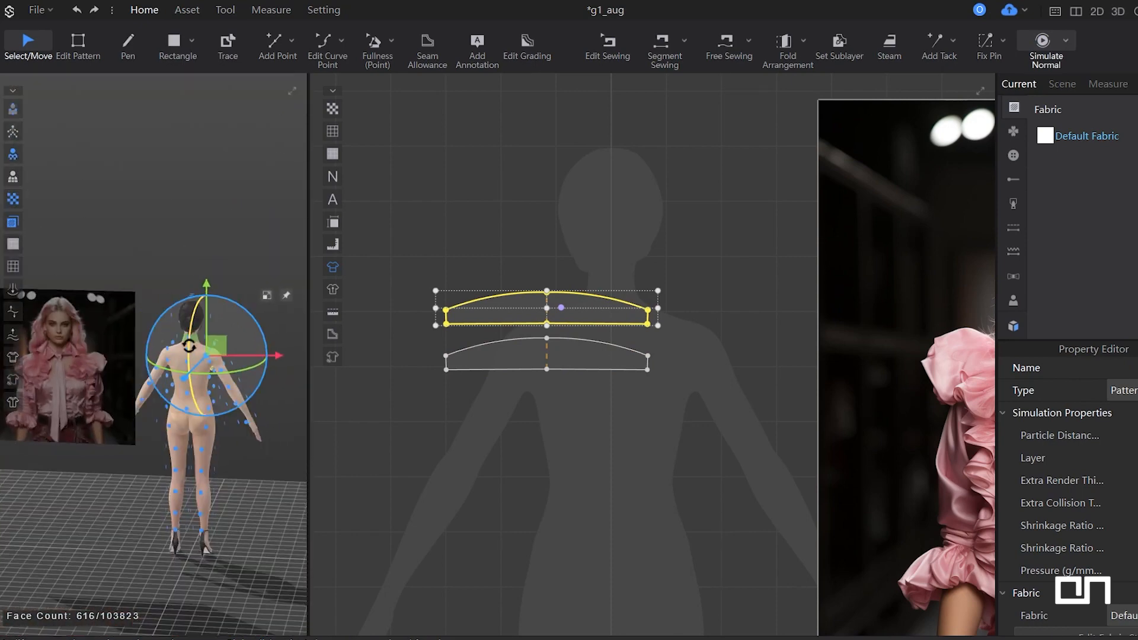
scroll(188, 346, up, 10)
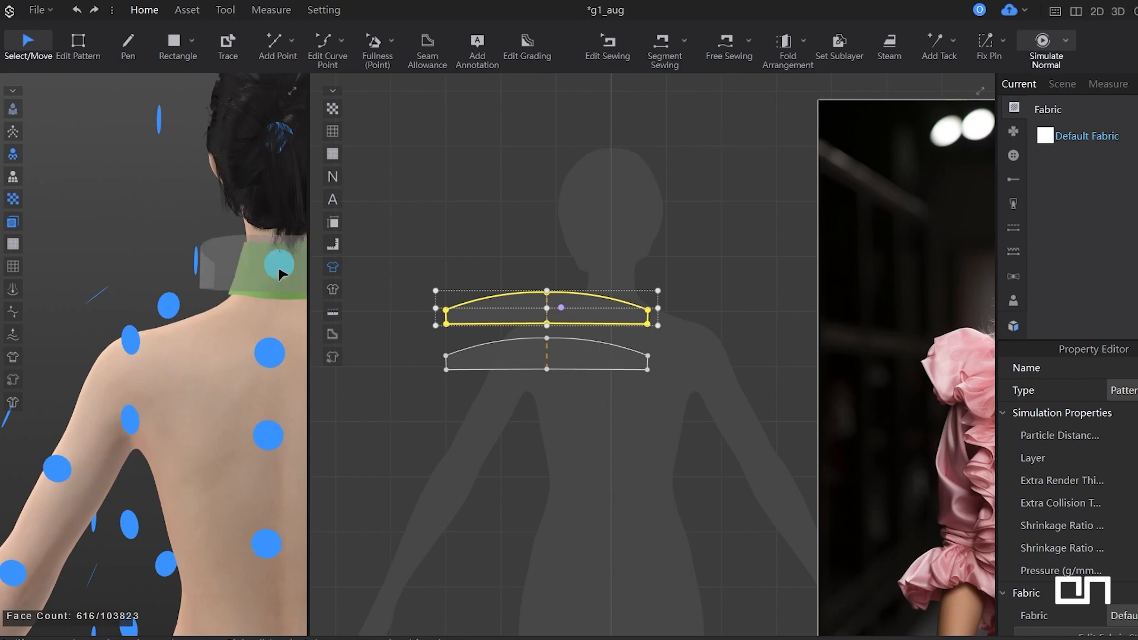
click(279, 269)
Raise the reference photo higher in the 3D scene beside the avatar, and deselect it.
right_drag(200, 362, 381, 368)
right_drag(195, 409, 285, 397)
scroll(212, 372, down, 8)
middle_drag(296, 372, 212, 372)
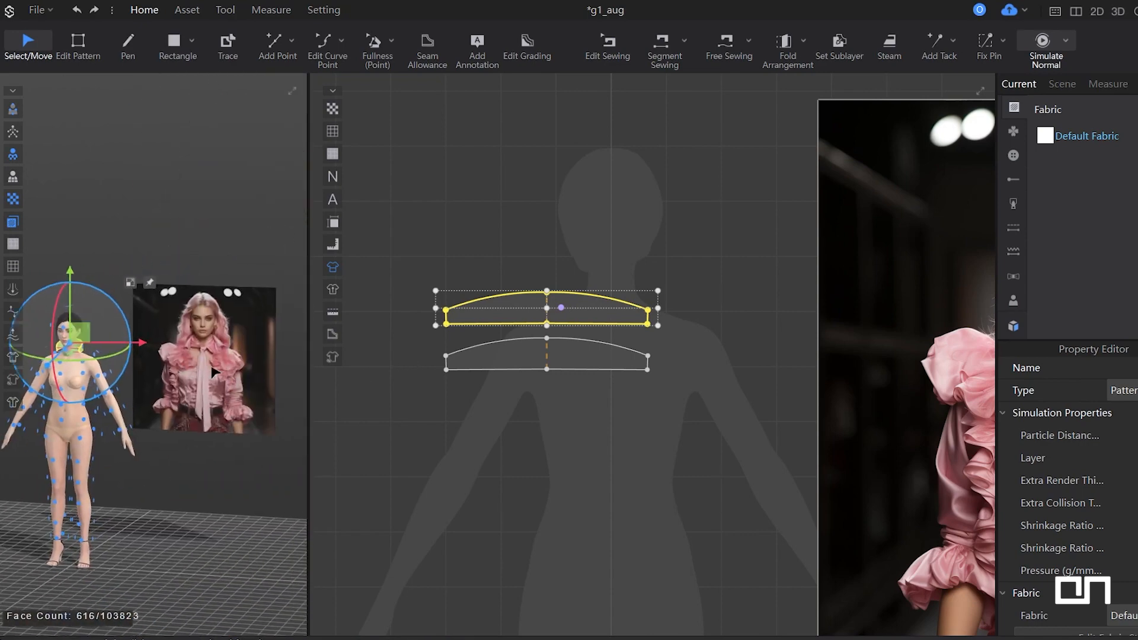
click(212, 372)
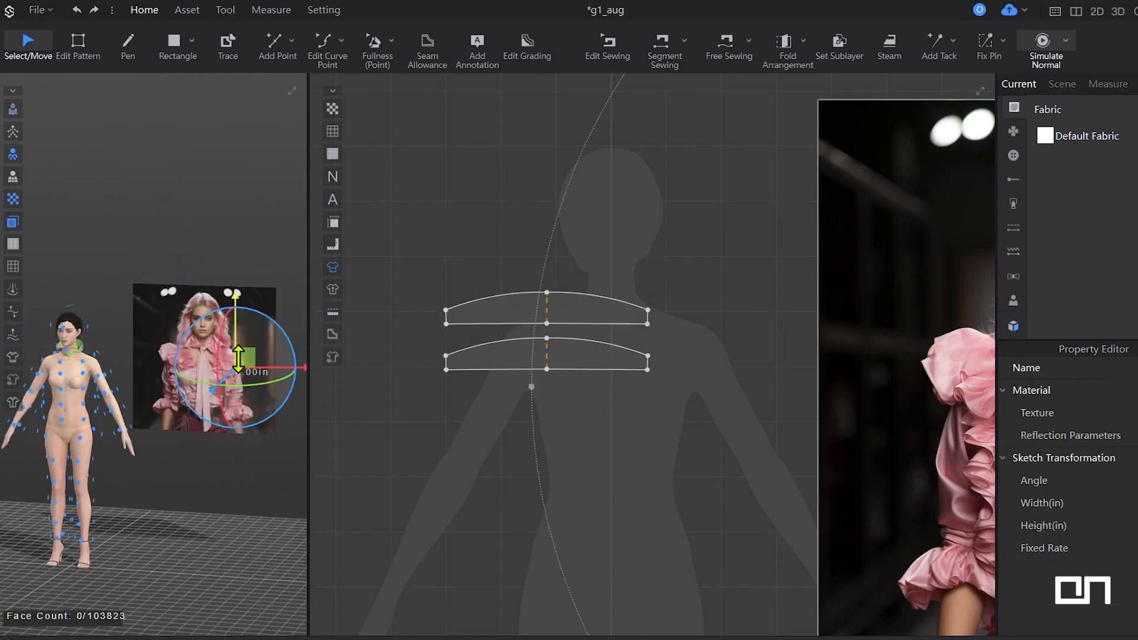
drag(238, 358, 253, 196)
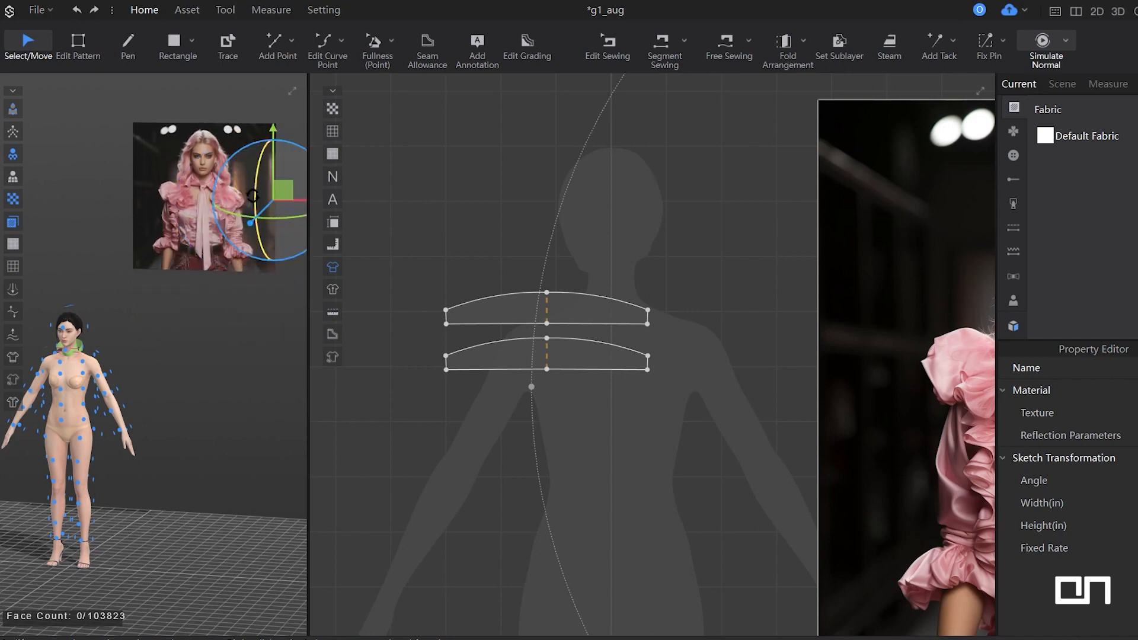
scroll(213, 325, up, 5)
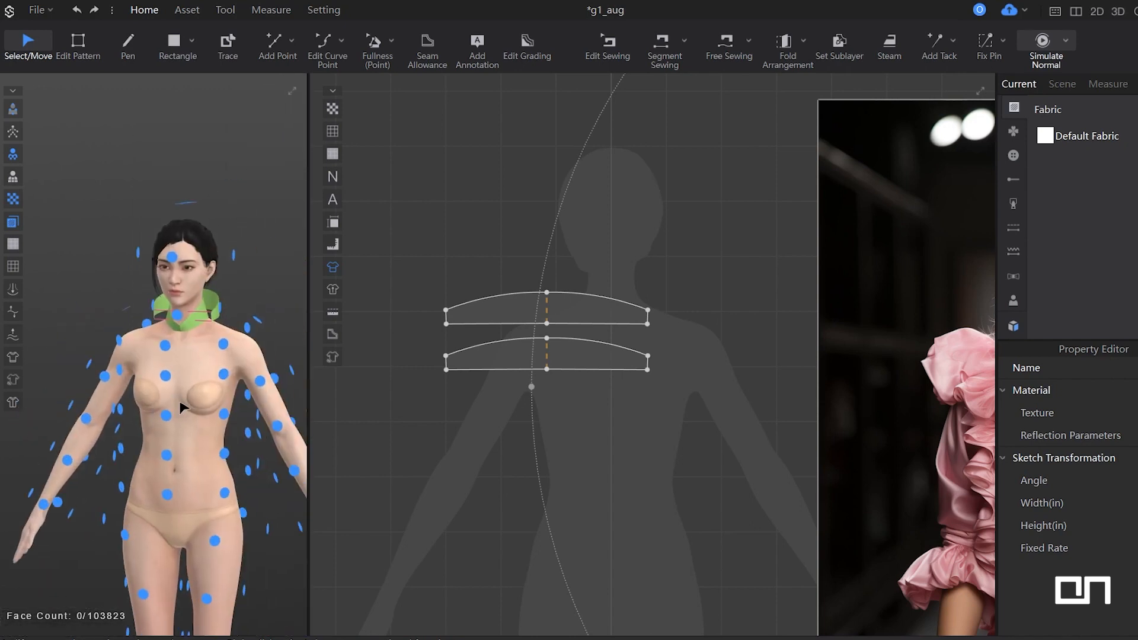
scroll(178, 385, up, 5)
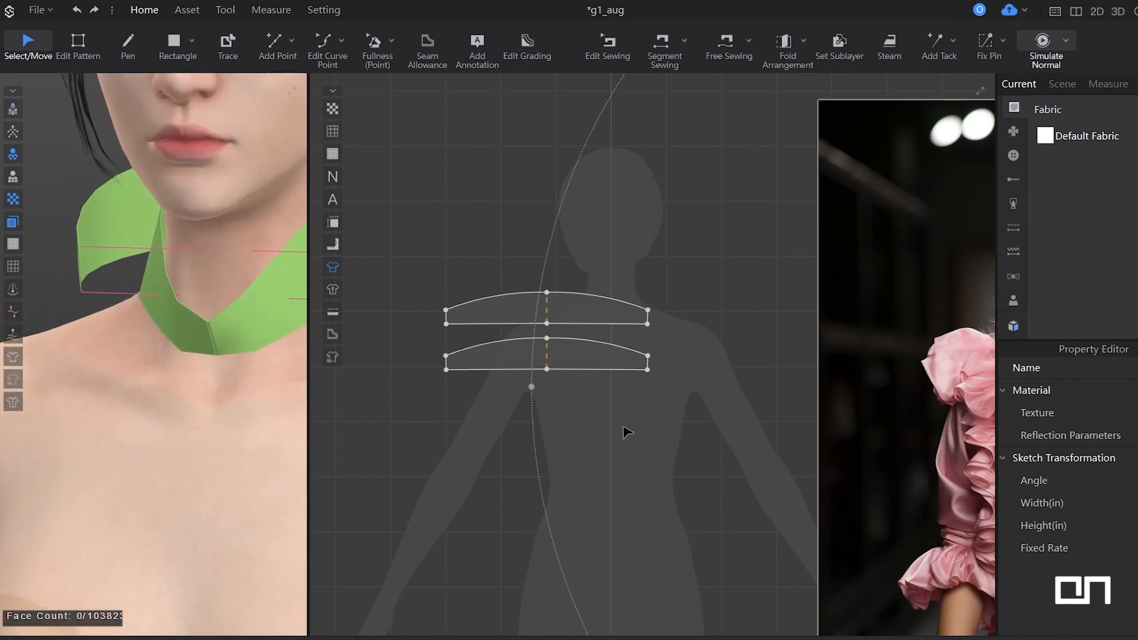
click(627, 433)
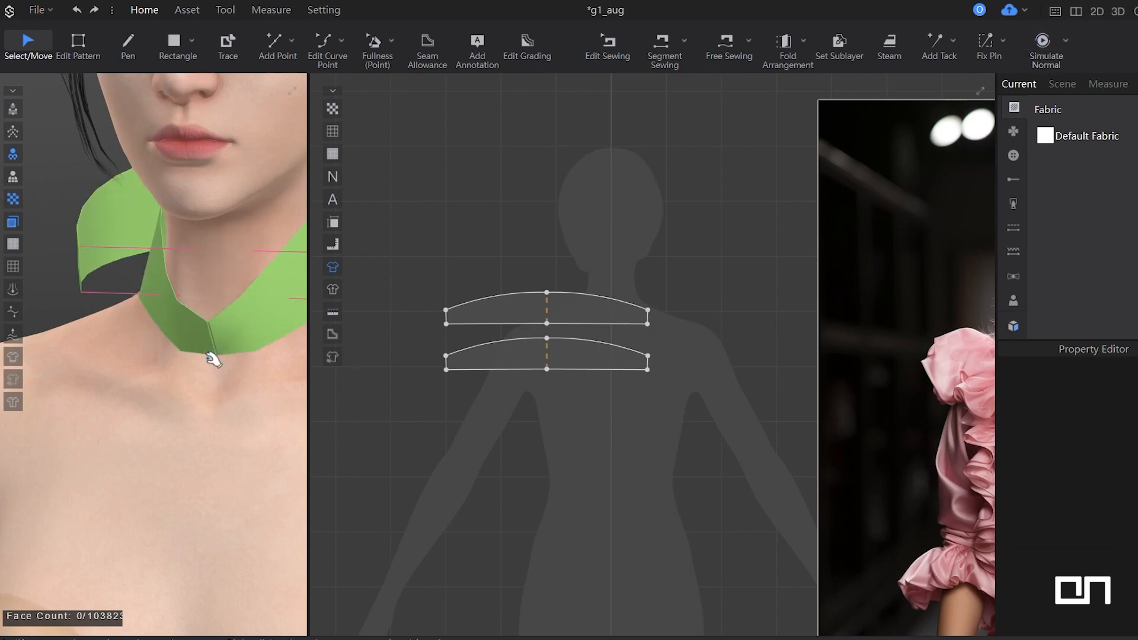
Widen the upper collar piece slightly and symmetrically about its centre in the 2D pattern.
click(548, 308)
middle_drag(547, 308, 531, 336)
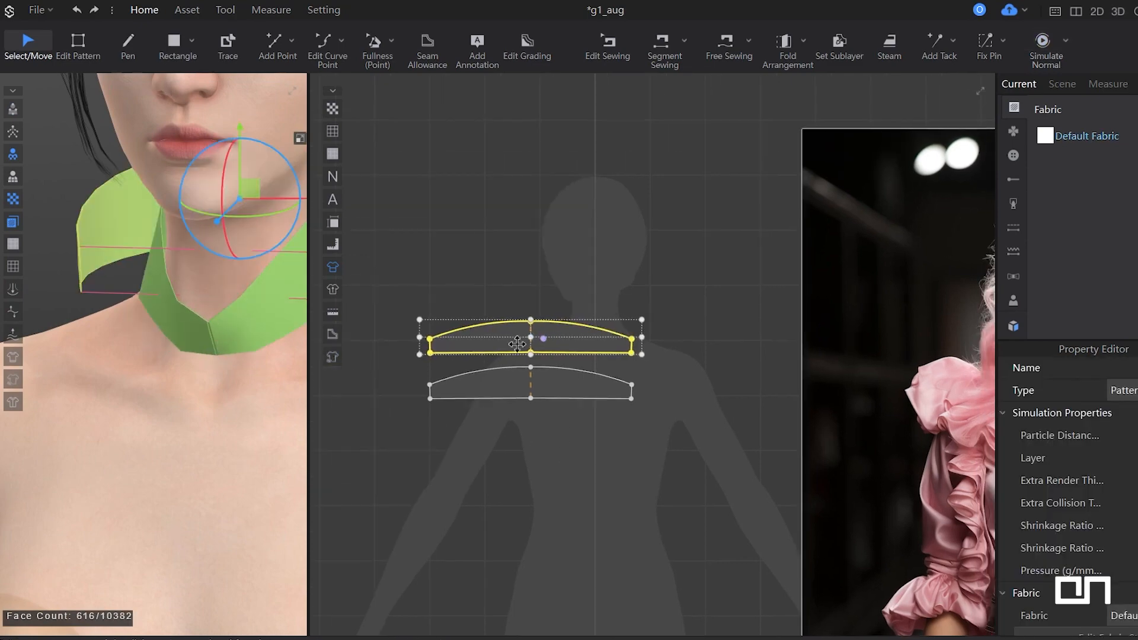
double_click(531, 336)
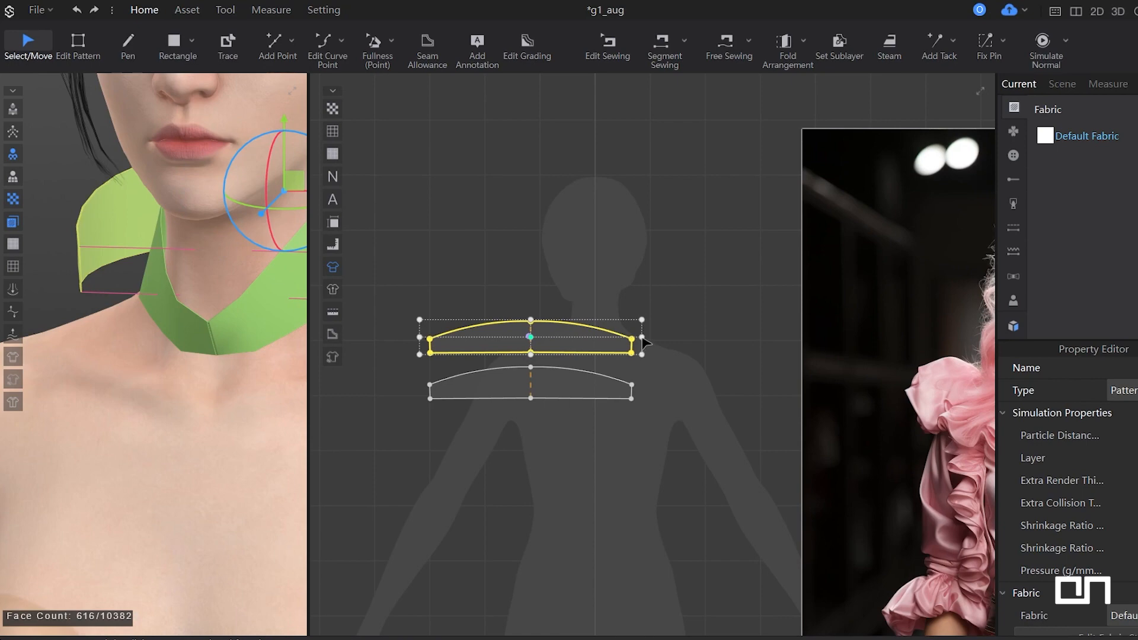
drag(641, 337, 648, 337)
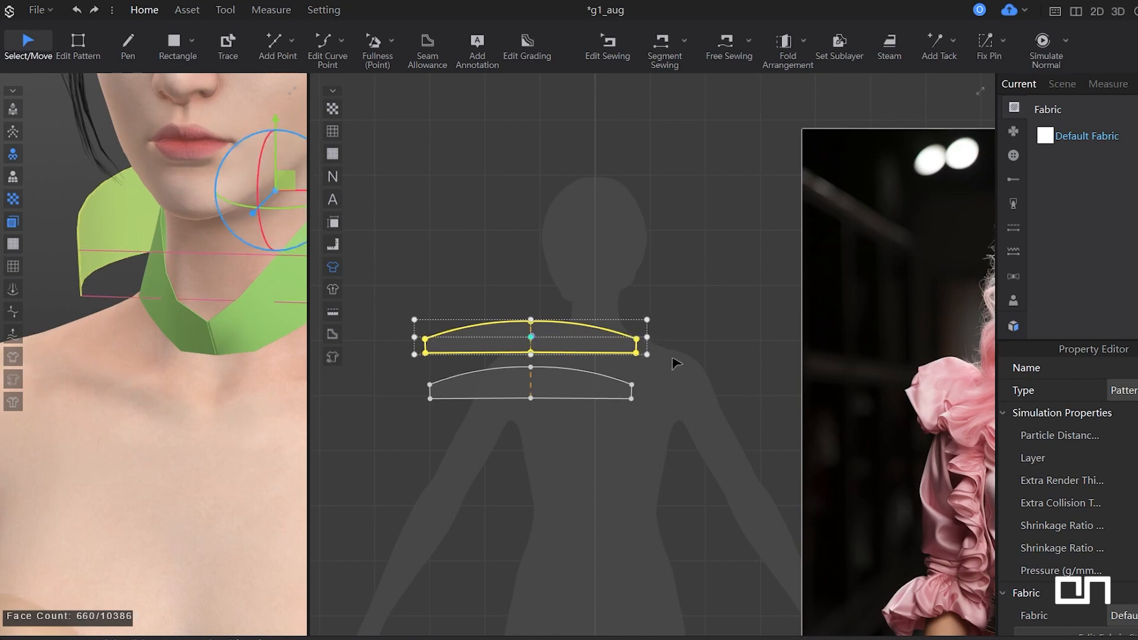
click(674, 358)
middle_drag(210, 287, 195, 374)
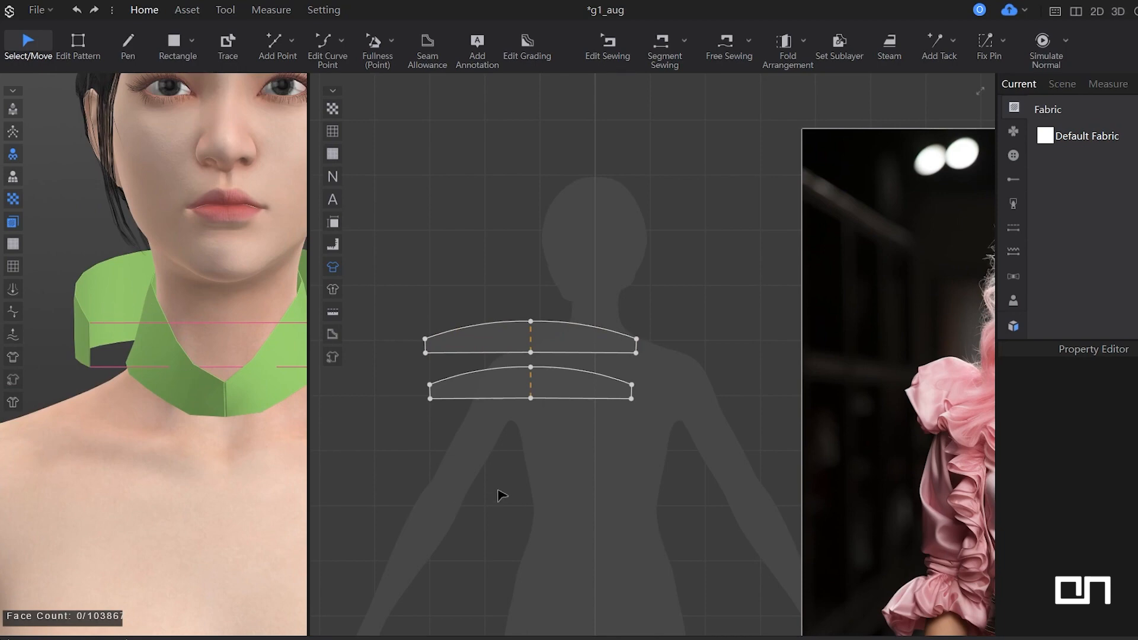
Sew the straight bottom edges of the two collar pieces together with Segment Sewing, and simulate the layered collar.
key(n)
click(569, 398)
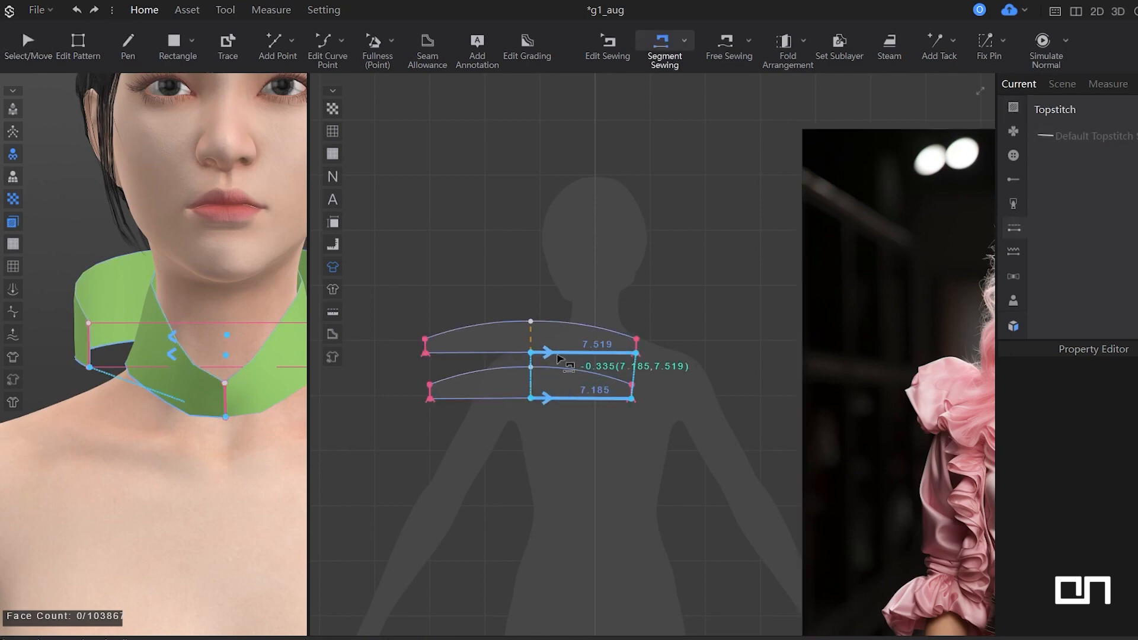
click(569, 352)
key(space)
drag(255, 356, 251, 409)
middle_drag(252, 409, 89, 407)
key(space)
Lower both halves of the upper collar piece's curved top edge, and simulate the shorter outer layer.
key(n)
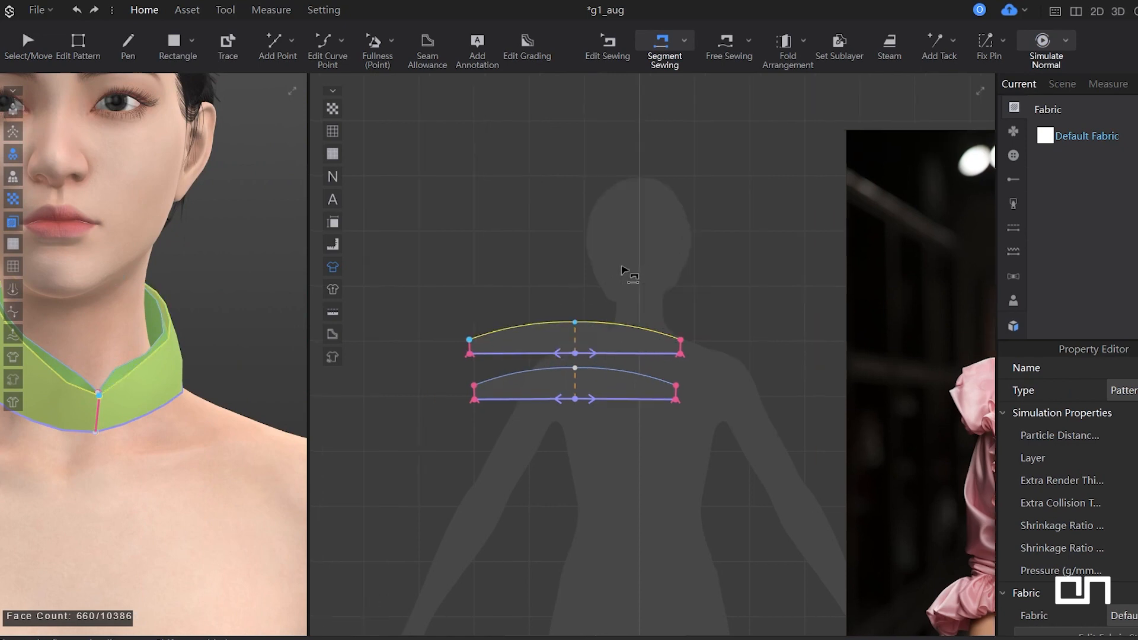
key(z)
click(120, 384)
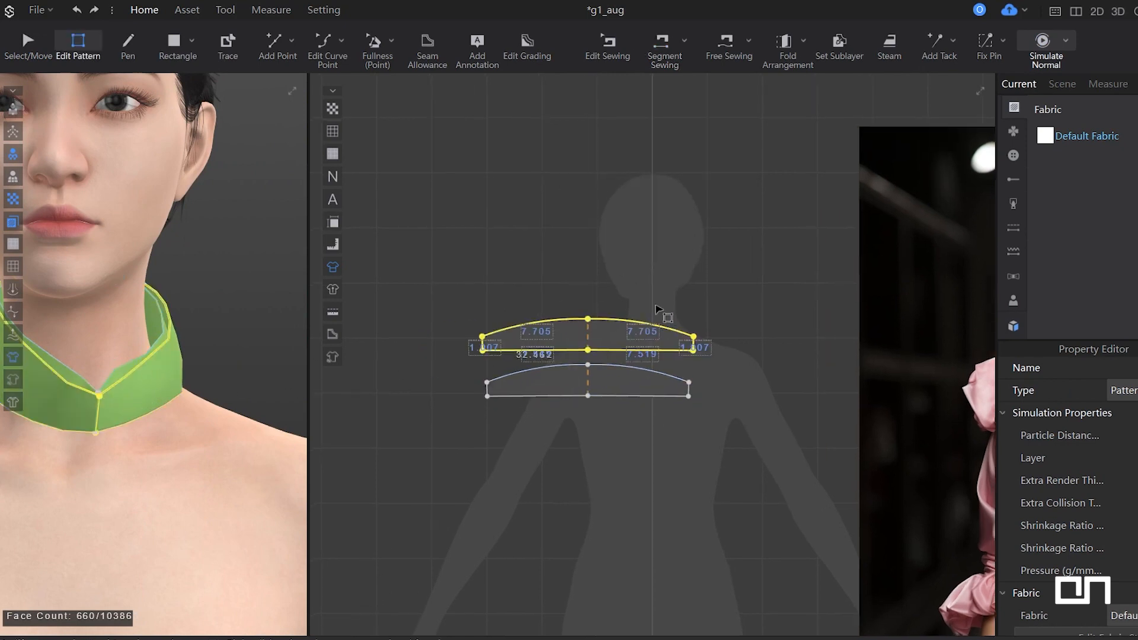
click(657, 309)
click(595, 325)
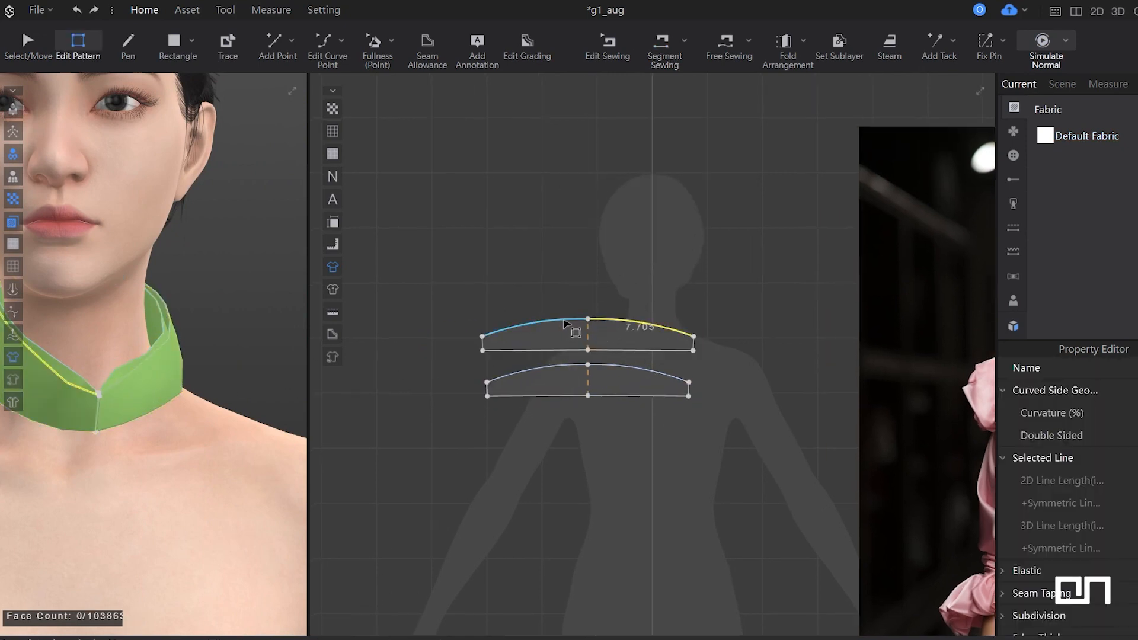
click(563, 324)
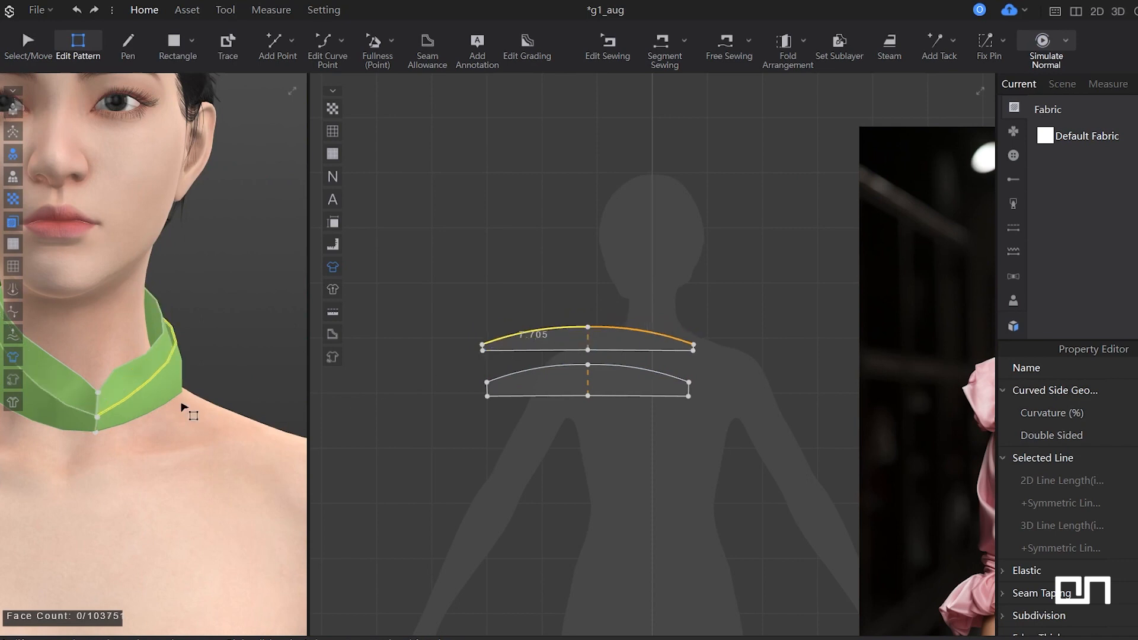
right_drag(183, 406, 246, 393)
key(space)
Generate a lining from the taller lower collar piece and place it directly below that piece in the 2D pattern.
click(167, 380)
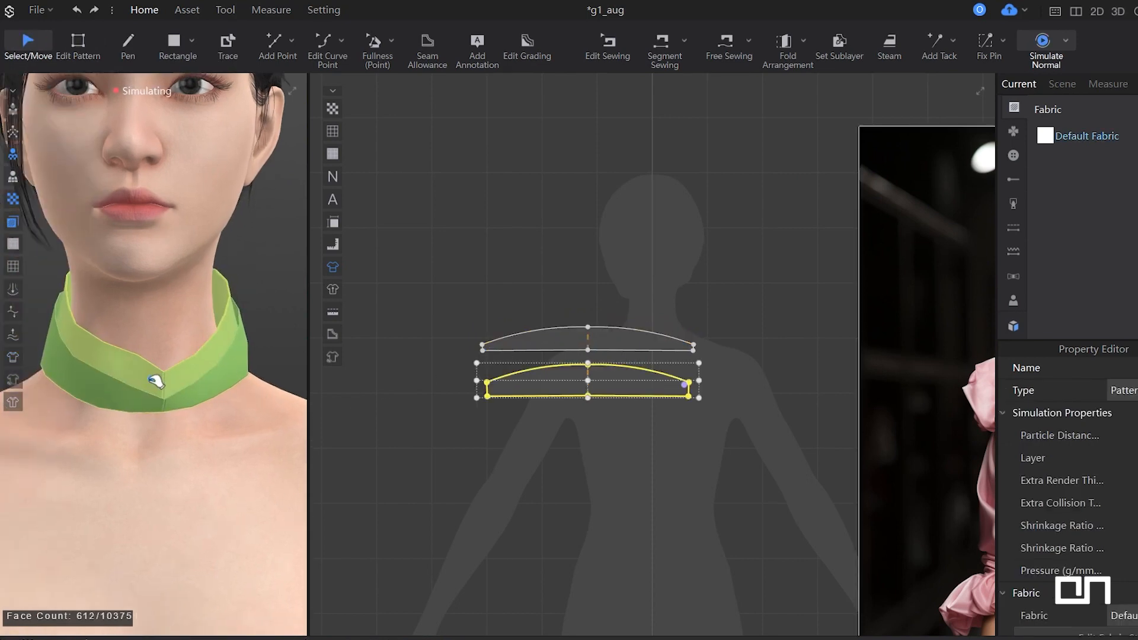
click(462, 450)
click(611, 392)
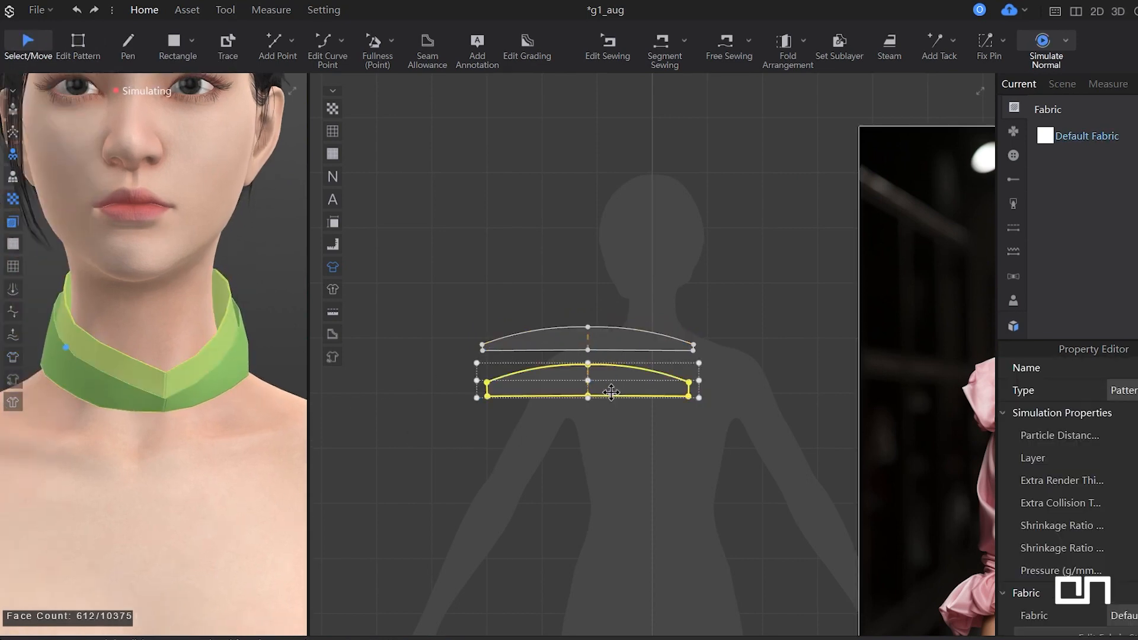
right_click(611, 392)
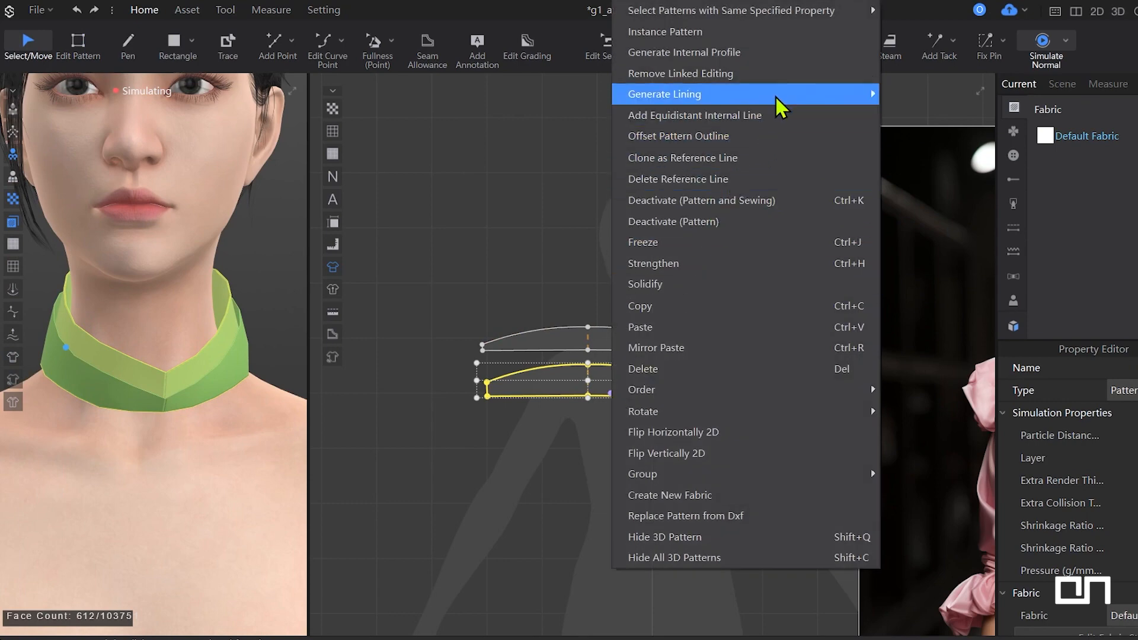
mouse_move(781, 109)
click(927, 112)
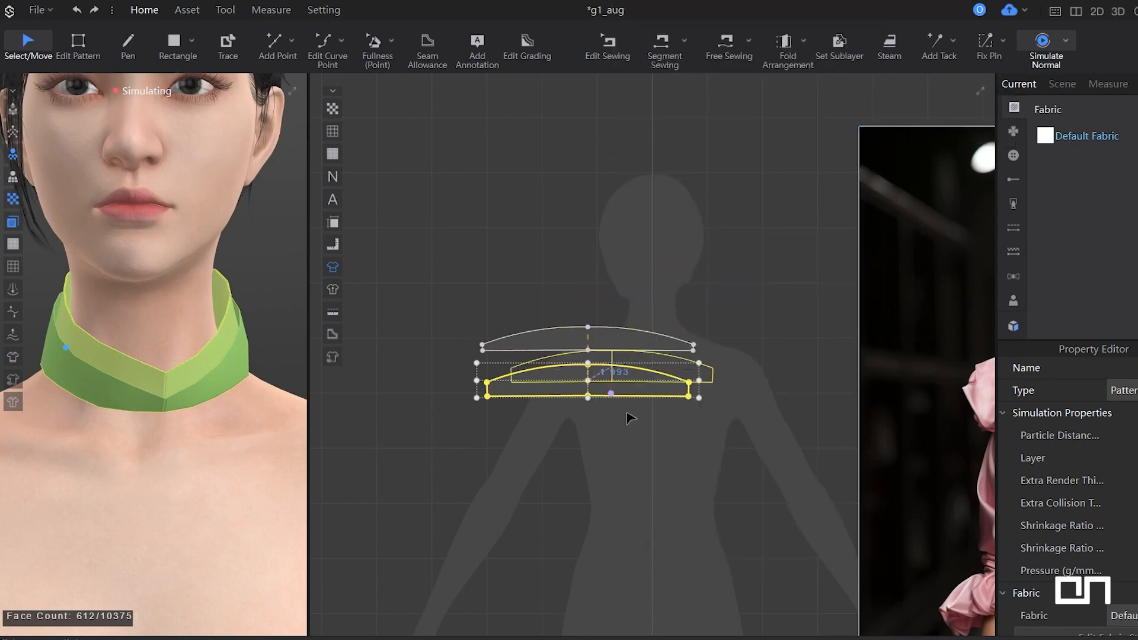
drag(612, 392, 611, 435)
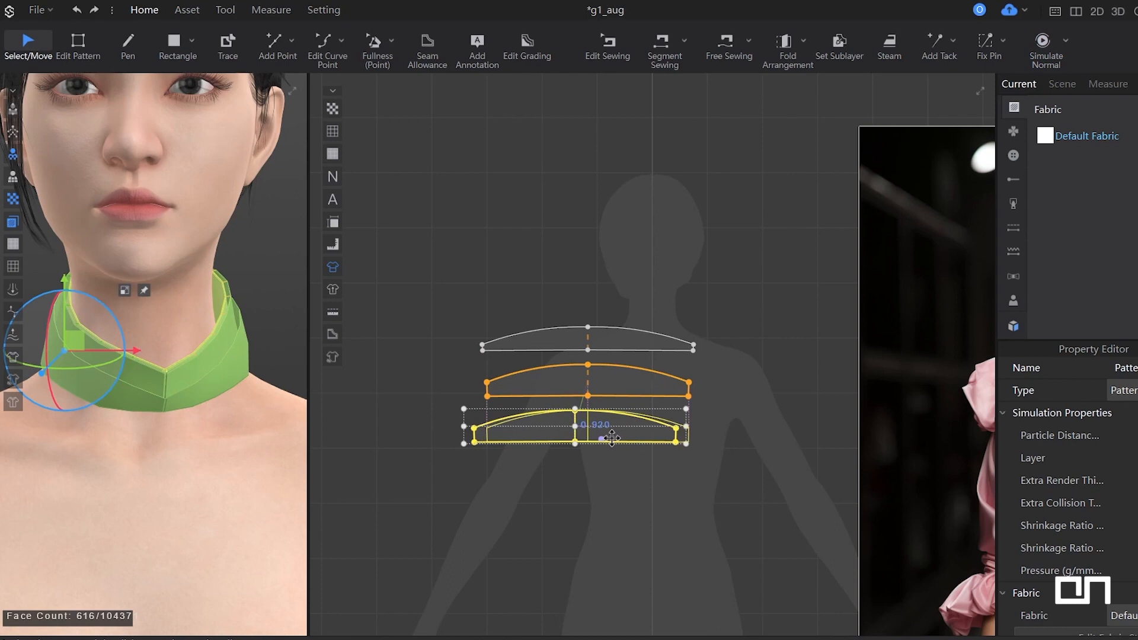
Simulate the collar with its added lining layer, stop the simulation, and save the project.
click(584, 496)
key(space)
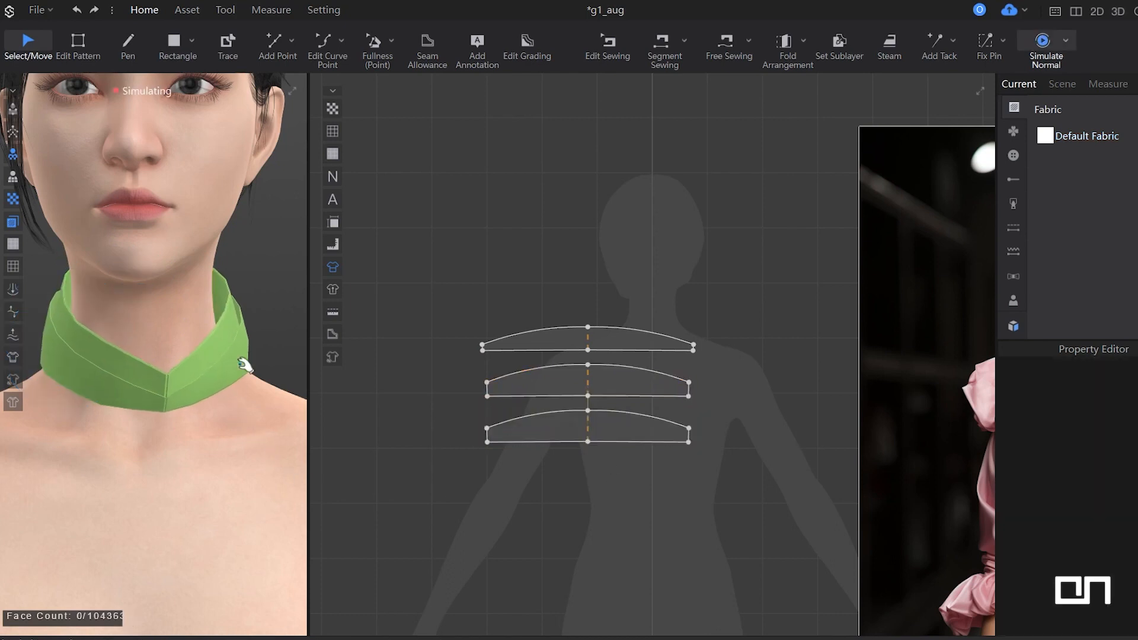
key(z)
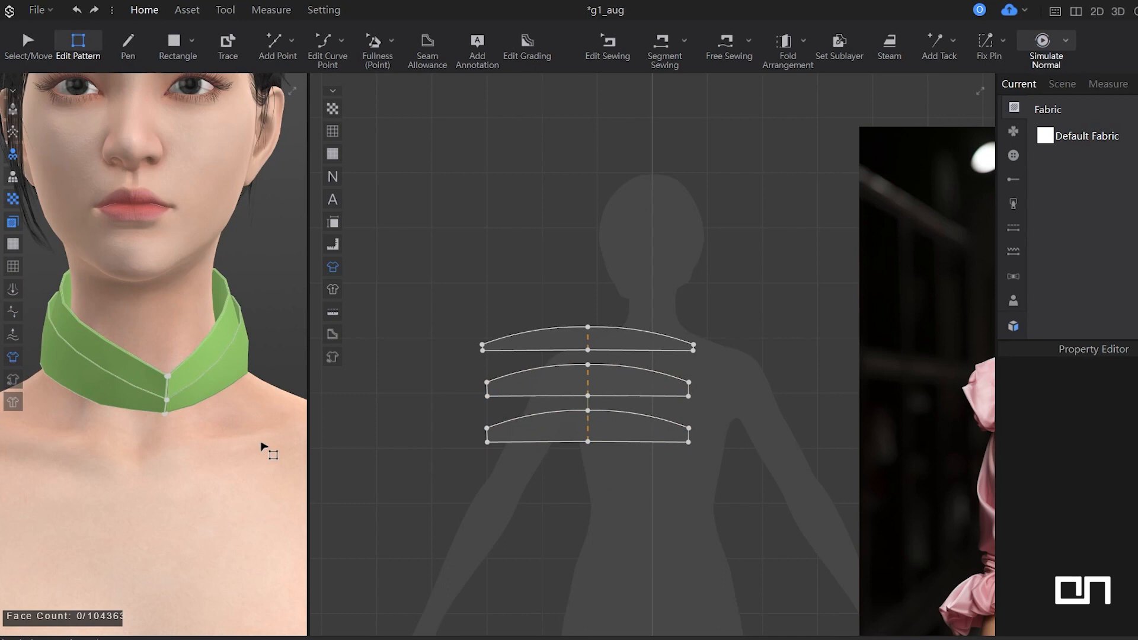
key(ctrl+s)
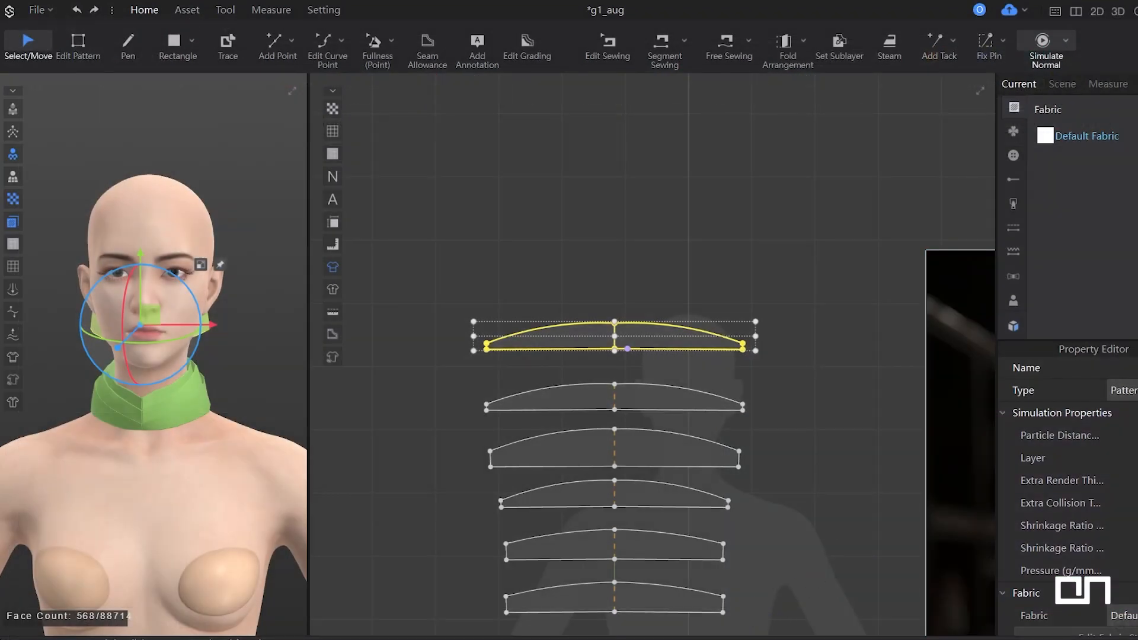
Move the topmost collar piece down around the avatar's neck and shift it sideways to align outside the existing layers.
click(952, 566)
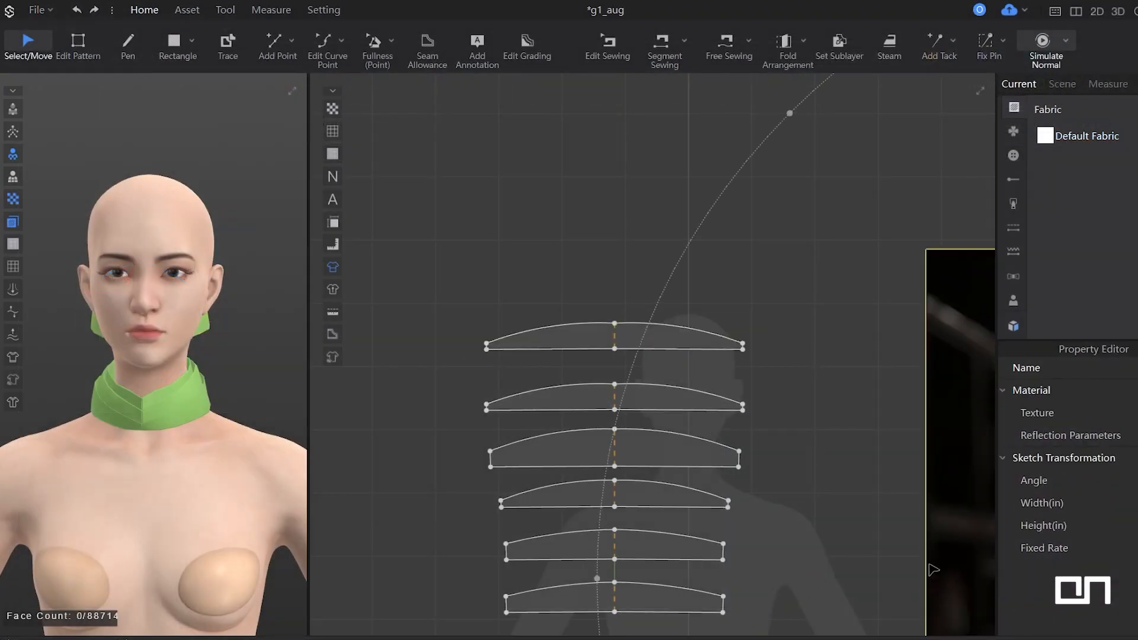
click(683, 333)
key(6)
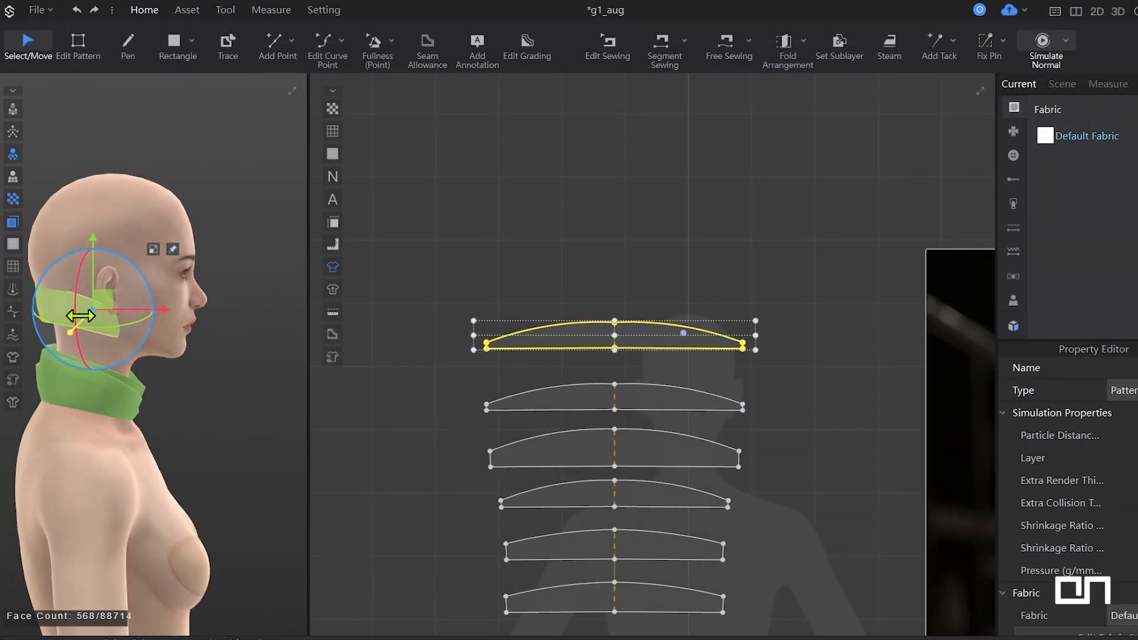
drag(91, 261, 91, 350)
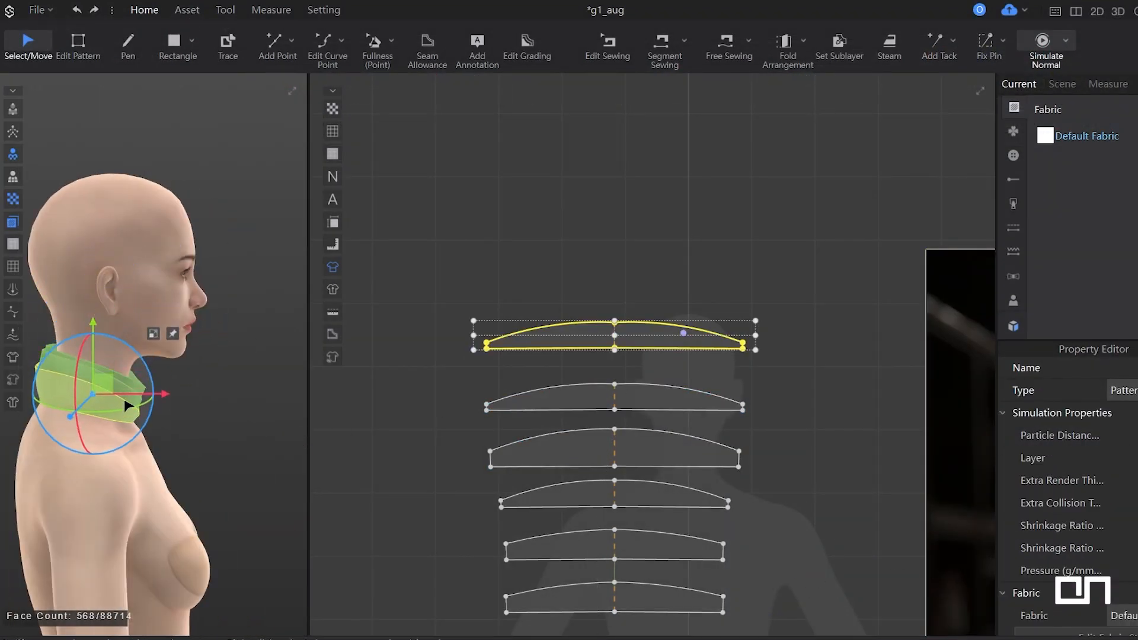
mouse_move(129, 395)
mouse_down()
mouse_move(145, 396)
mouse_move(131, 396)
mouse_up()
right_drag(131, 415, 182, 465)
scroll(182, 465, up, 5)
scroll(43, 457, down, 2)
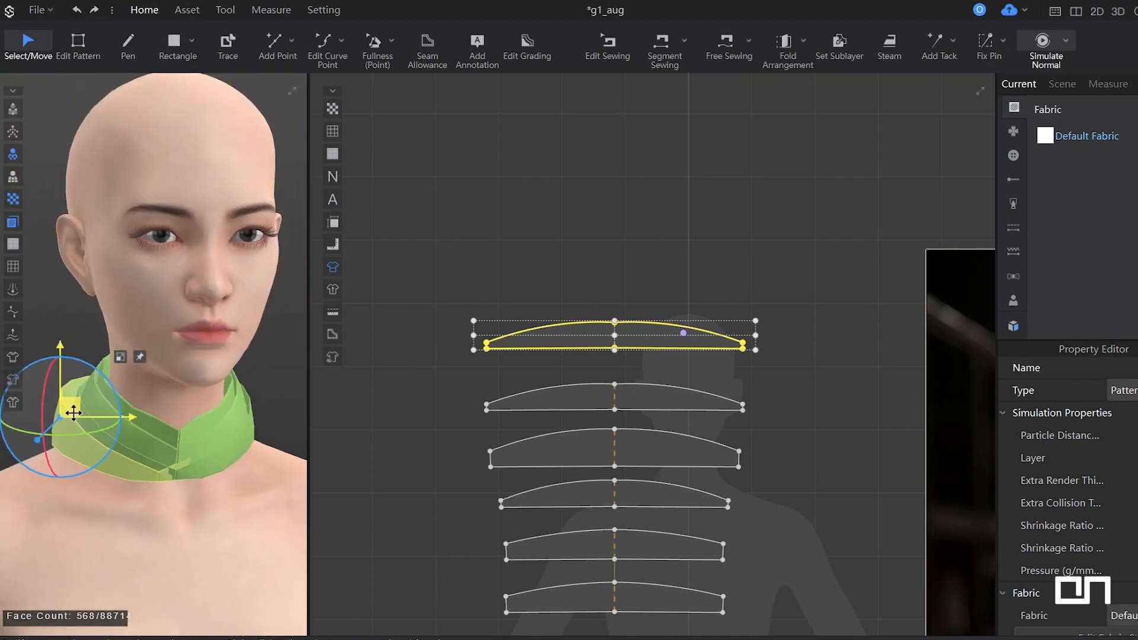
drag(80, 417, 96, 417)
scroll(171, 451, up, 6)
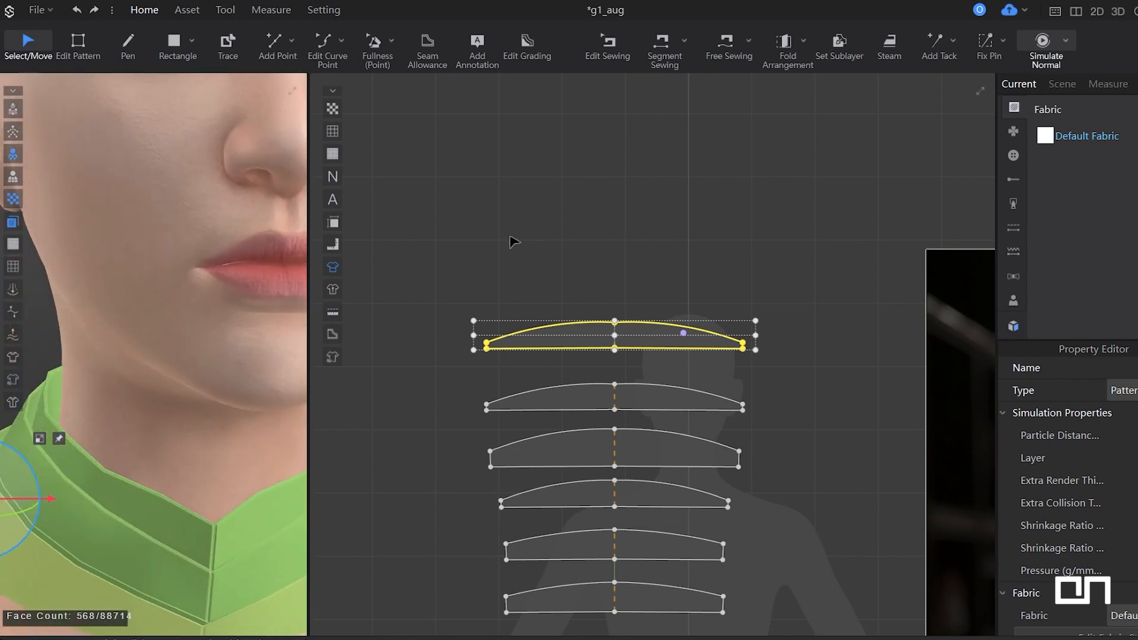
Sew the curved top edges of the two uppermost collar pieces together with Segment Sewing, and simulate the new outer layer.
click(586, 313)
key(n)
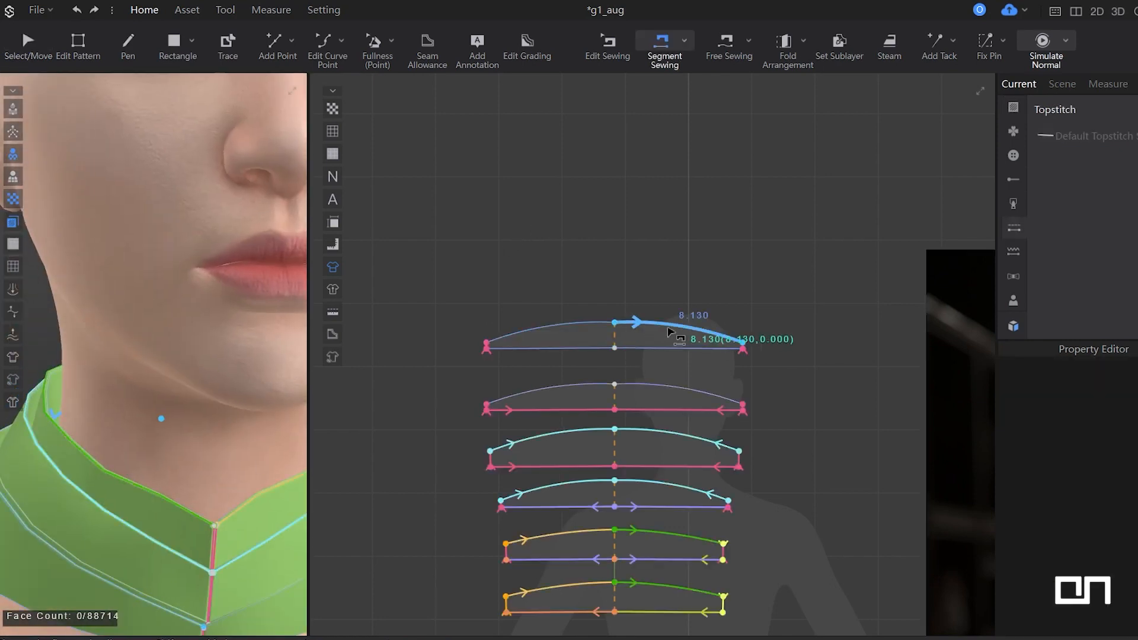
click(674, 325)
click(676, 388)
key(space)
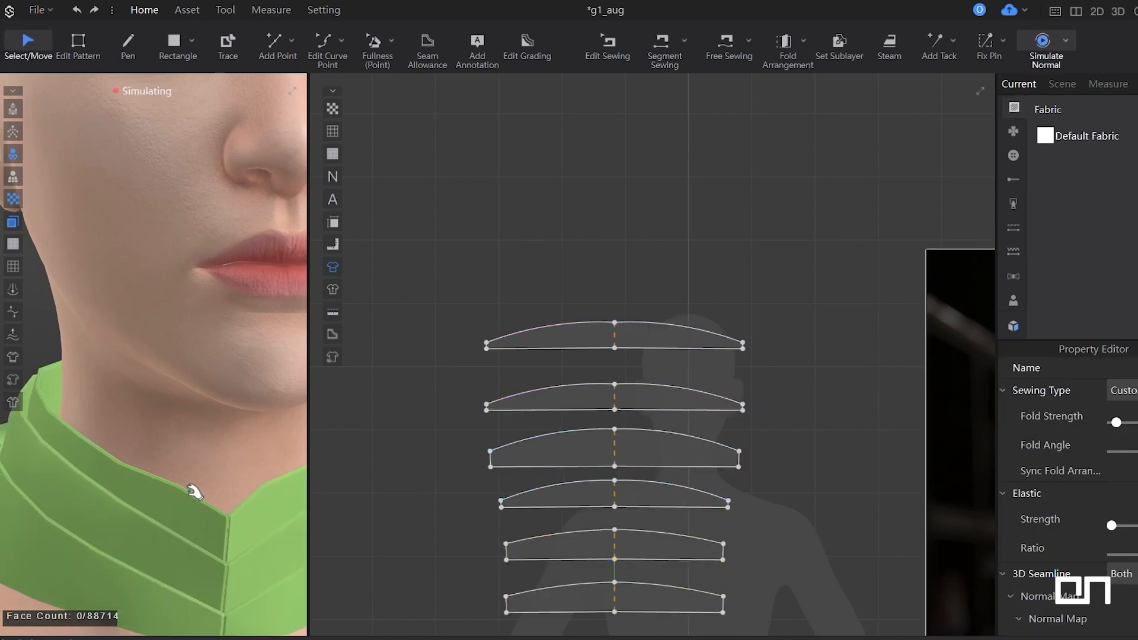
middle_drag(193, 490, 189, 358)
scroll(177, 364, down, 5)
click(124, 392)
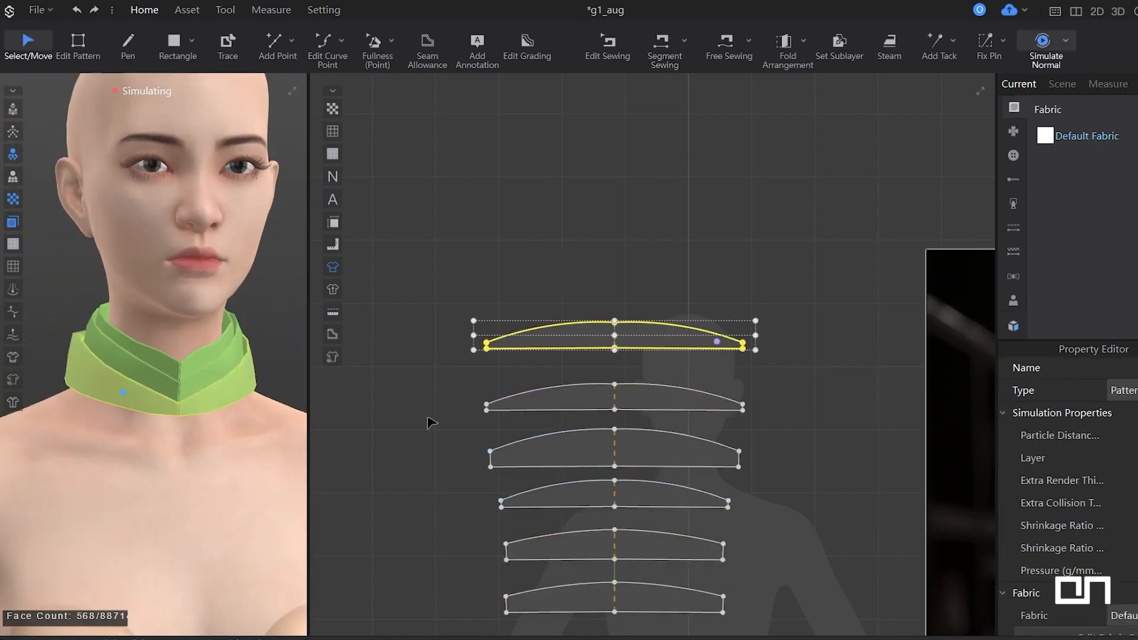
Move the topmost collar piece up in the 2D pattern and lower its straight bottom edge to make the outer layer taller.
click(677, 290)
key(z)
key(a)
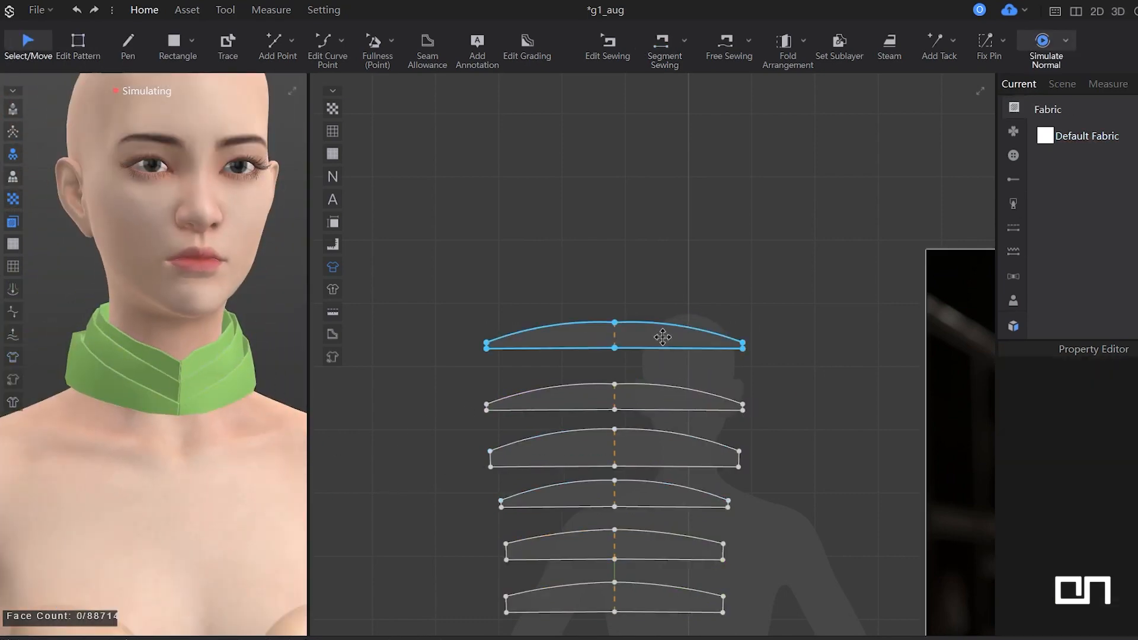
mouse_move(663, 338)
mouse_down()
mouse_move(663, 296)
mouse_move(677, 327)
mouse_up()
click(833, 312)
key(z)
key(a)
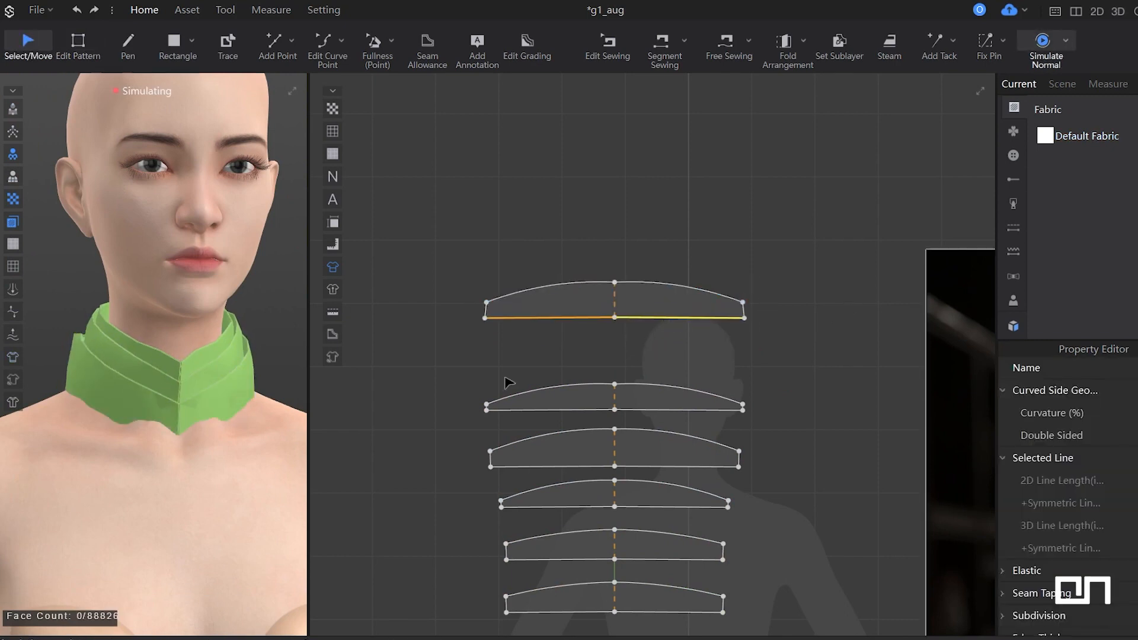
click(63, 393)
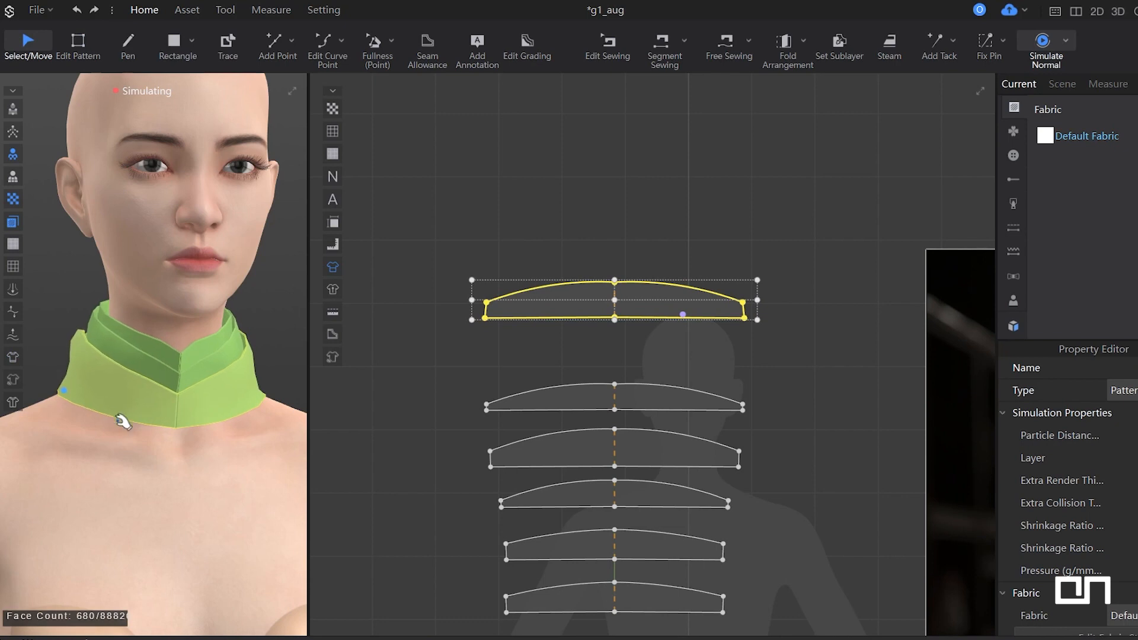
right_drag(118, 418, 333, 401)
Move the topmost collar piece's two lower corners outward to flare its bottom edge, and pull the simulated layer into shape.
click(733, 353)
key(z)
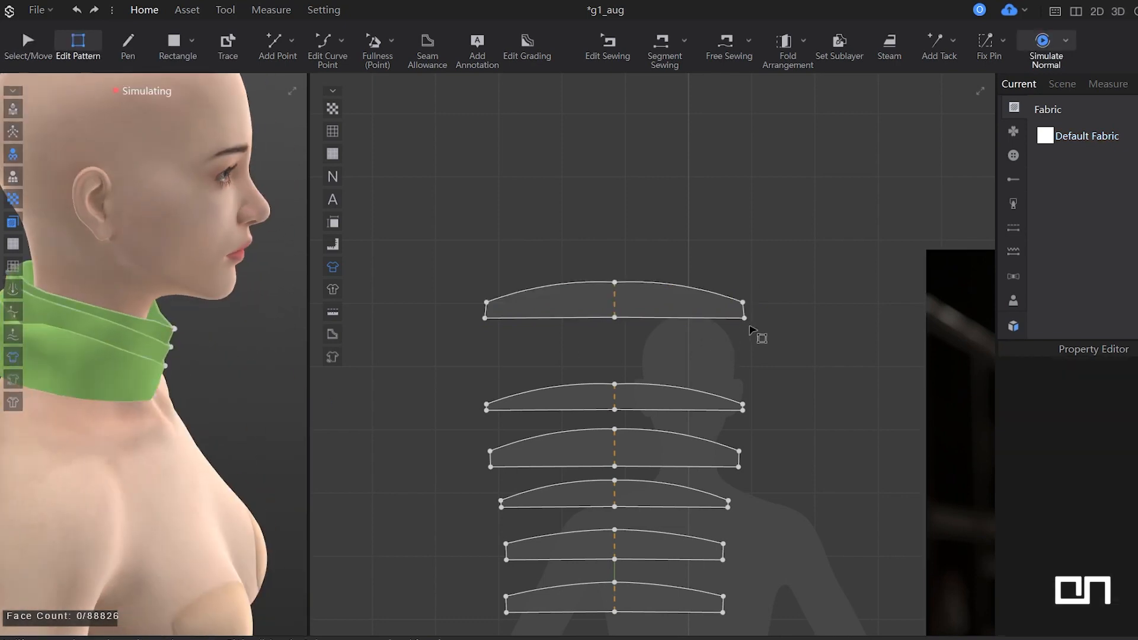
drag(744, 318, 765, 317)
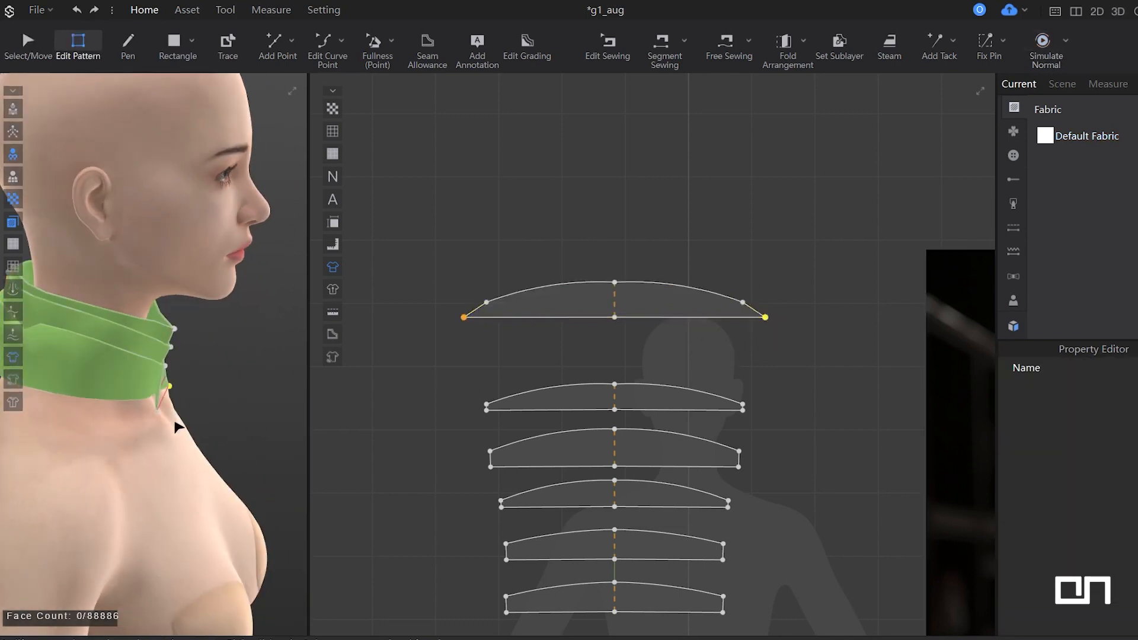
click(143, 395)
right_drag(101, 386, 106, 409)
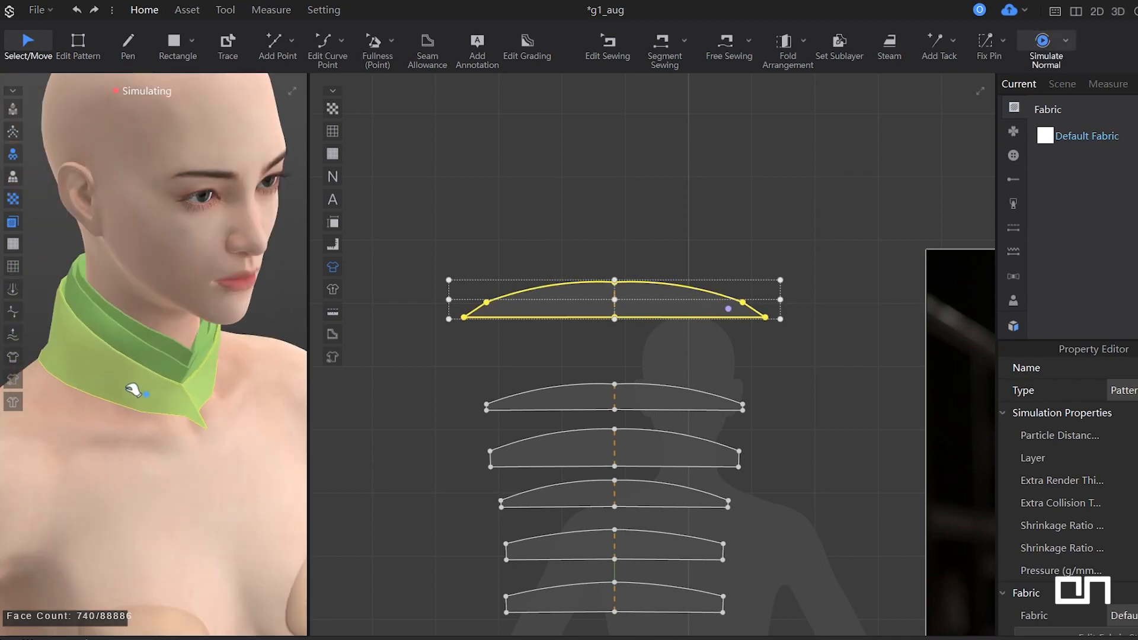
drag(131, 394, 148, 400)
right_drag(257, 432, 195, 415)
click(880, 299)
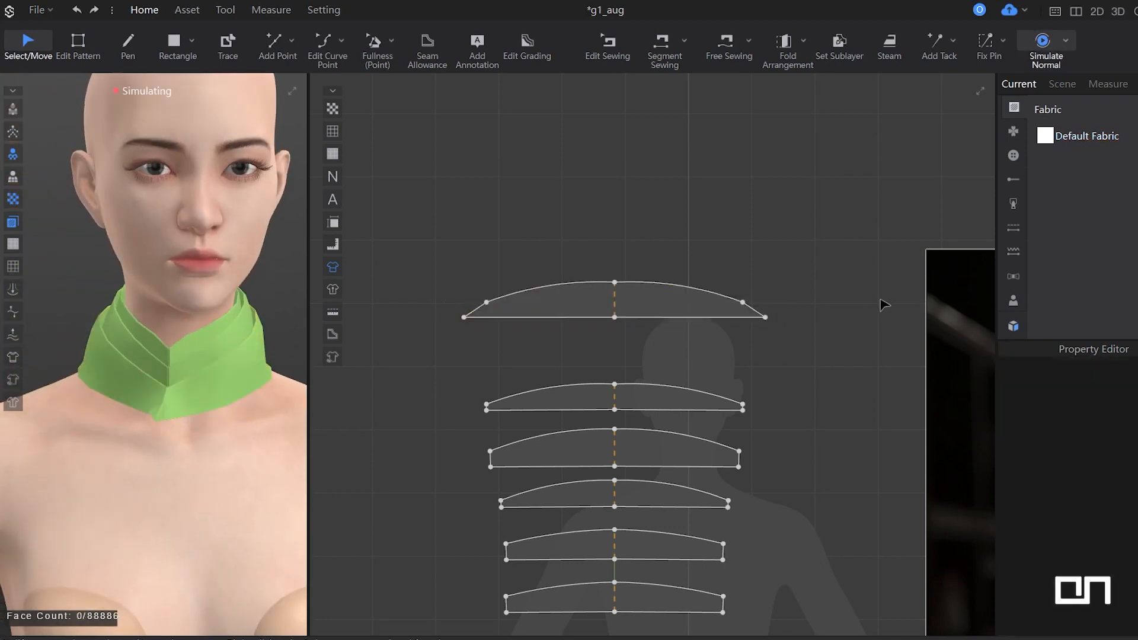
Bring the topmost collar piece's two lower corners back inward to reduce the slant of its short ends.
key(z)
scroll(773, 328, up, 1)
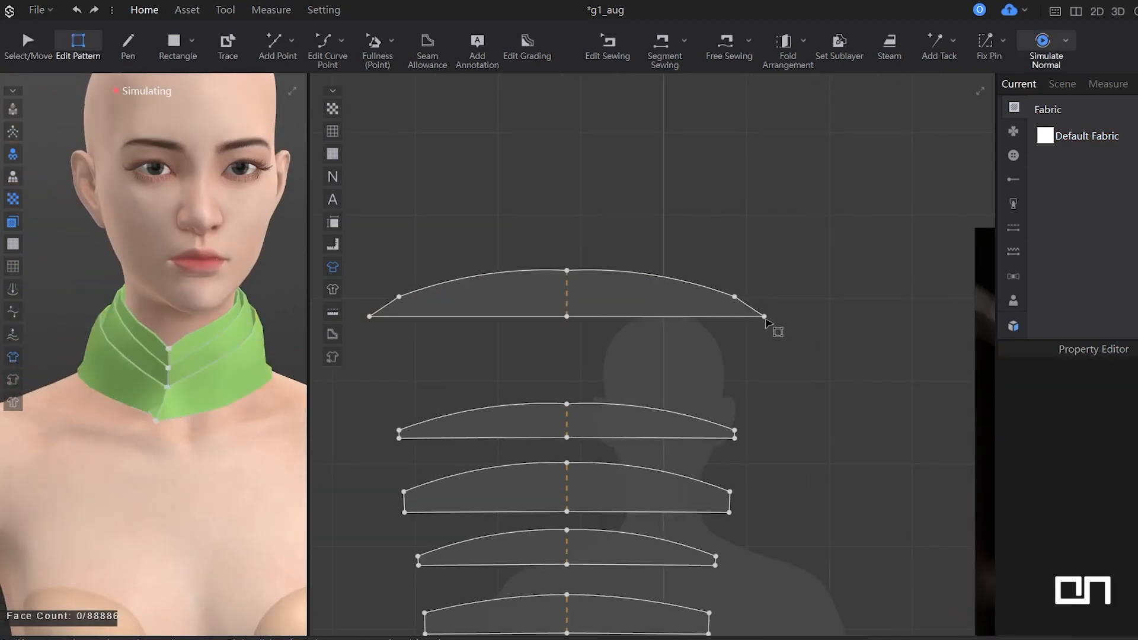
click(766, 319)
drag(749, 316, 747, 317)
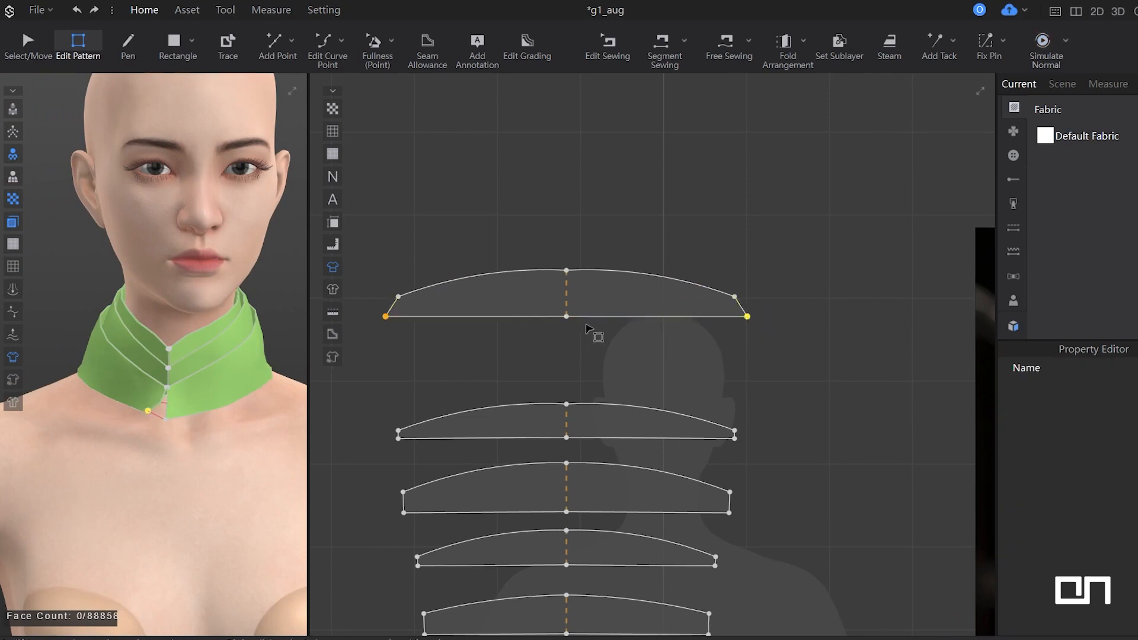
Bow the topmost collar piece's bottom edge downward with Edit Curve Point, lower its centre point into one smooth curve, and simulate.
key(v)
drag(613, 317, 612, 322)
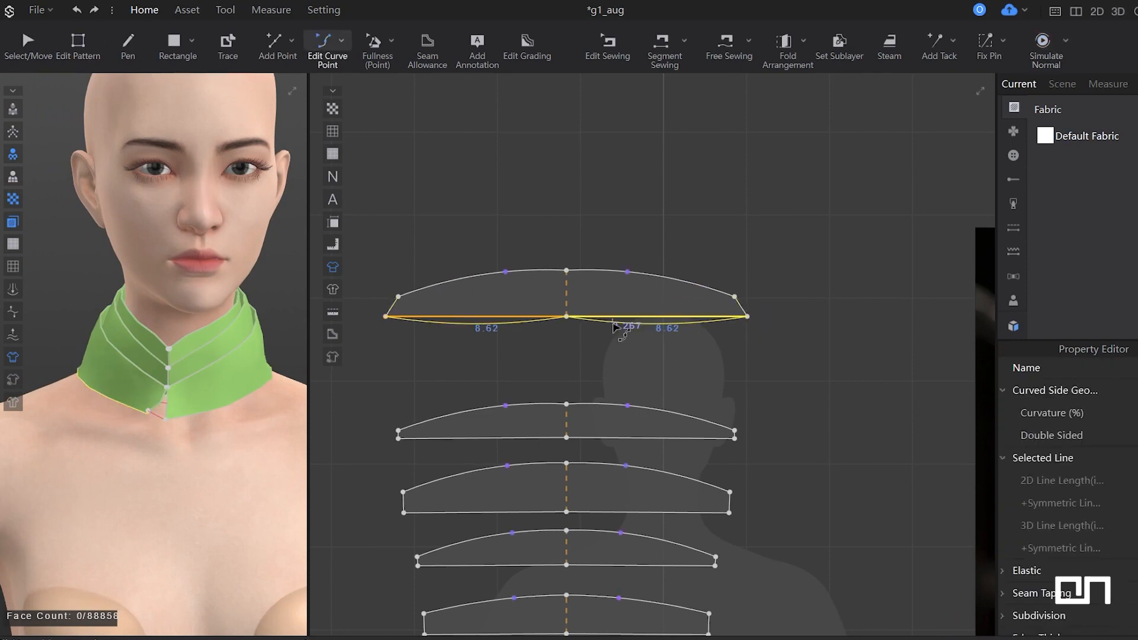
click(568, 319)
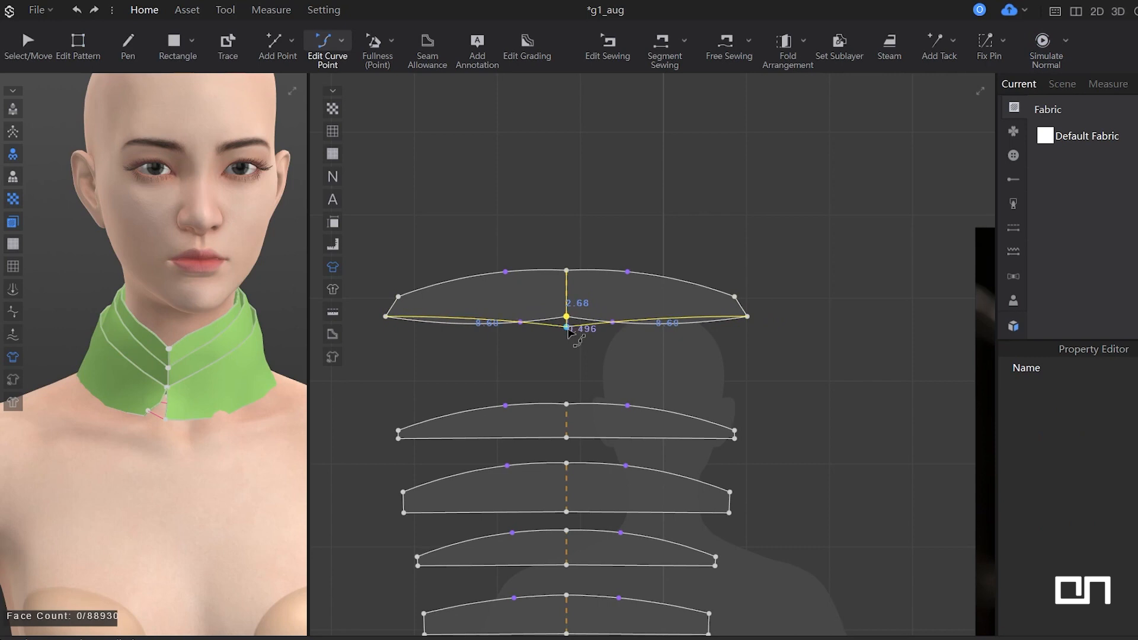
drag(567, 325, 566, 324)
drag(631, 349, 533, 335)
scroll(630, 368, up, 5)
click(503, 330)
key(space)
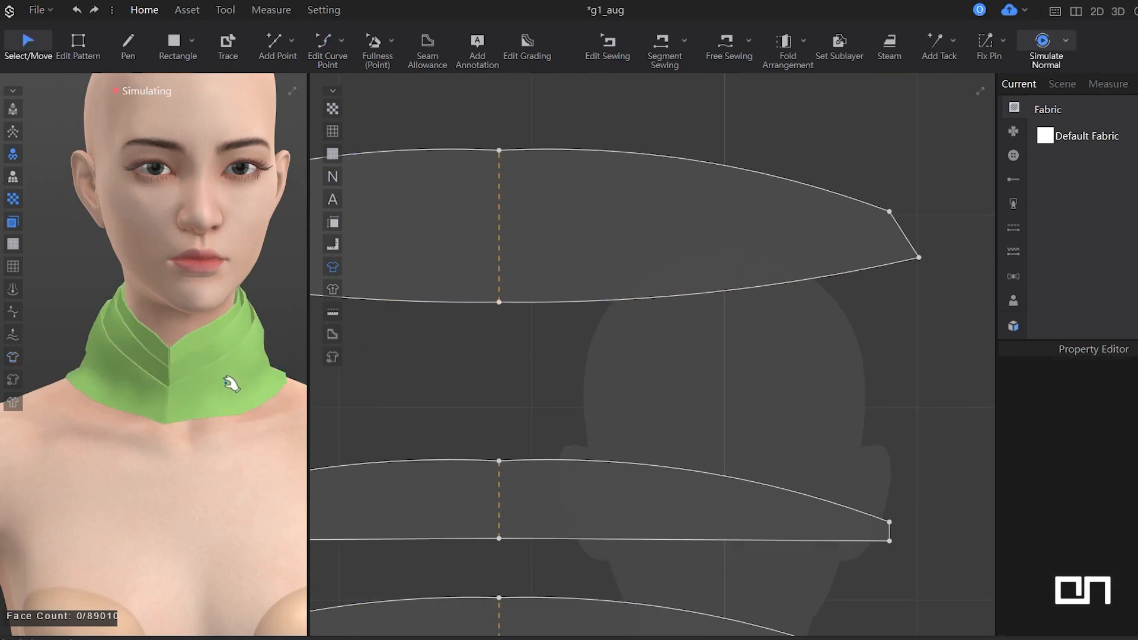
Pull the simulated outer collar layer into place around the base of the neck.
click(206, 403)
right_drag(205, 402, 140, 422)
drag(93, 420, 106, 439)
right_drag(107, 439, 186, 400)
Copy the topmost collar piece and paste the duplicate directly above it in the 2D pattern.
key(v)
scroll(674, 323, down, 5)
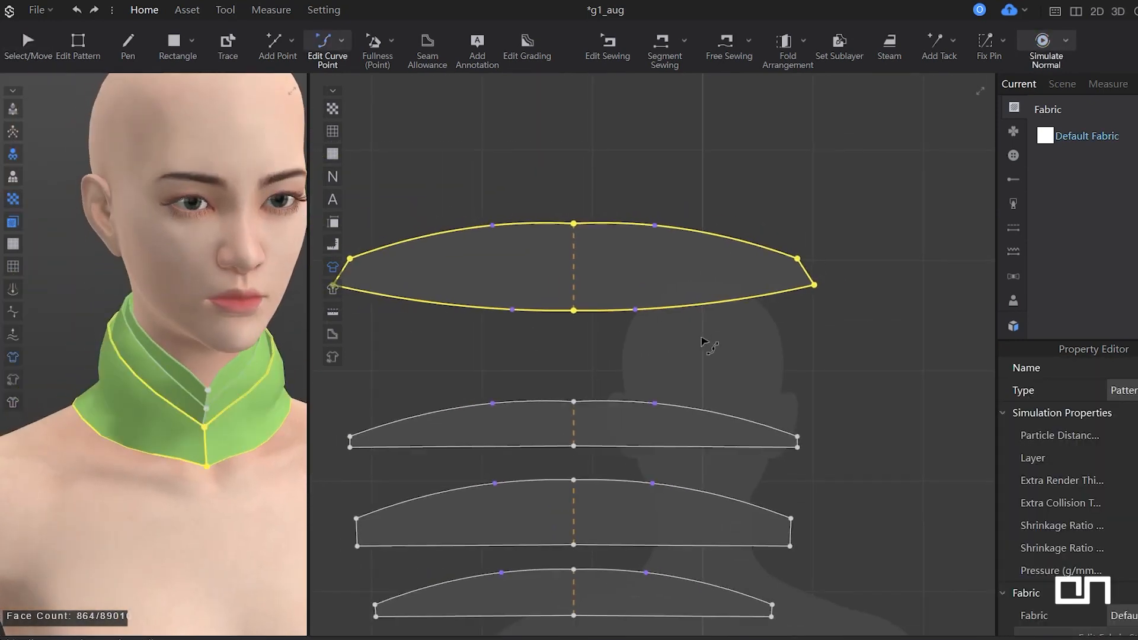
click(707, 344)
key(a)
click(724, 274)
right_drag(731, 262, 776, 370)
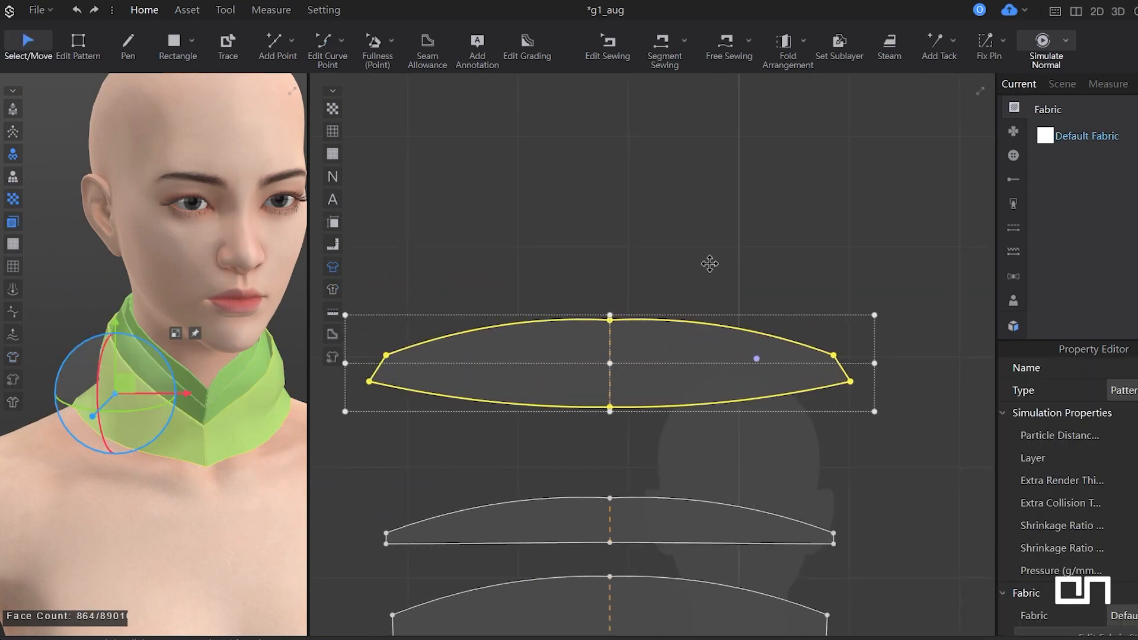
key(ctrl+c)
key(ctrl+v)
click(703, 282)
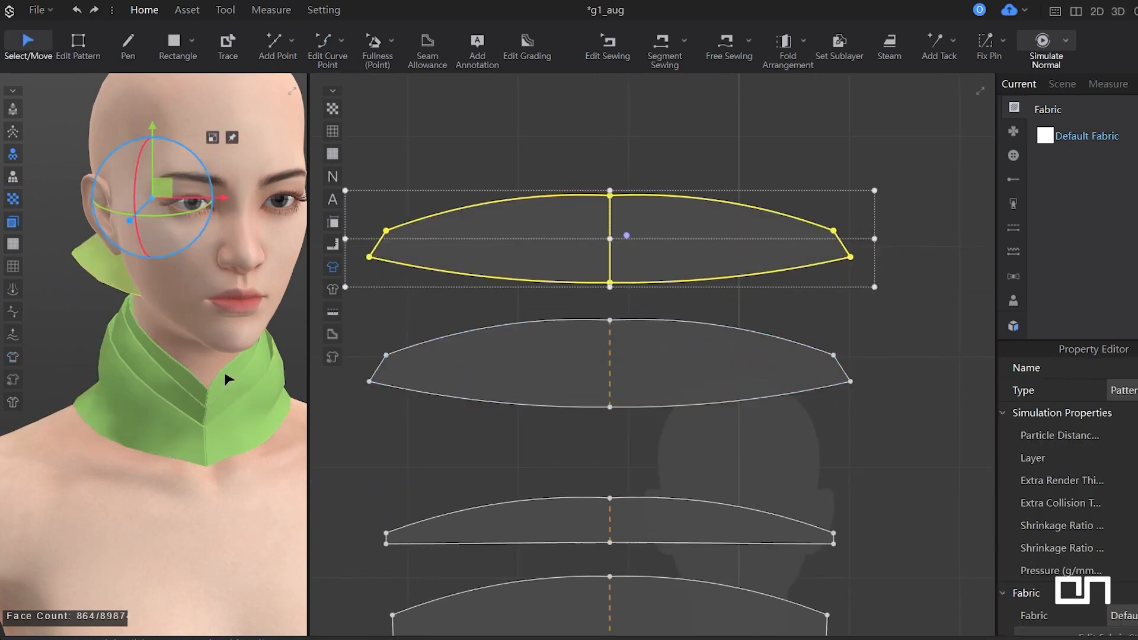
Move the duplicated collar piece down around the avatar's neck, level with the outer collar layer.
drag(150, 146, 153, 236)
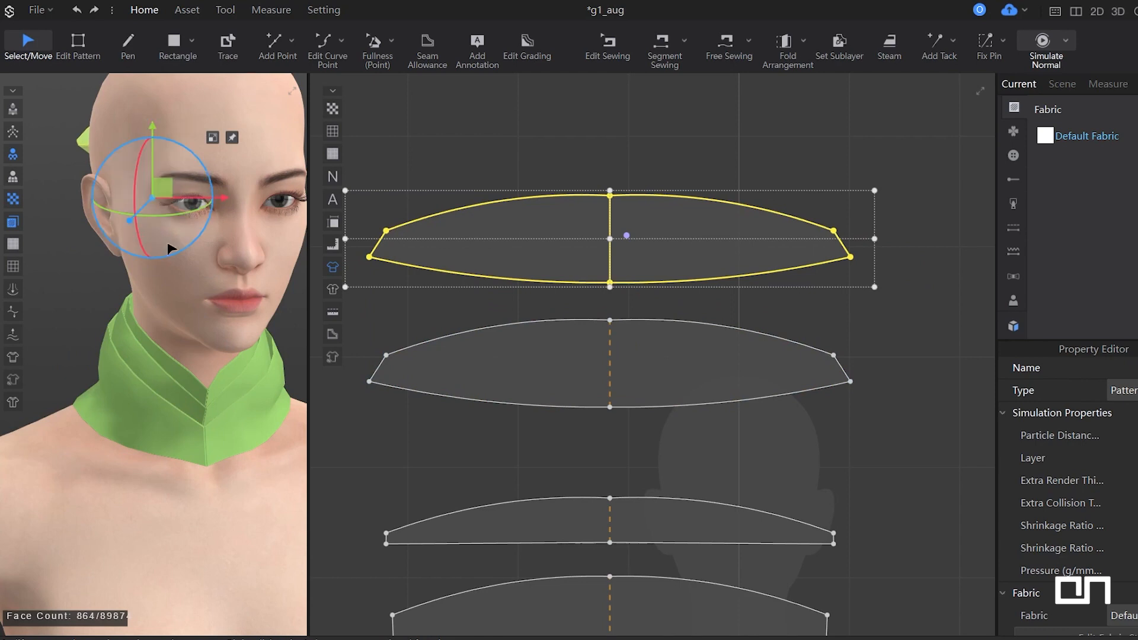
right_drag(168, 249, 257, 279)
drag(152, 145, 172, 291)
right_drag(139, 344, 208, 402)
Sew the curved bottom edges of the two large collar pieces together with Segment Sewing, simulate the collar, and stop the simulation.
key(m)
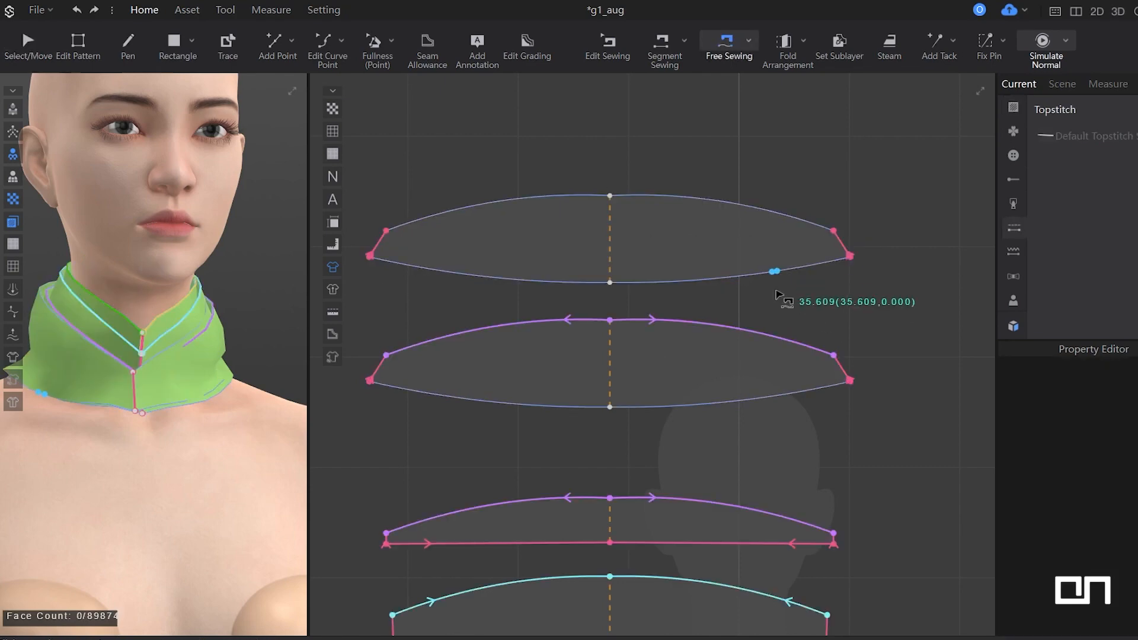
key(n)
click(779, 276)
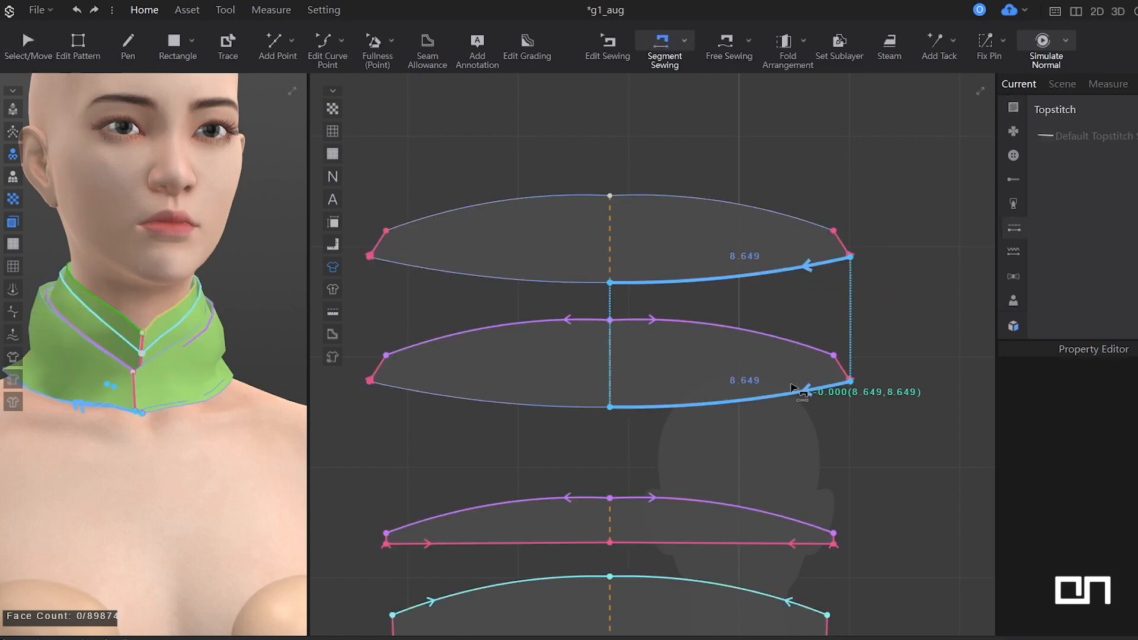
click(715, 396)
right_drag(233, 353, 253, 368)
key(space)
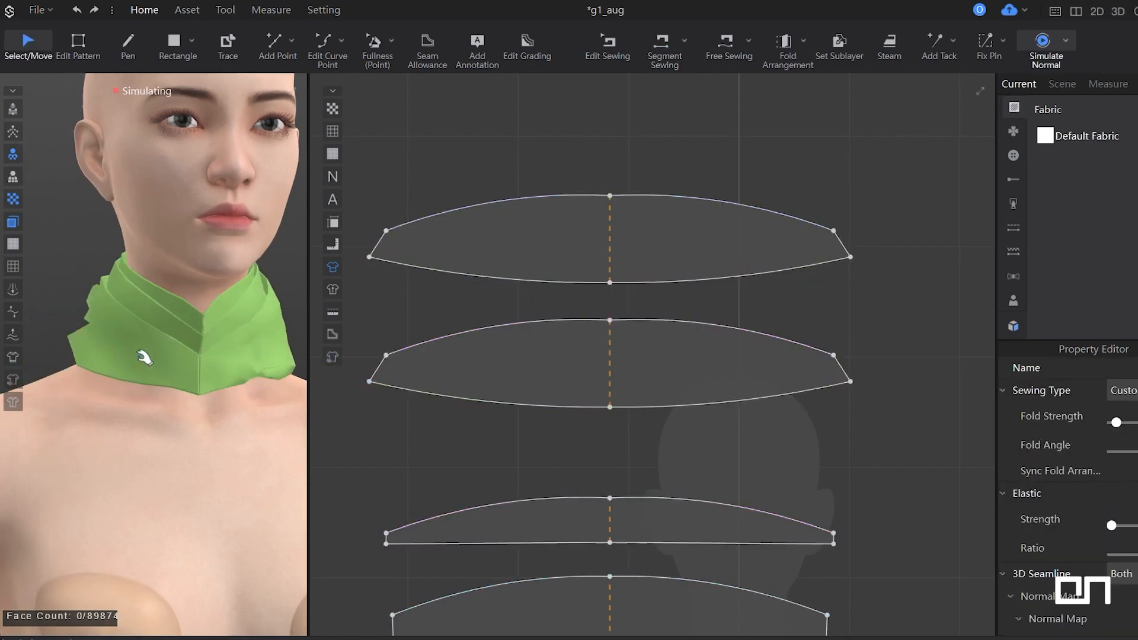
key(space)
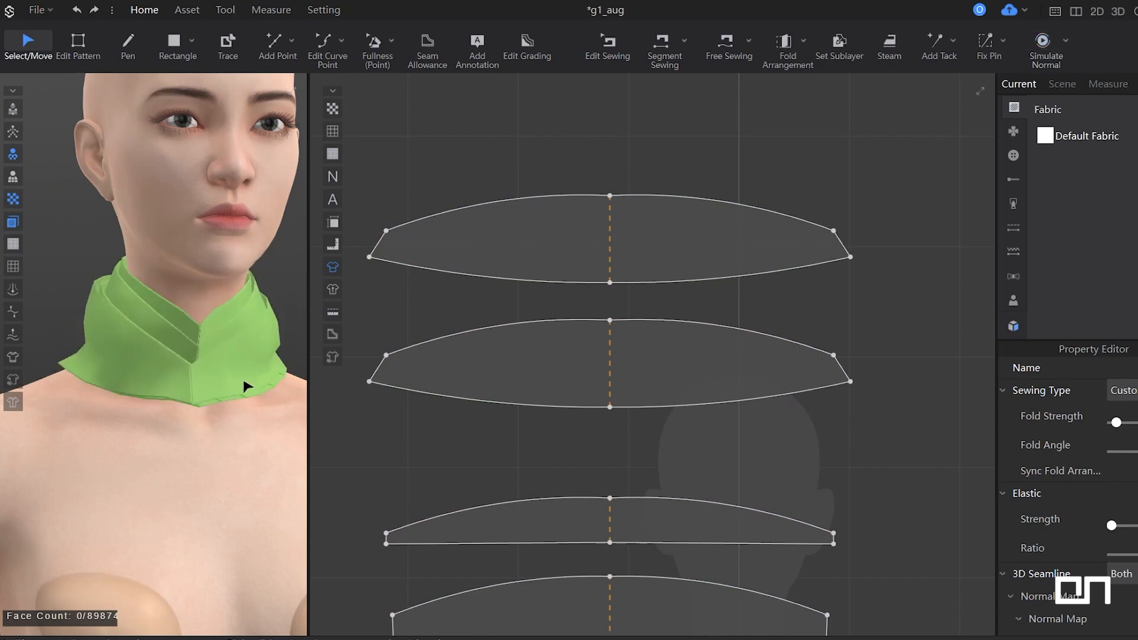
Deactivate all the collar pieces except the topmost one, and run the simulation.
click(752, 381)
middle_drag(765, 346, 772, 198)
scroll(813, 169, down, 3)
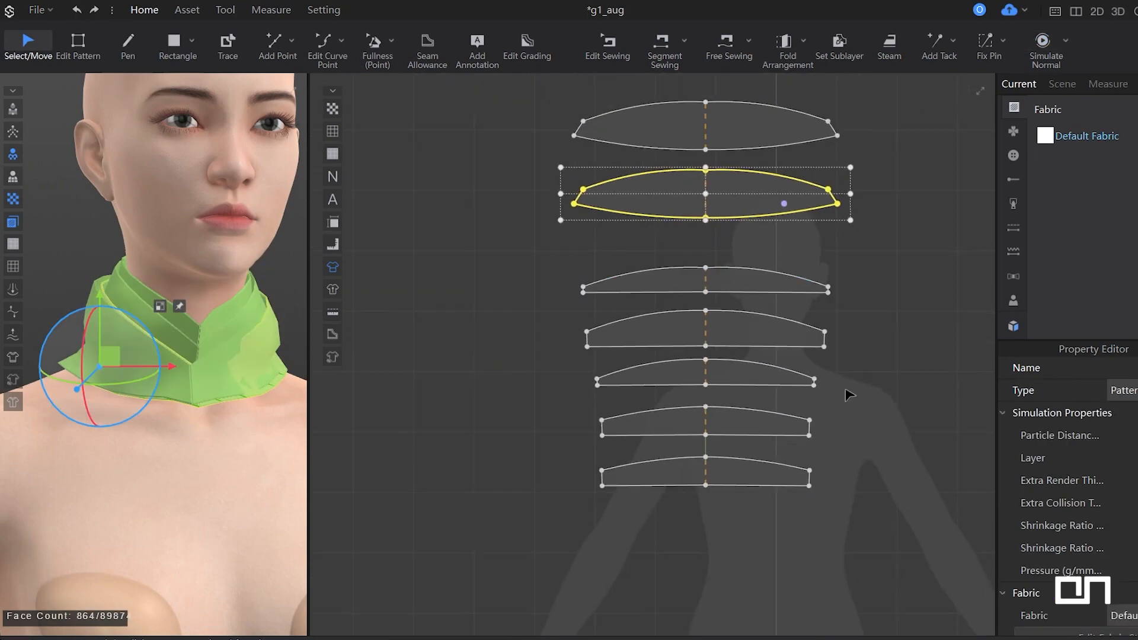
drag(892, 565, 567, 237)
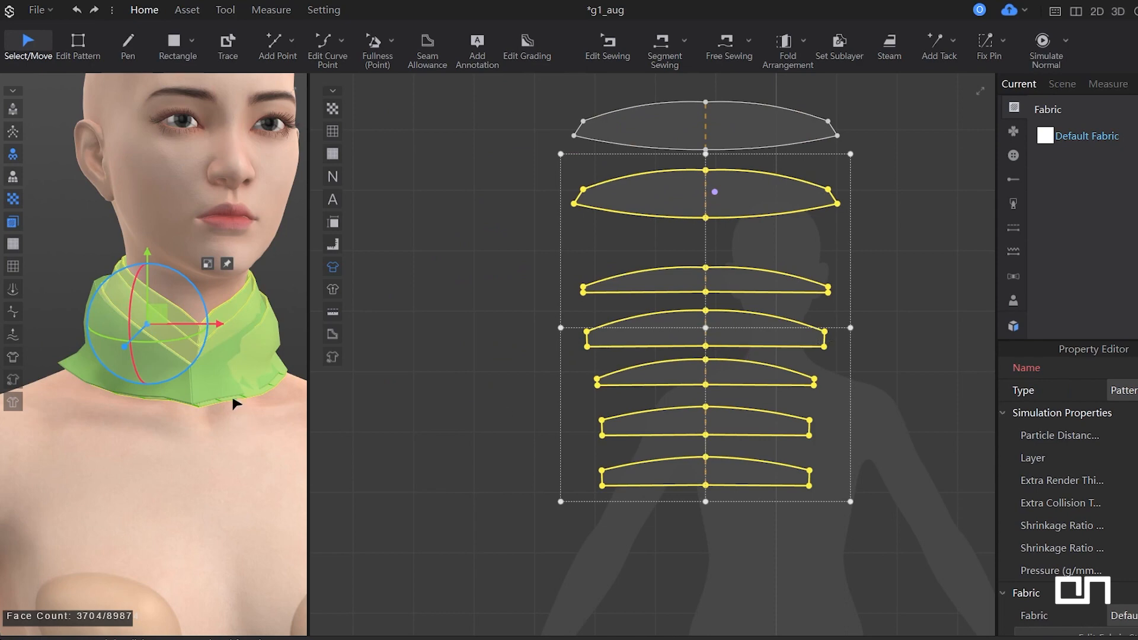
key(ctrl+j)
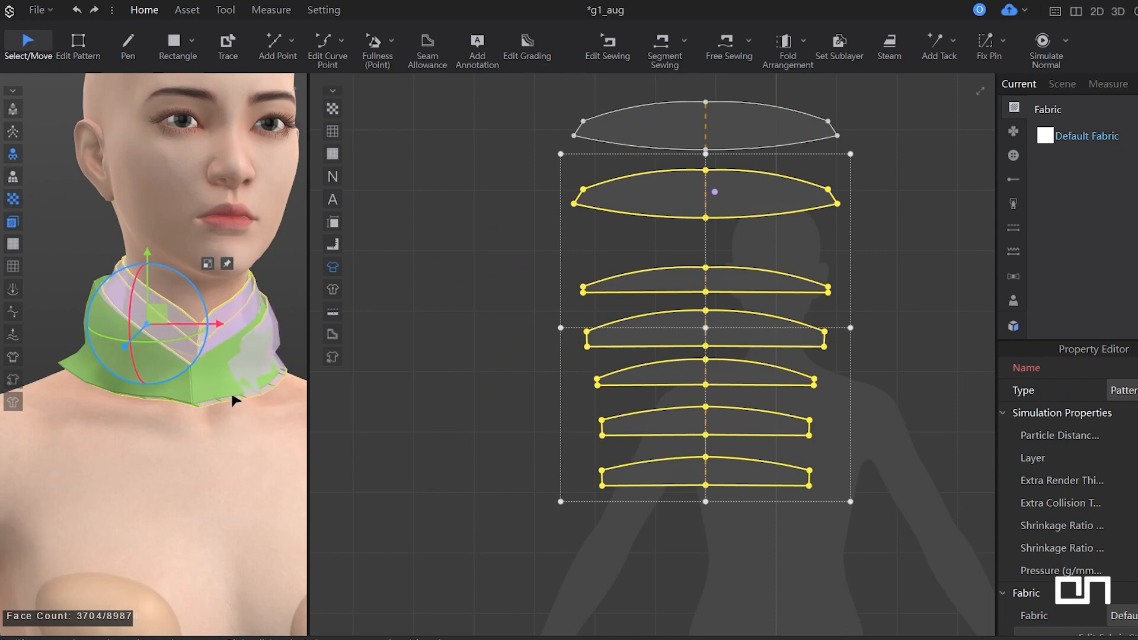
key(space)
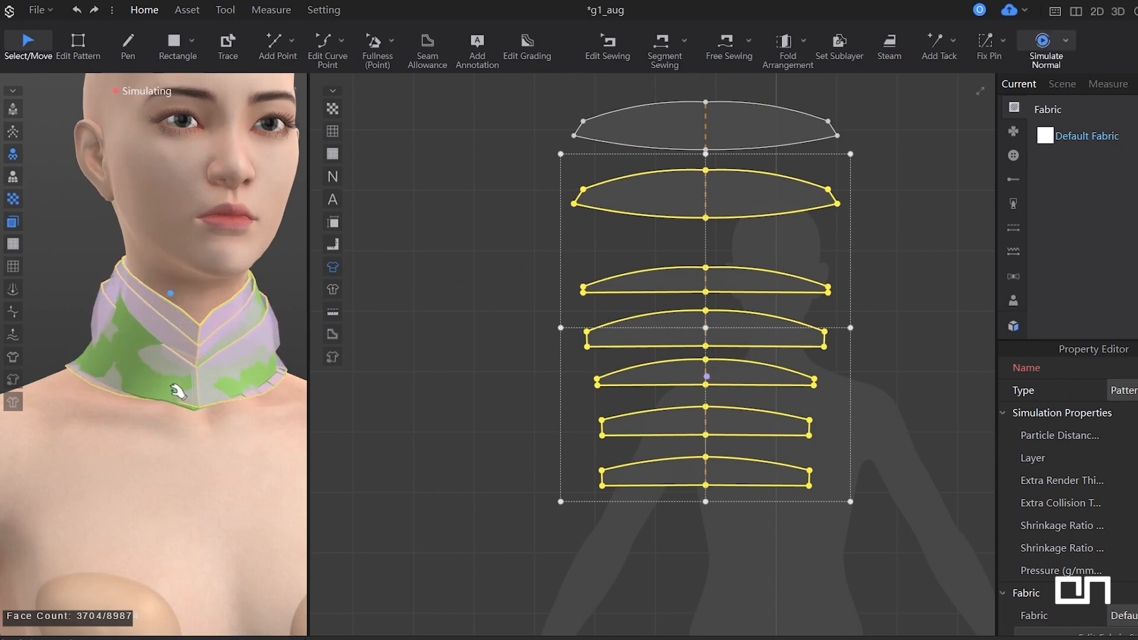
Assign a layer value to each collar piece in turn, from the bottommost pattern to the topmost, accepting the layer notices.
click(782, 474)
click(749, 423)
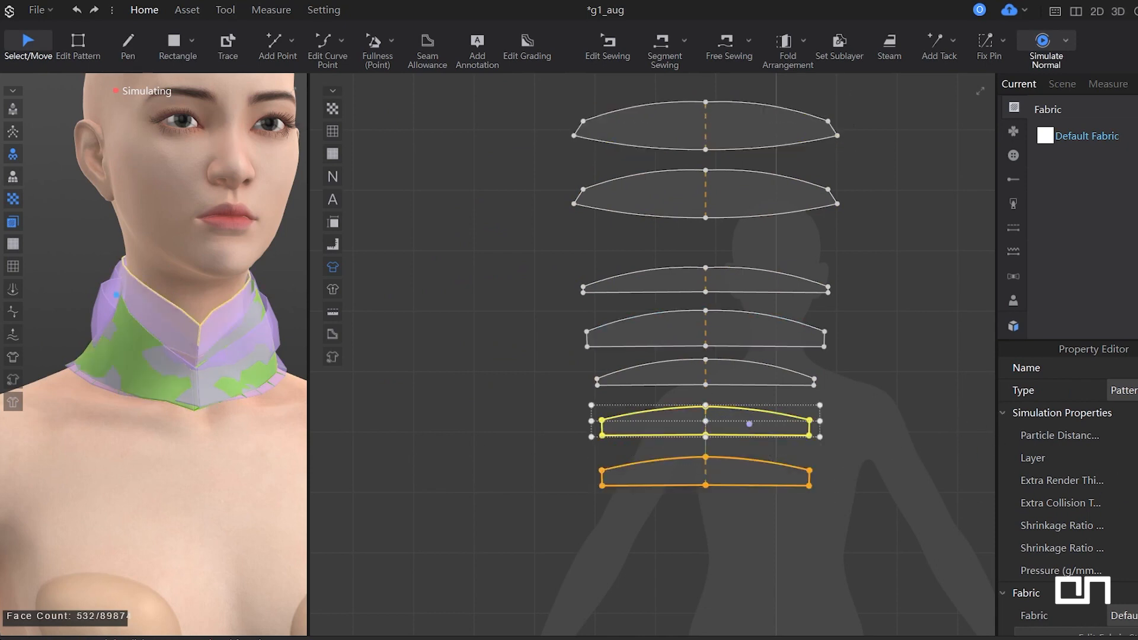
click(748, 378)
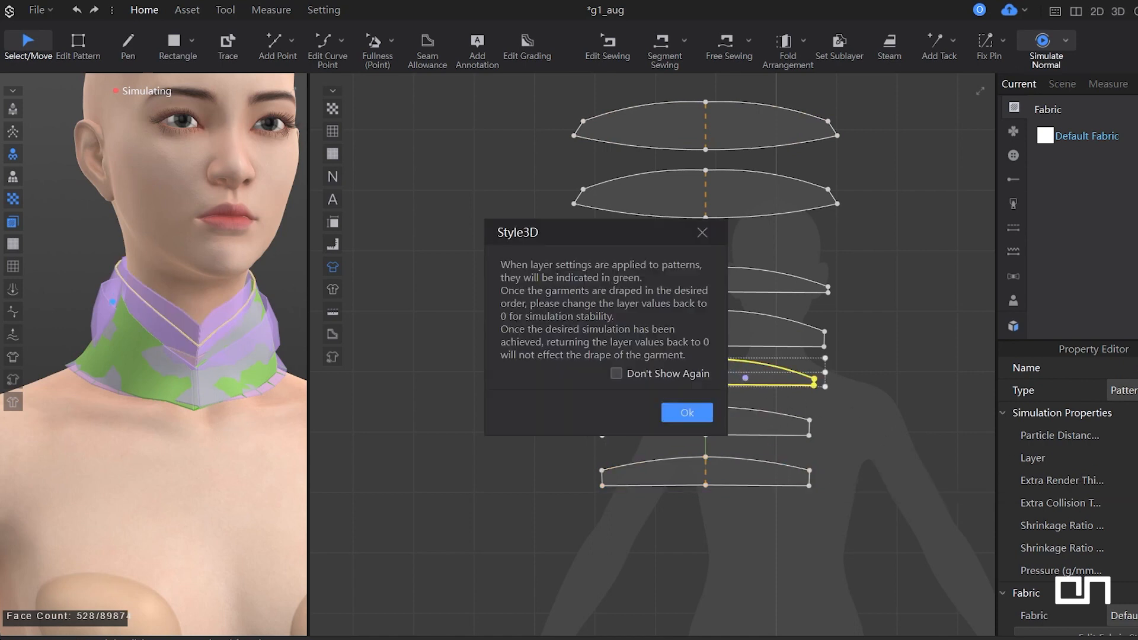
click(672, 412)
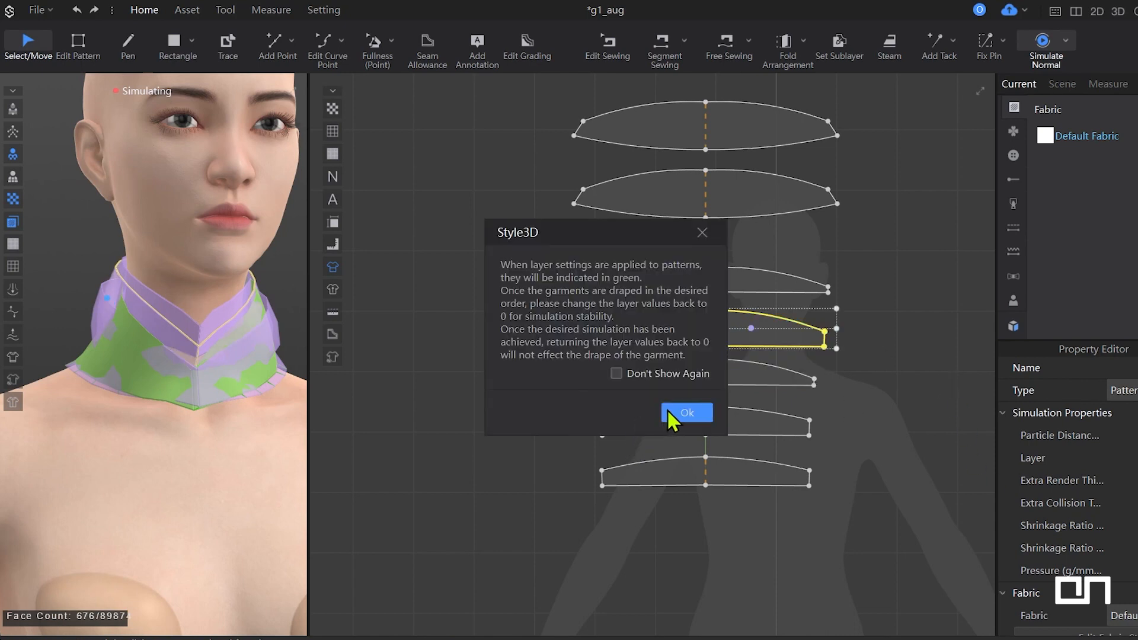
click(676, 413)
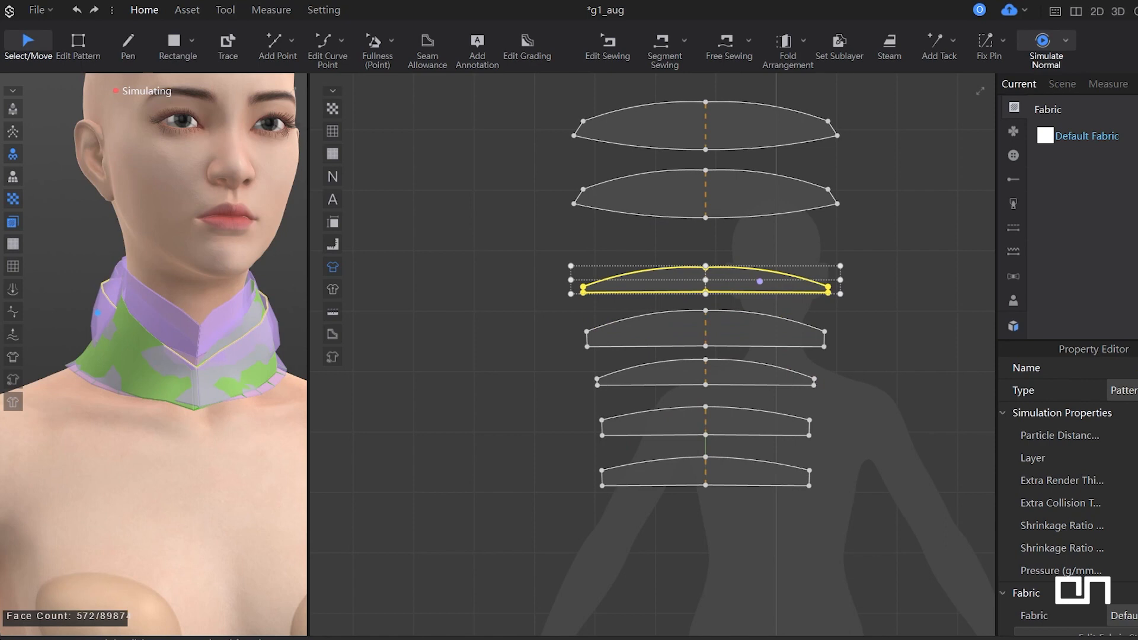
key(Return)
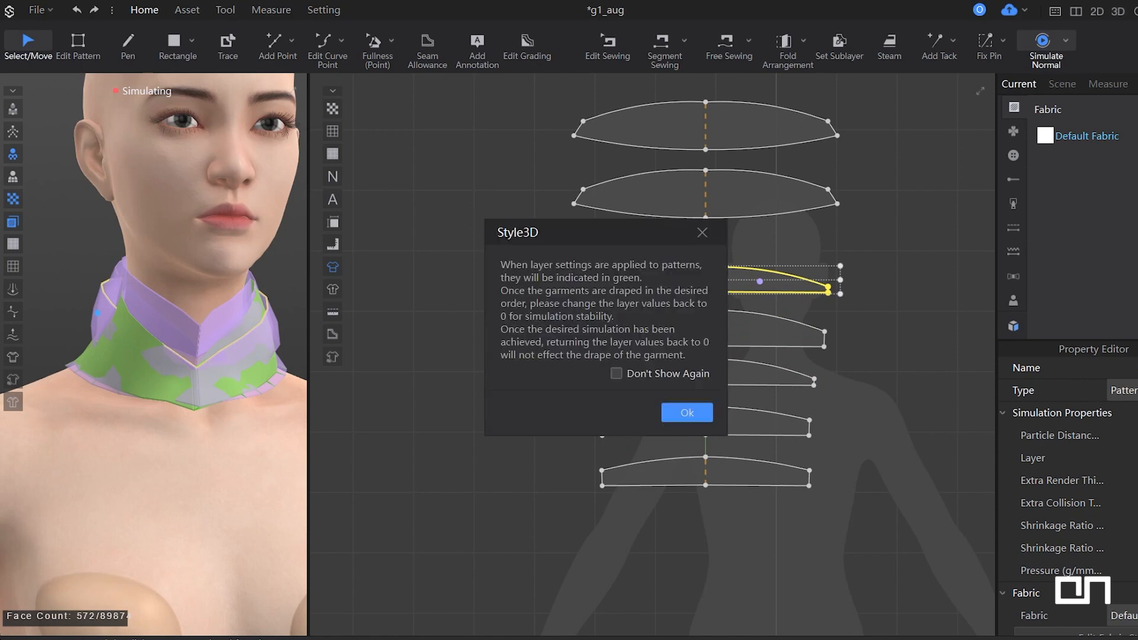
click(687, 412)
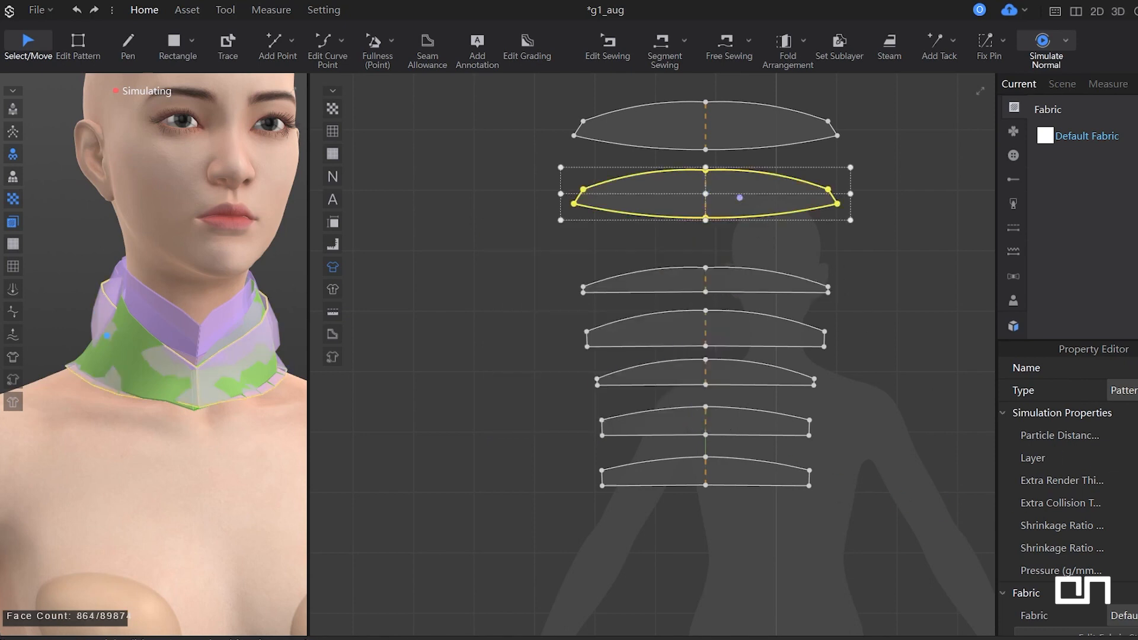
key(Return)
click(688, 413)
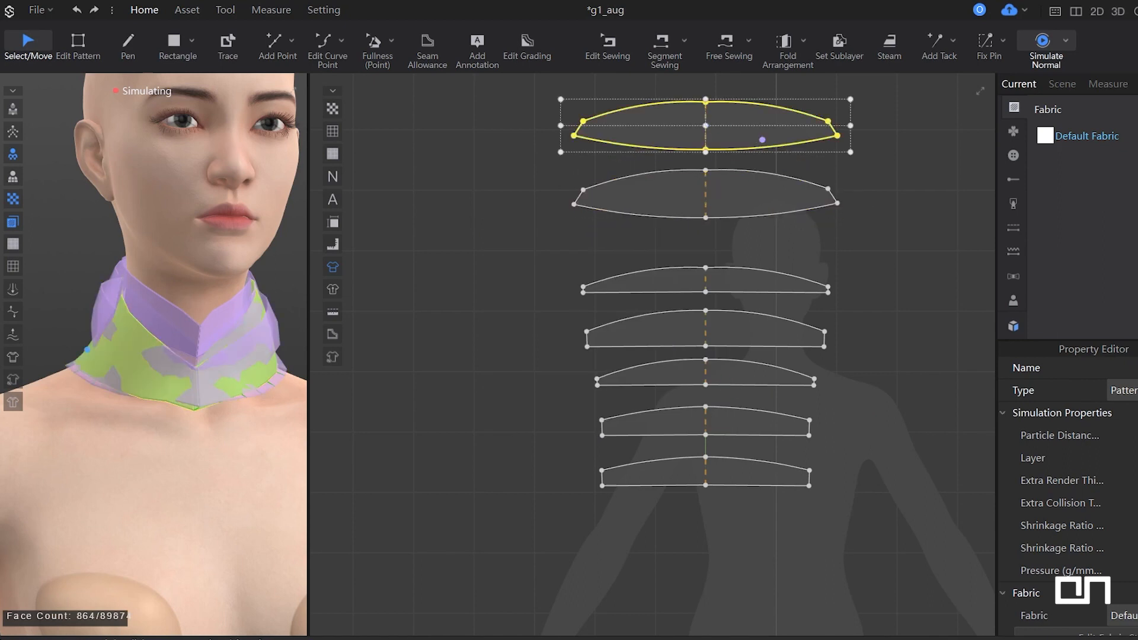
key(Return)
click(686, 414)
Stop the simulation, reactivate the deactivated collar pieces, and simulate the whole collar together.
click(193, 365)
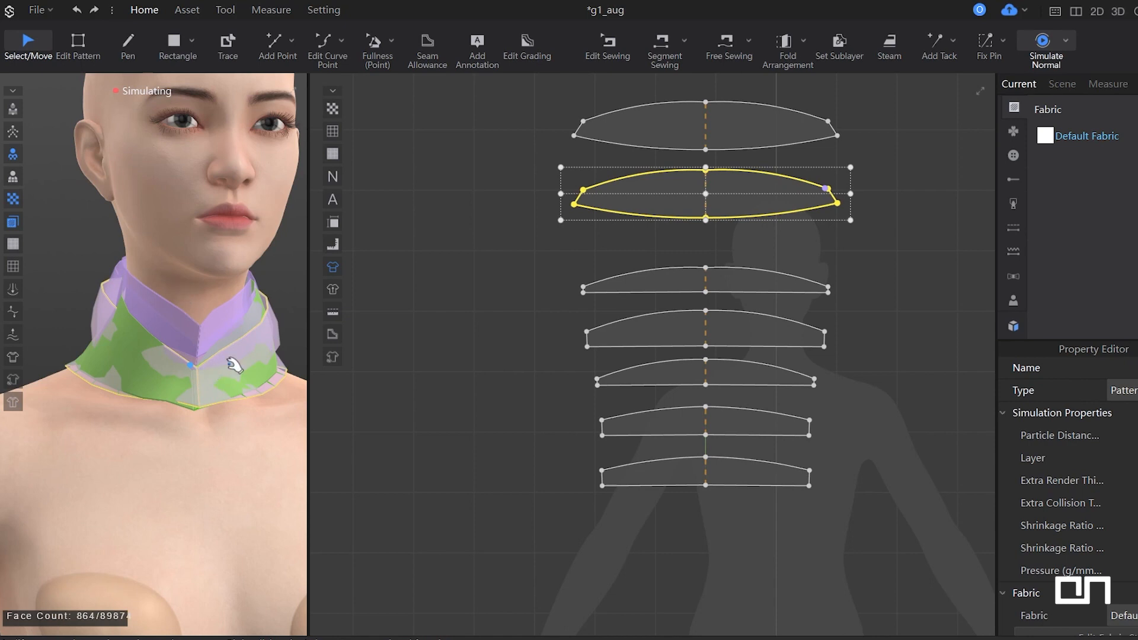
key(space)
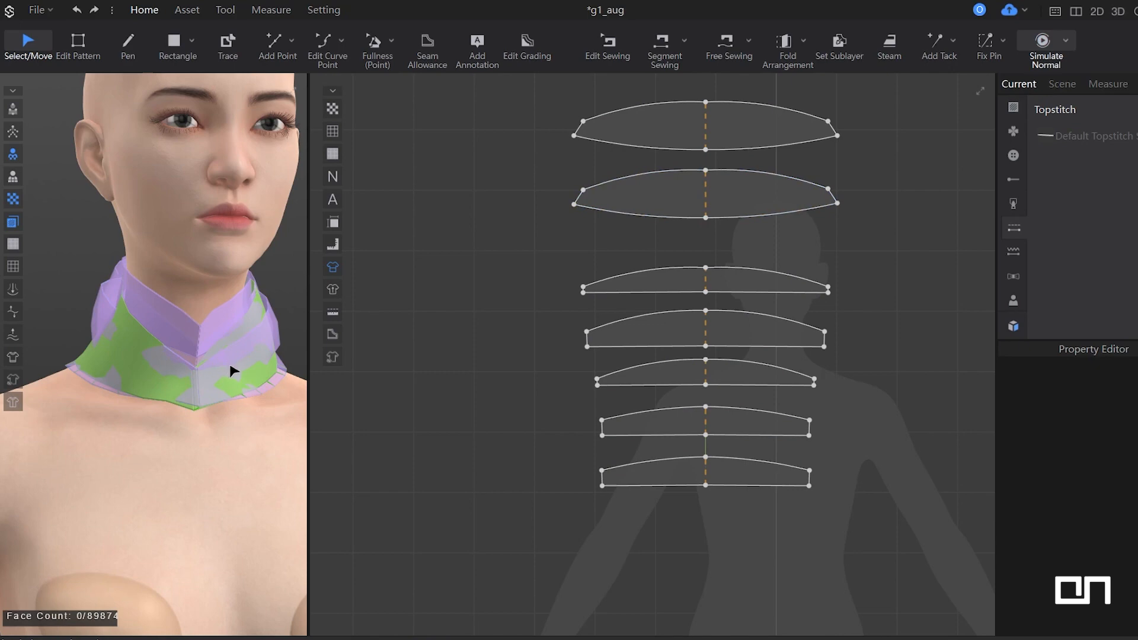
click(231, 369)
right_click(232, 374)
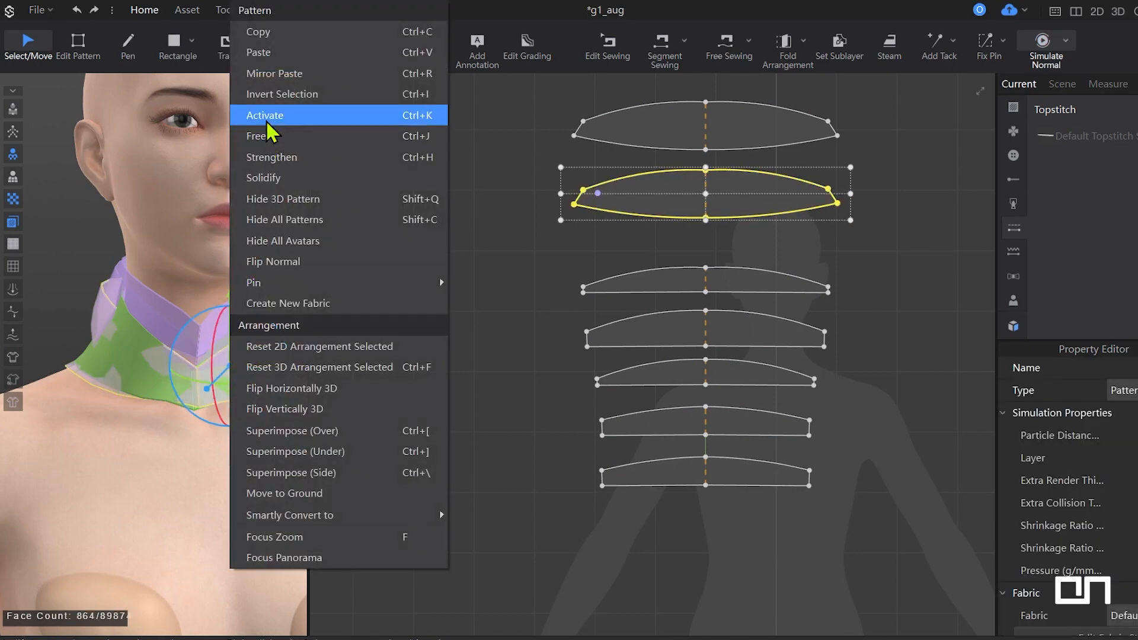
click(267, 118)
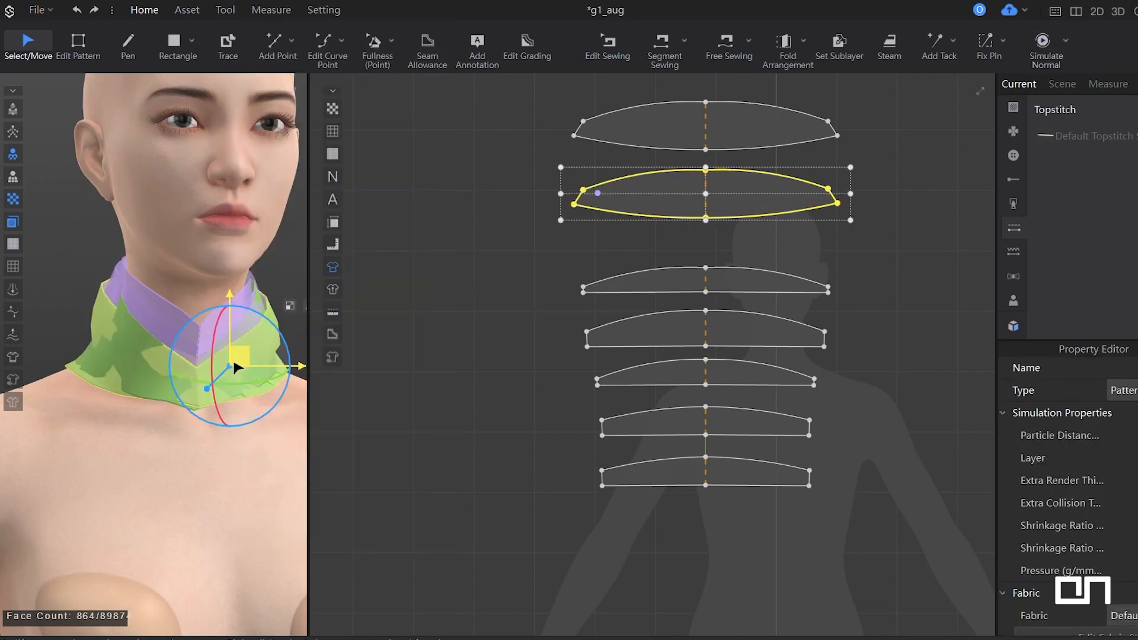
key(ctrl+a)
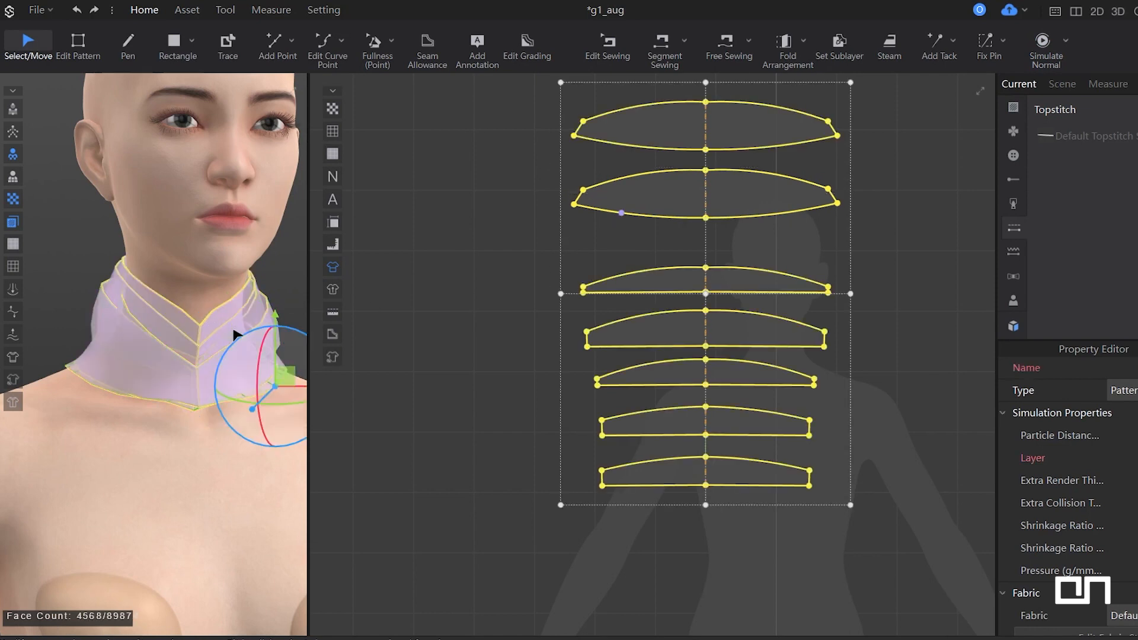
key(space)
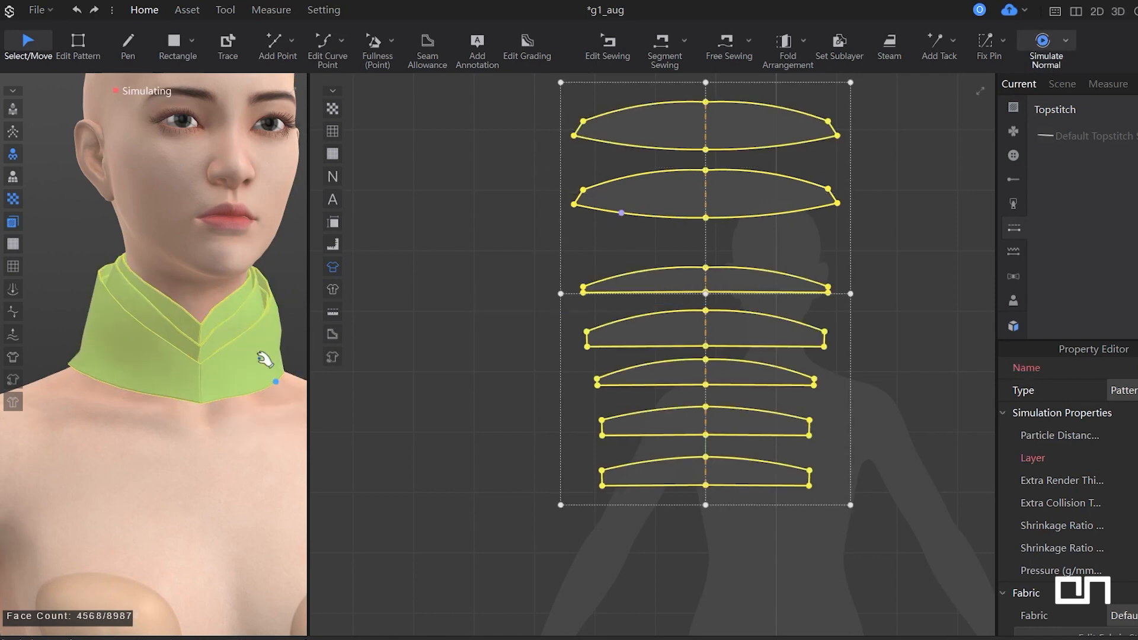
Lower the centre point on the upper edge of the topmost collar piece with Edit Pattern, and stop the simulation.
right_drag(261, 381, 171, 304)
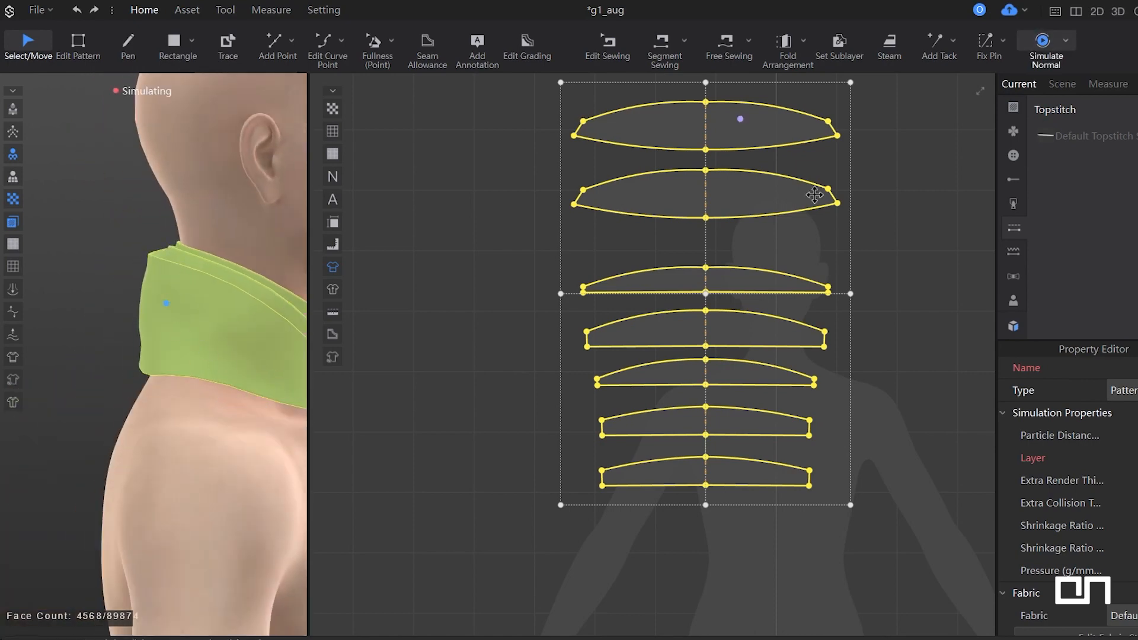
middle_drag(665, 129, 641, 170)
click(792, 117)
key(z)
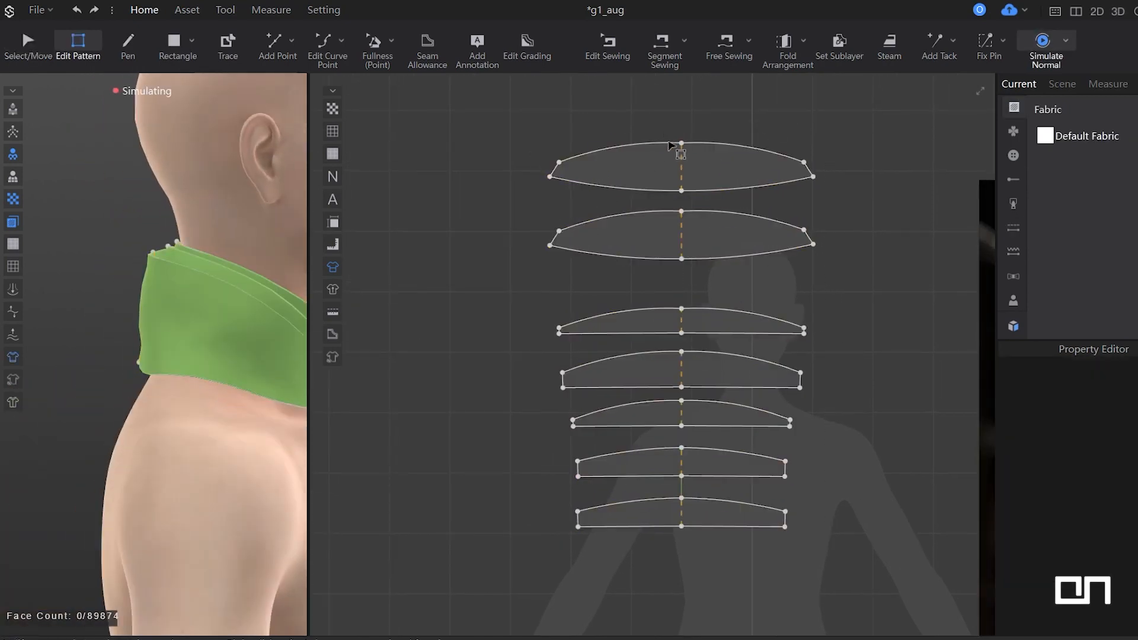
drag(685, 148, 687, 170)
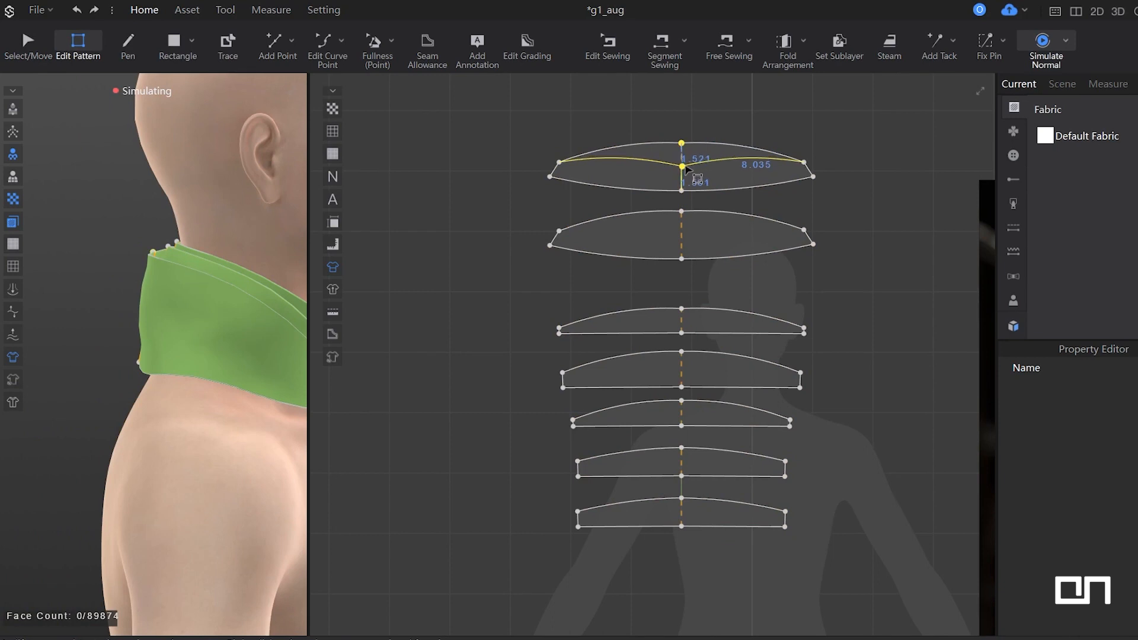
key(space)
right_drag(231, 349, 210, 392)
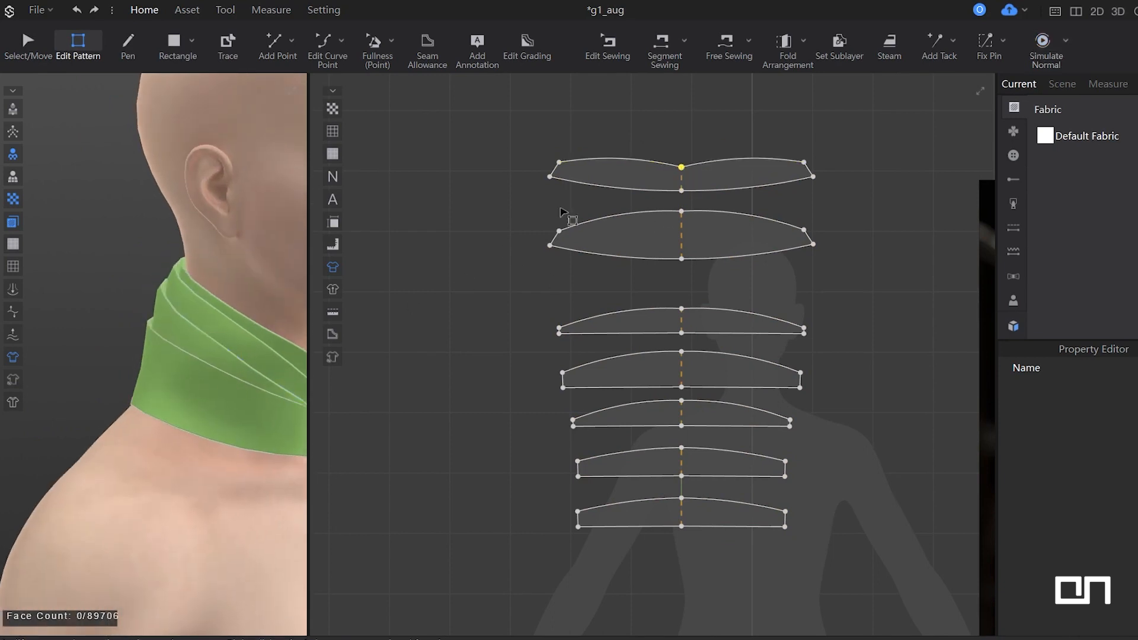
Fine-tune the height of the topmost collar piece's upper centre point and simulate the collar again.
drag(683, 168, 683, 180)
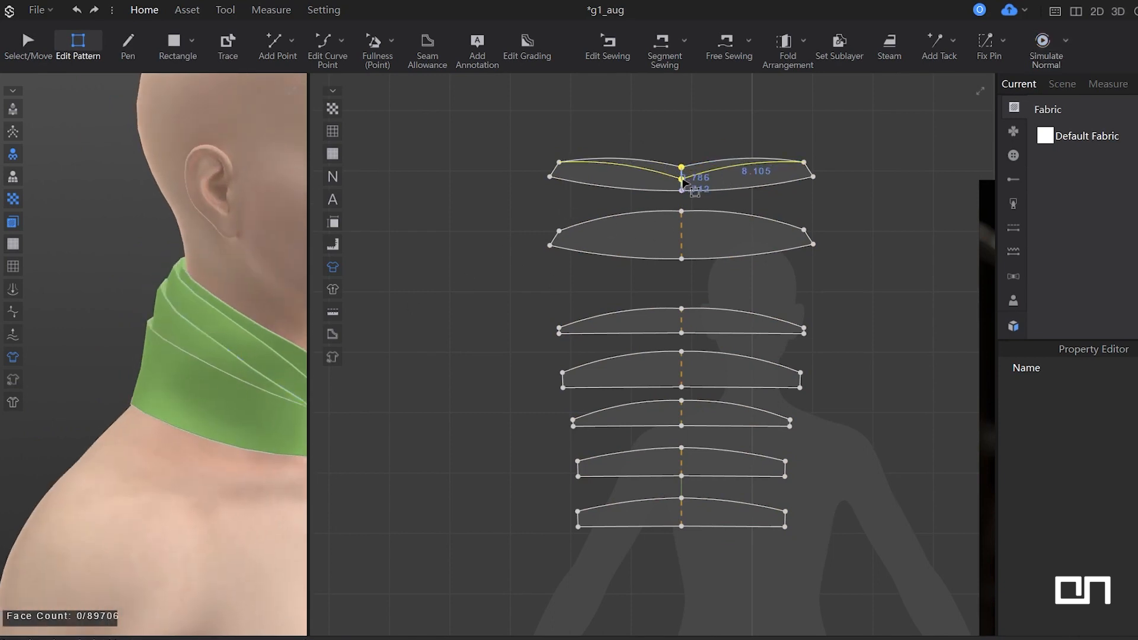
right_drag(177, 393, 266, 388)
drag(681, 179, 682, 162)
scroll(700, 181, up, 1)
key(space)
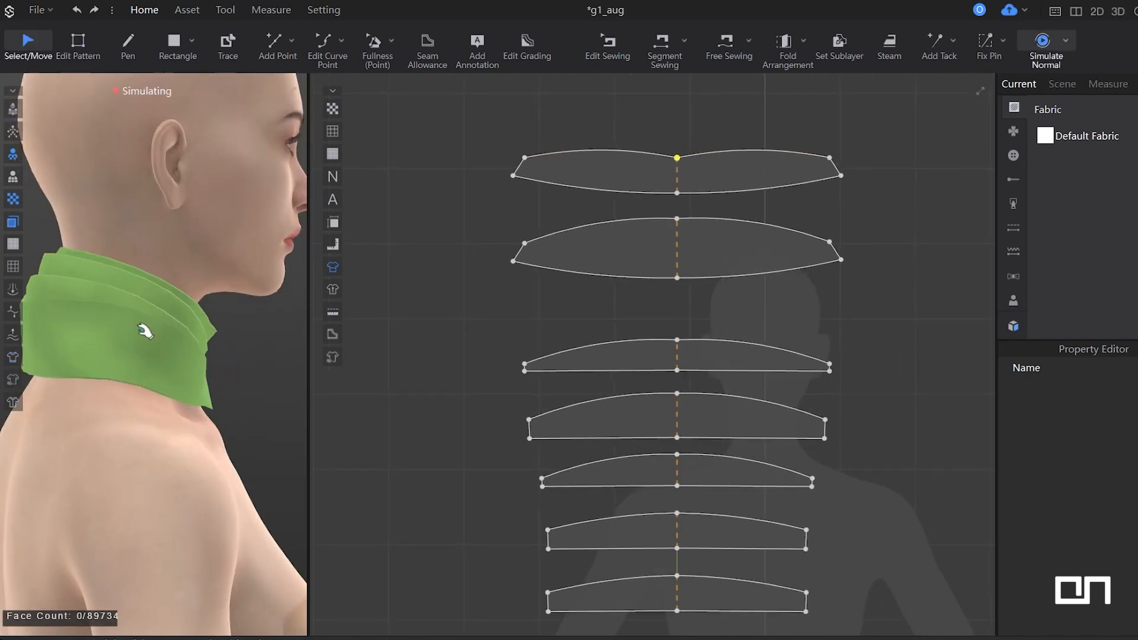
mouse_move(183, 361)
right_down()
mouse_move(168, 376)
mouse_move(197, 358)
right_up()
key(space)
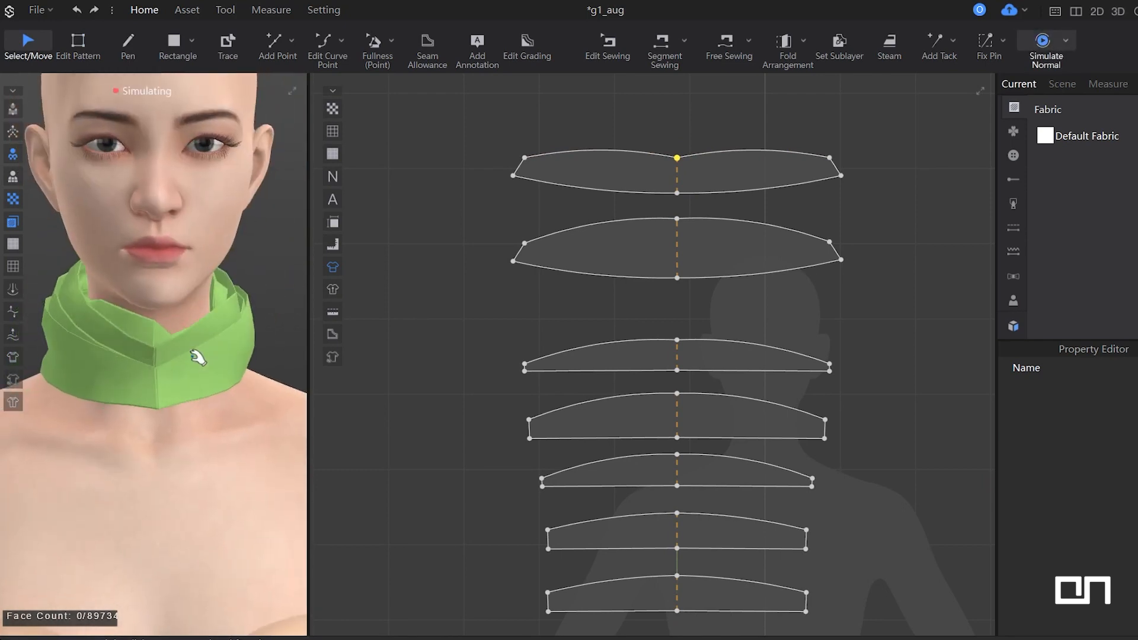
Pull the front of the outer and middle collar layers down and outward on the avatar during the simulation.
drag(210, 336, 255, 391)
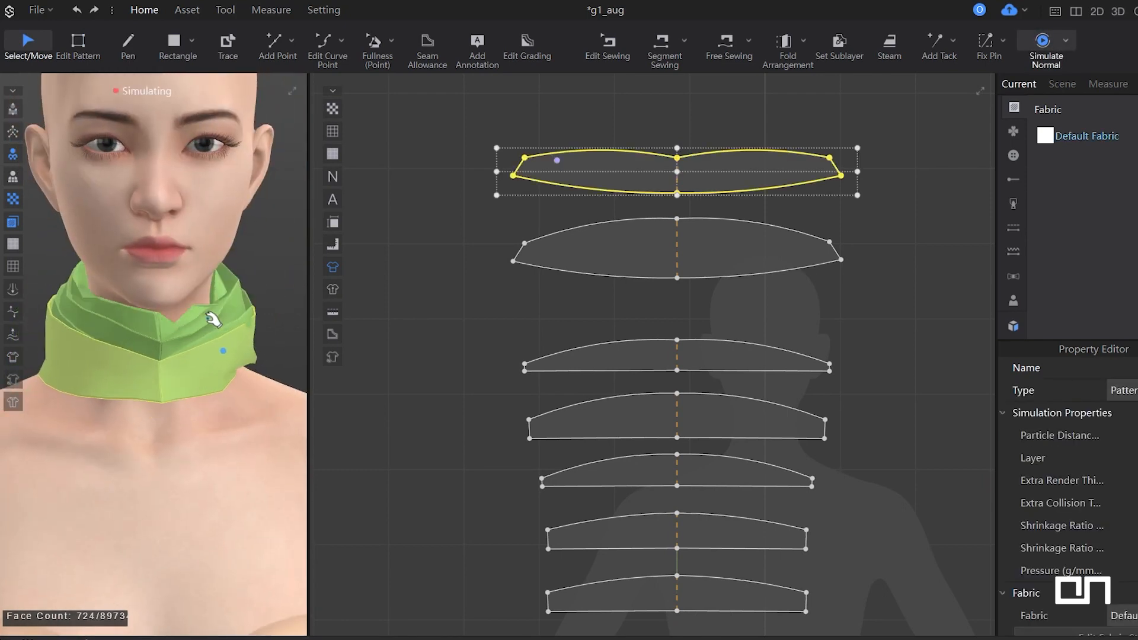
drag(212, 321, 280, 405)
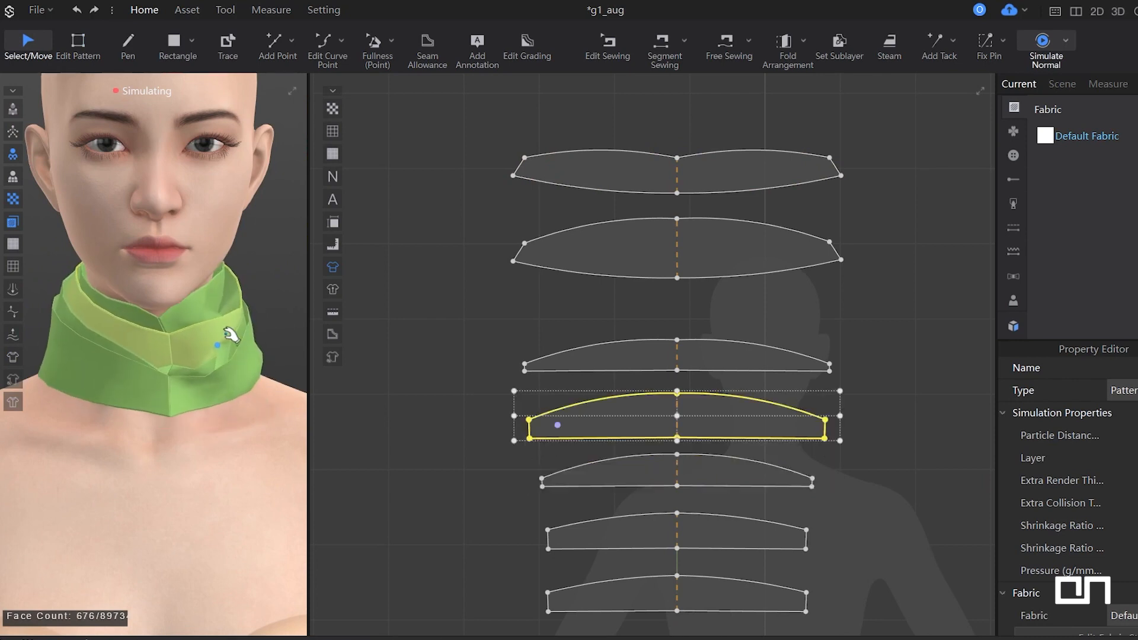
drag(228, 334, 235, 337)
right_drag(243, 364, 198, 361)
drag(194, 357, 246, 394)
Strengthen all the collar pieces and run the simulation on the whole collar.
key(space)
key(shift+f)
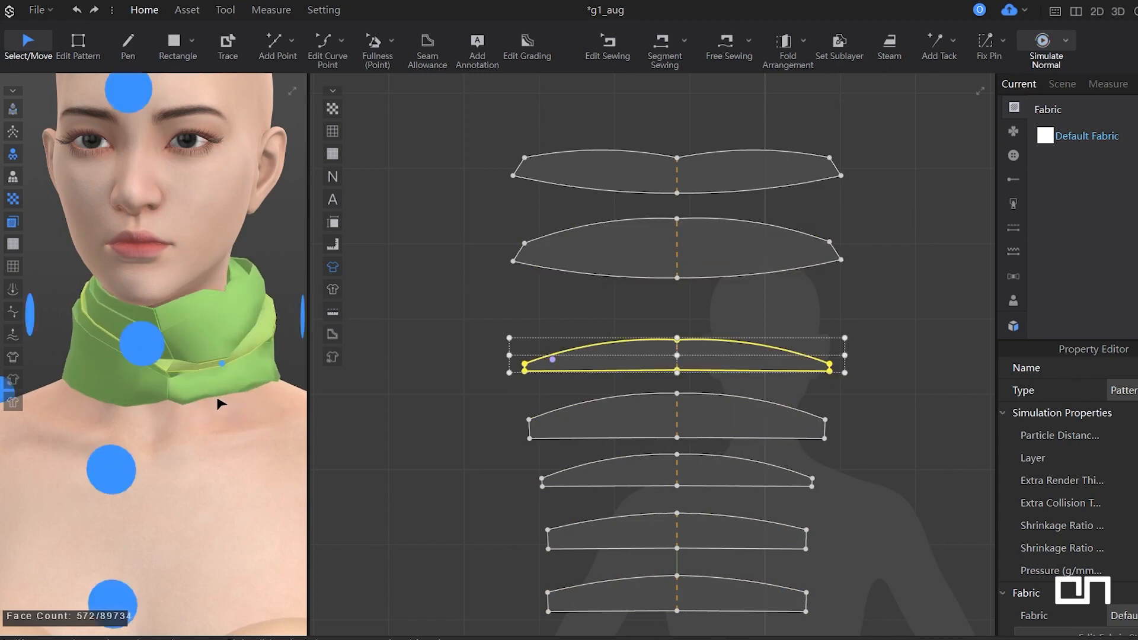
key(ctrl+a)
key(space)
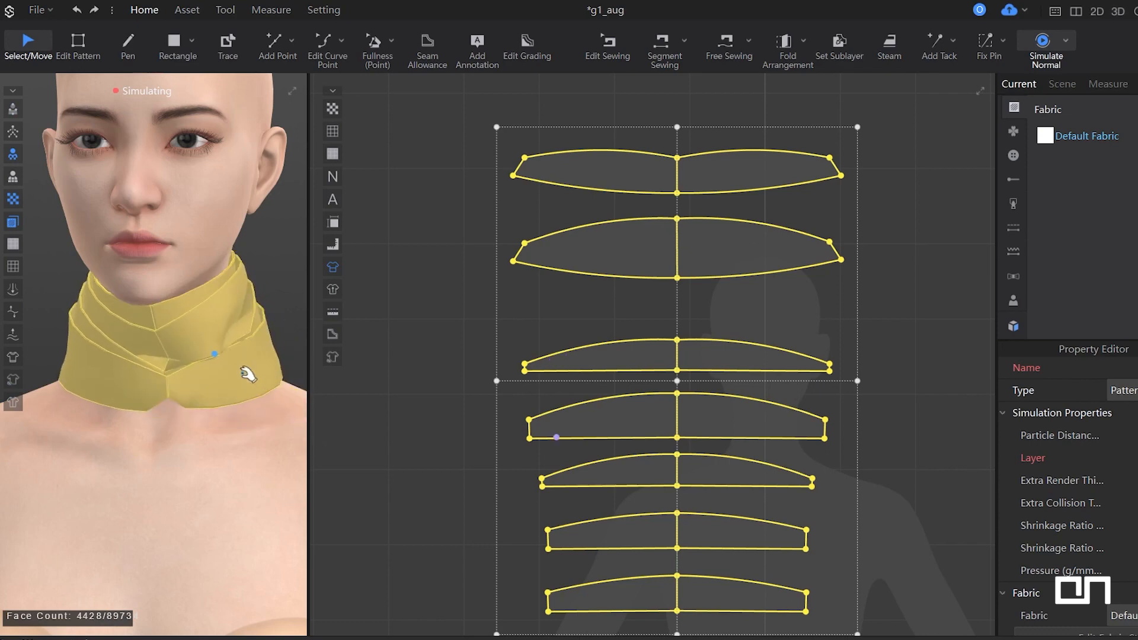
Hide the avatar and examine the layered collar from the front, inside and back.
right_drag(203, 405, 117, 396)
key(shift+a)
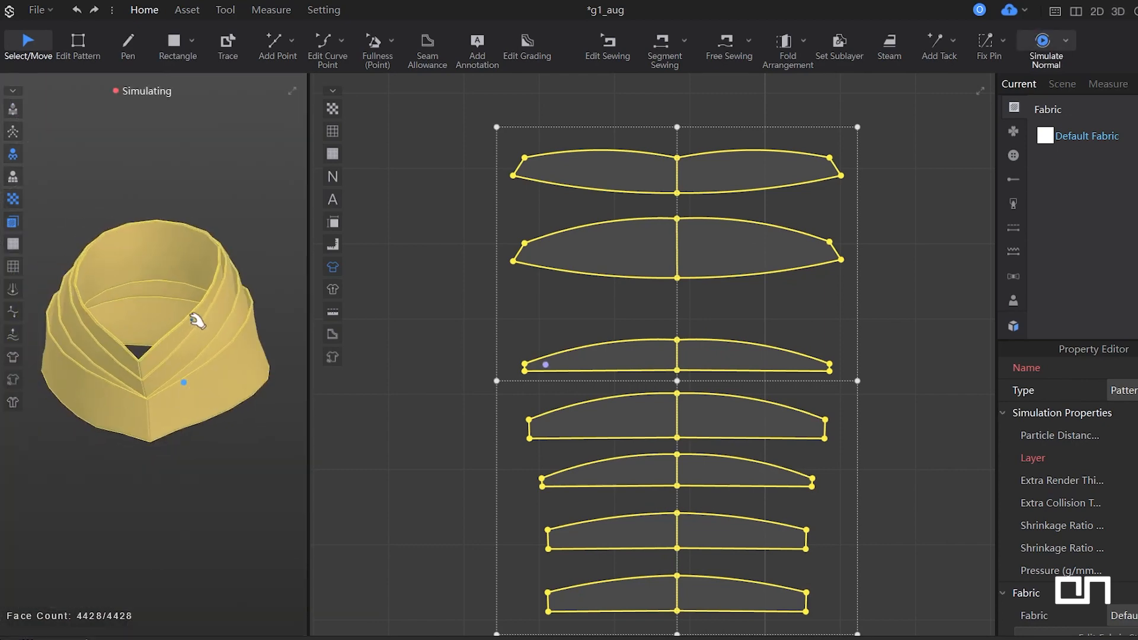
right_drag(197, 321, 108, 330)
right_drag(184, 336, 208, 356)
click(737, 132)
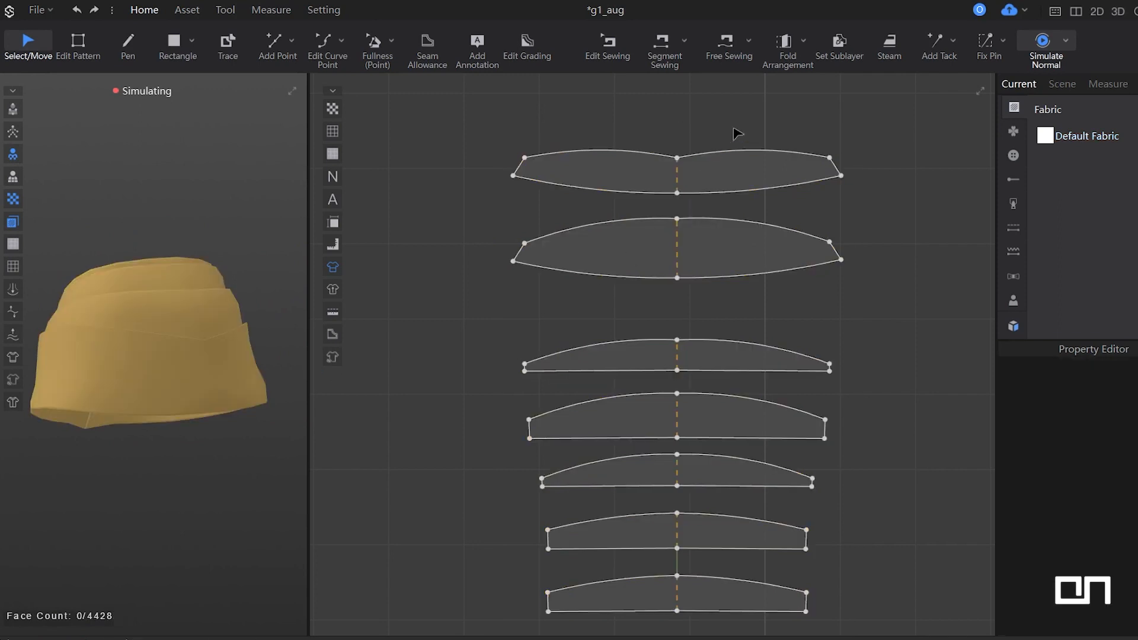
Flatten both halves of the topmost collar piece's upper edge with Edit Curve Point and let the collar simulate.
right_drag(737, 132, 734, 267)
key(v)
scroll(761, 299, up, 4)
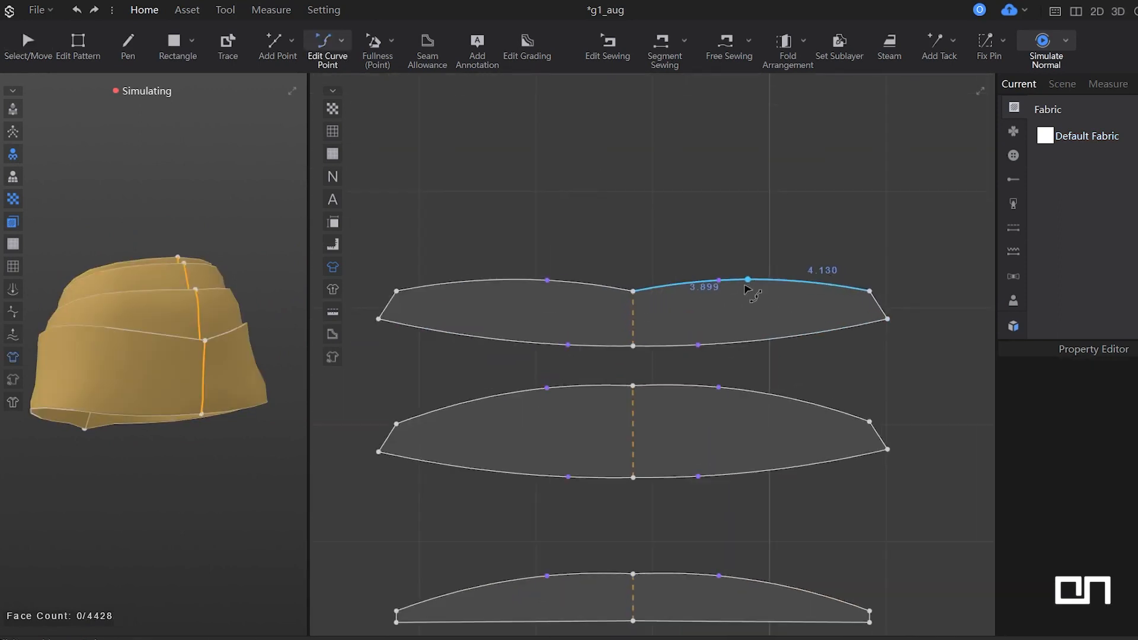
mouse_move(722, 287)
mouse_down()
mouse_move(731, 297)
mouse_move(717, 282)
mouse_move(720, 291)
mouse_up()
key(ctrl+z)
click(575, 239)
key(space)
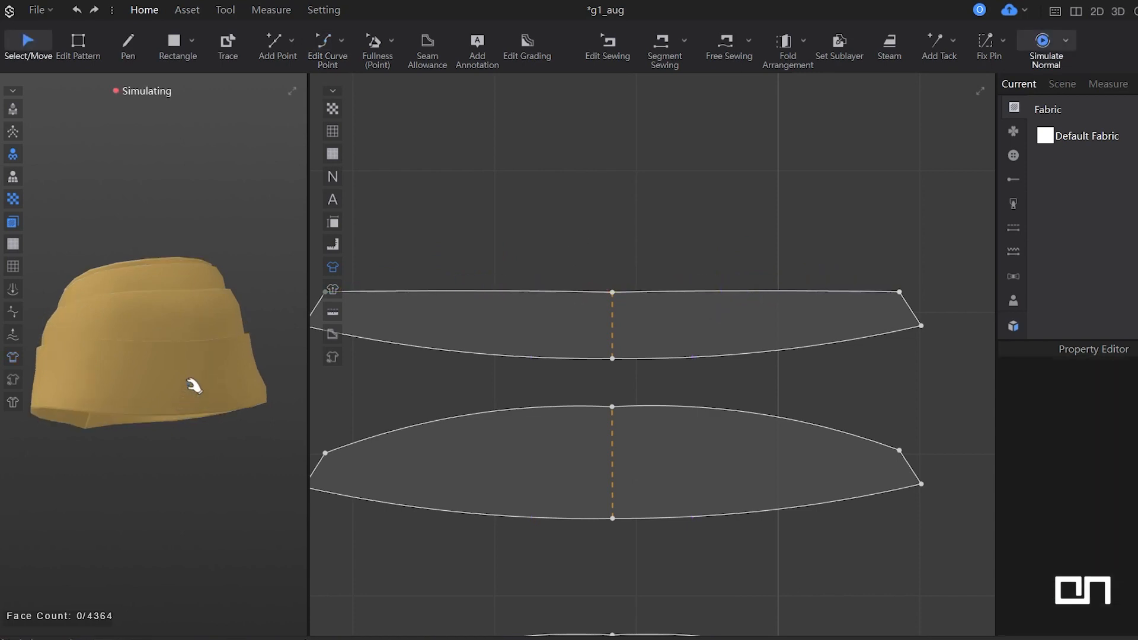
click(245, 385)
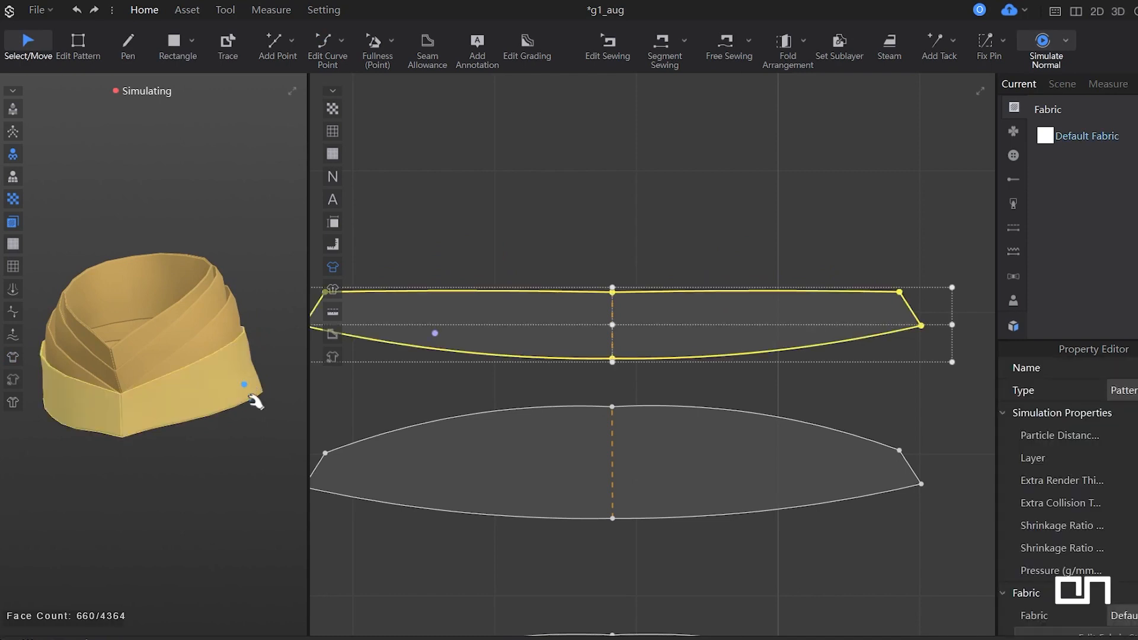
Show the avatar again and compare the collar with the neckline and ruffles in the reference photo.
scroll(242, 422, down, 5)
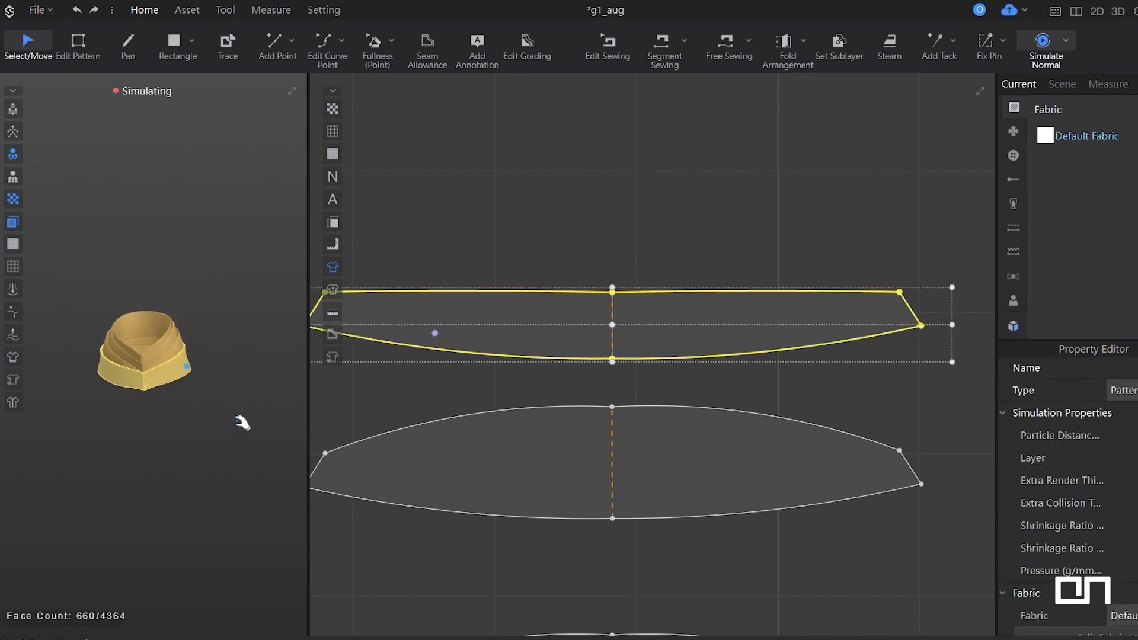
scroll(180, 391, up, 5)
click(234, 355)
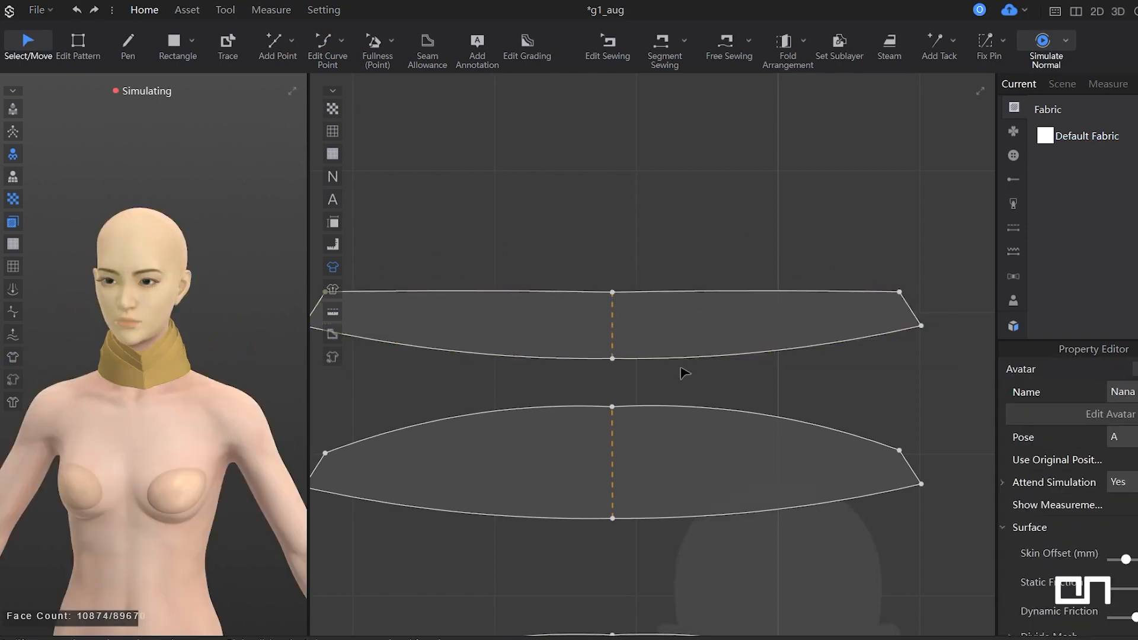
scroll(775, 396, down, 3)
scroll(774, 396, down, 5)
middle_drag(800, 439, 656, 371)
scroll(737, 406, up, 3)
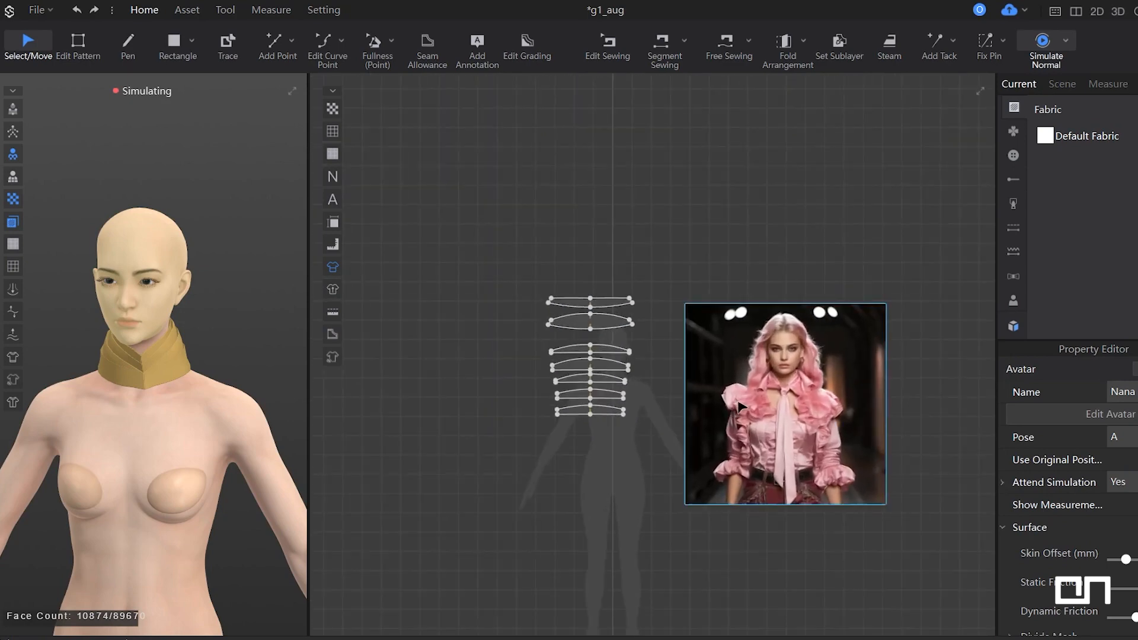
scroll(735, 406, up, 8)
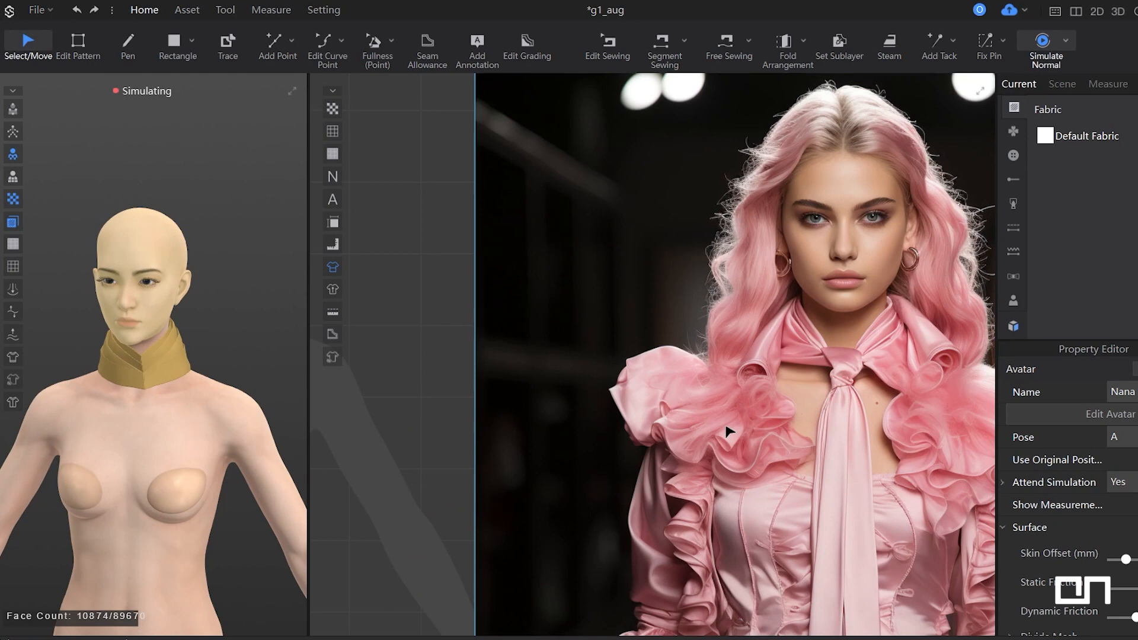
scroll(261, 346, up, 6)
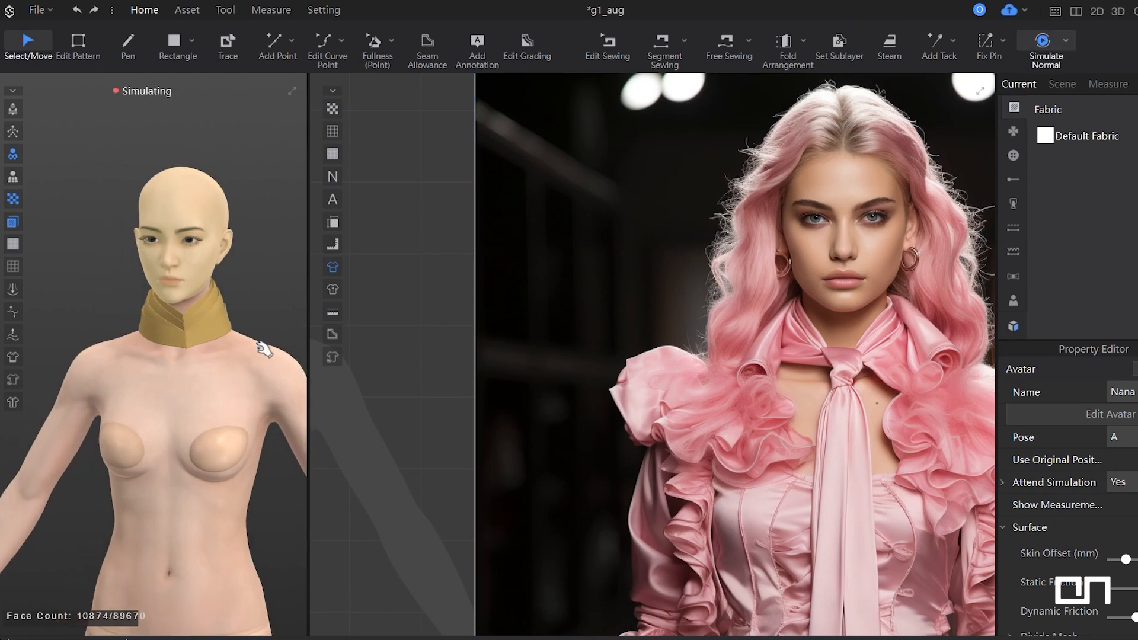
scroll(759, 306, down, 5)
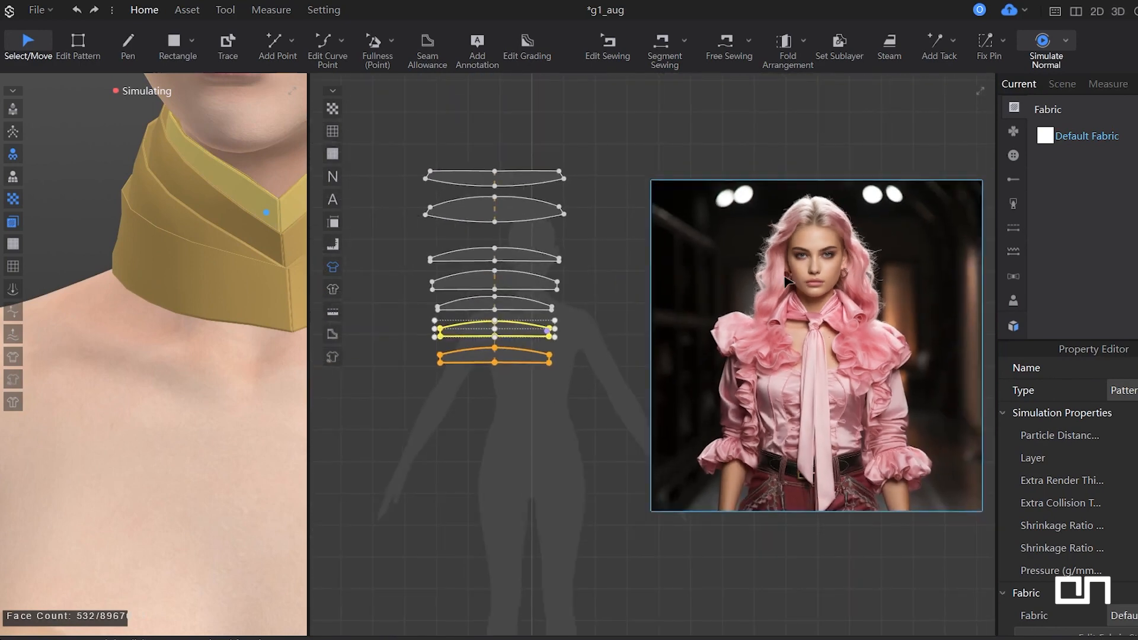
Lower the centre point of the topmost collar piece's upper edge with Edit Pattern so it dips, and let the collar simulate.
scroll(594, 325, up, 3)
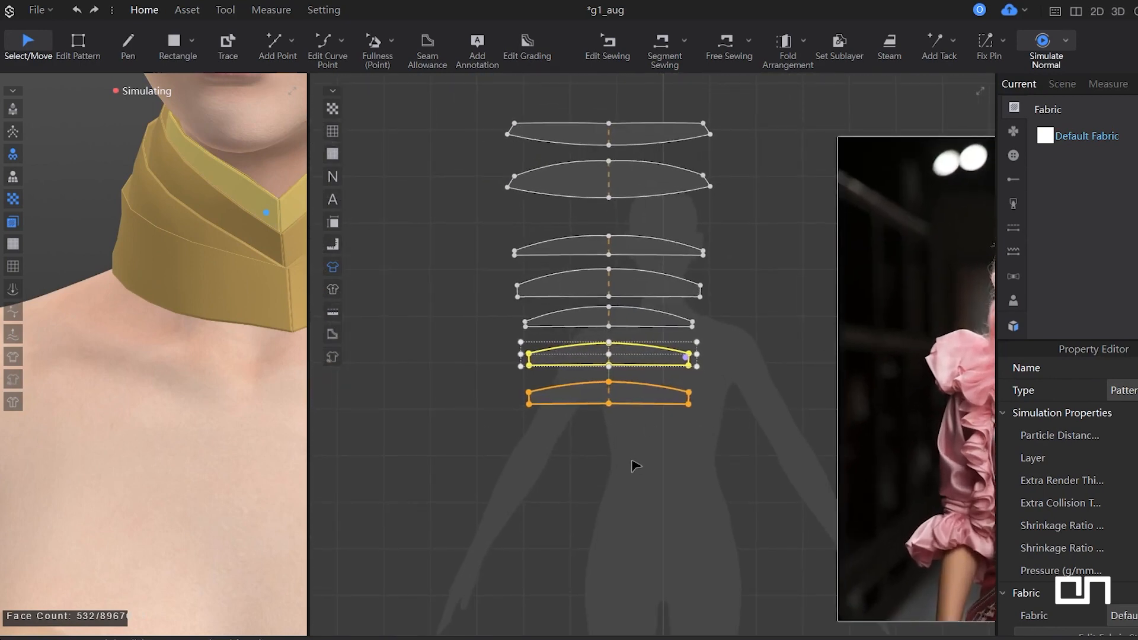
click(636, 466)
key(z)
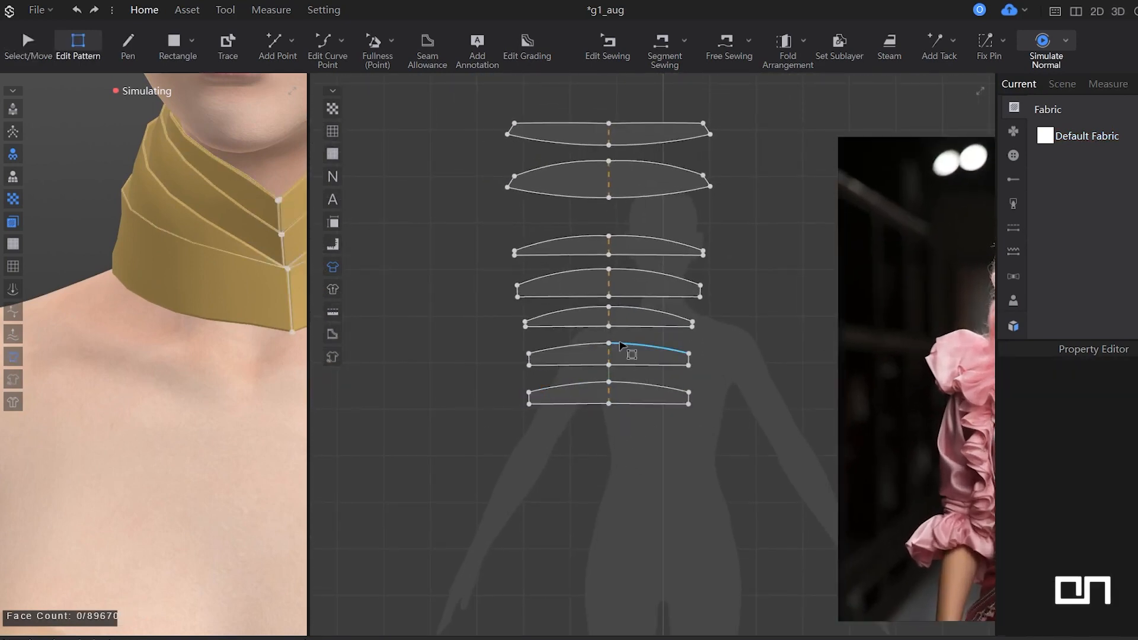
scroll(613, 356, up, 6)
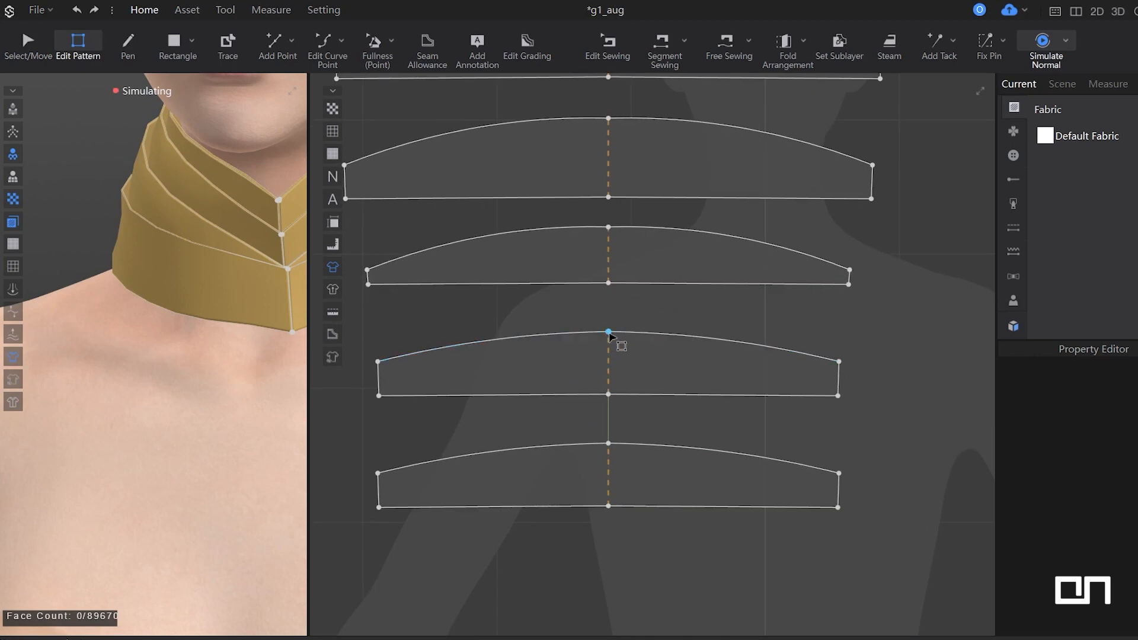
drag(607, 332, 608, 357)
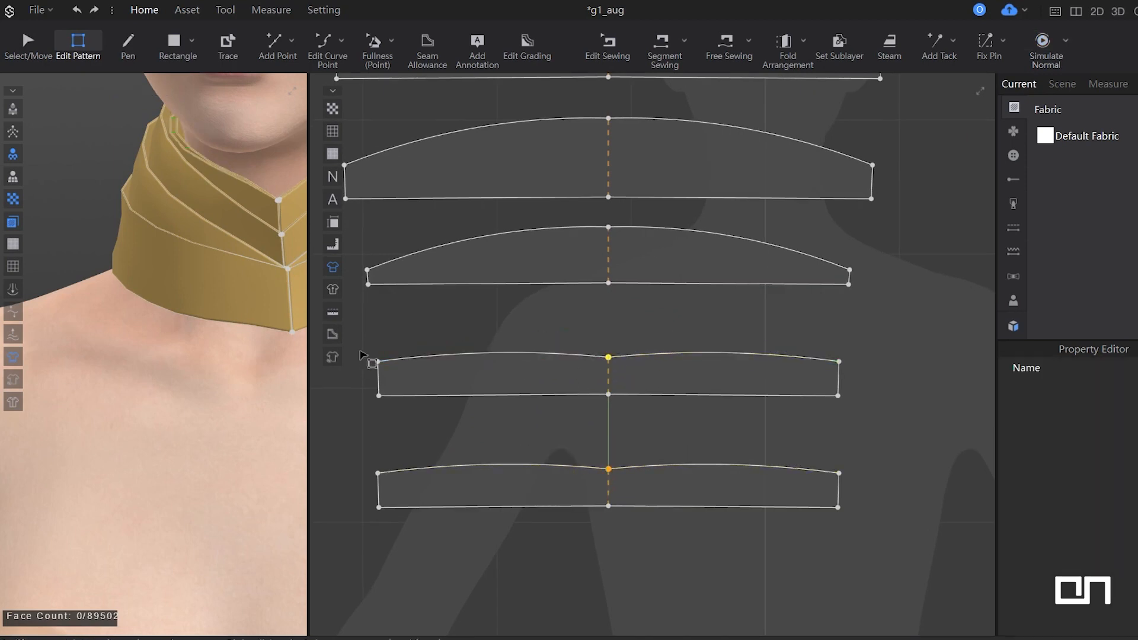
middle_drag(282, 292, 229, 347)
key(space)
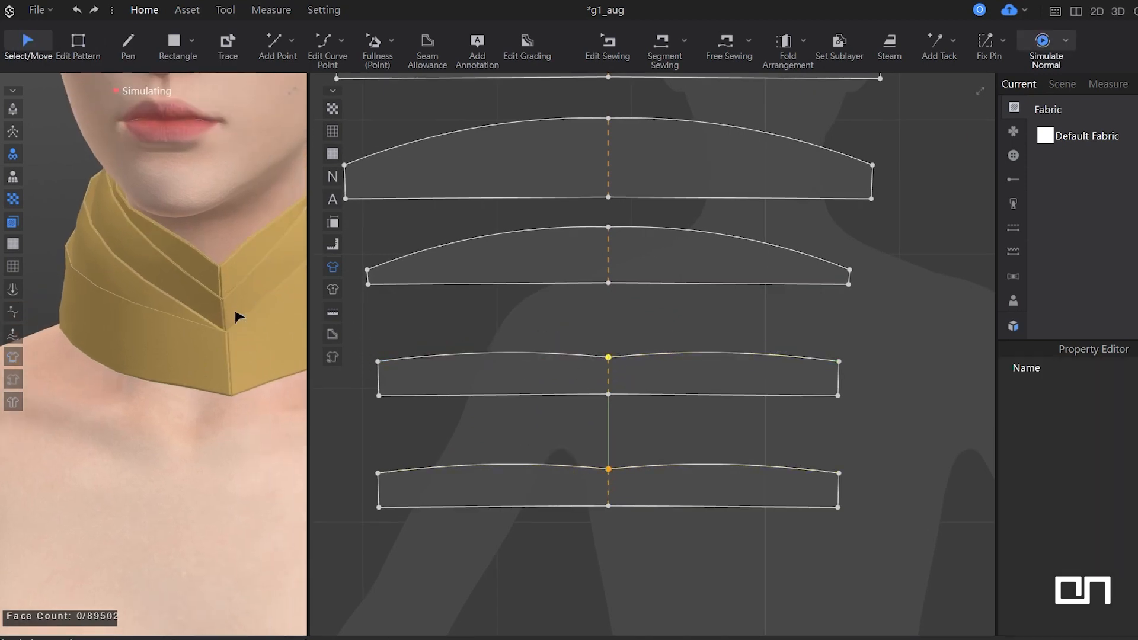
right_drag(231, 362, 283, 391)
scroll(273, 390, down, 5)
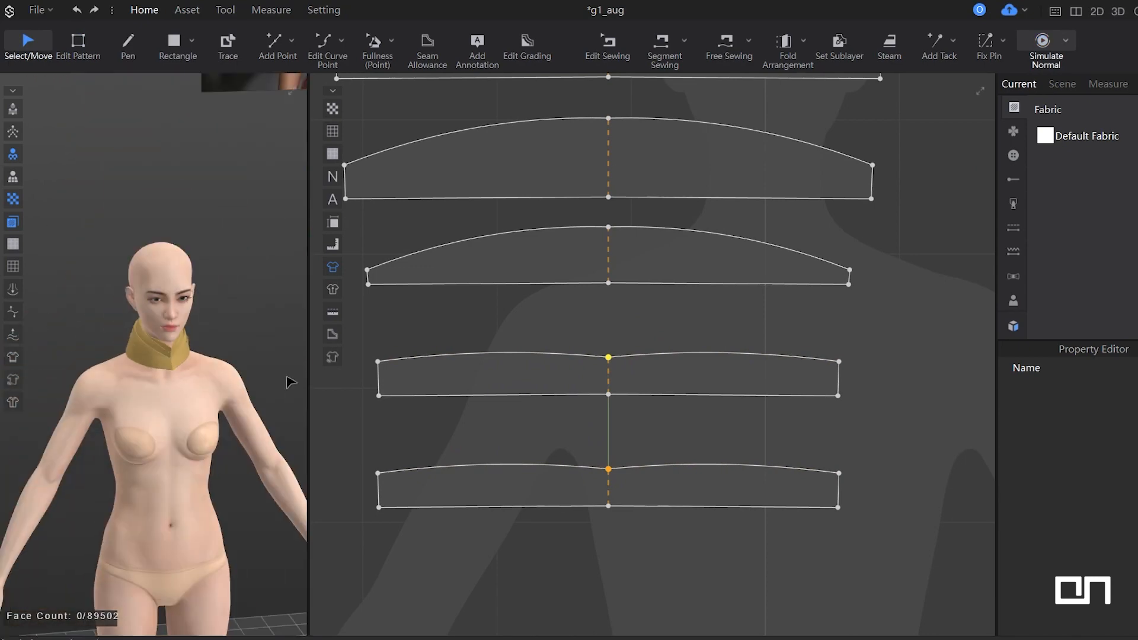
Draw a long rectangular pattern directly above the uppermost pattern piece, slightly wider than it and about 17.6 wide.
click(145, 359)
scroll(719, 116, down, 3)
middle_drag(728, 93, 709, 313)
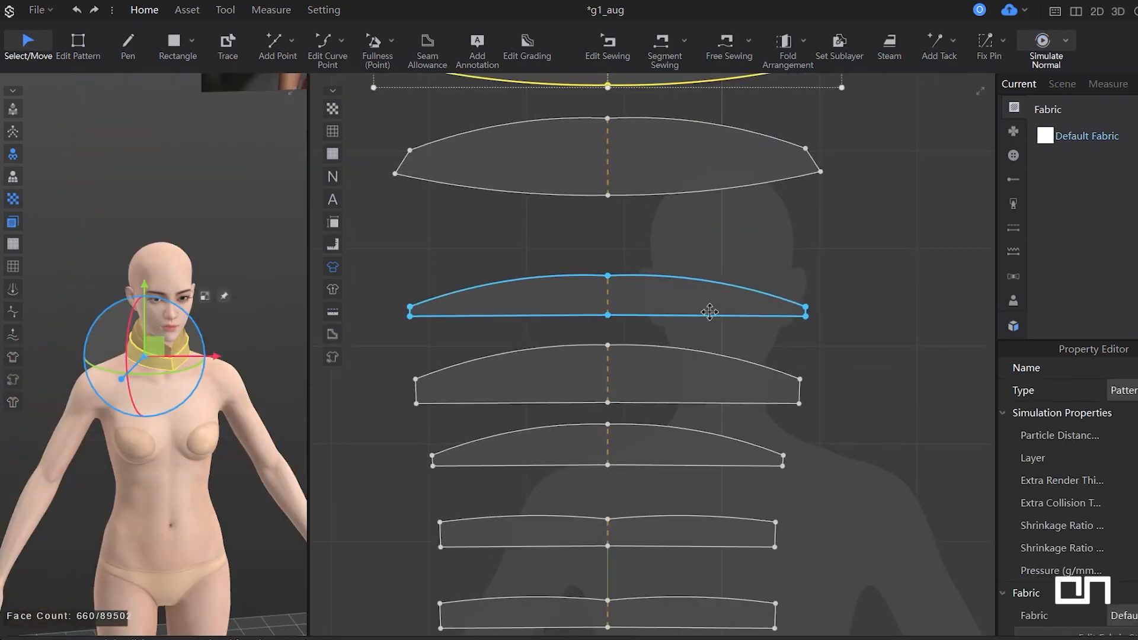
scroll(727, 260, down, 3)
middle_drag(651, 168, 639, 330)
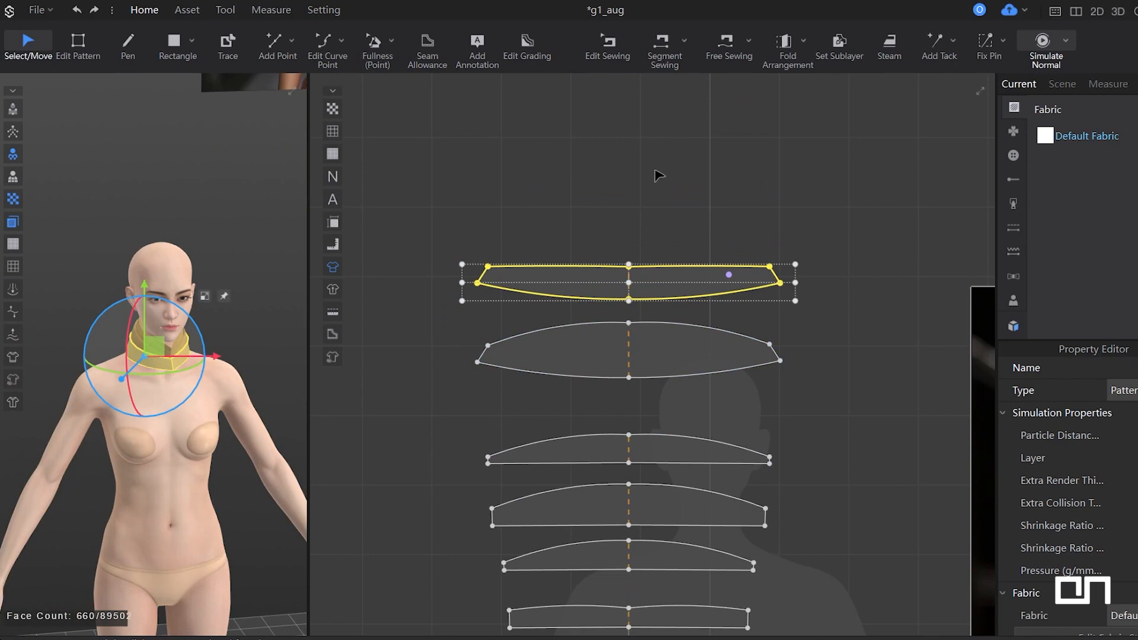
scroll(649, 316, up, 2)
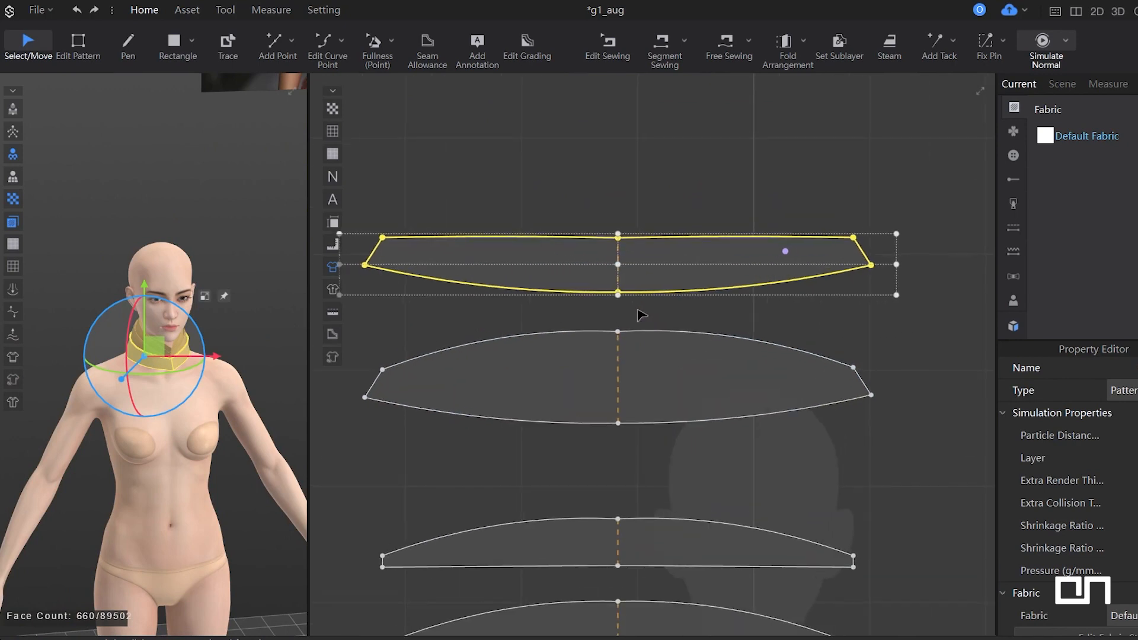
click(598, 196)
key(s)
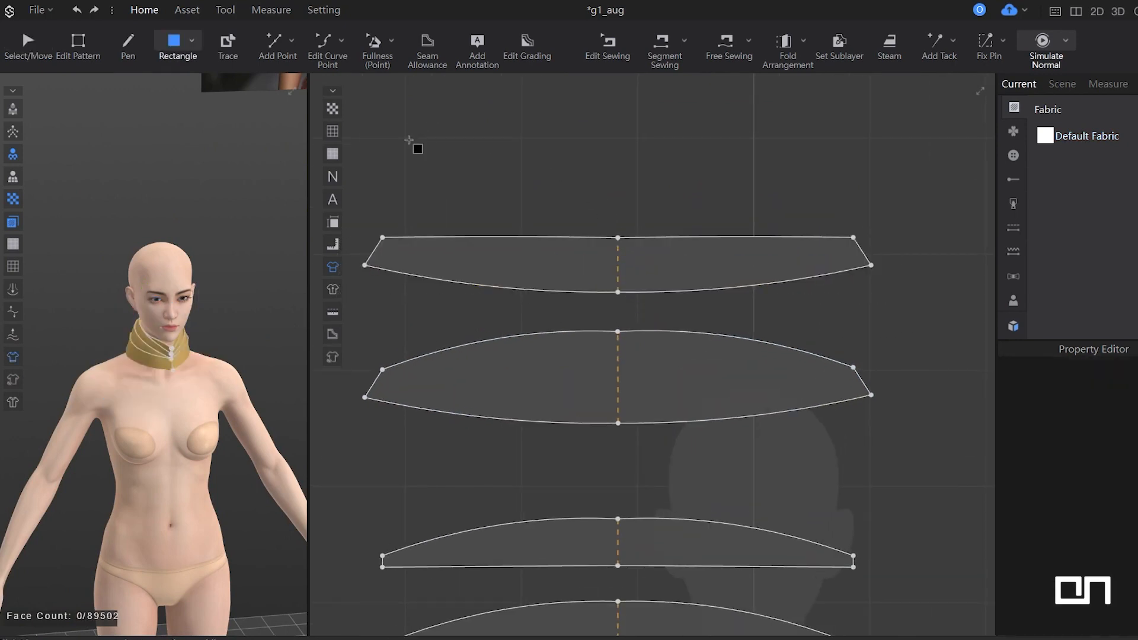
drag(363, 157, 882, 216)
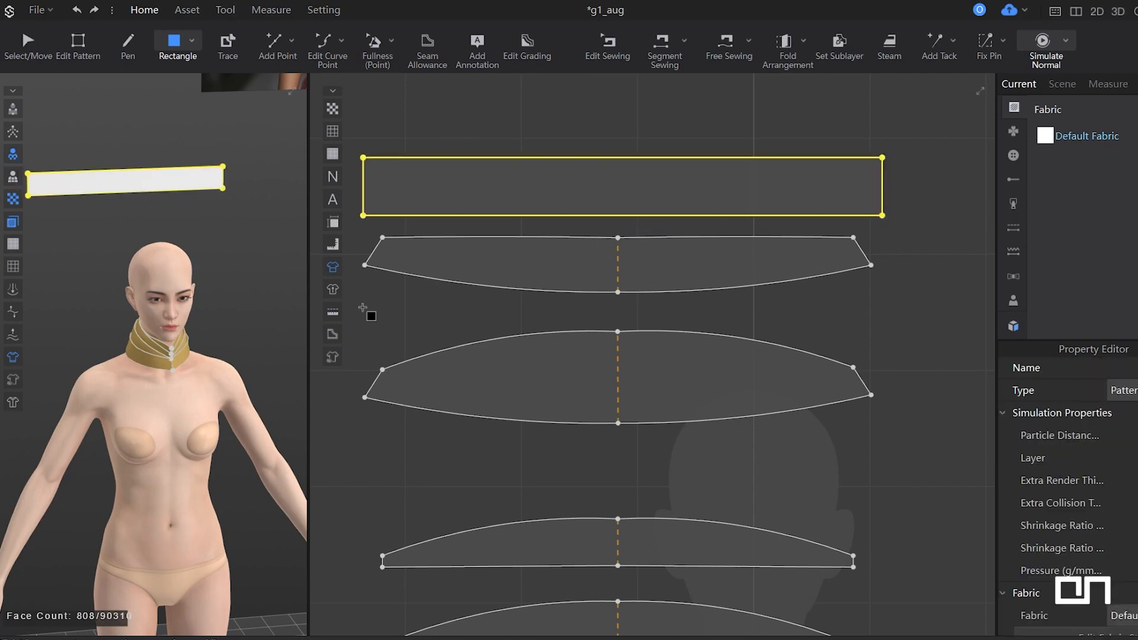
Sew the rectangle's full lower edge to the whole upper edge of the collar piece below it with Free Sewing.
key(n)
click(782, 216)
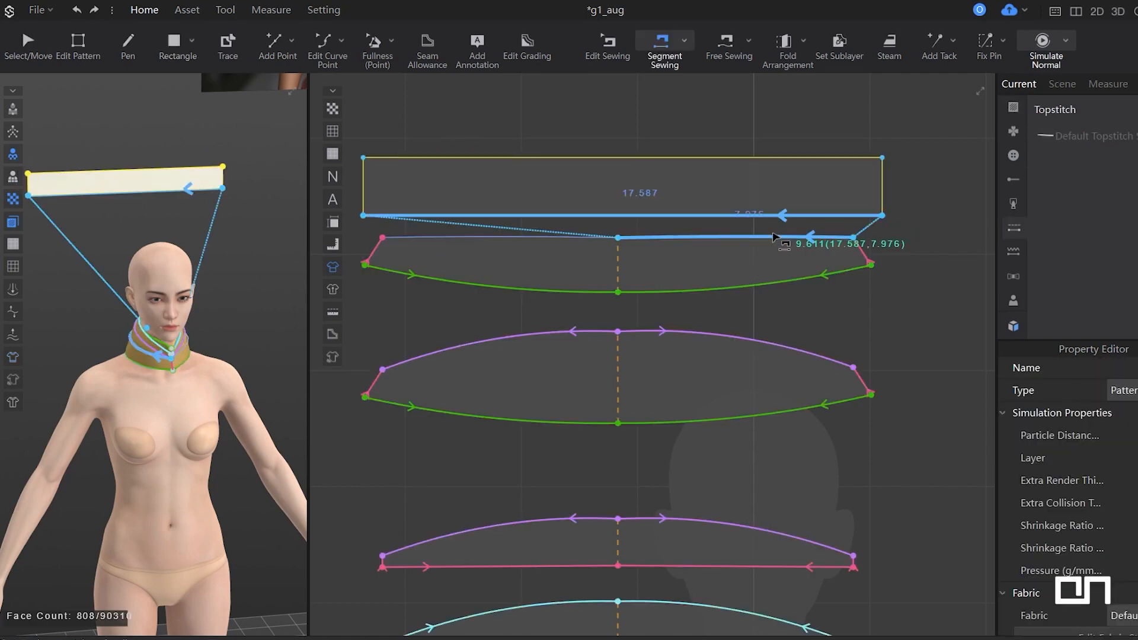
key(m)
click(362, 217)
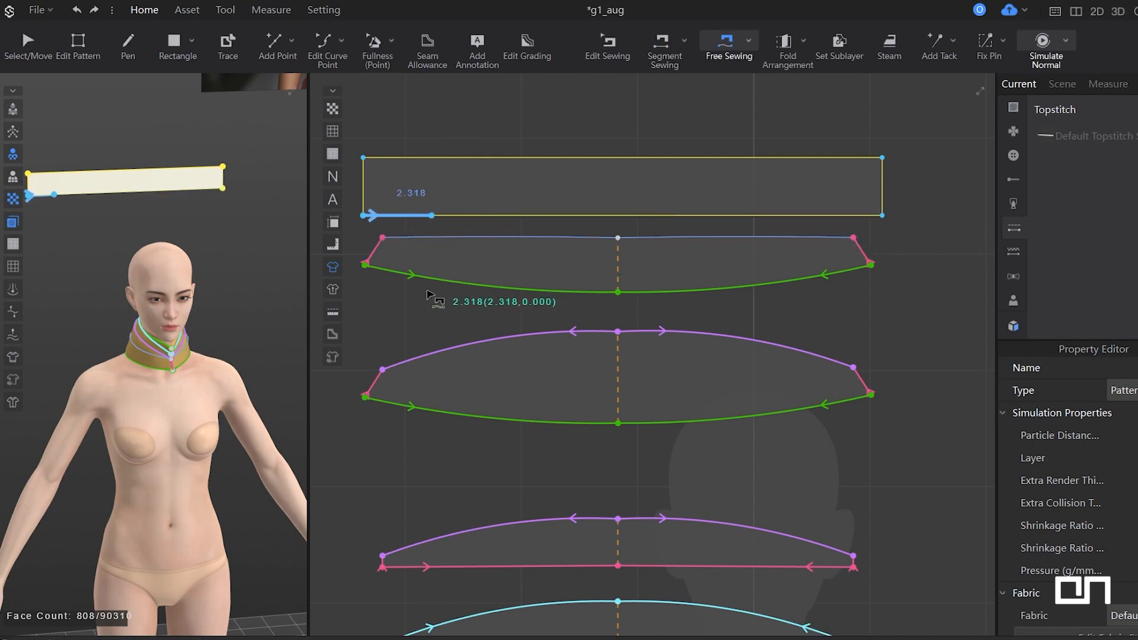
click(893, 273)
click(382, 237)
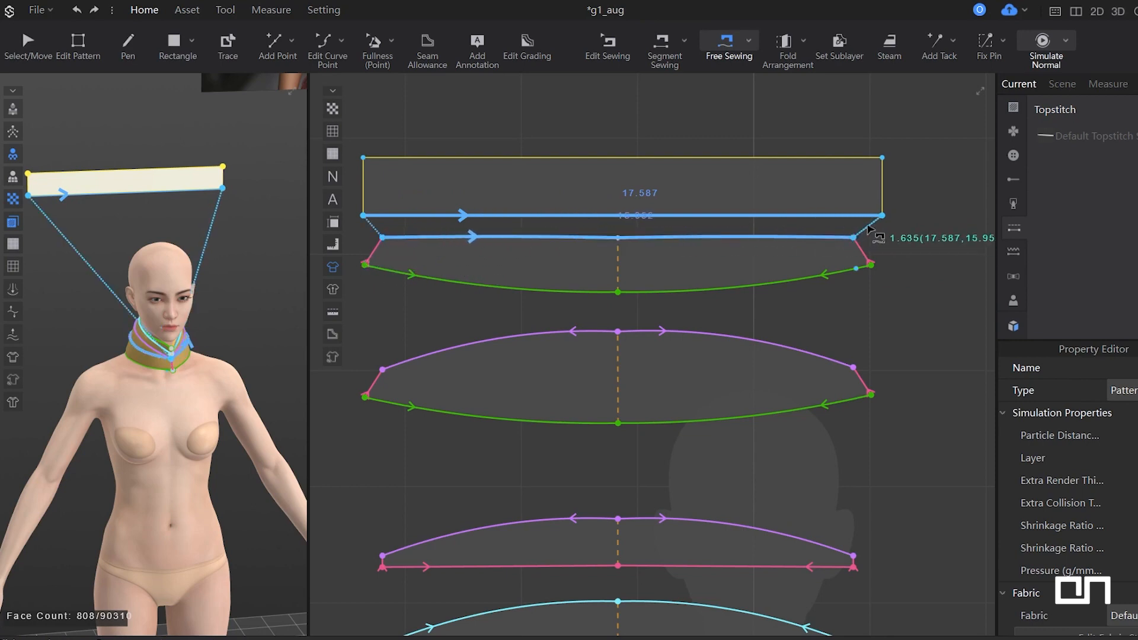
click(864, 238)
Arrange the rectangular piece around the avatar's neck so it lies over the outer collar piece.
key(q)
click(177, 190)
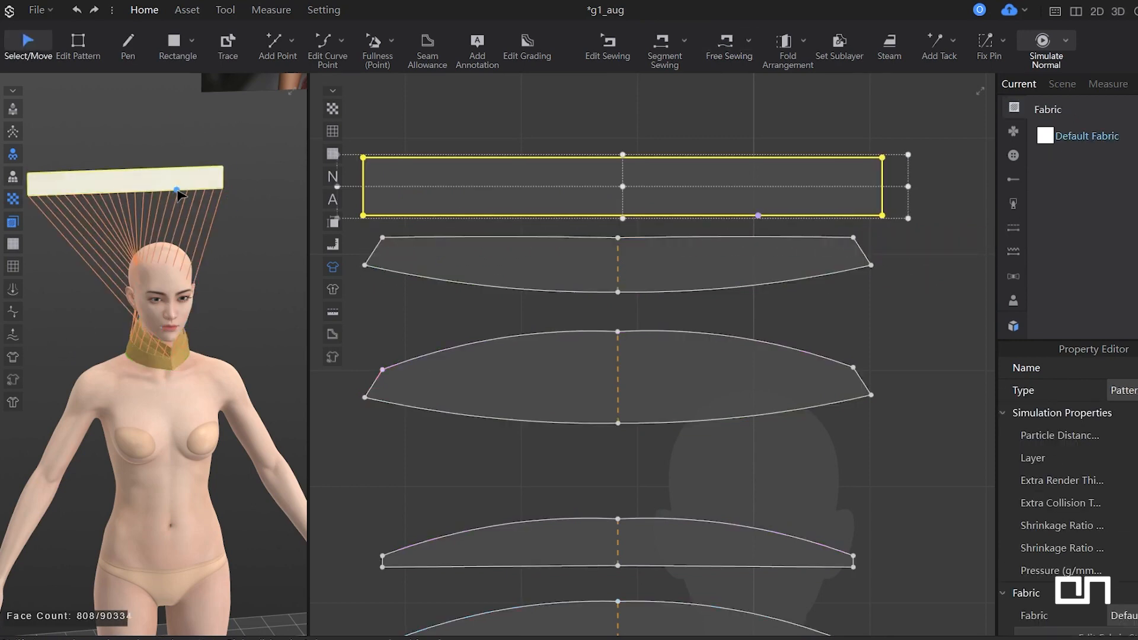
right_click(185, 182)
click(271, 457)
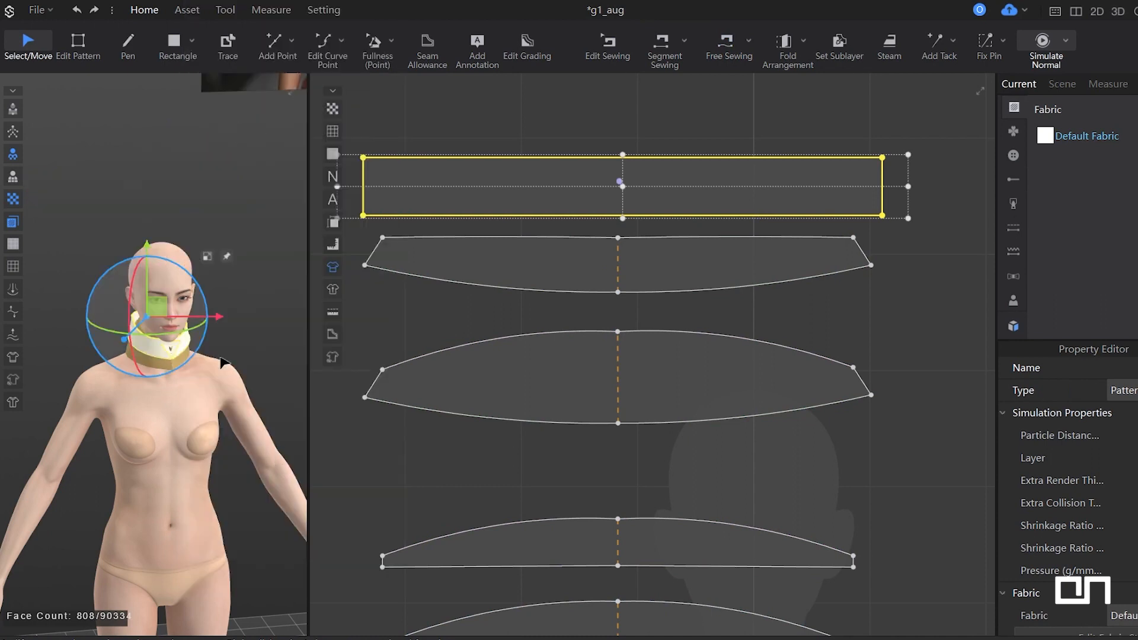
Apply a layer setting to the rectangular piece and move it down over the outside of the collar.
scroll(237, 353, up, 10)
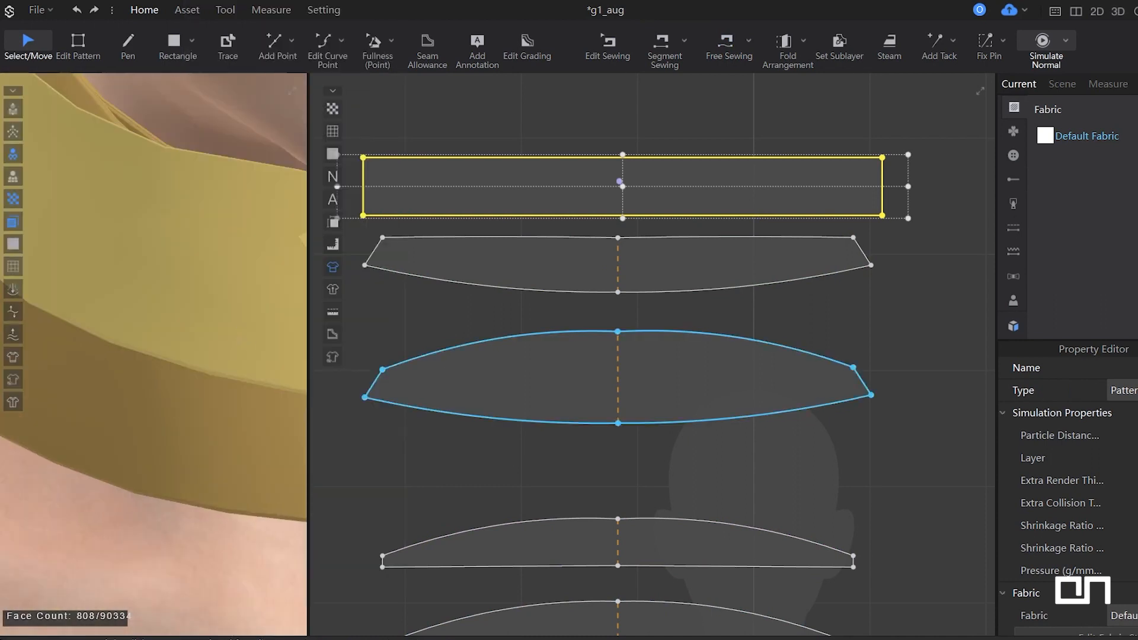
key(Return)
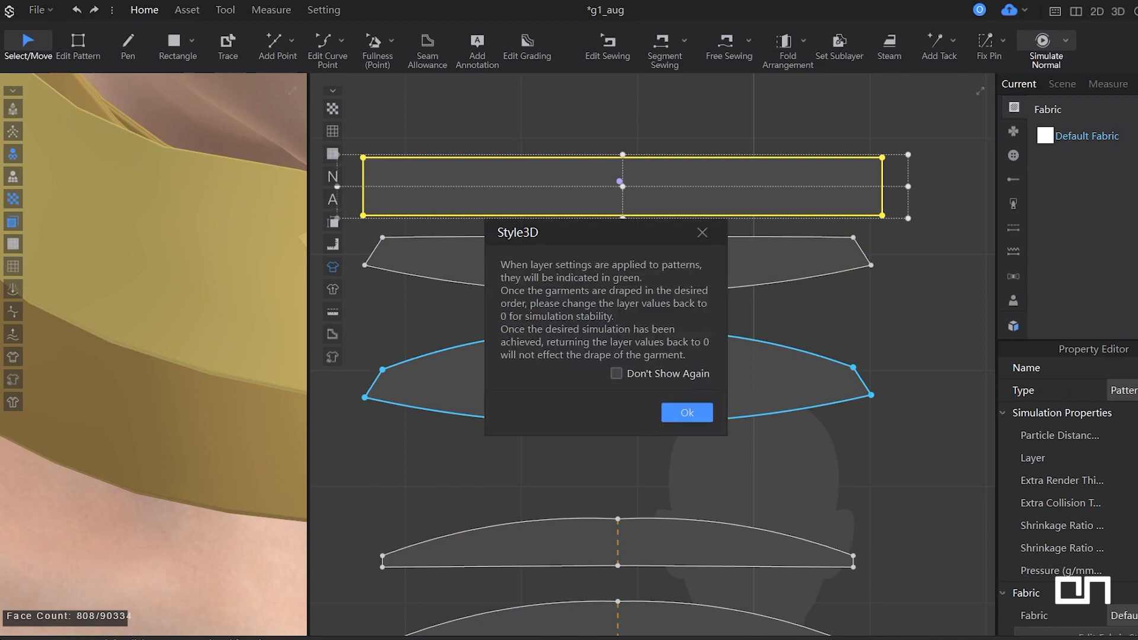
key(Return)
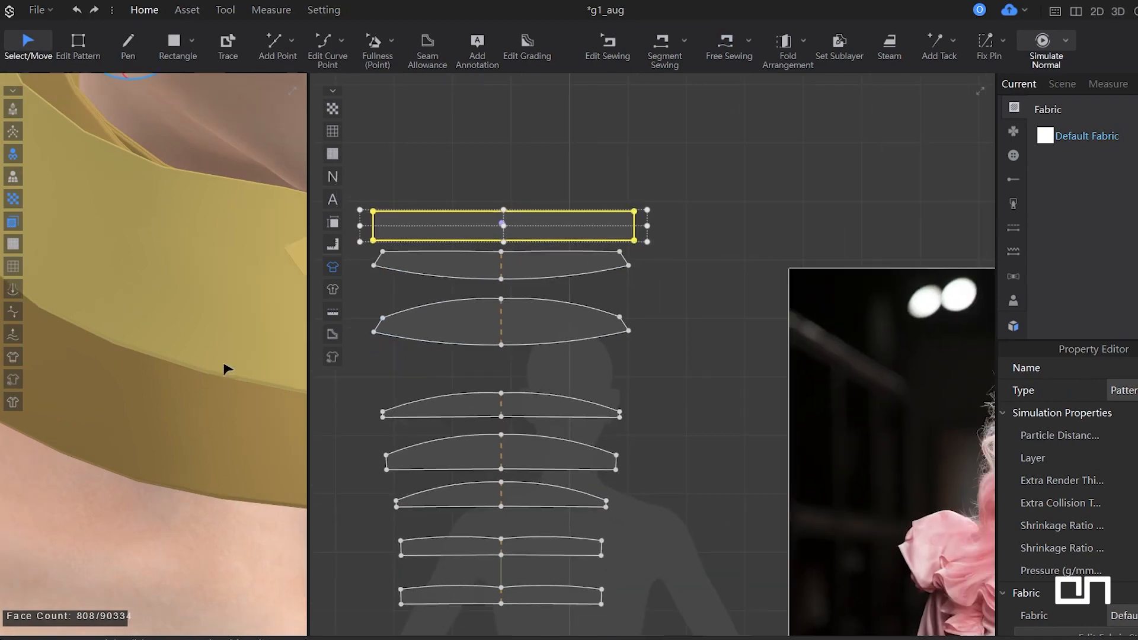
scroll(226, 368, down, 5)
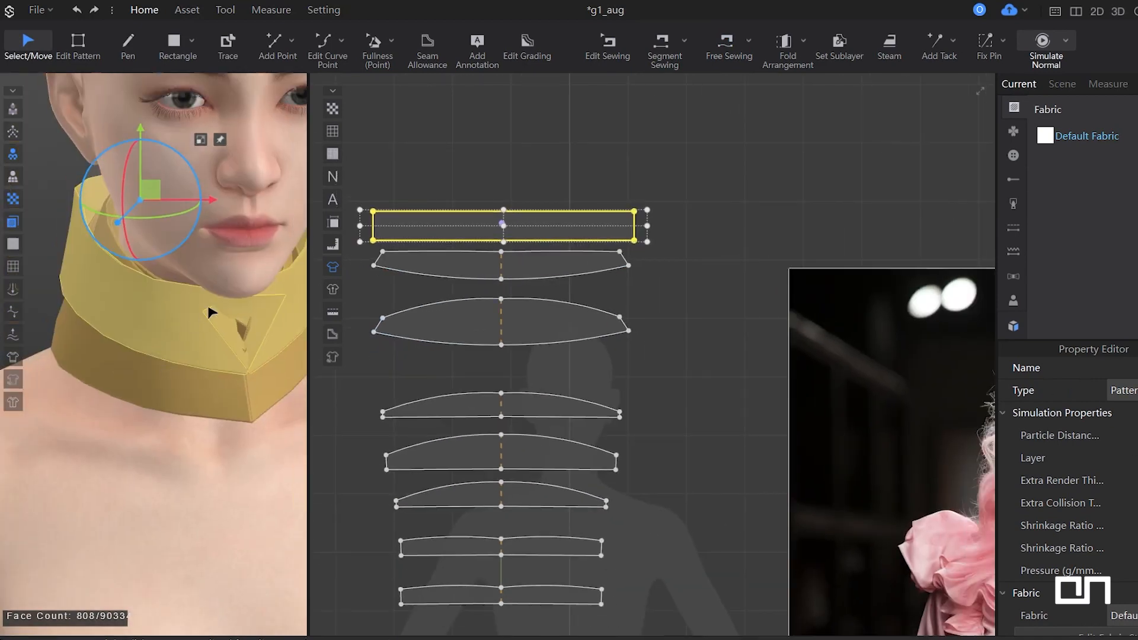
drag(141, 166, 123, 249)
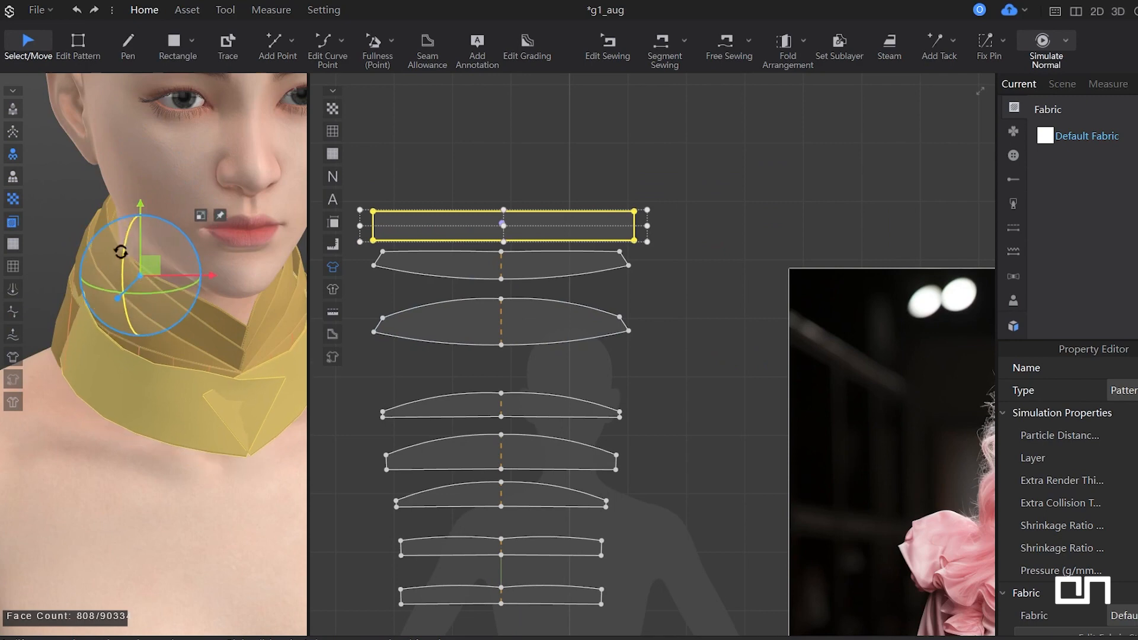
Freeze the six inner collar pieces, leaving the rectangle and the piece it is sewn to free.
click(572, 261)
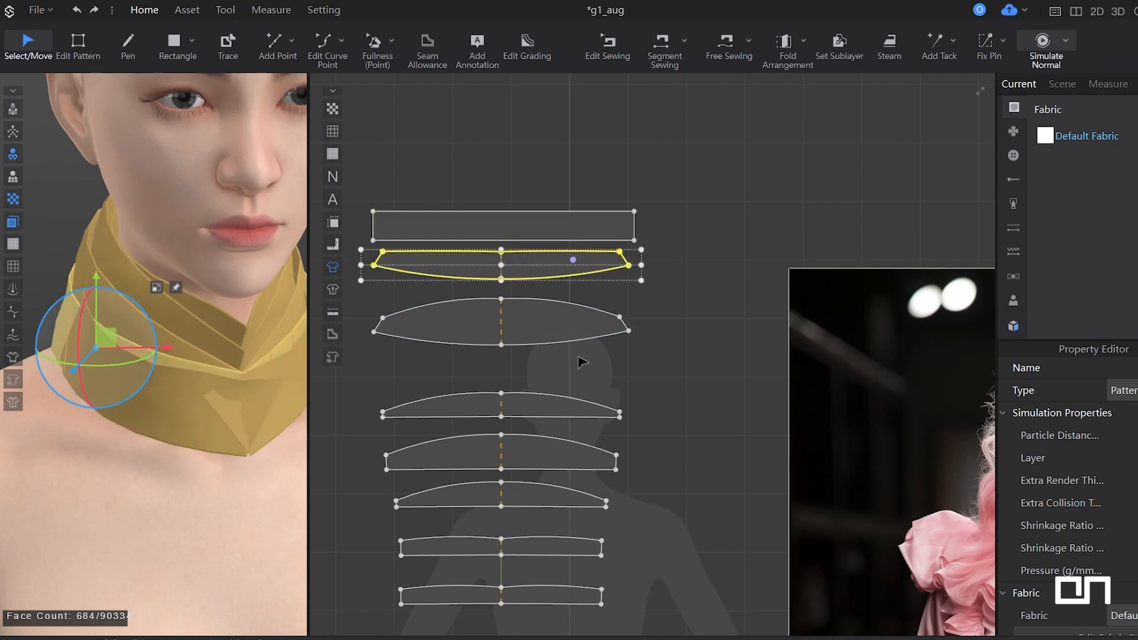
click(577, 338)
middle_drag(641, 486, 697, 332)
drag(713, 540, 356, 240)
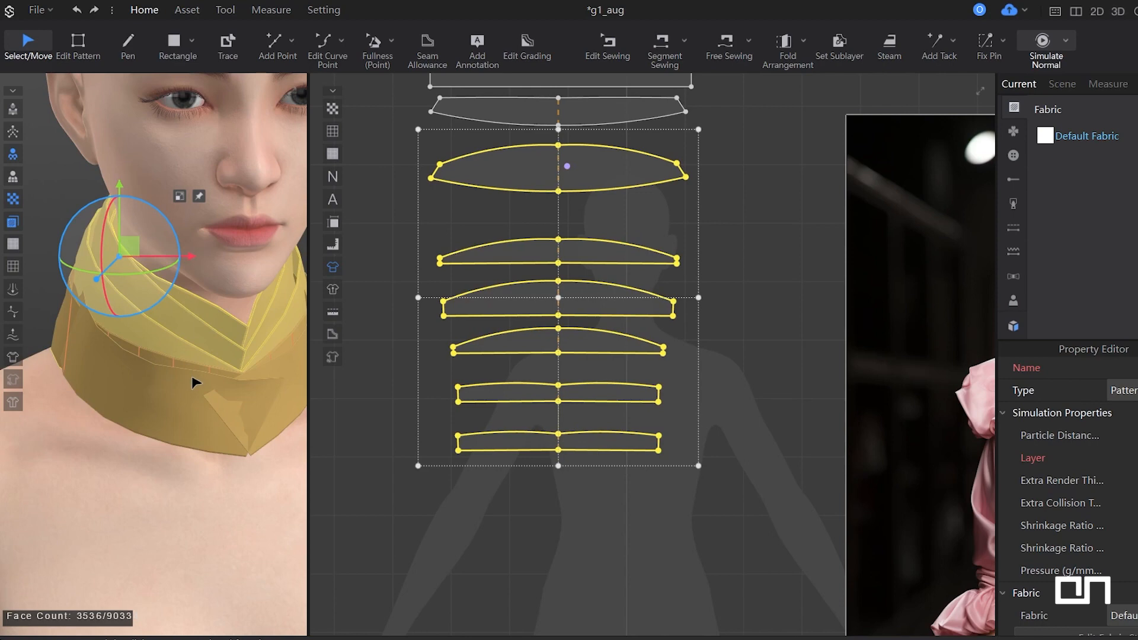
key(ctrl+k)
Simulate and pull the rectangular piece down around the front, side and back until it folds over the collar.
key(space)
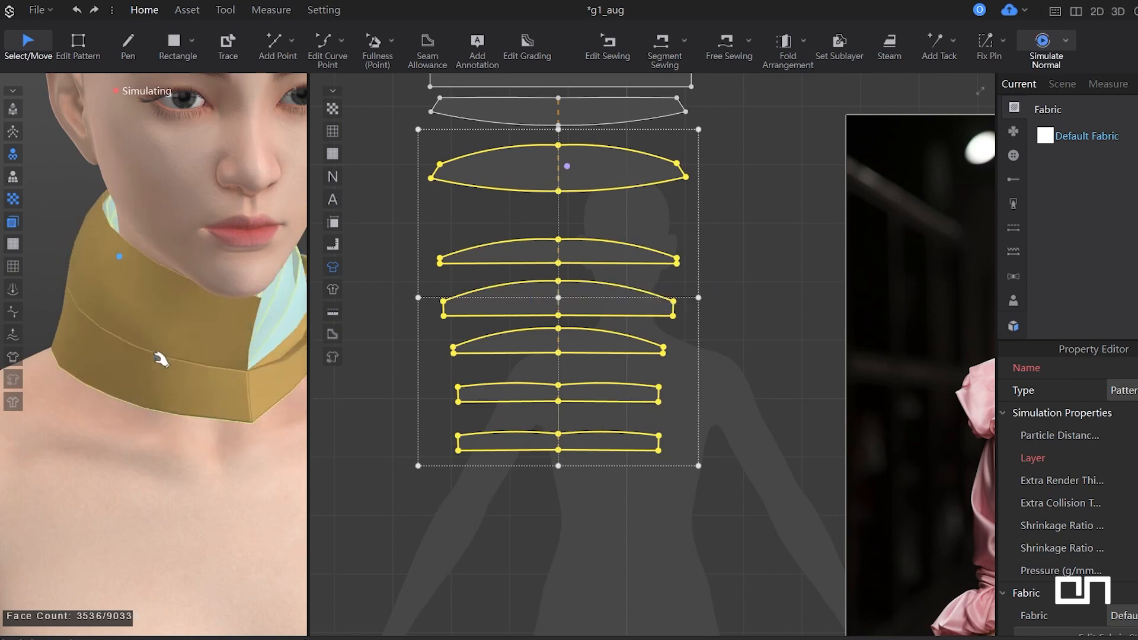
drag(161, 300, 181, 451)
right_drag(178, 367, 284, 361)
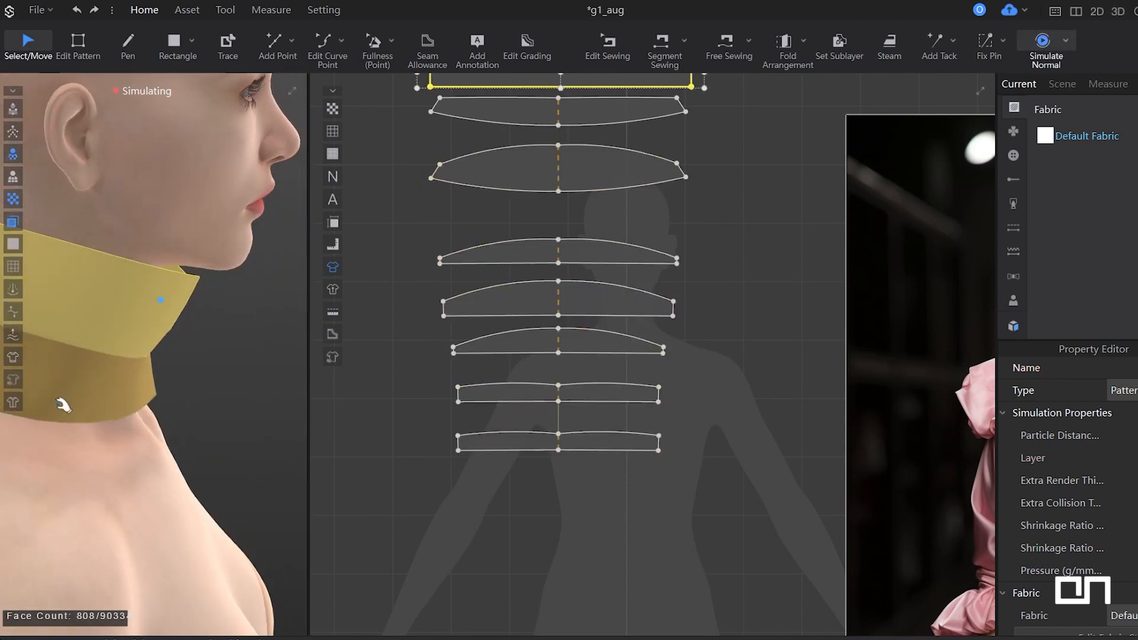
right_drag(61, 403, 296, 350)
right_drag(101, 361, 260, 338)
key(space)
right_drag(118, 335, 132, 381)
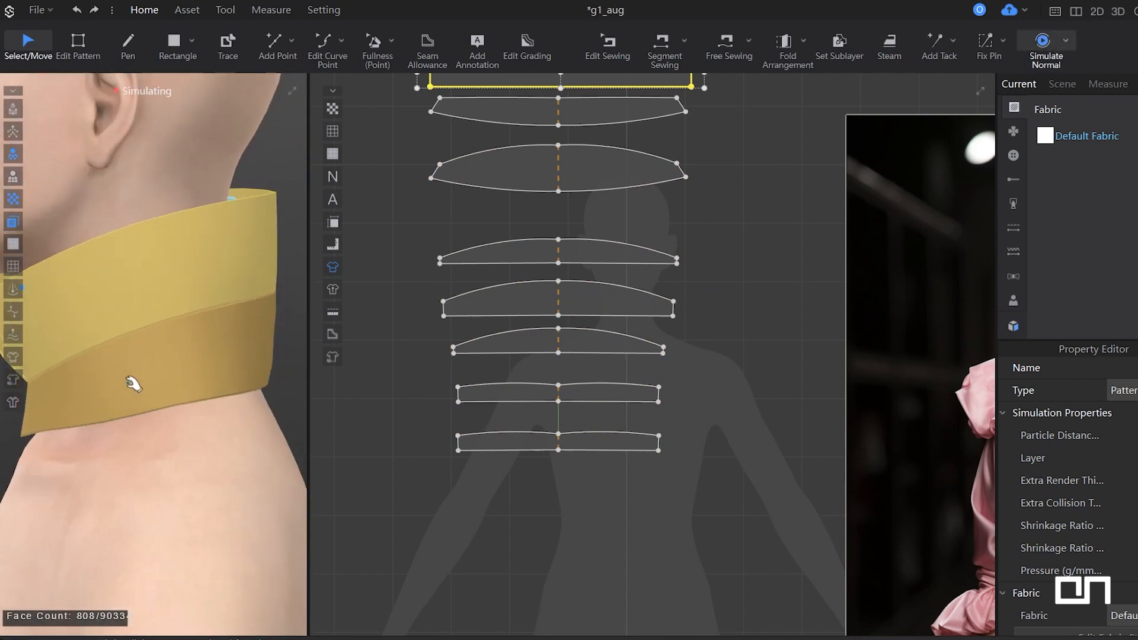
key(space)
middle_drag(287, 345, 172, 358)
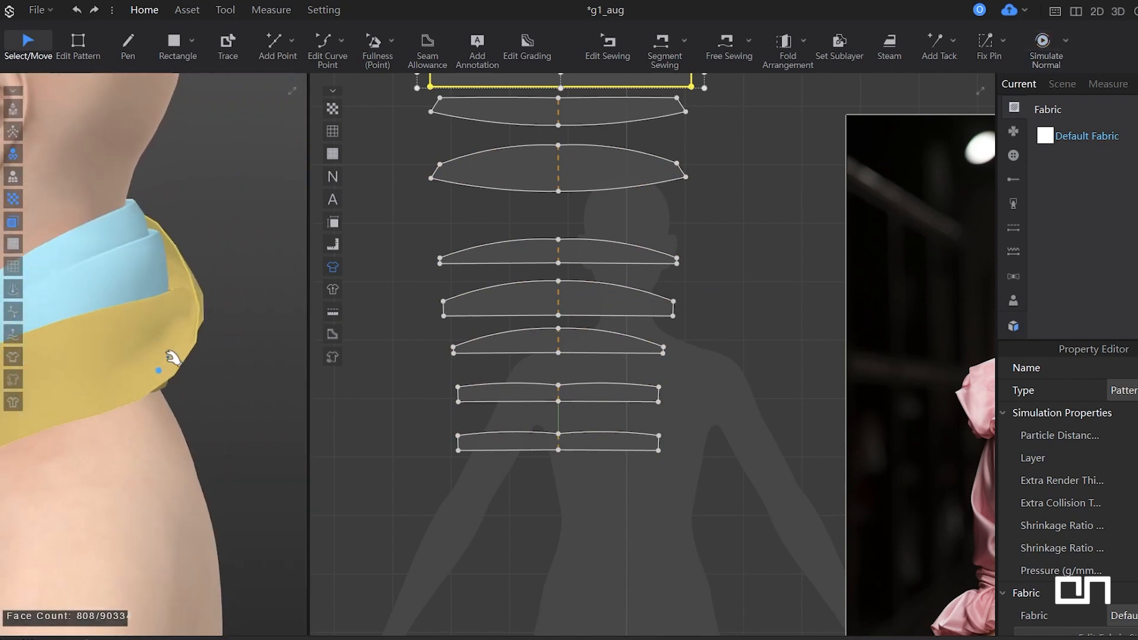
right_drag(173, 358, 230, 436)
drag(201, 281, 167, 382)
right_drag(168, 382, 178, 353)
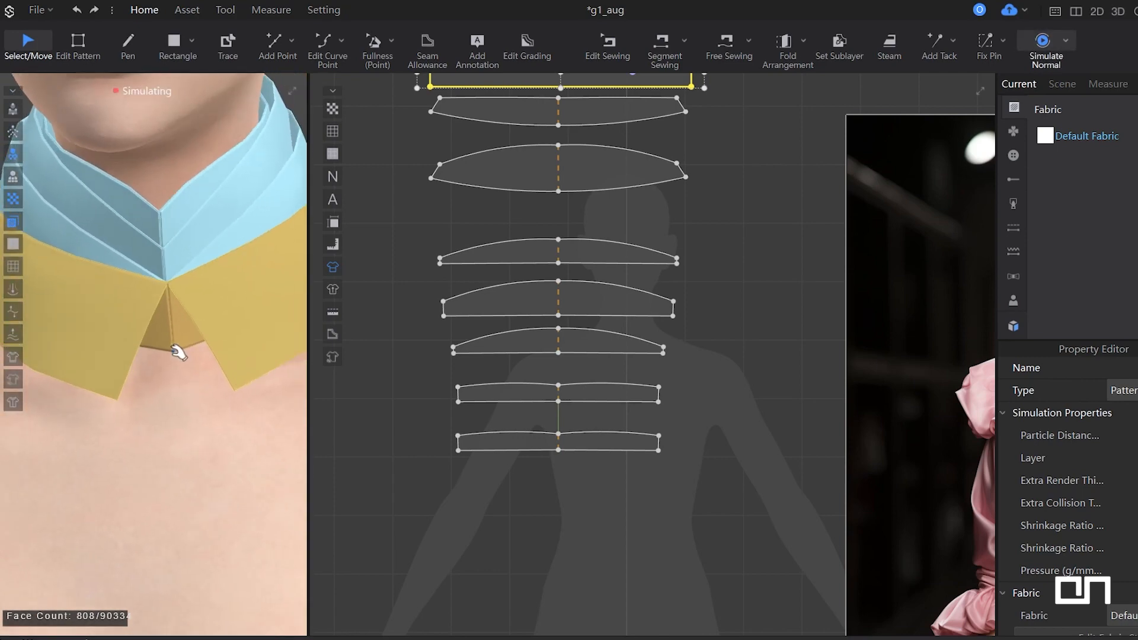
Examine the folded-over collar from the front and side alongside its pattern pieces.
scroll(631, 228, down, 2)
middle_drag(658, 190, 680, 351)
scroll(648, 304, up, 1)
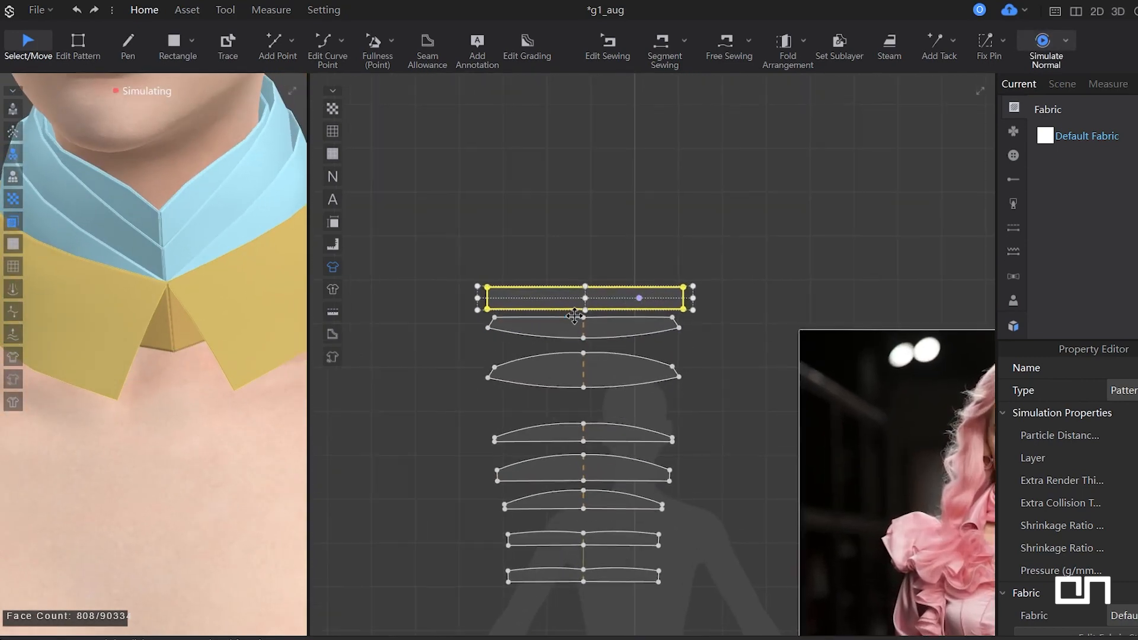
middle_drag(615, 296, 670, 279)
scroll(157, 330, down, 5)
scroll(143, 344, up, 4)
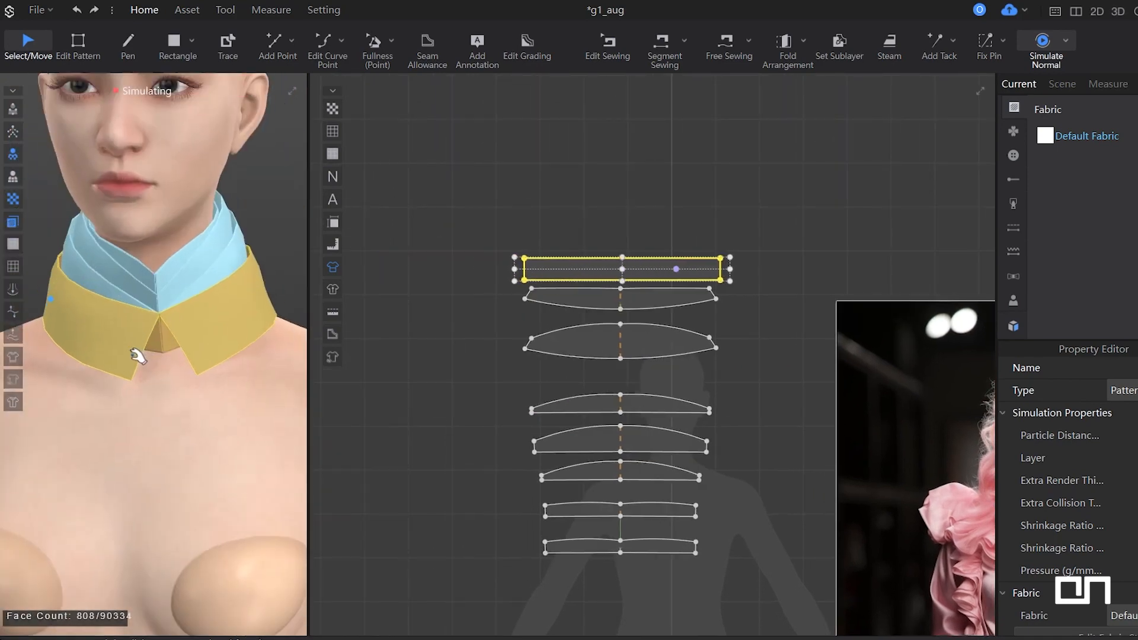
right_drag(138, 357, 97, 325)
middle_drag(88, 290, 178, 305)
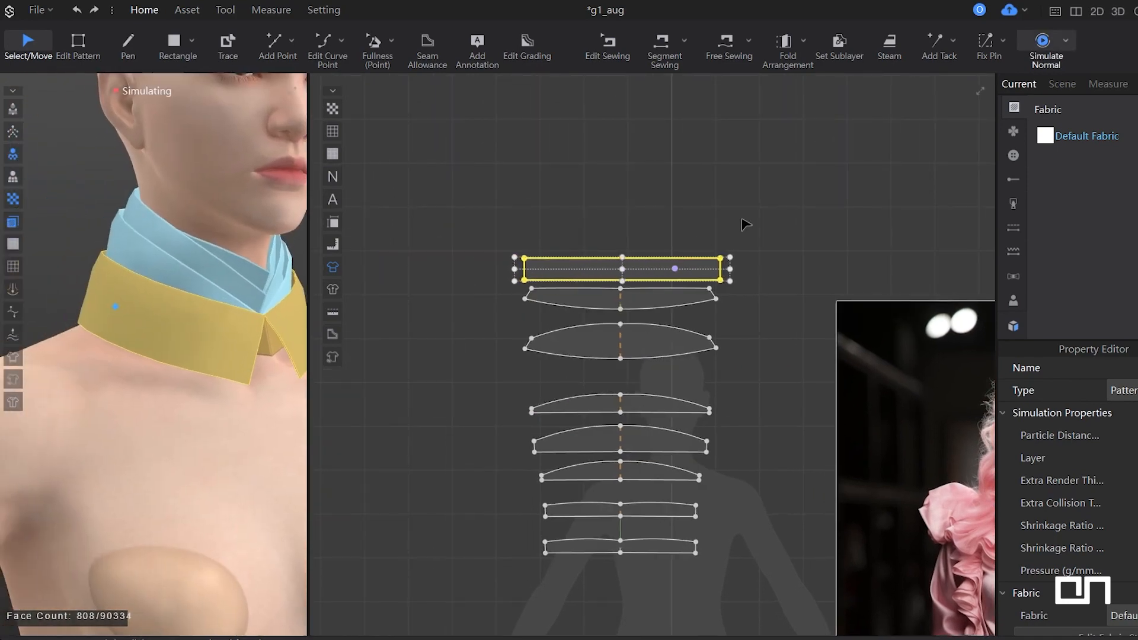
Lower the Fold Angle of the seam joining the rectangle to the collar piece to its minimum and let the fold settle.
click(743, 225)
click(650, 268)
click(622, 268)
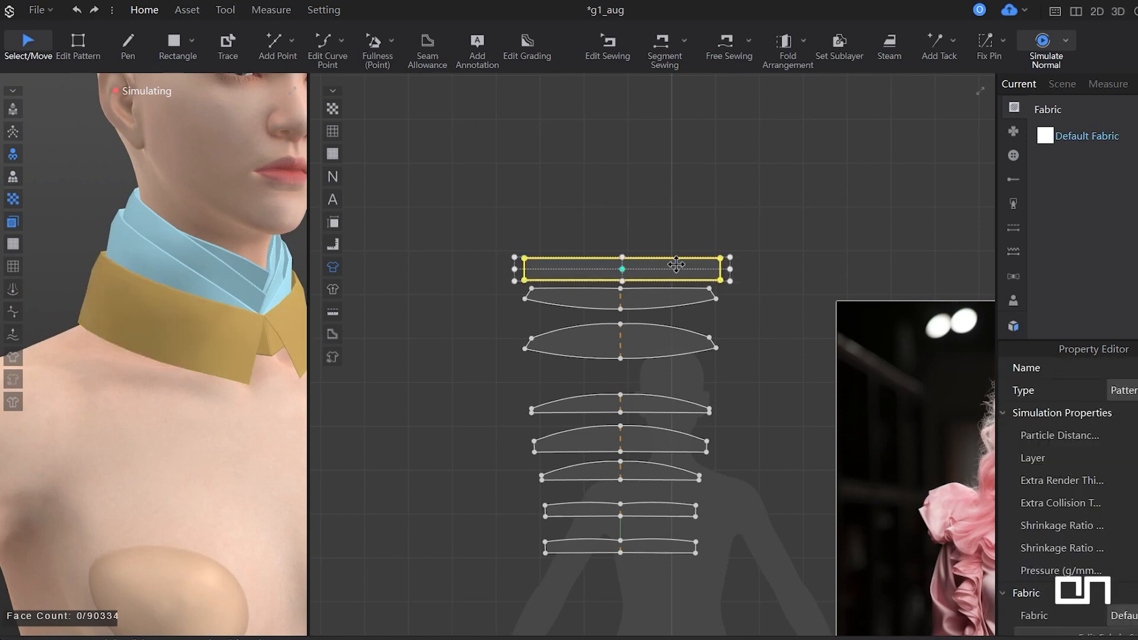
key(z)
click(670, 283)
scroll(674, 294, up, 2)
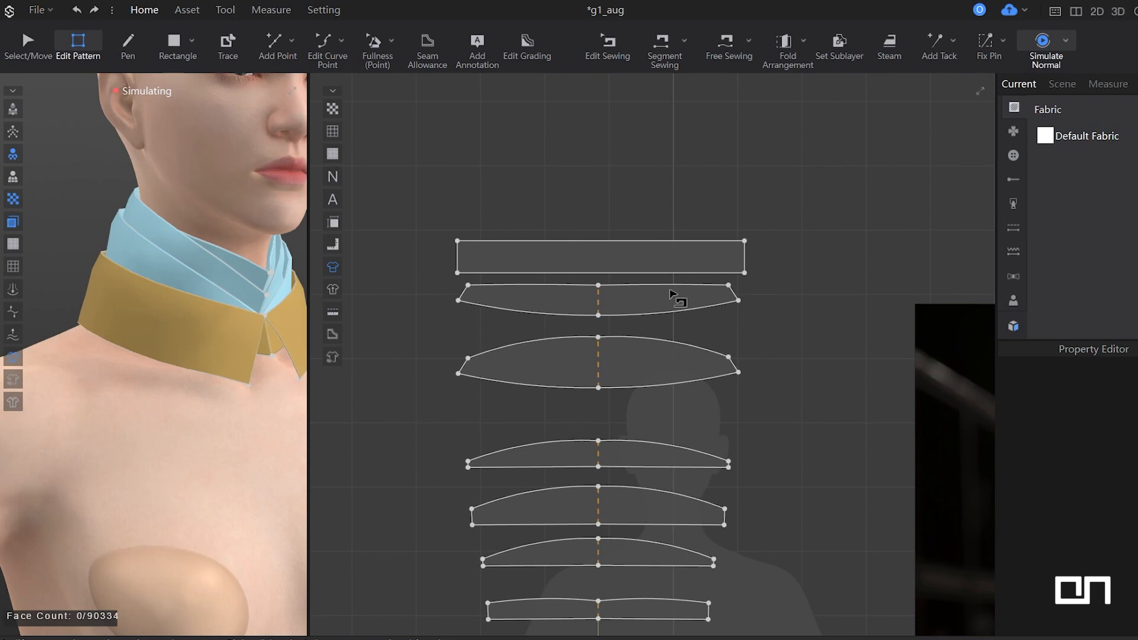
key(b)
click(674, 291)
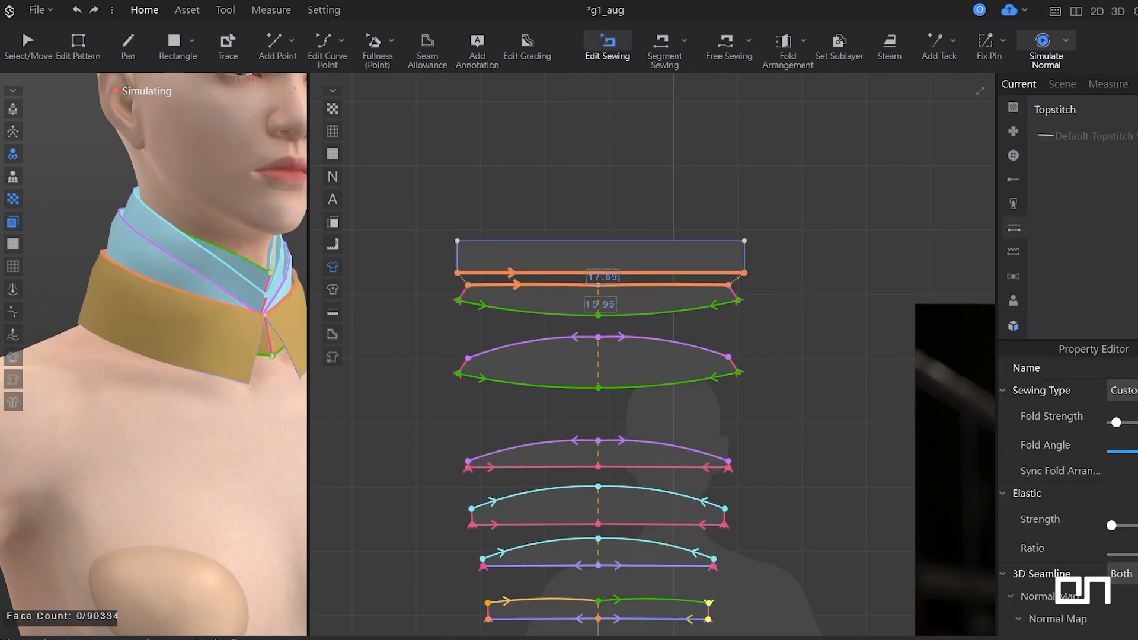
drag(1058, 471, 1042, 471)
key(q)
key(space)
right_drag(236, 335, 211, 342)
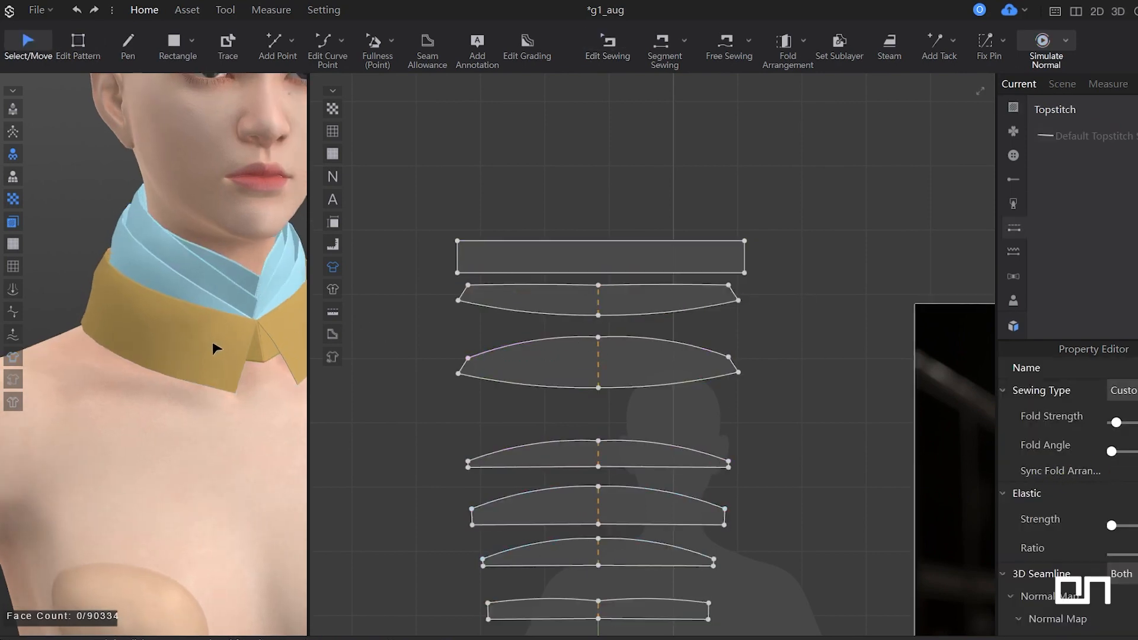
Simulate and pull the front of the folded-over collar down toward the chest.
key(space)
drag(197, 333, 219, 379)
right_drag(249, 370, 225, 365)
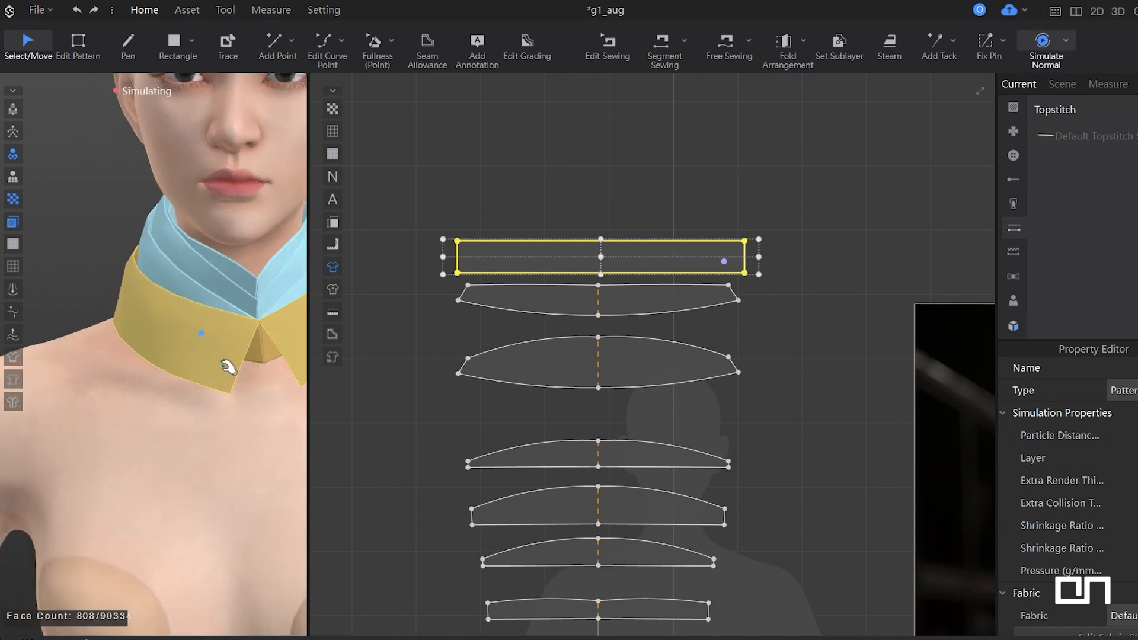
Lower the Fold Strength of the seam joining the rectangle to the collar piece to its minimum and simulate while pulling the collar front.
key(space)
click(686, 167)
key(b)
click(681, 286)
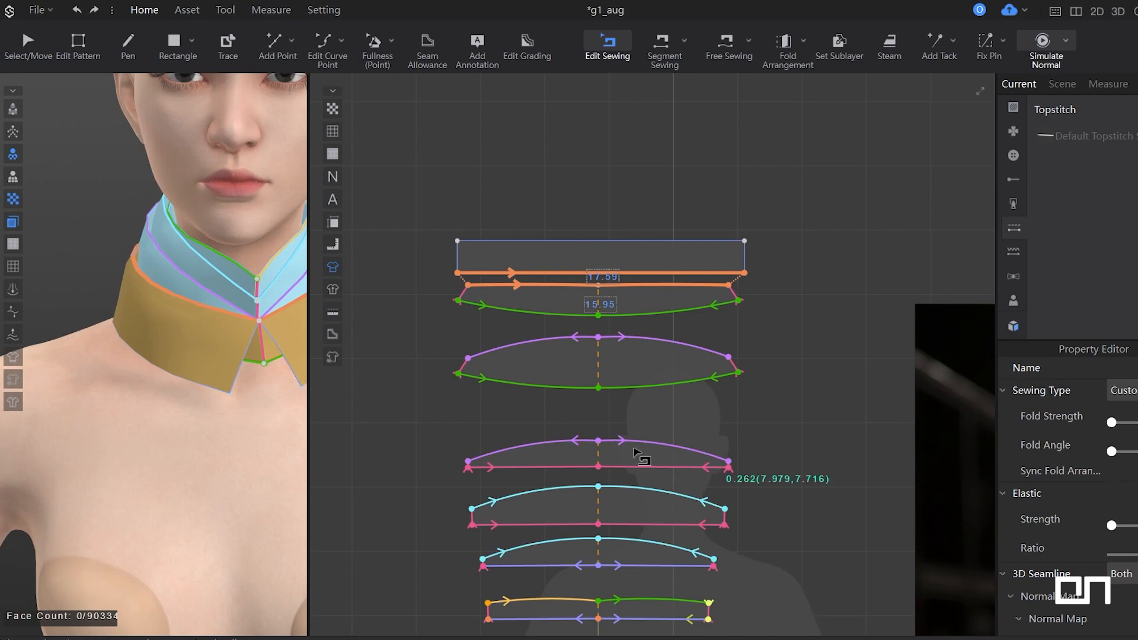
key(q)
key(space)
drag(242, 350, 245, 400)
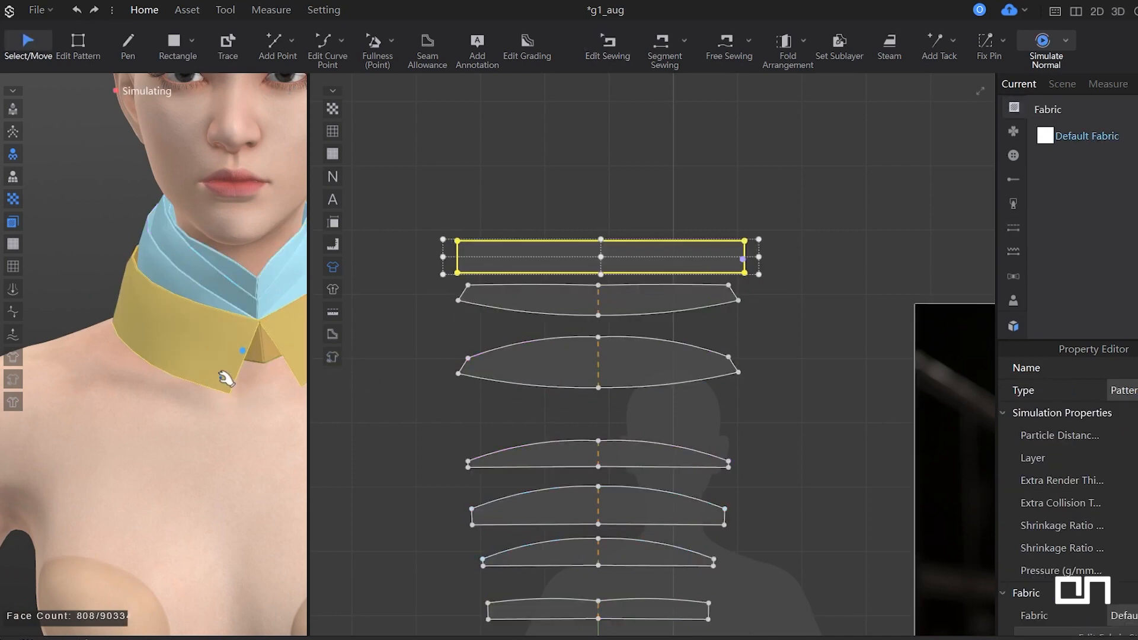
key(space)
key(b)
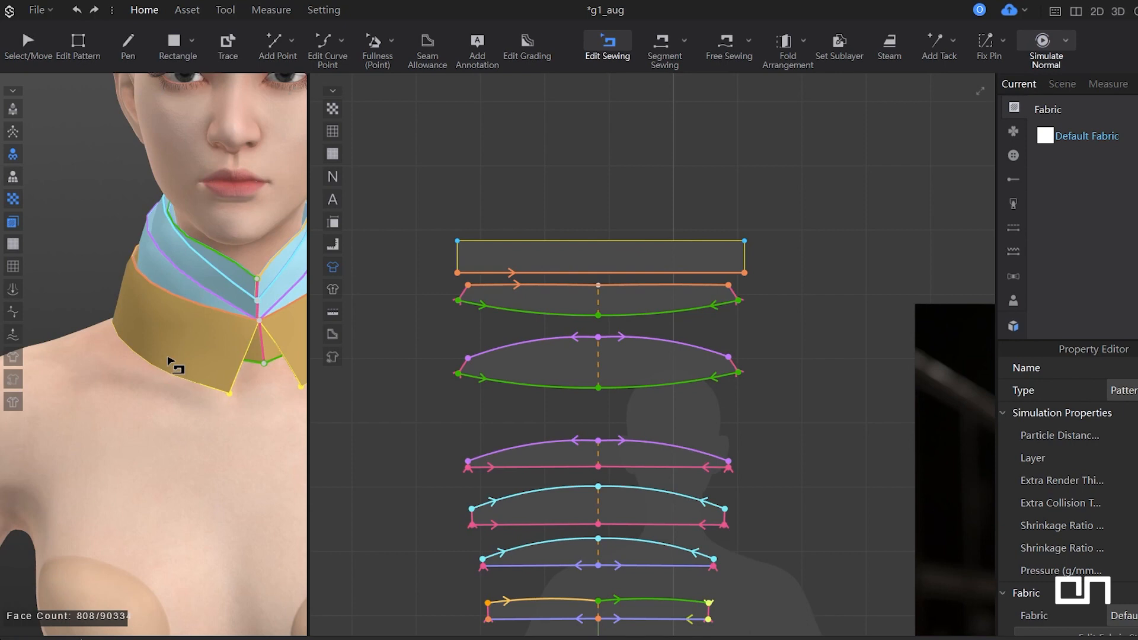
key(q)
click(147, 355)
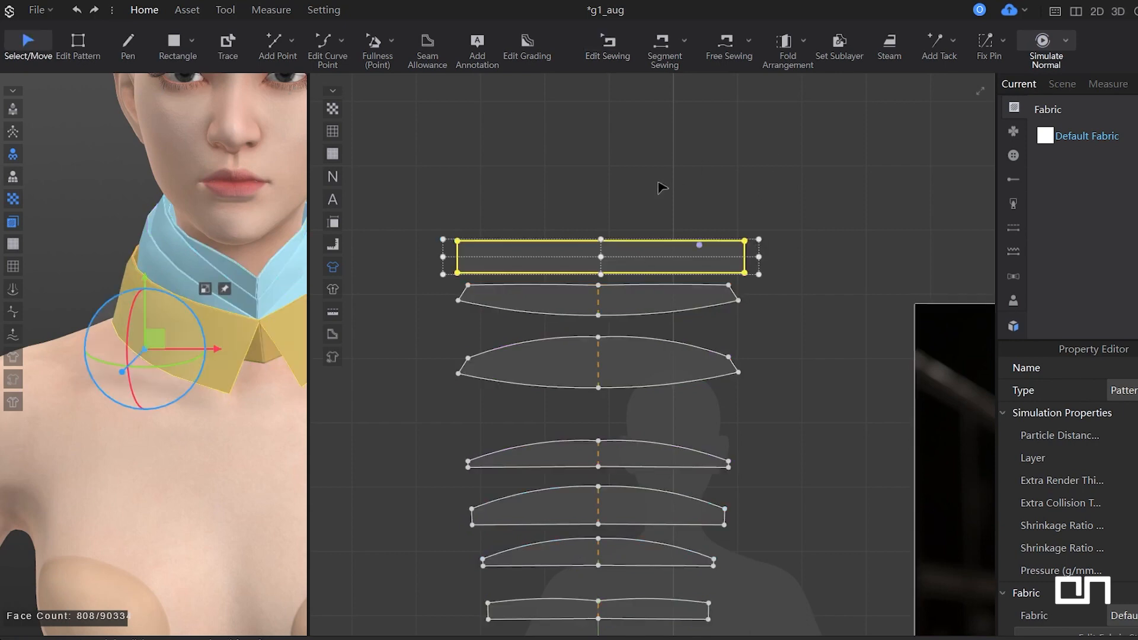
click(664, 211)
click(664, 239)
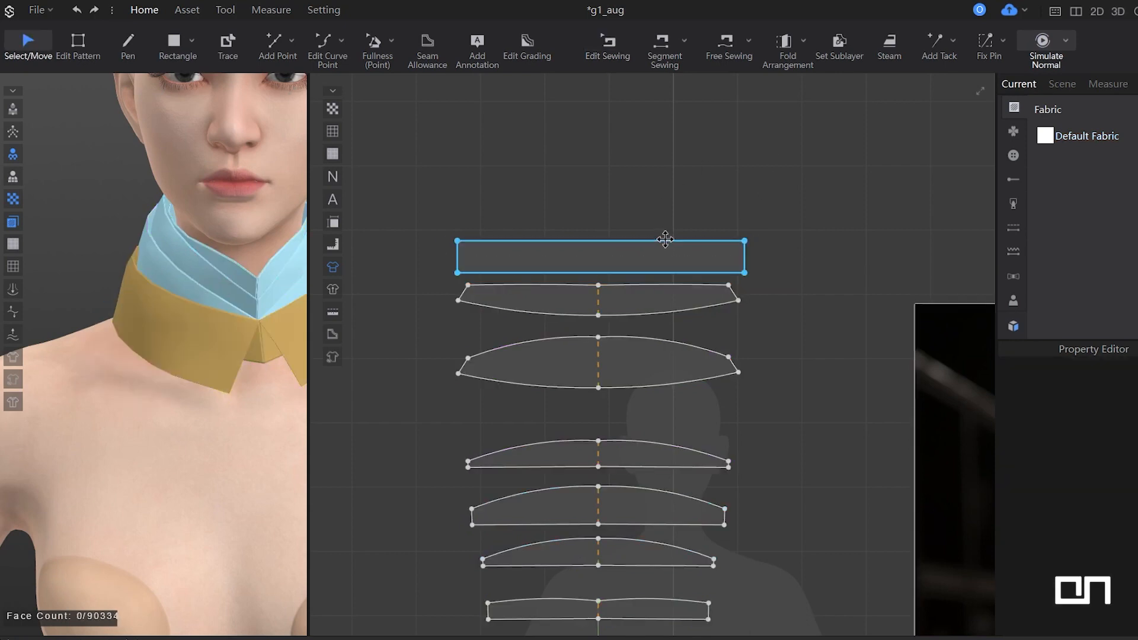
Try to lengthen the collar points by moving the rectangle's two upper corners outward, and simulate the pointed shape.
key(z)
click(660, 242)
click(777, 227)
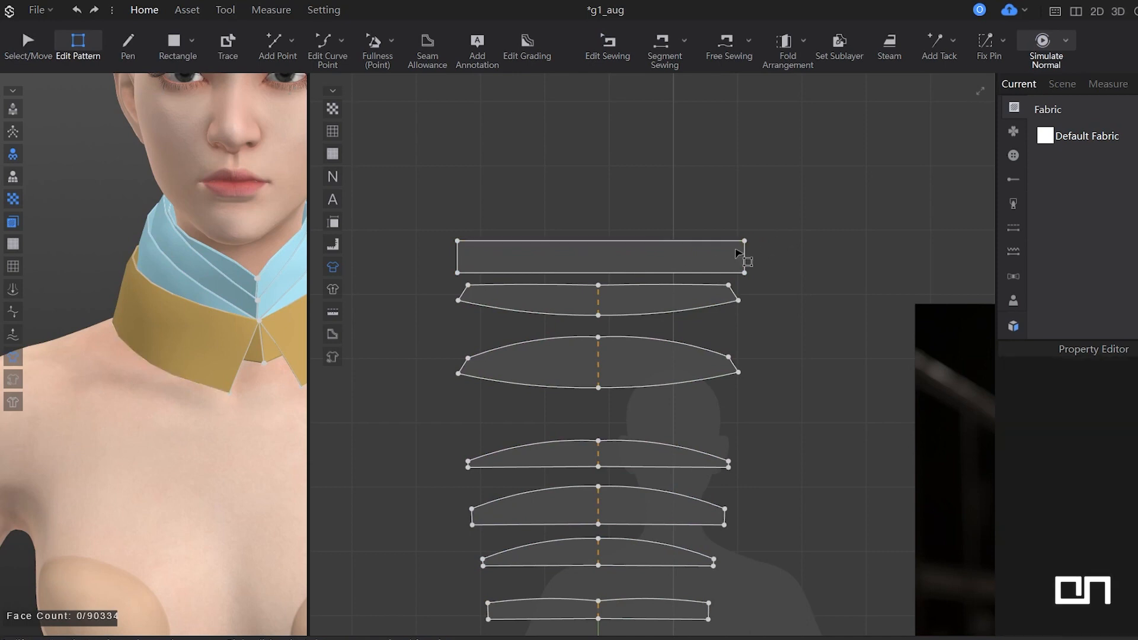
drag(744, 241, 790, 241)
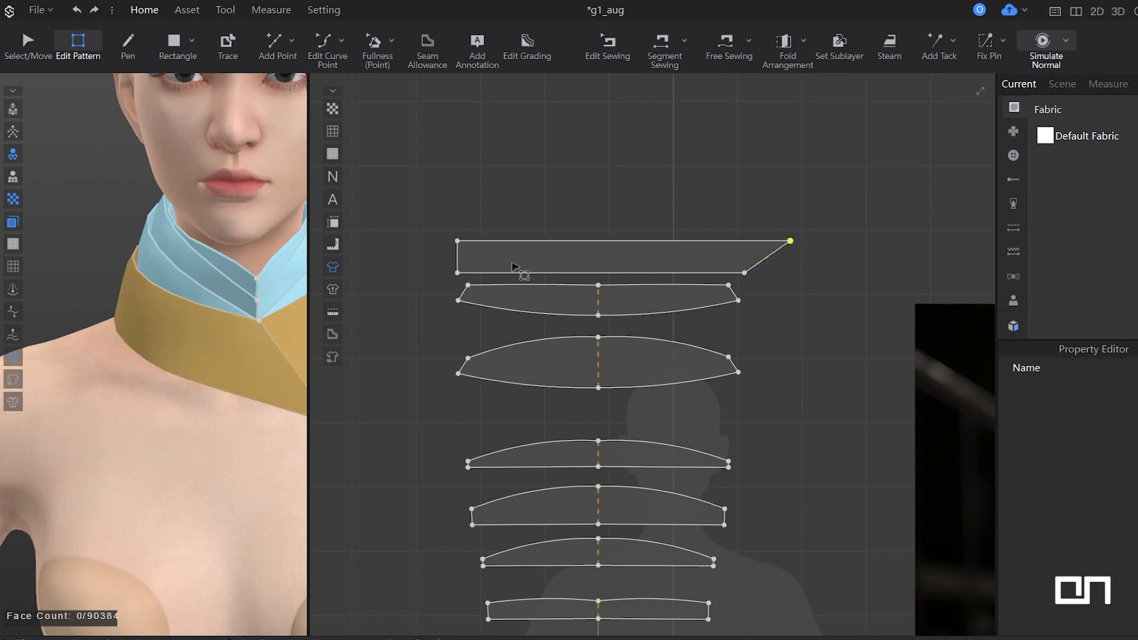
drag(457, 241, 405, 242)
middle_drag(236, 314, 207, 289)
key(space)
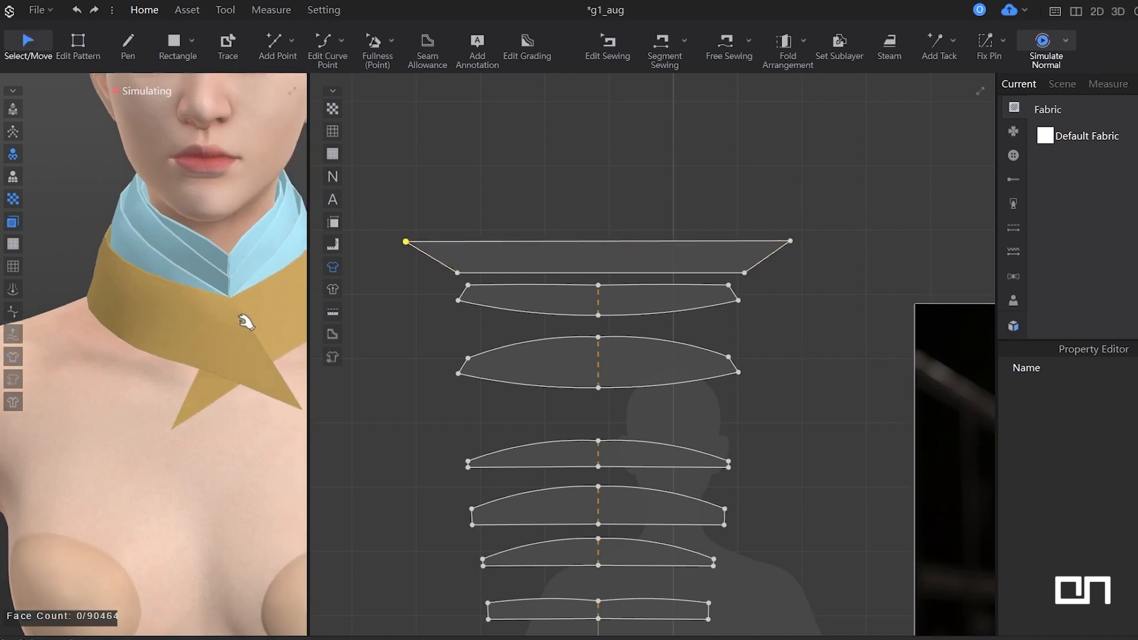
drag(225, 349, 301, 385)
Undo the collar simulation and both outward corner moves on the rectangle.
click(272, 405)
key(ctrl+z)
key(ctrl+z)
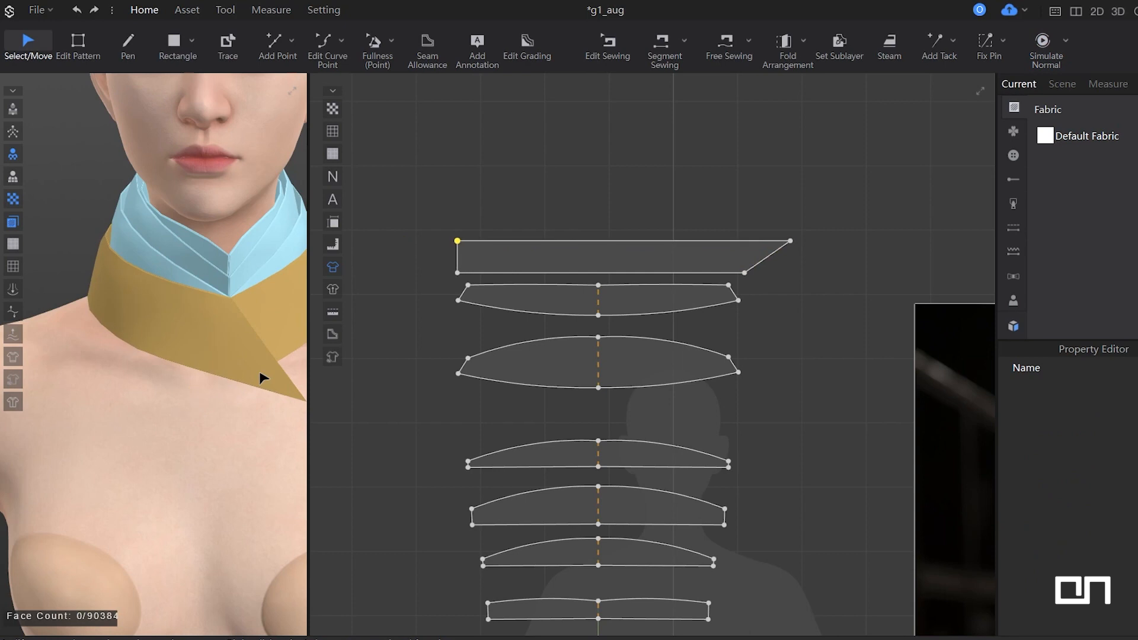
key(ctrl+z)
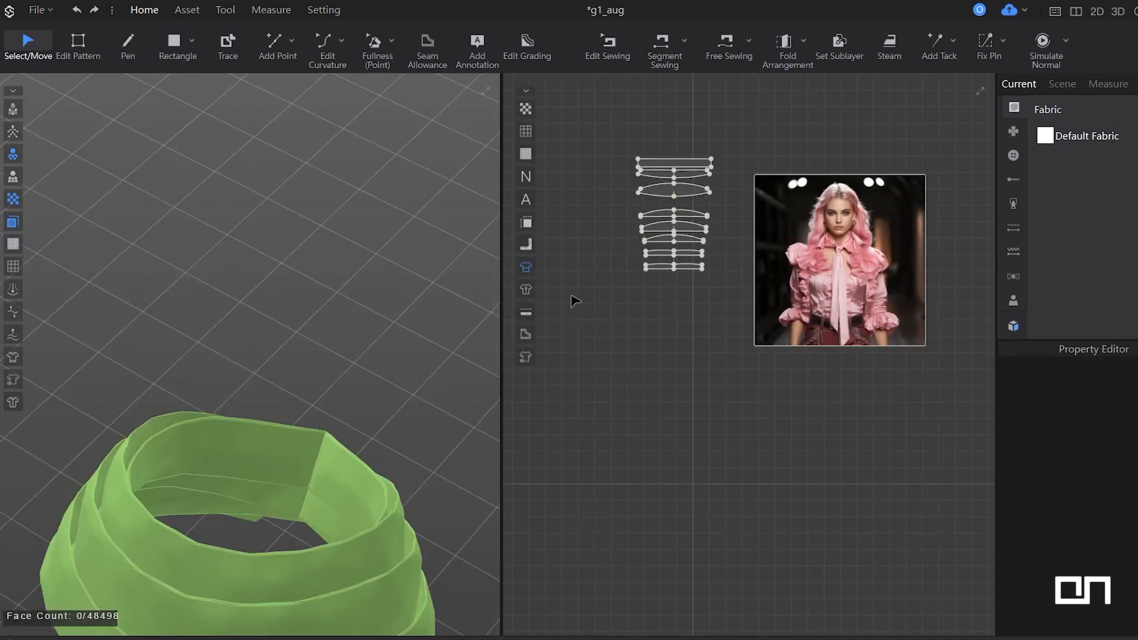
Draw an internal line with the Pen down the center of the lowest neck piece, from its upper to its lower edge.
scroll(675, 249, up, 8)
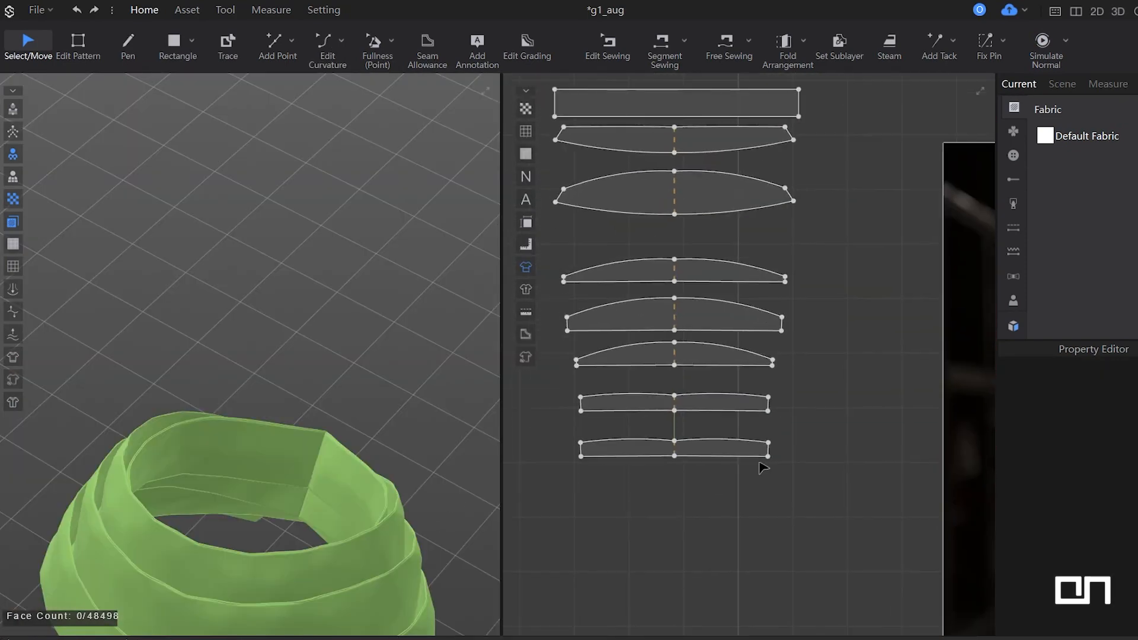
key(i)
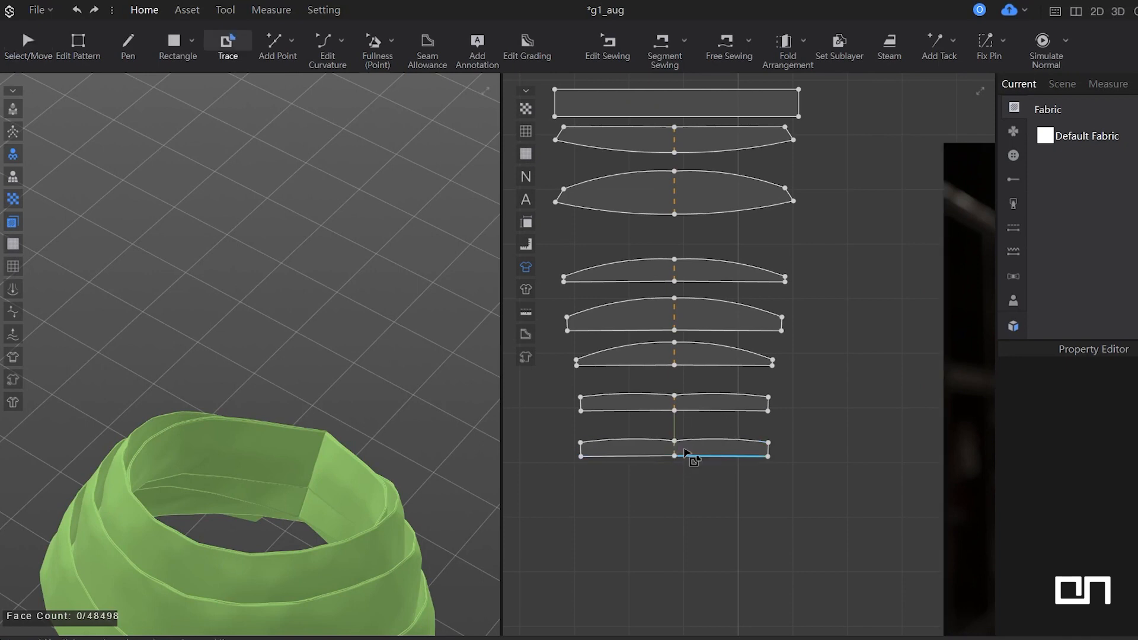
scroll(673, 455, up, 4)
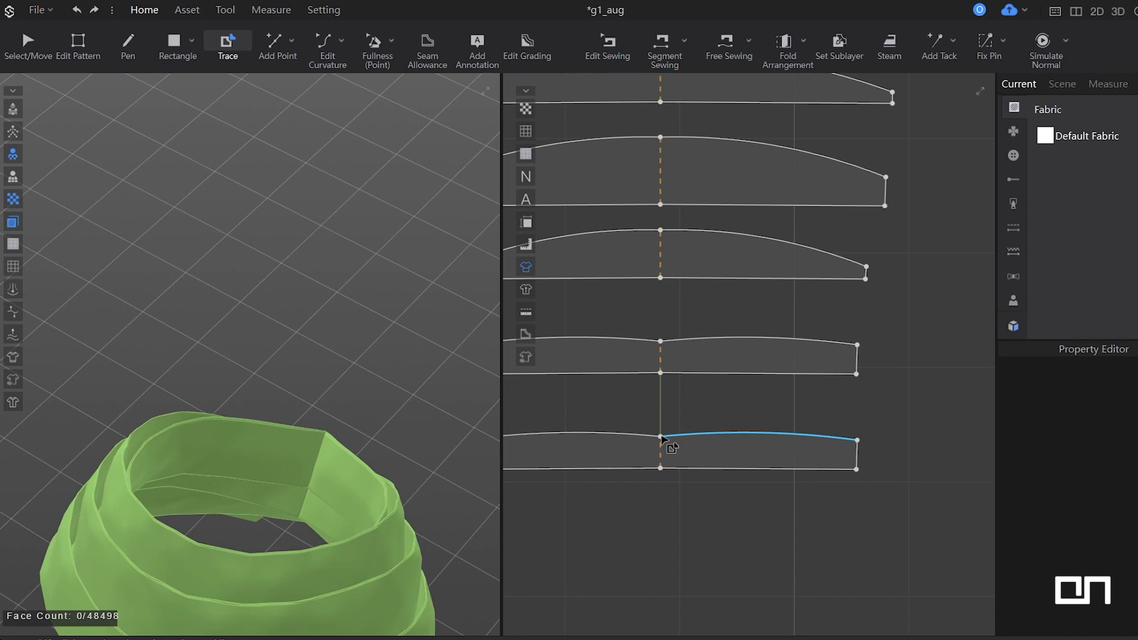
key(h)
scroll(661, 439, up, 4)
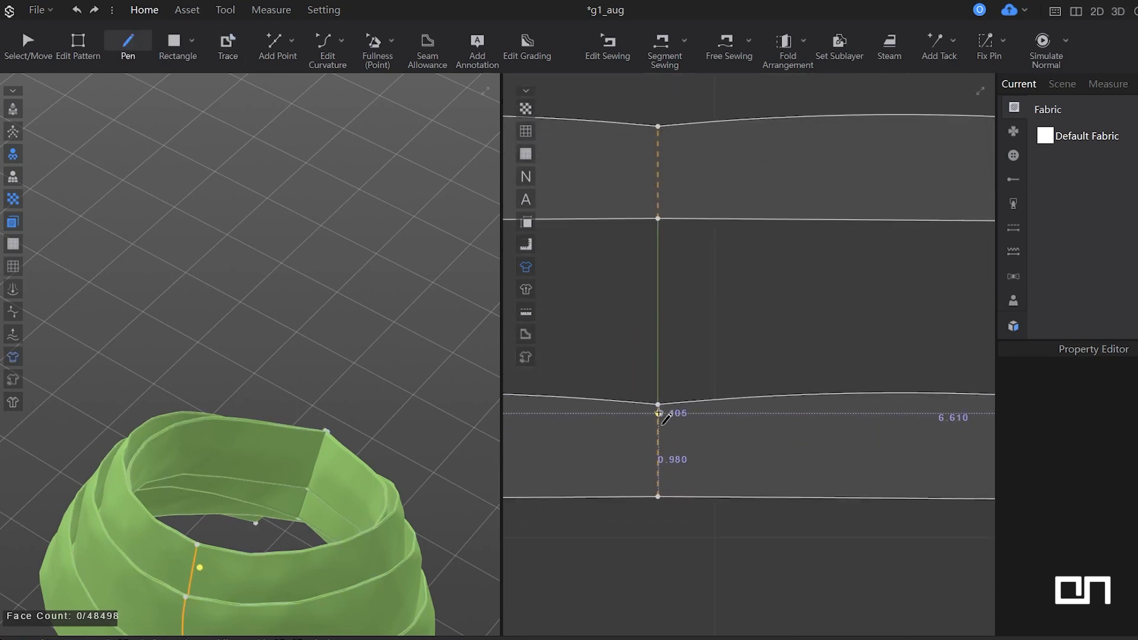
click(658, 405)
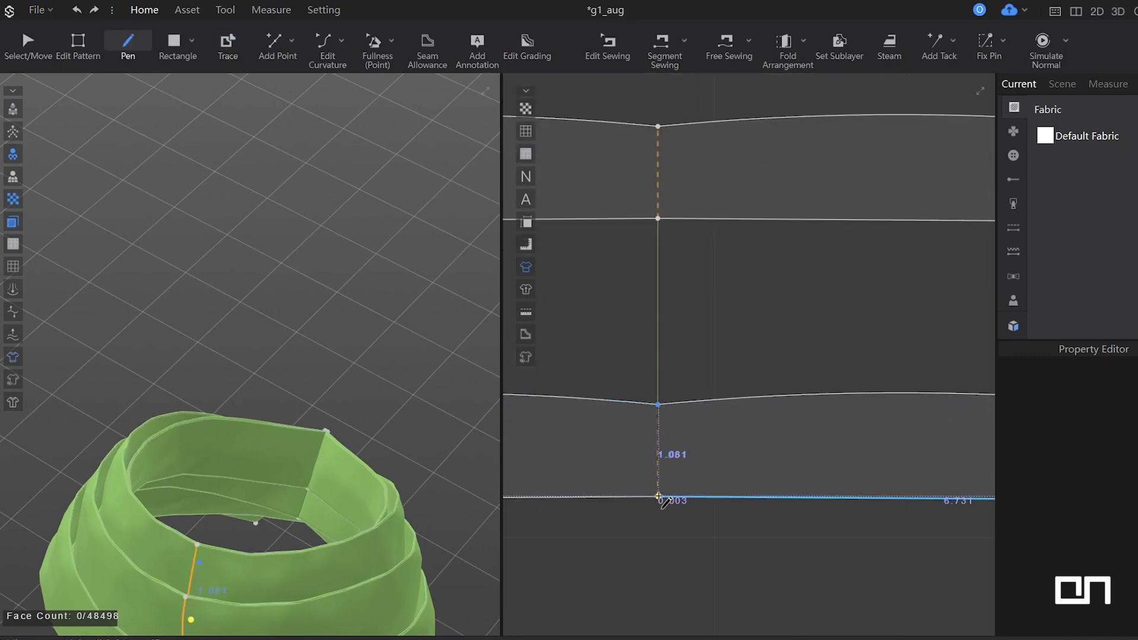
click(658, 496)
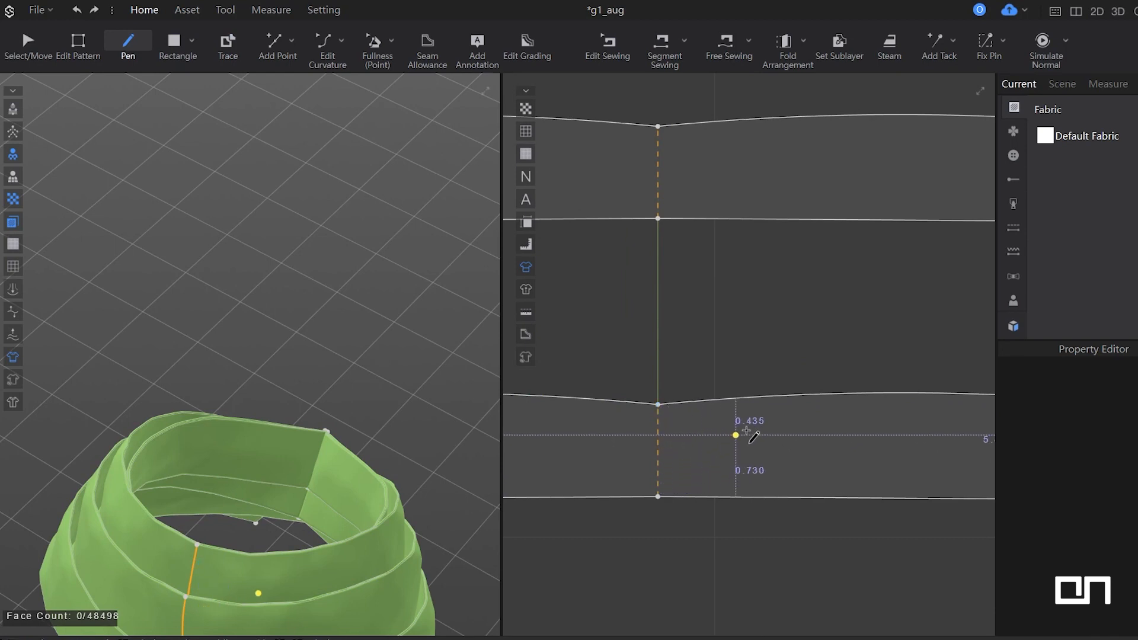
scroll(753, 437, down, 5)
Shorten the end edges of the two lowest neck pieces by moving the upper end corner down.
key(z)
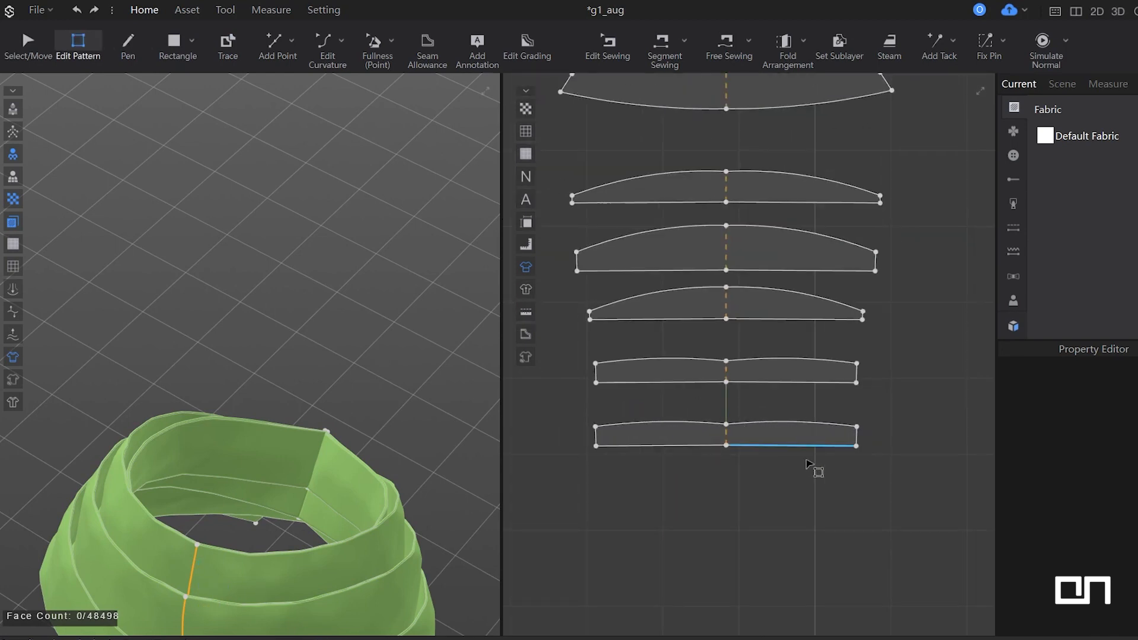
click(865, 429)
scroll(865, 314, up, 3)
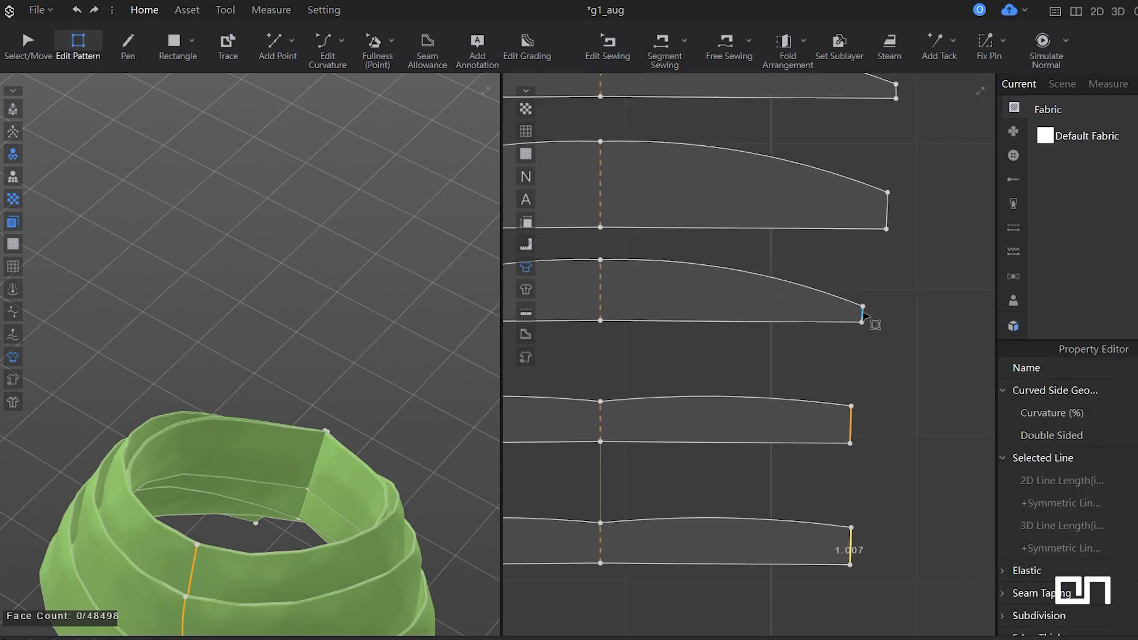
middle_drag(895, 204, 894, 243)
click(891, 250)
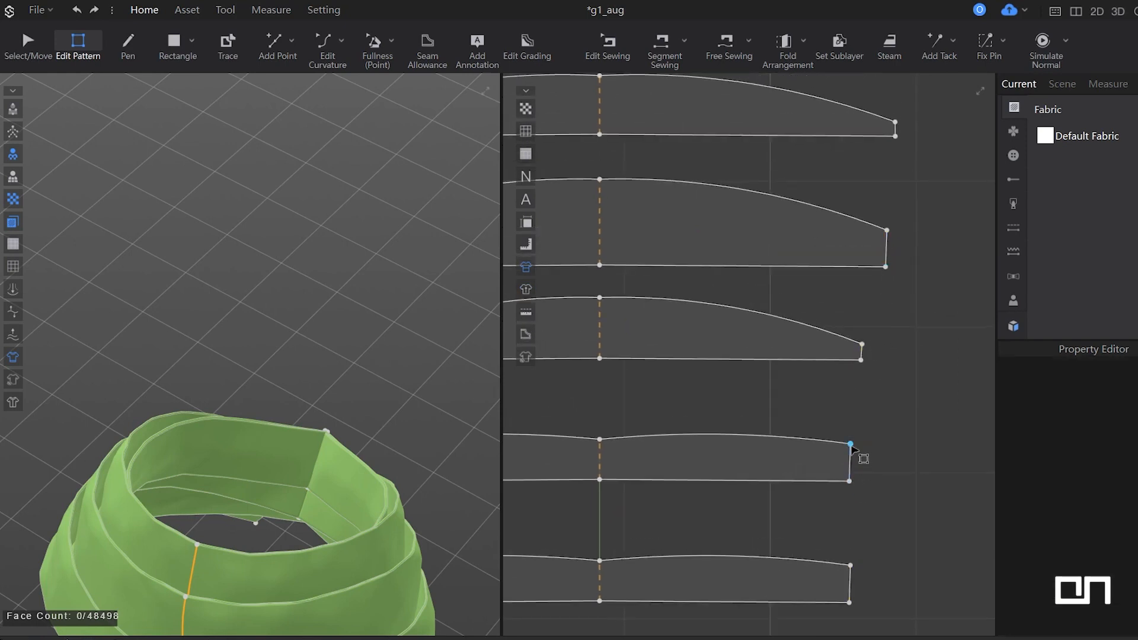
drag(851, 445, 850, 463)
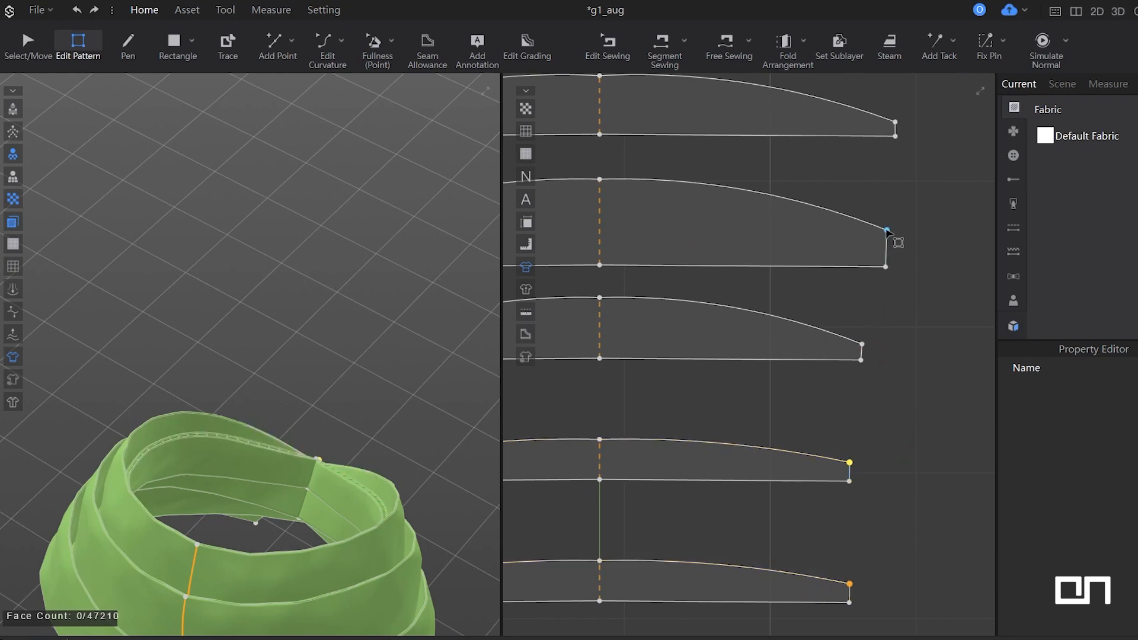
Narrow the ends of the fourth and fifth neck pieces from the bottom by moving their upper end corners down.
drag(888, 230, 886, 255)
right_drag(920, 213, 890, 293)
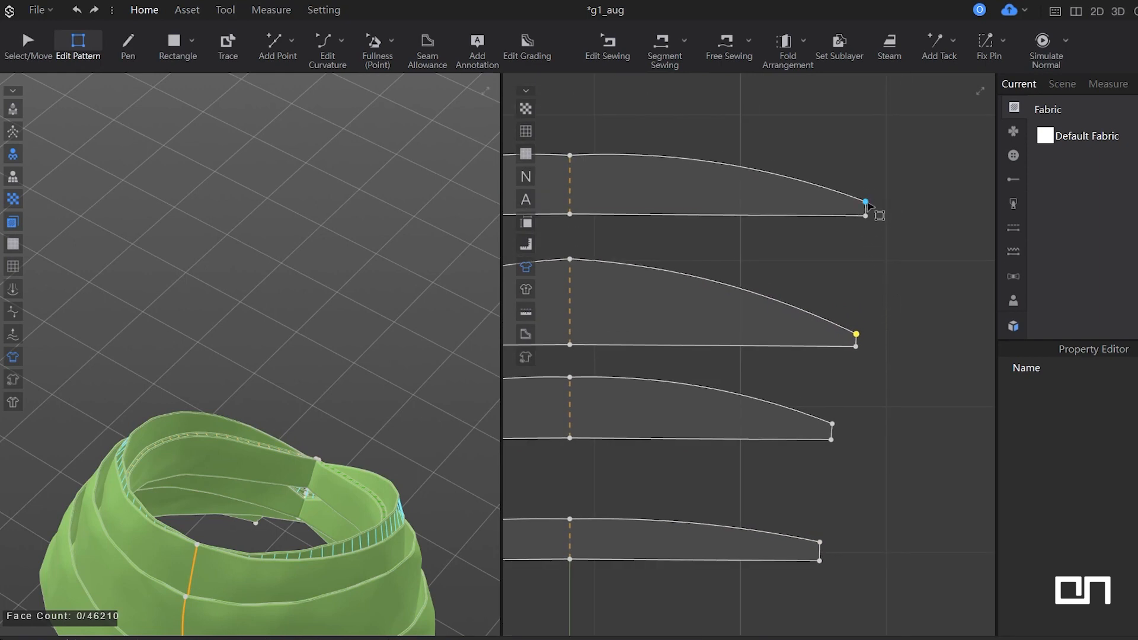
scroll(866, 204, up, 4)
drag(866, 203, 863, 216)
scroll(893, 225, down, 4)
middle_drag(883, 236, 848, 440)
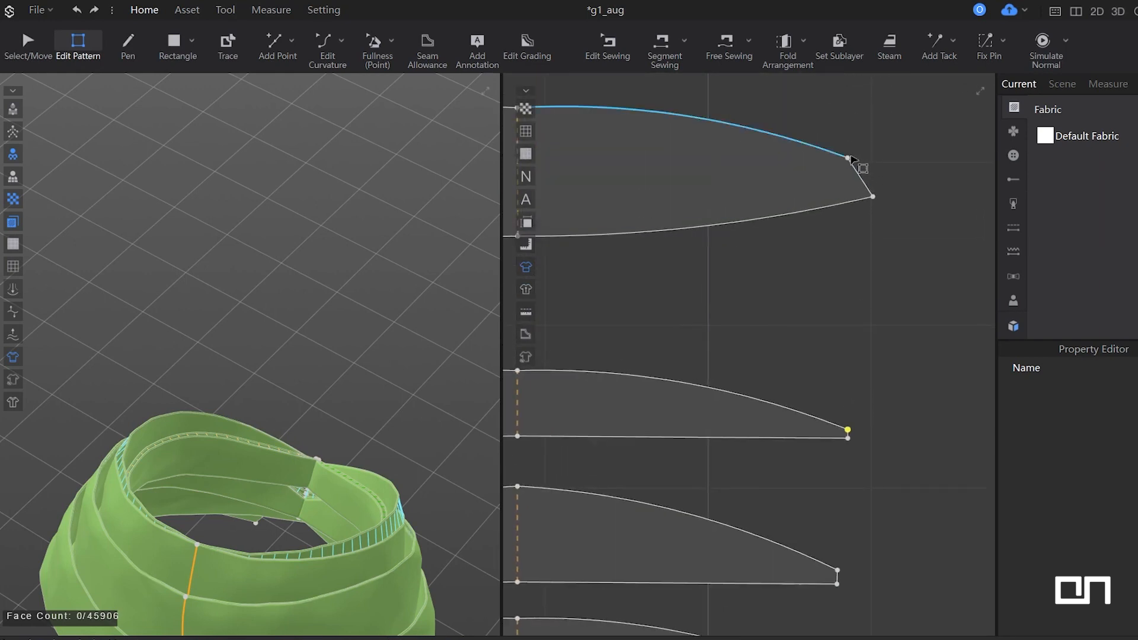
Narrow the large lens-shaped piece's ends by moving its upper end corner close to the lower one, and check the collar from the front.
drag(850, 157, 866, 185)
key(2)
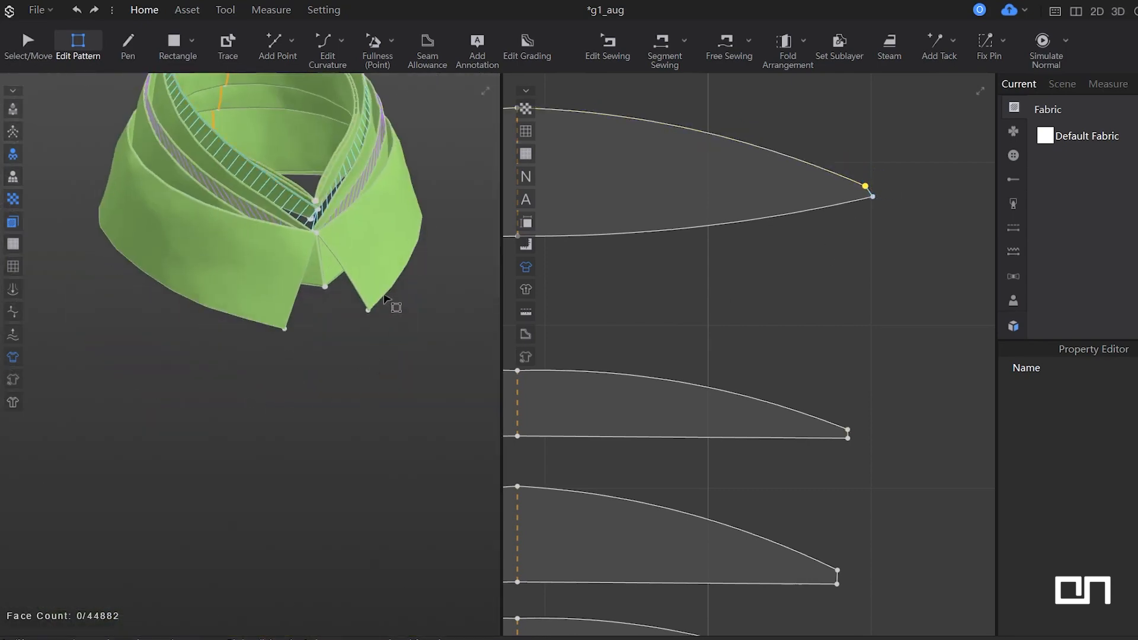
scroll(866, 449, down, 4)
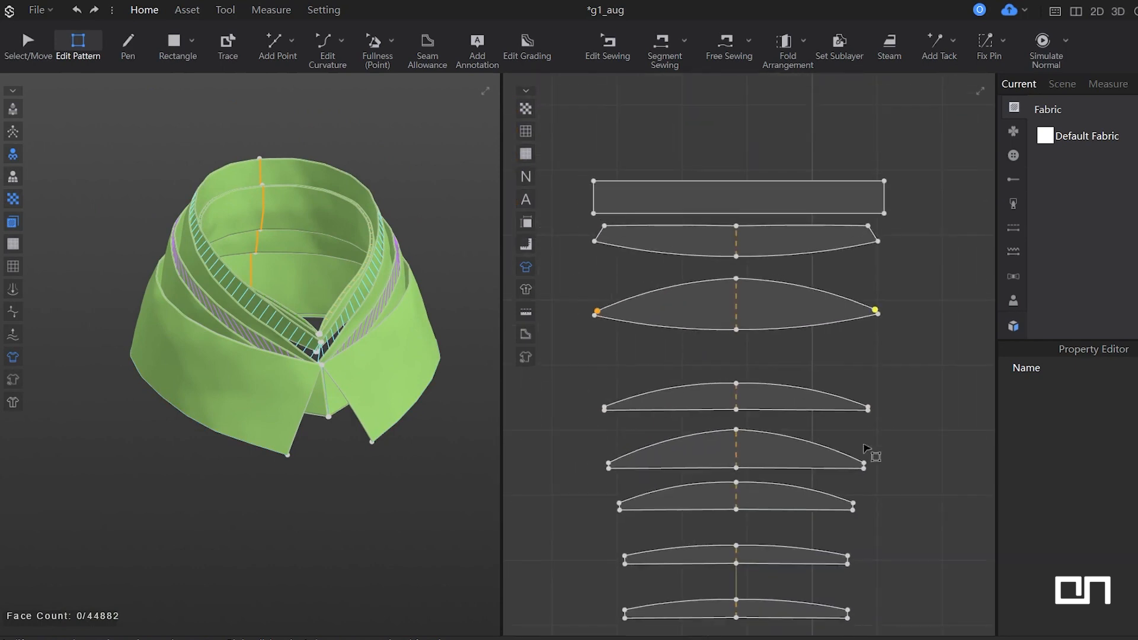
right_drag(865, 448, 830, 283)
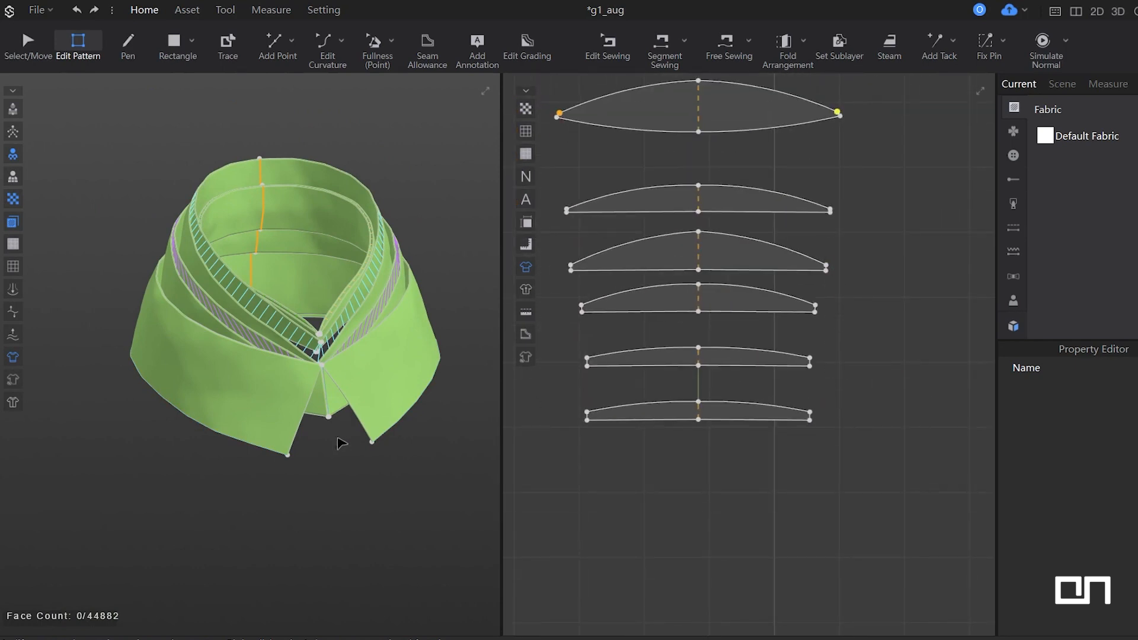
Narrow the ends of the piece below the rectangle by moving its lower end corner up and inward, close to the upper one.
key(q)
click(335, 419)
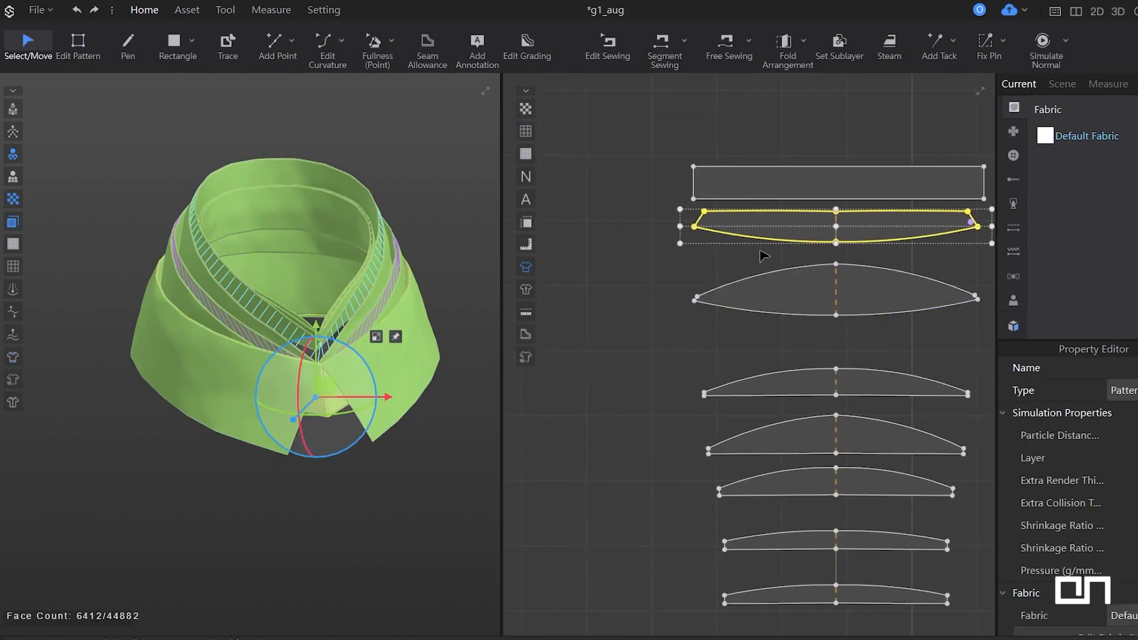
scroll(723, 266, up, 2)
middle_drag(678, 278, 559, 347)
key(z)
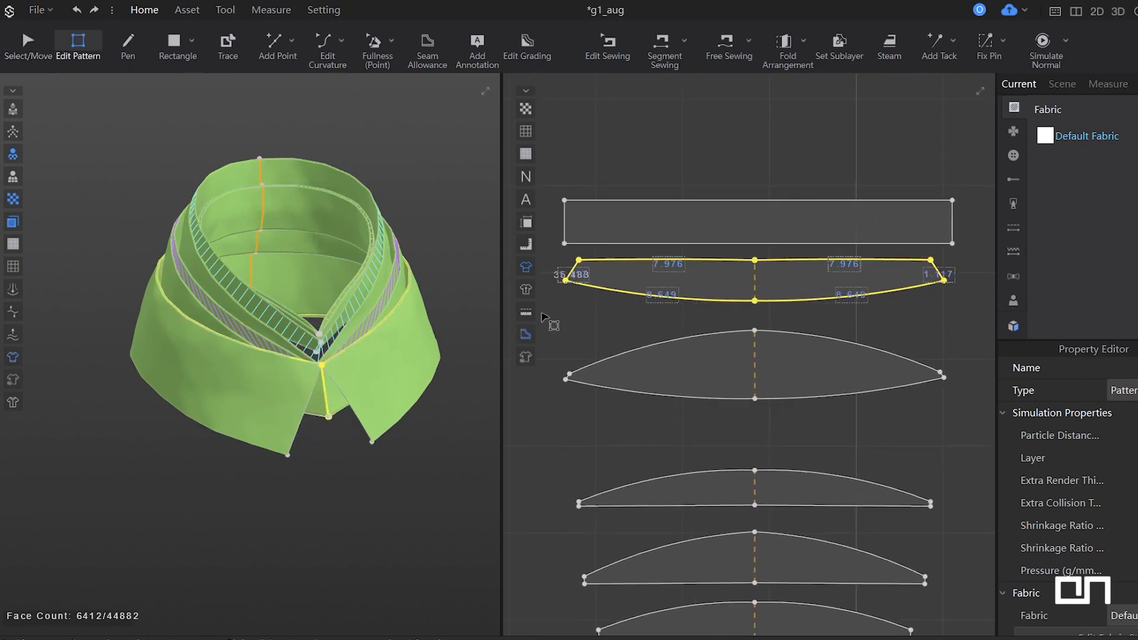
click(561, 295)
scroll(562, 296, down, 5)
scroll(561, 292, up, 4)
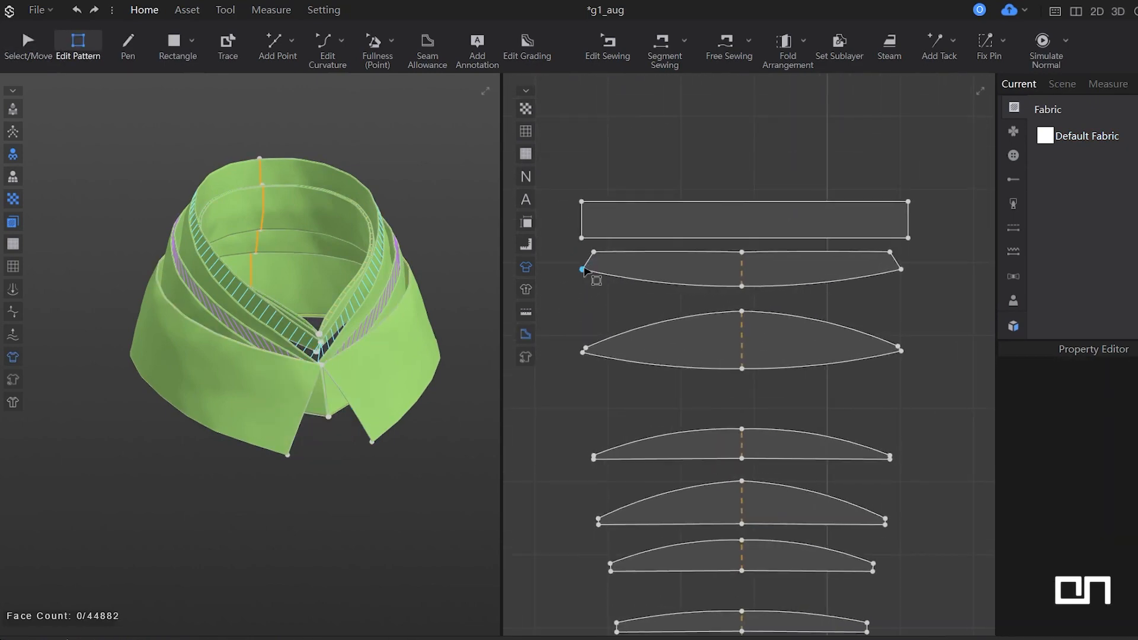
scroll(583, 270, up, 3)
drag(581, 269, 598, 246)
scroll(598, 247, down, 4)
scroll(573, 315, down, 1)
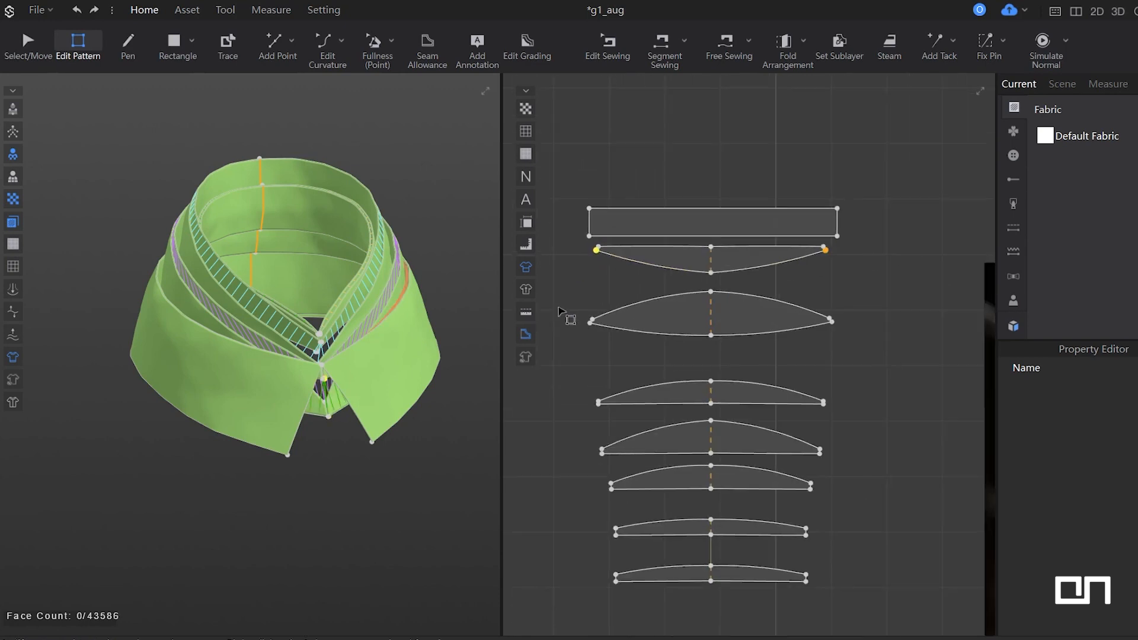
Simulate the layered collar to close the seams around the narrowed front ends, and inspect the front opening.
click(556, 310)
scroll(415, 379, down, 1)
scroll(402, 398, up, 4)
scroll(407, 379, up, 1)
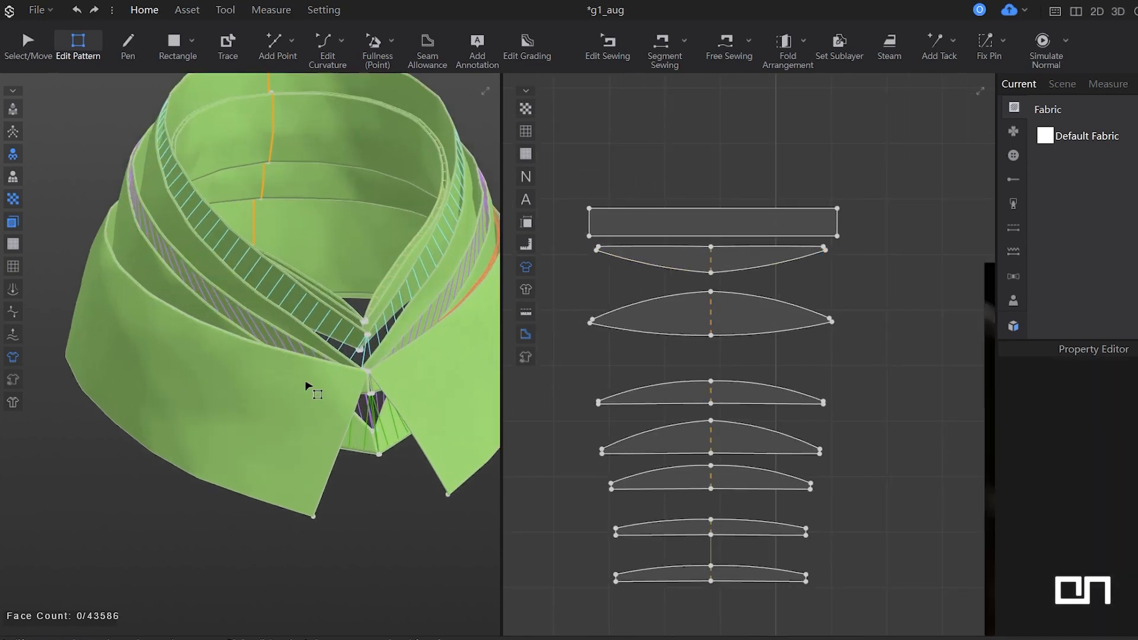
key(q)
key(space)
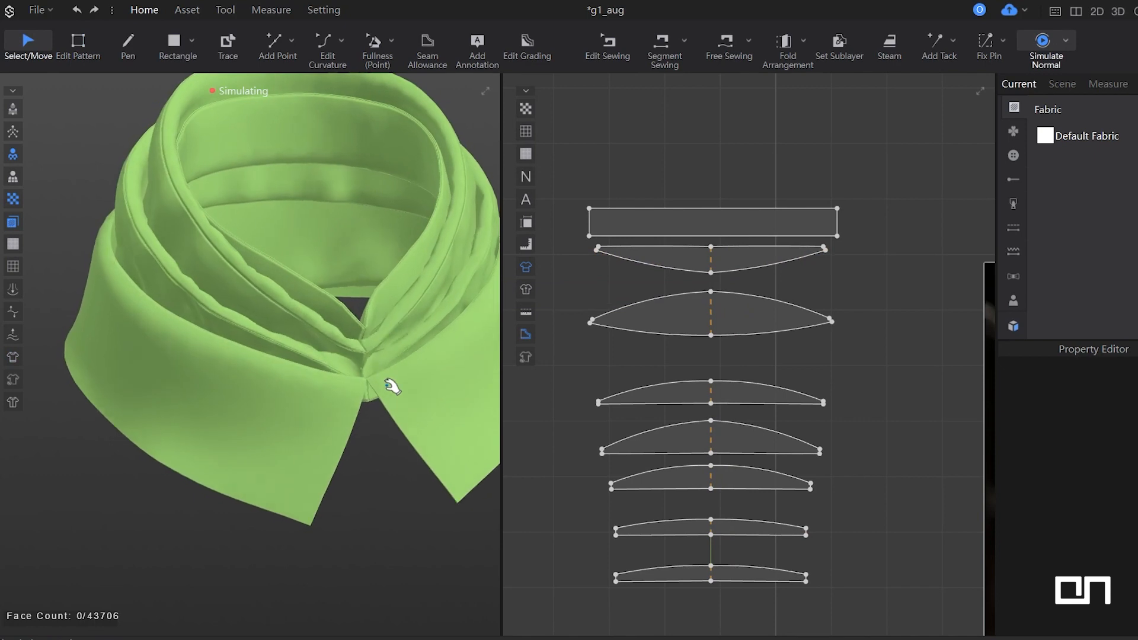
key(space)
drag(349, 371, 415, 386)
key(space)
Lower the fold strength of all the collar seams to its minimum and simulate the layered collar.
key(z)
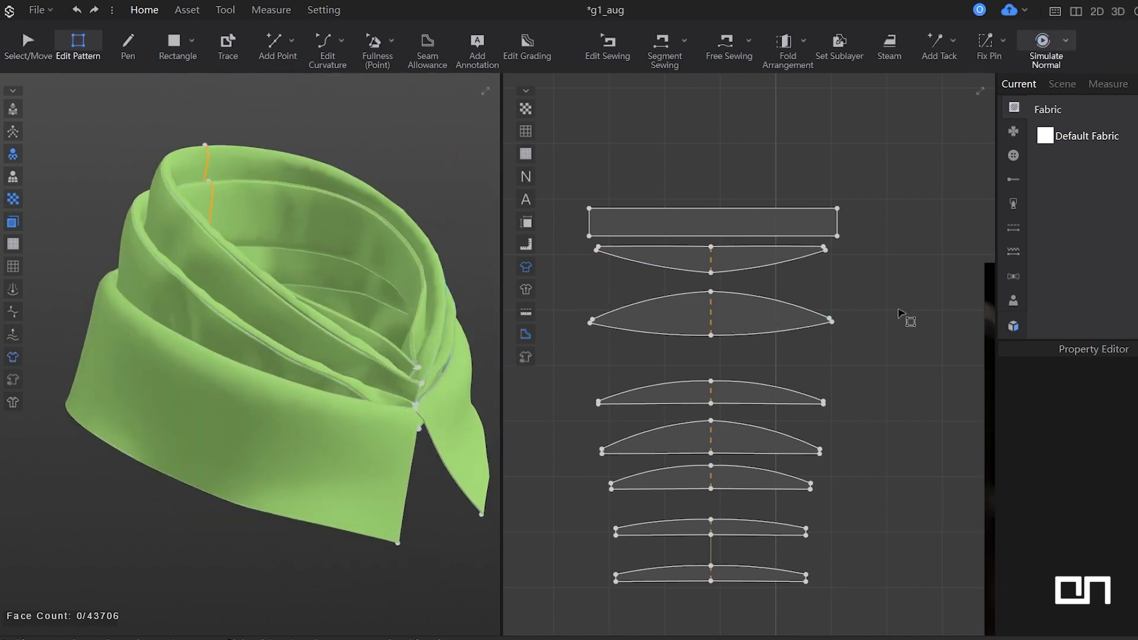
key(b)
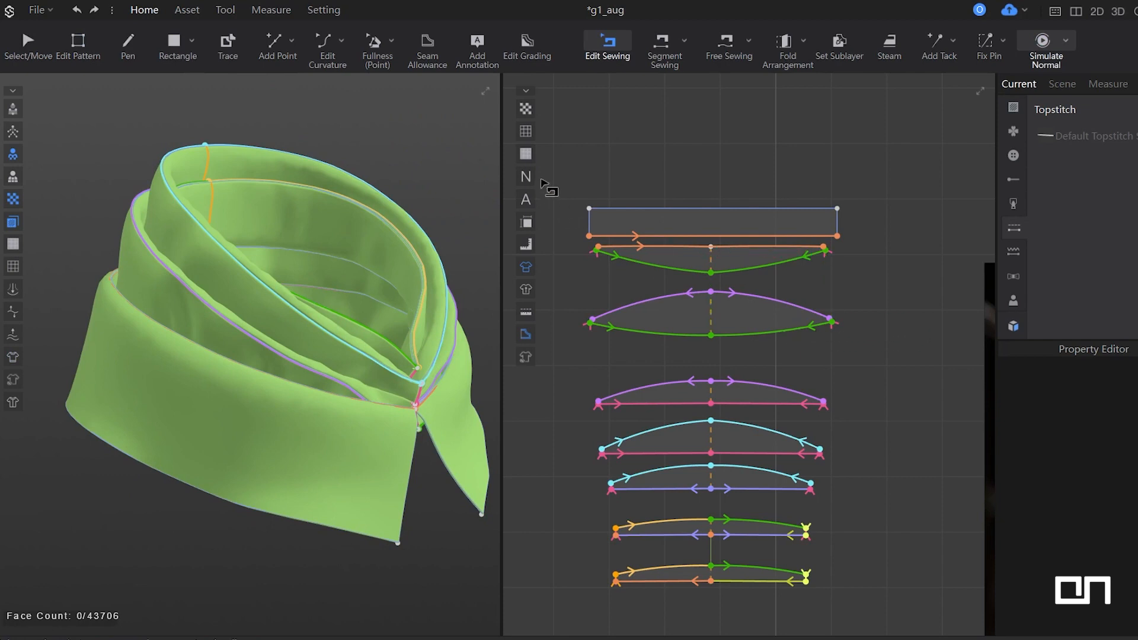
click(661, 242)
click(578, 156)
drag(565, 192, 884, 600)
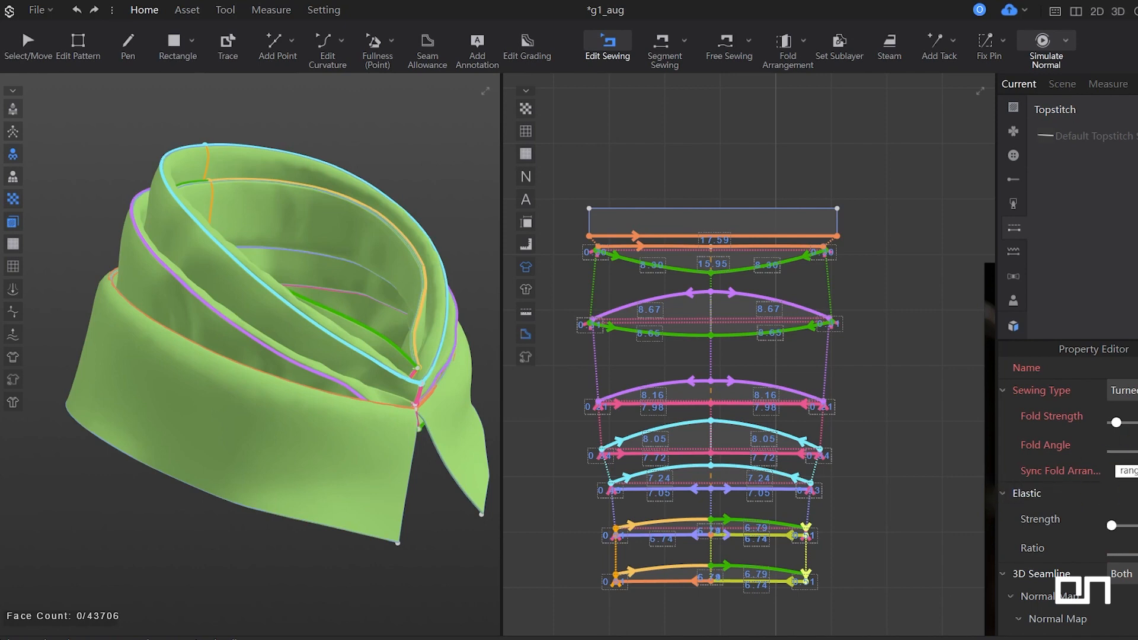
click(1114, 421)
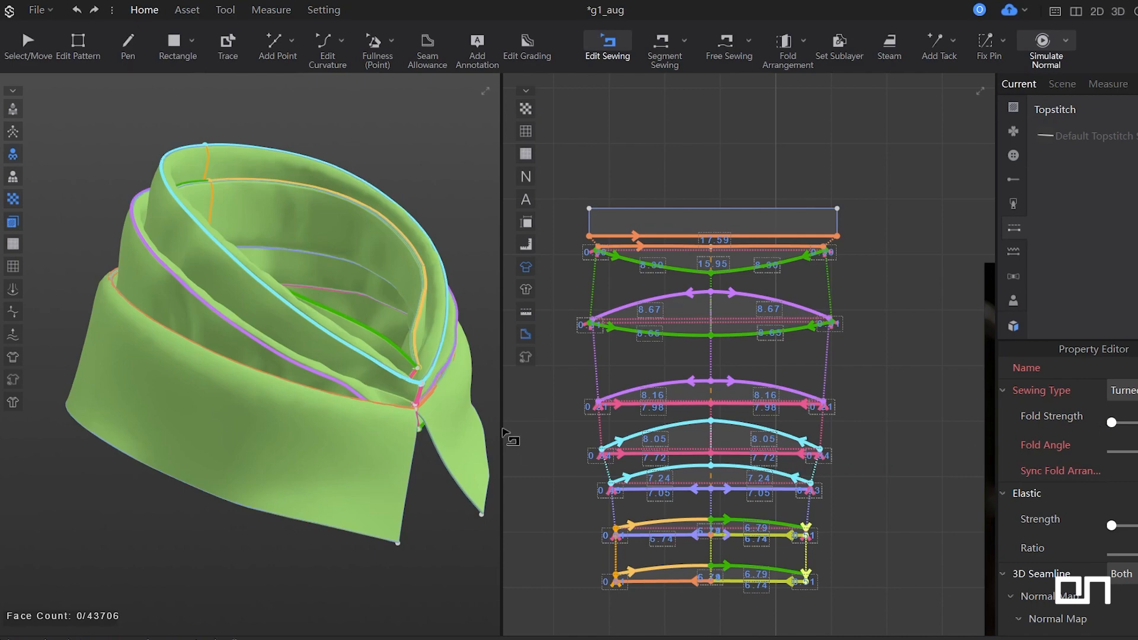
key(space)
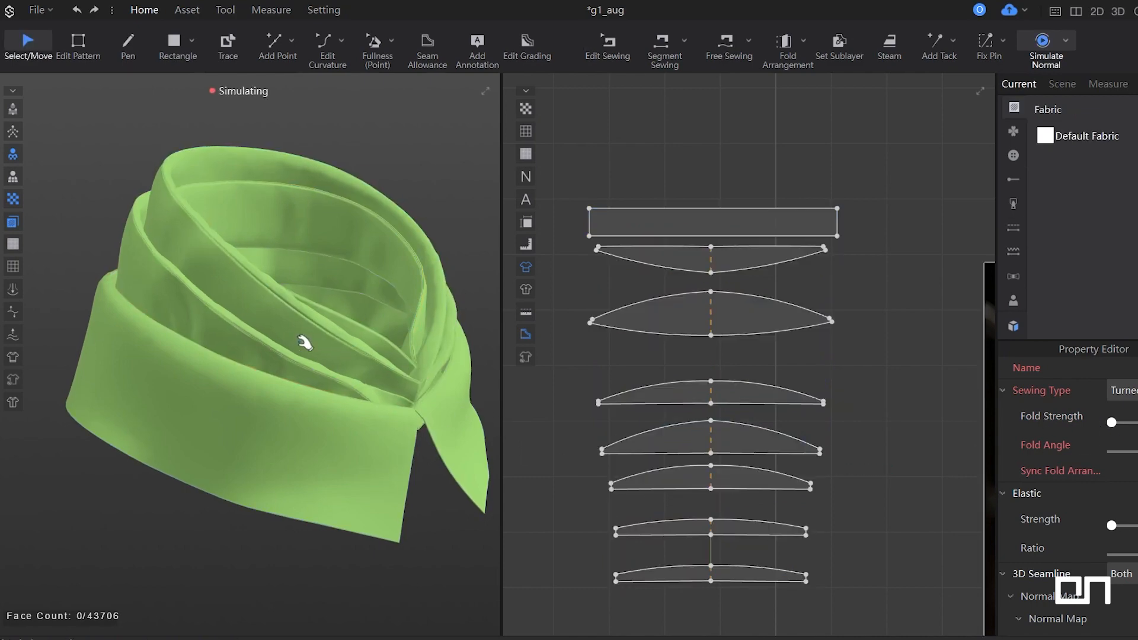
key(space)
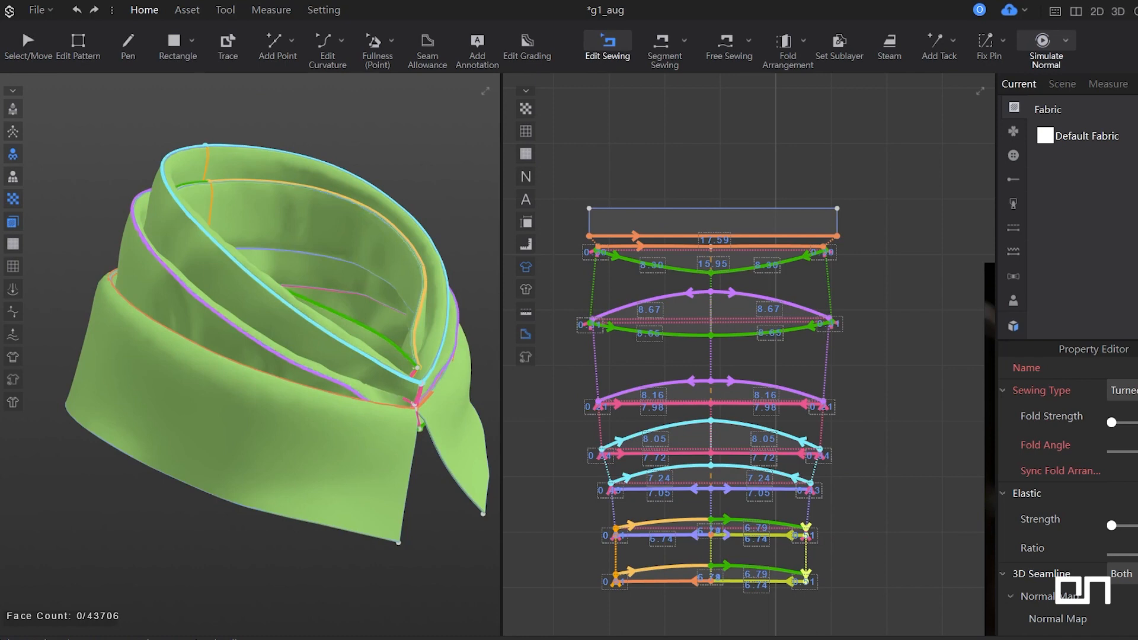
scroll(1100, 365, down, 1)
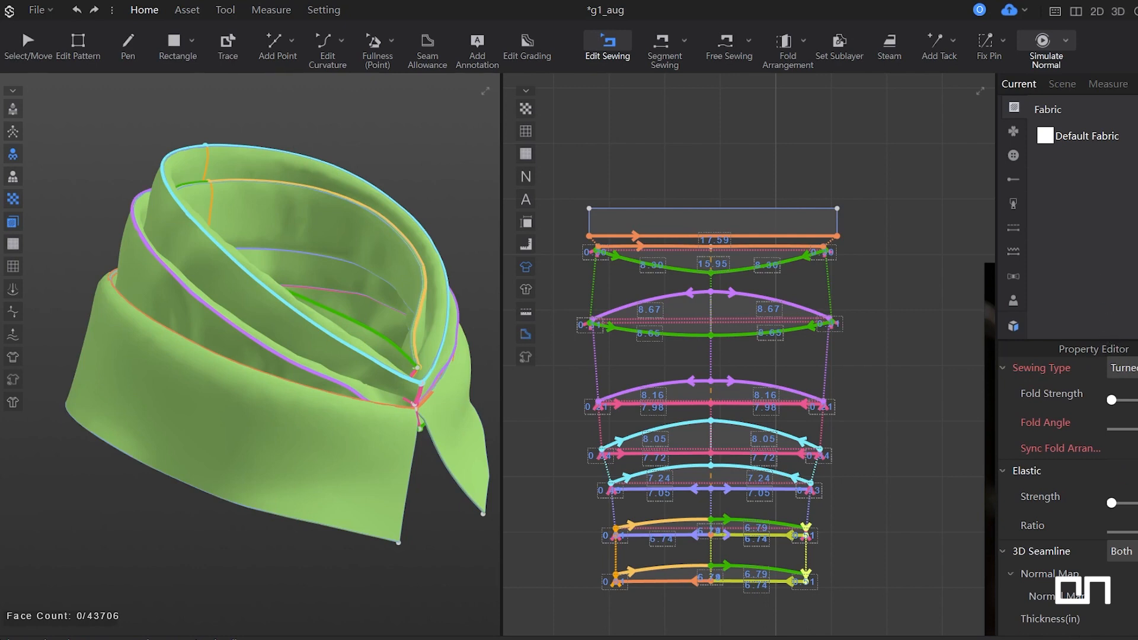
click(866, 473)
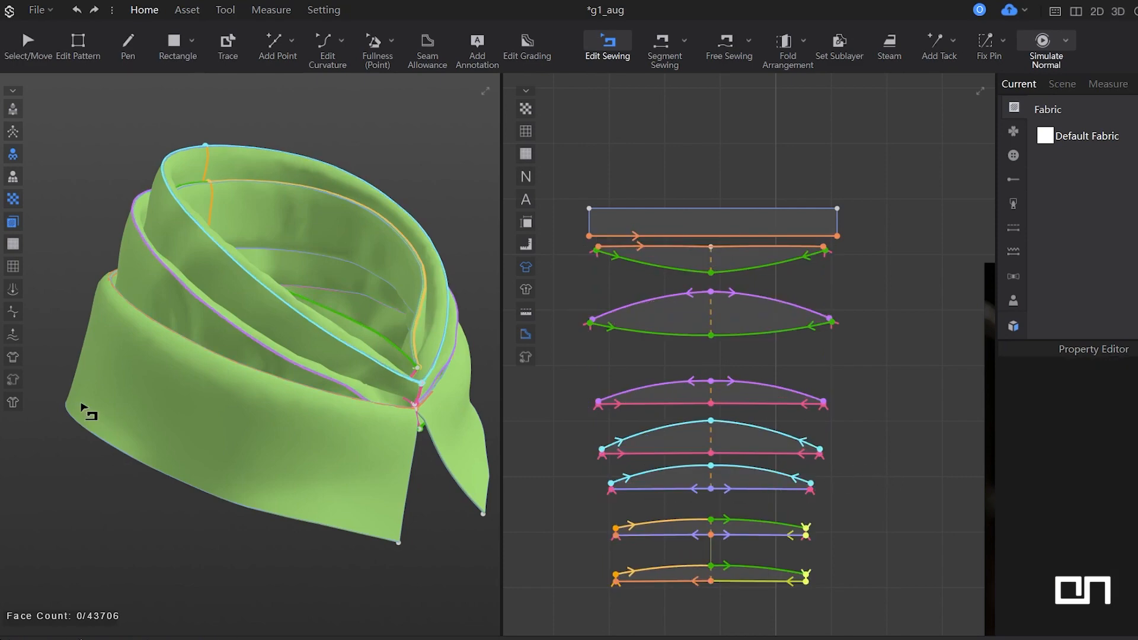
Simulate the collar again and inspect the layered folds at the front opening.
key(space)
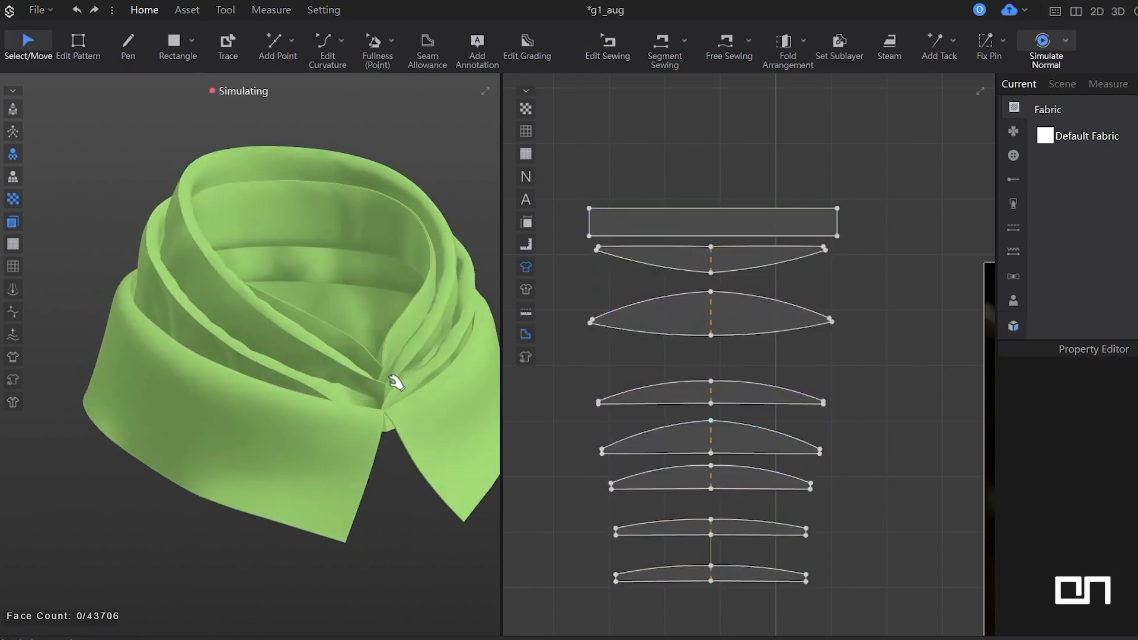
key(space)
right_drag(391, 380, 370, 415)
key(space)
key(space)
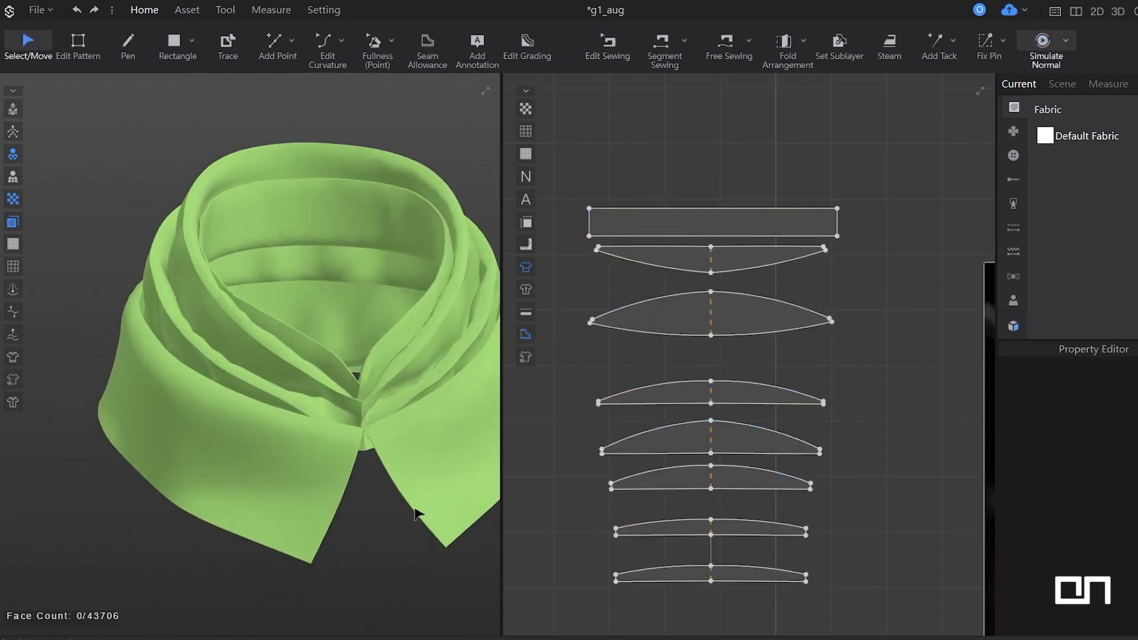
Narrow both ends of the rectangular outer collar piece by moving its two upper corners down close to the lower ones.
click(438, 526)
click(889, 261)
key(z)
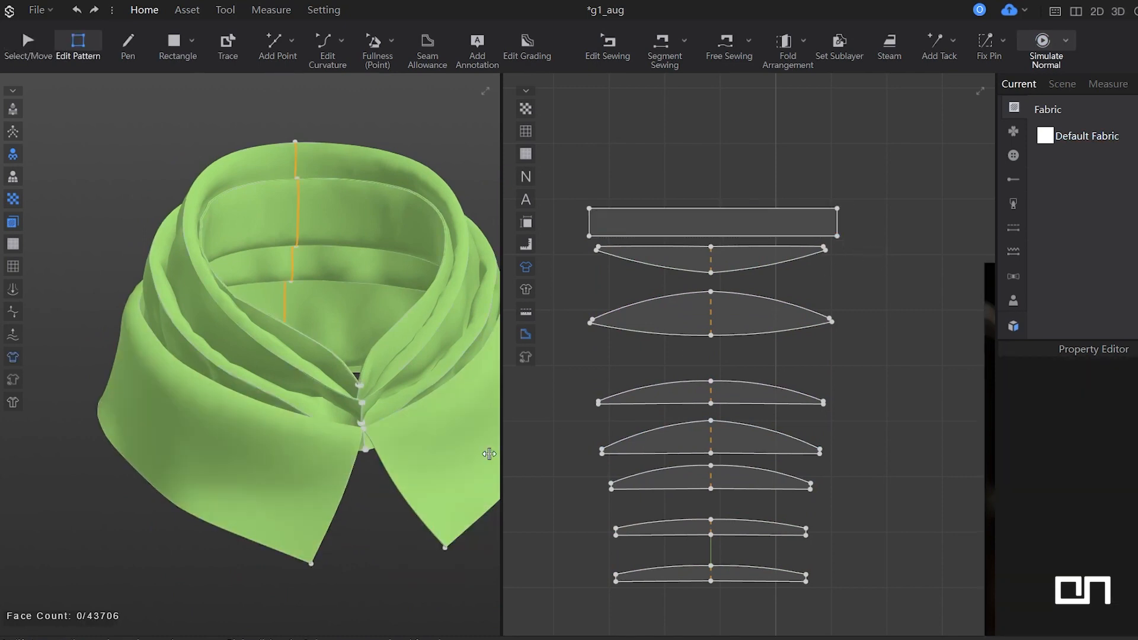
key(q)
click(437, 537)
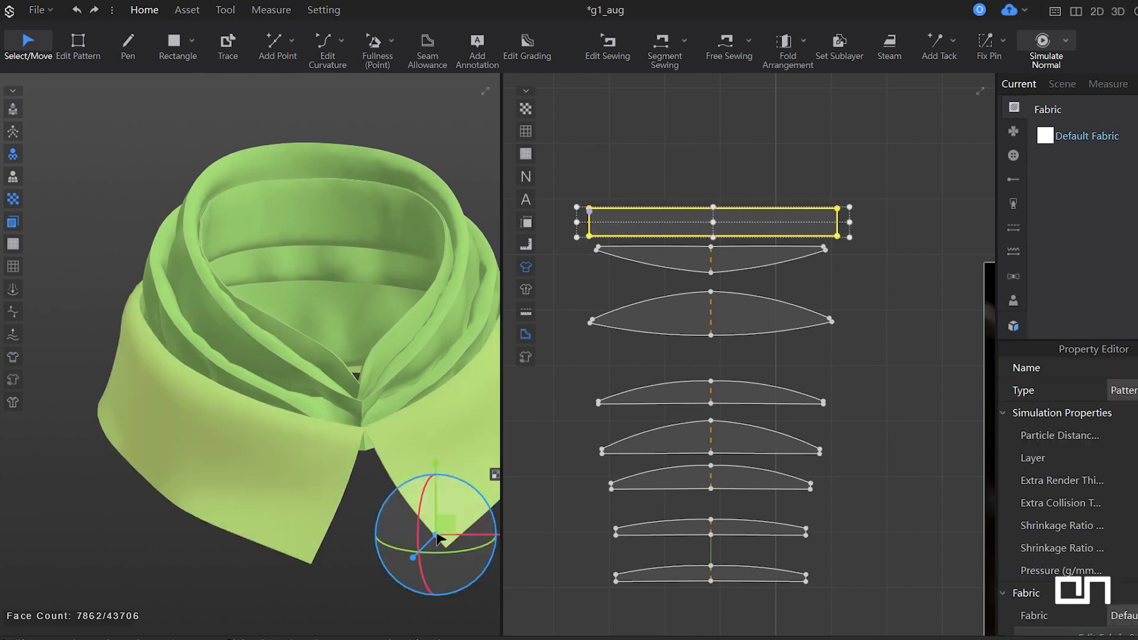
click(873, 243)
key(z)
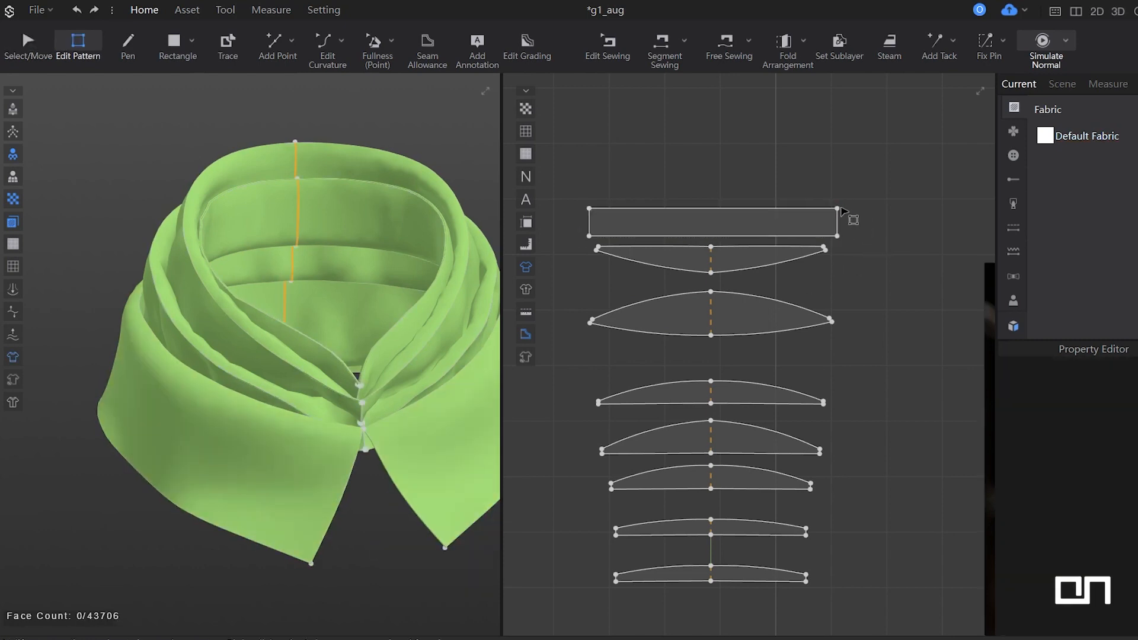
scroll(844, 216, up, 3)
click(839, 236)
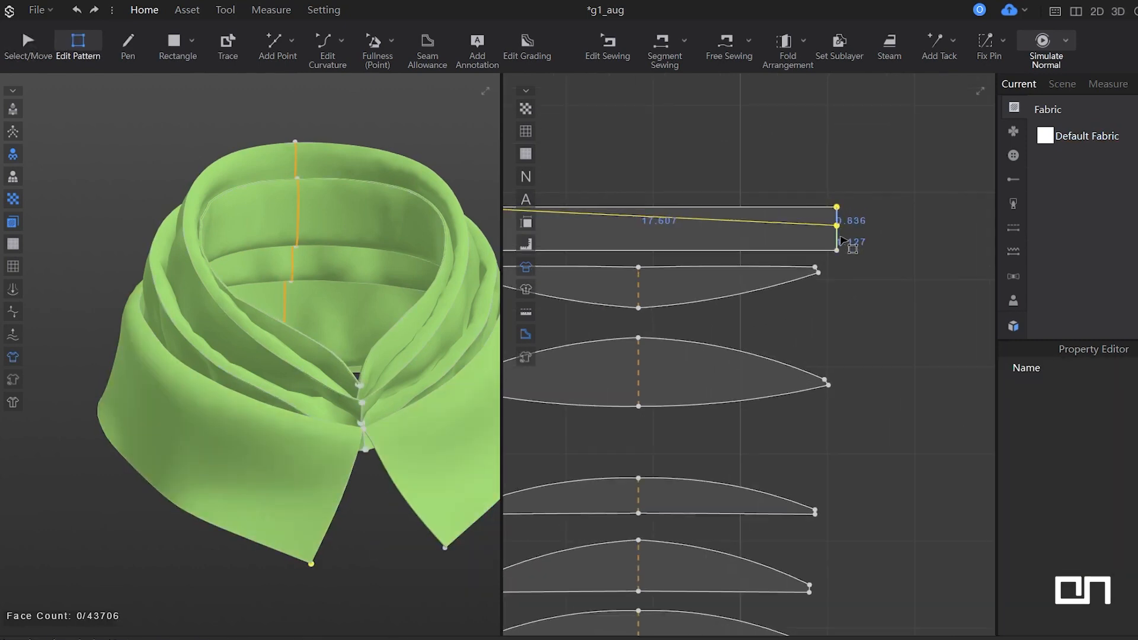
drag(842, 237, 838, 245)
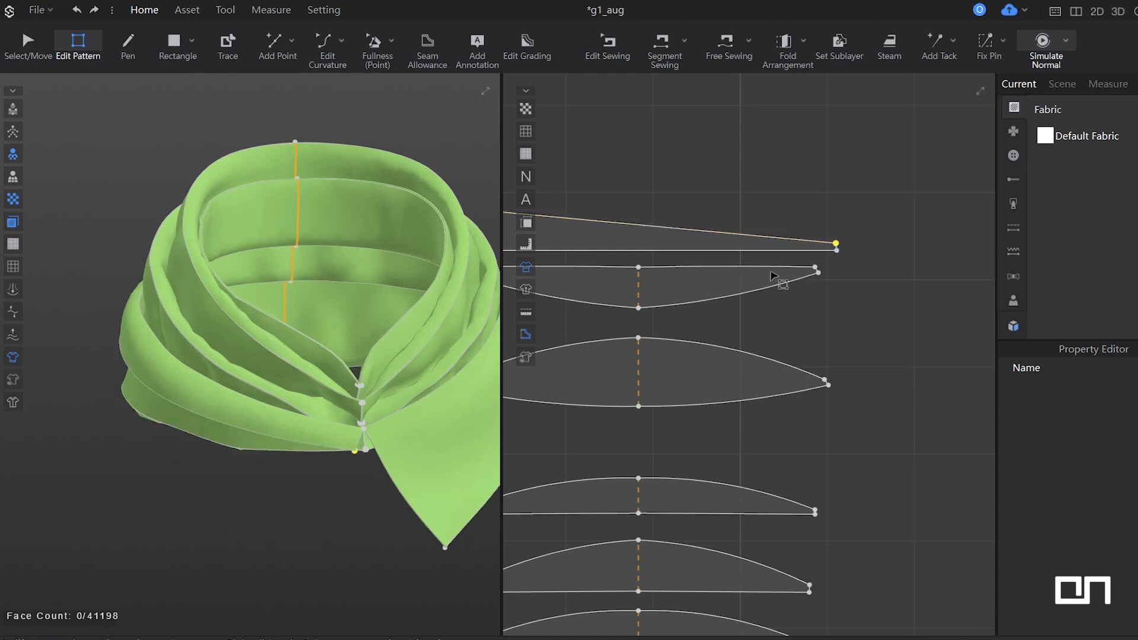
middle_drag(702, 255, 831, 275)
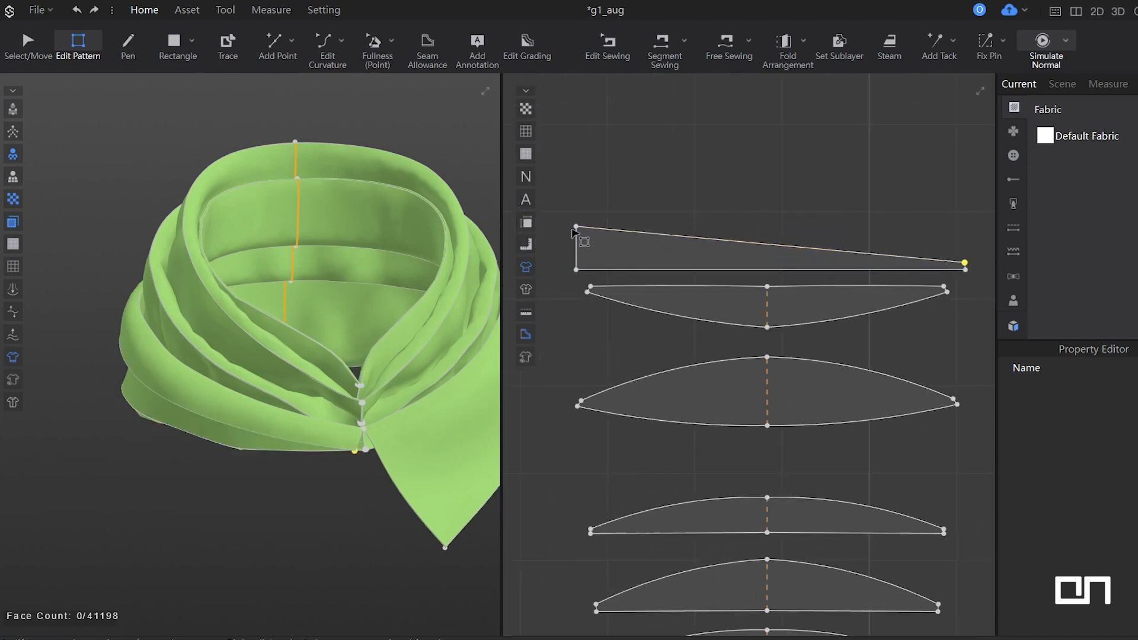
drag(578, 229, 579, 261)
Curve the outer collar piece's upper edge upward into a wide arc peaking at the middle.
key(v)
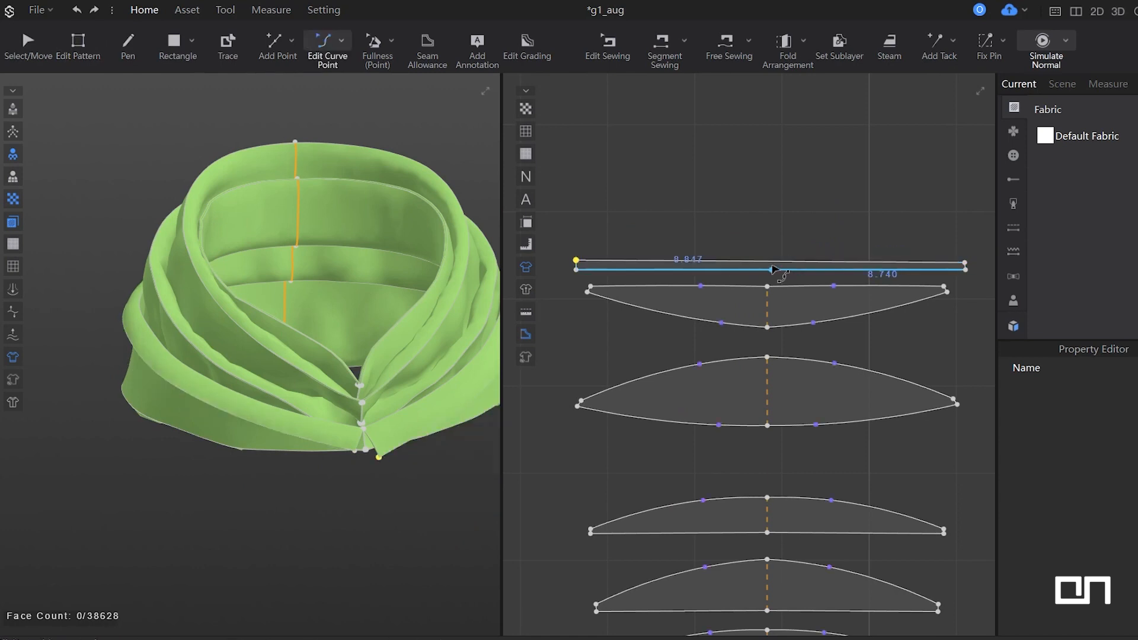
drag(770, 262, 770, 211)
click(407, 513)
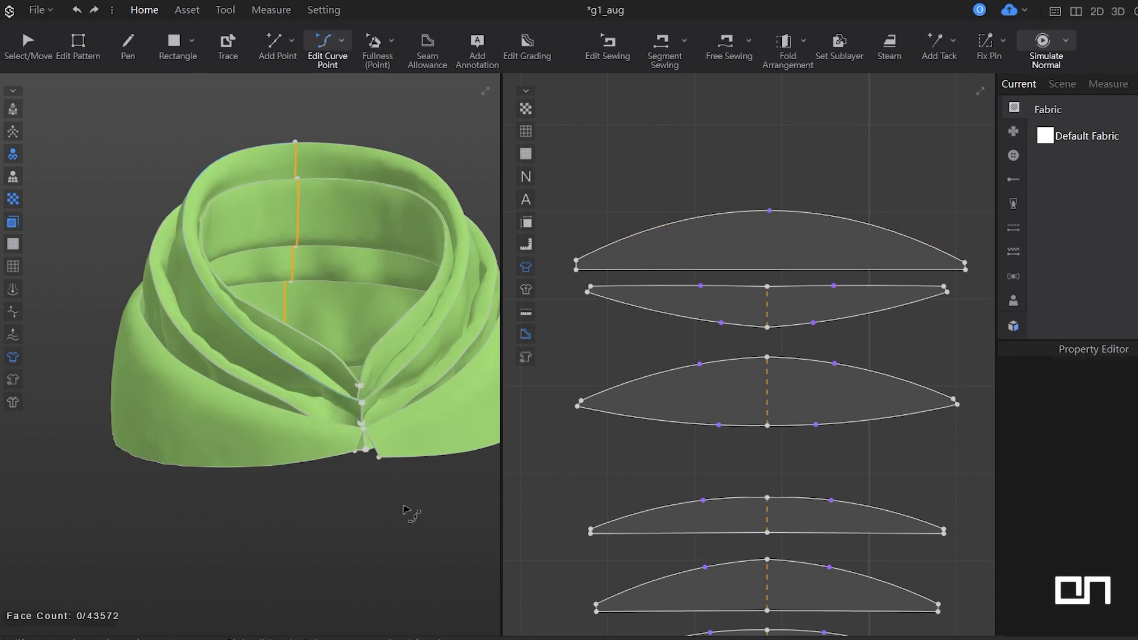
Sew the two short end edges of the outer collar piece to each other with Segment Sewing.
scroll(966, 284, up, 5)
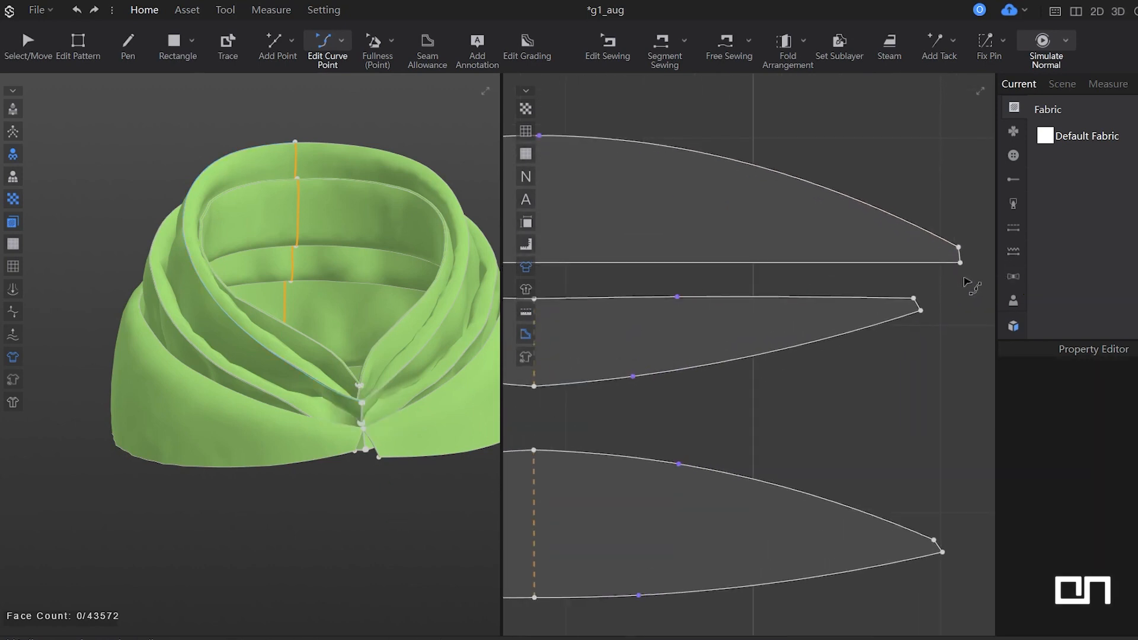
key(n)
click(958, 260)
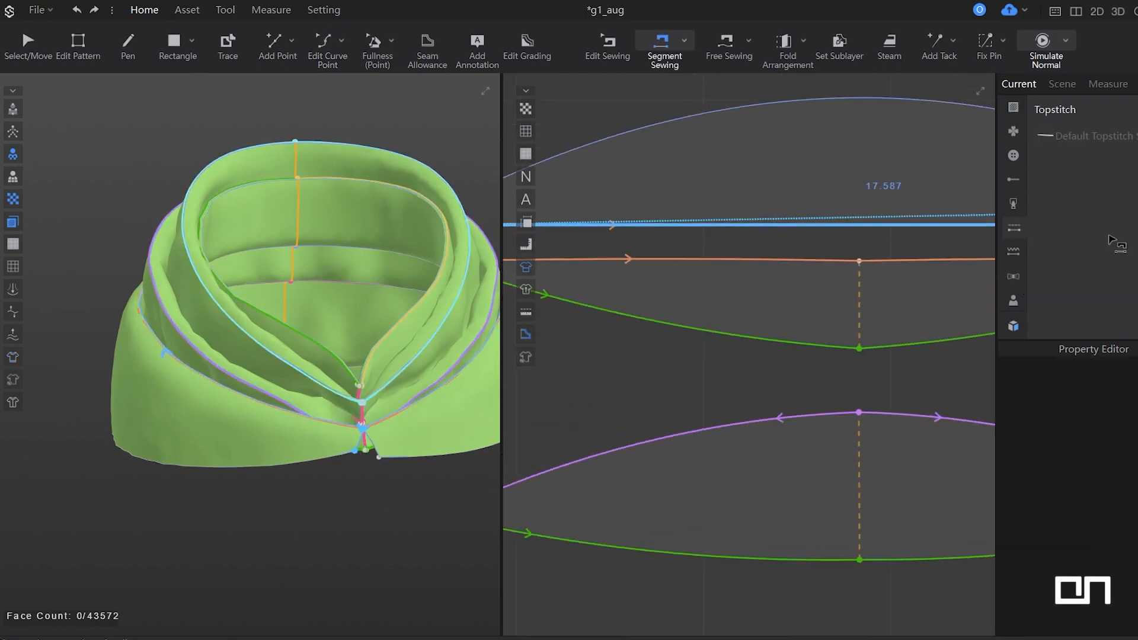
click(604, 256)
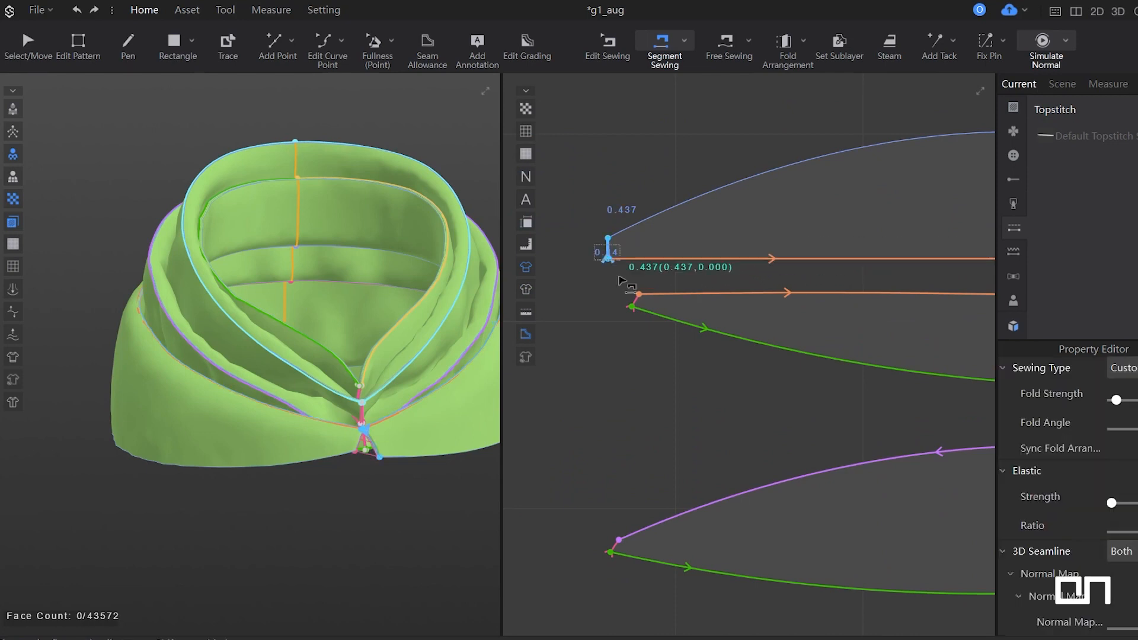
Shorten the left end edge of the outer collar piece by moving its upper corner slightly down toward the lower one.
key(b)
scroll(605, 243, up, 3)
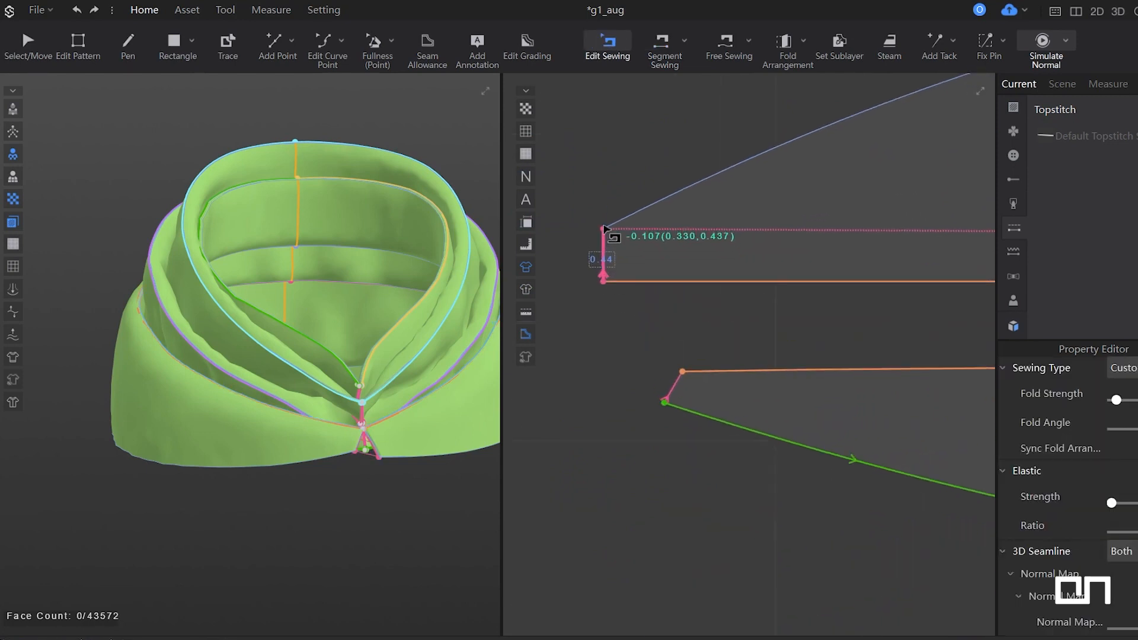
drag(604, 228, 624, 273)
key(z)
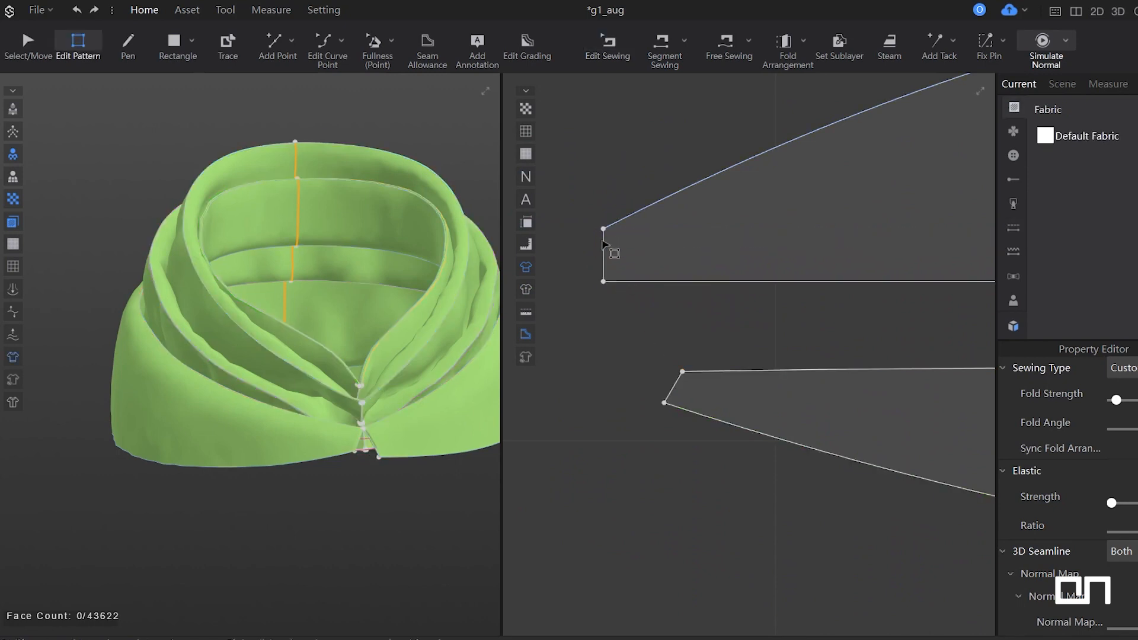
click(604, 232)
click(600, 226)
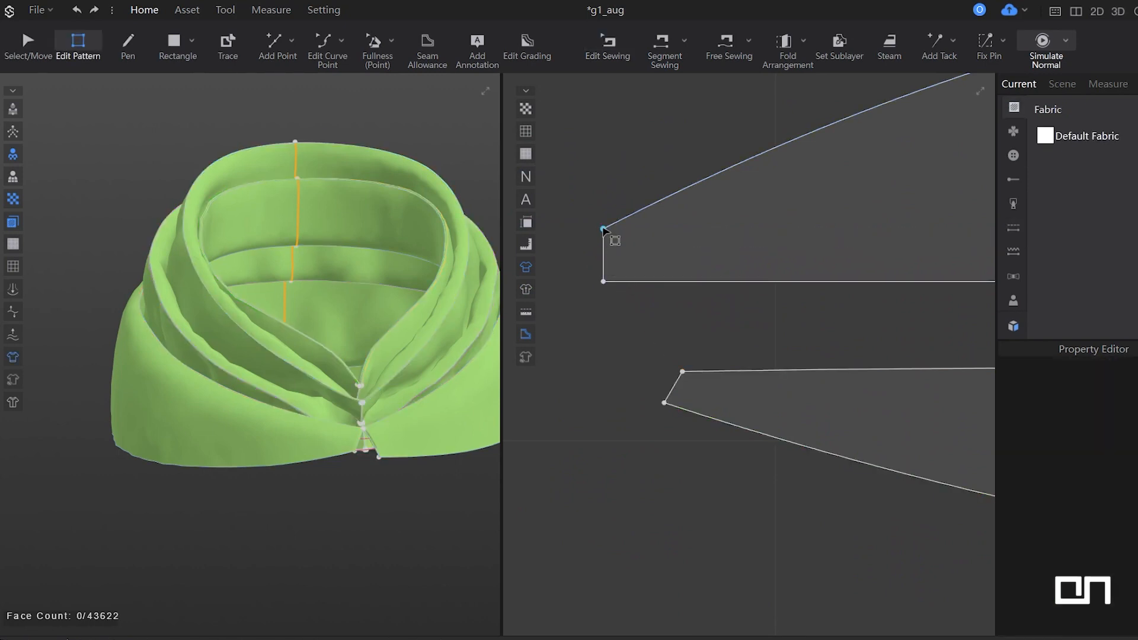
mouse_move(603, 230)
mouse_down()
mouse_move(605, 261)
mouse_move(605, 248)
mouse_up()
Simulate the collar with its front ends sewn together and pull the inner folds upward near the front.
key(b)
click(587, 241)
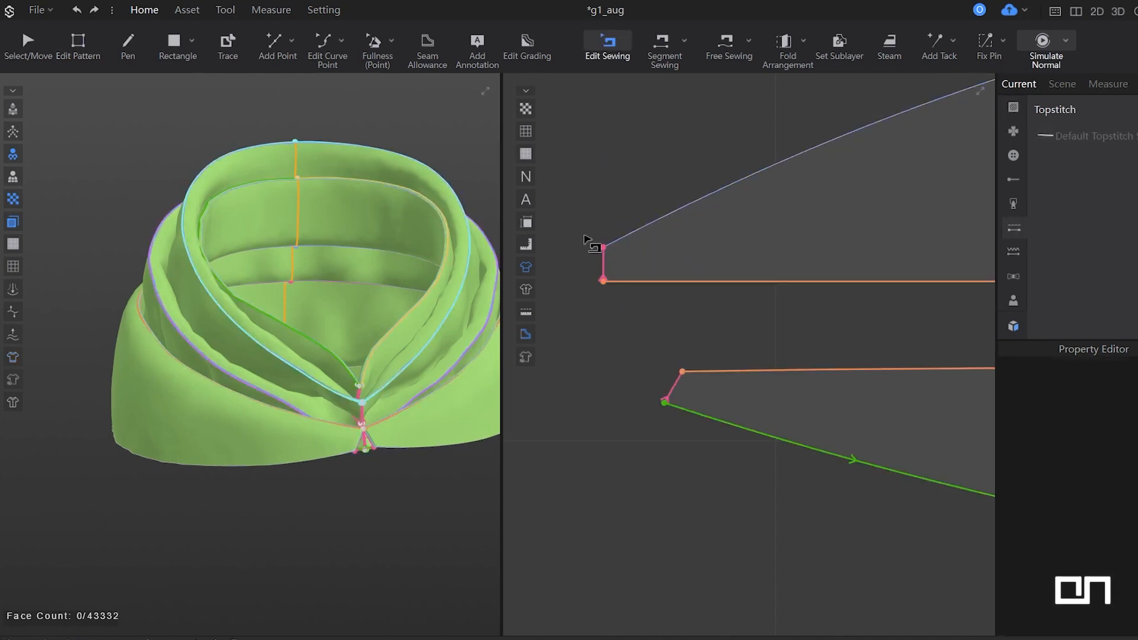
key(space)
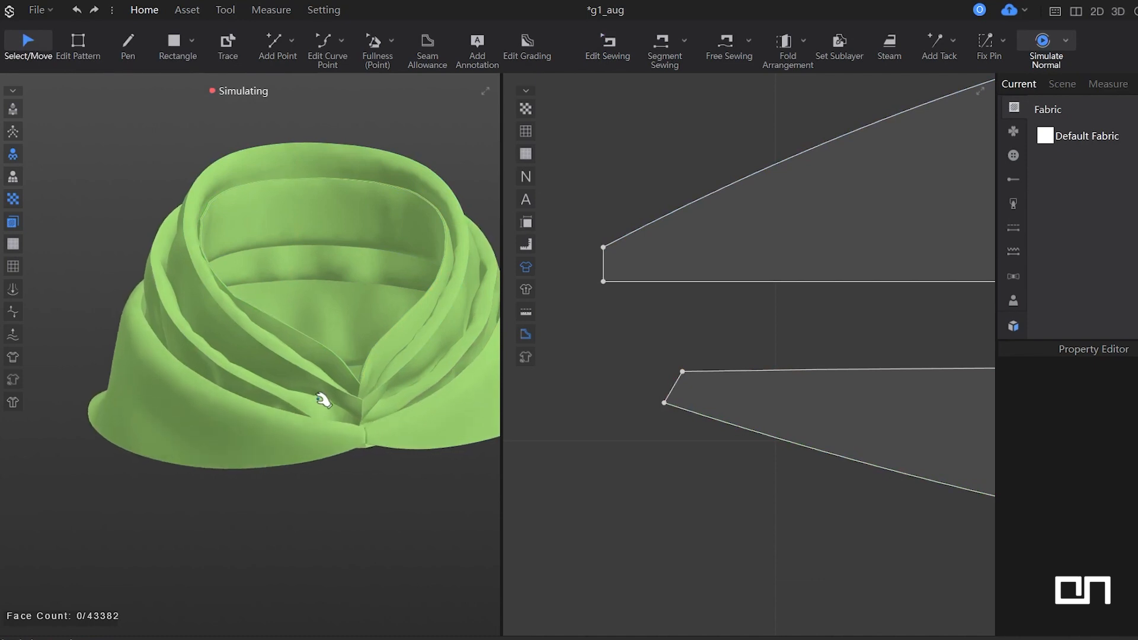
drag(311, 398, 340, 361)
Lower the fold angle to its minimum on the seams joining the second, third and fourth pieces from the top, and simulate the collar.
key(b)
scroll(806, 385, down, 7)
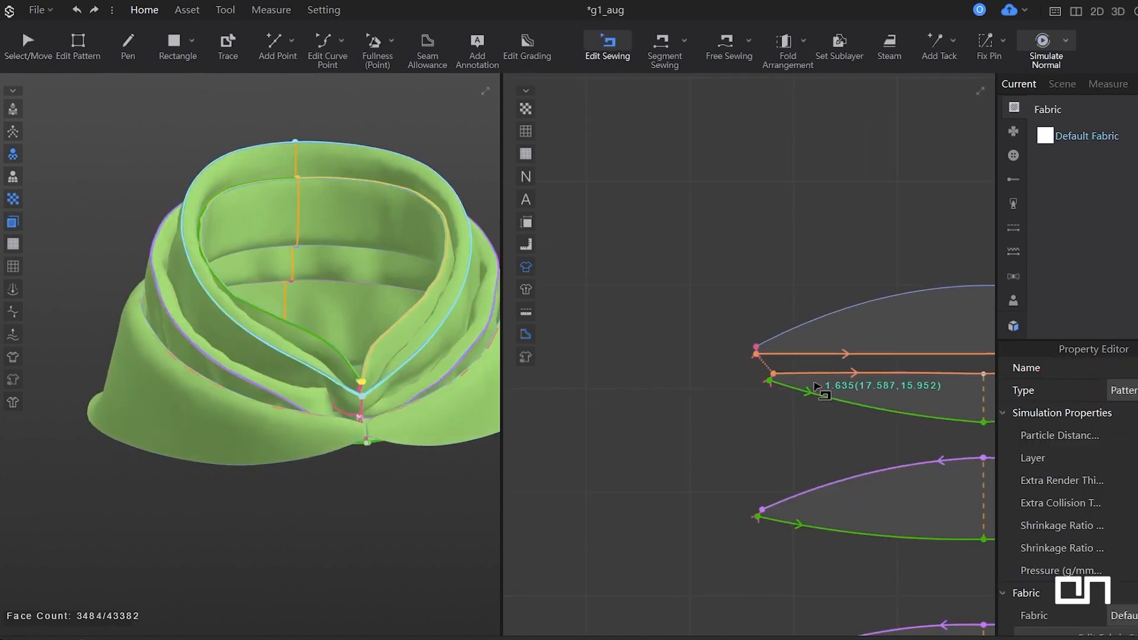
middle_drag(819, 389, 615, 228)
scroll(617, 234, down, 3)
drag(564, 172, 805, 498)
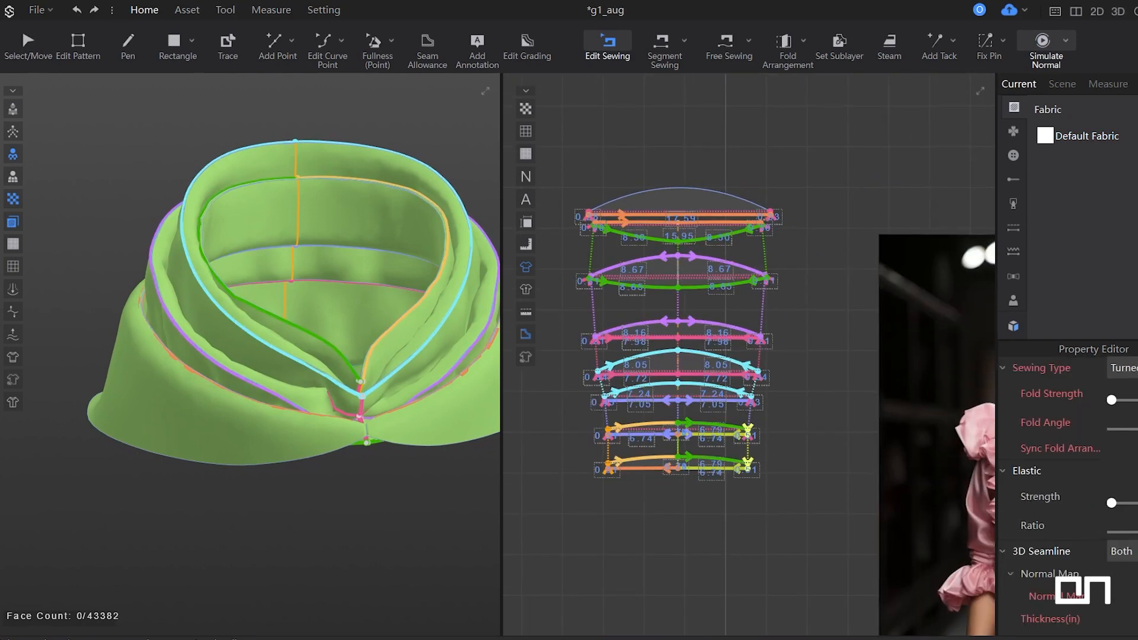
click(781, 460)
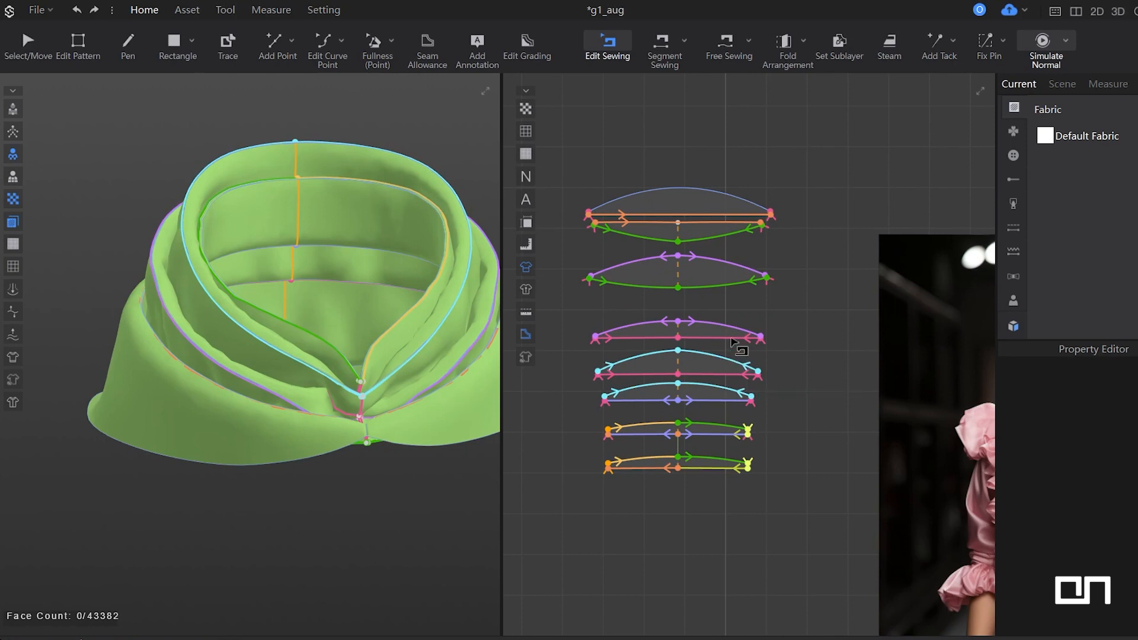
click(732, 338)
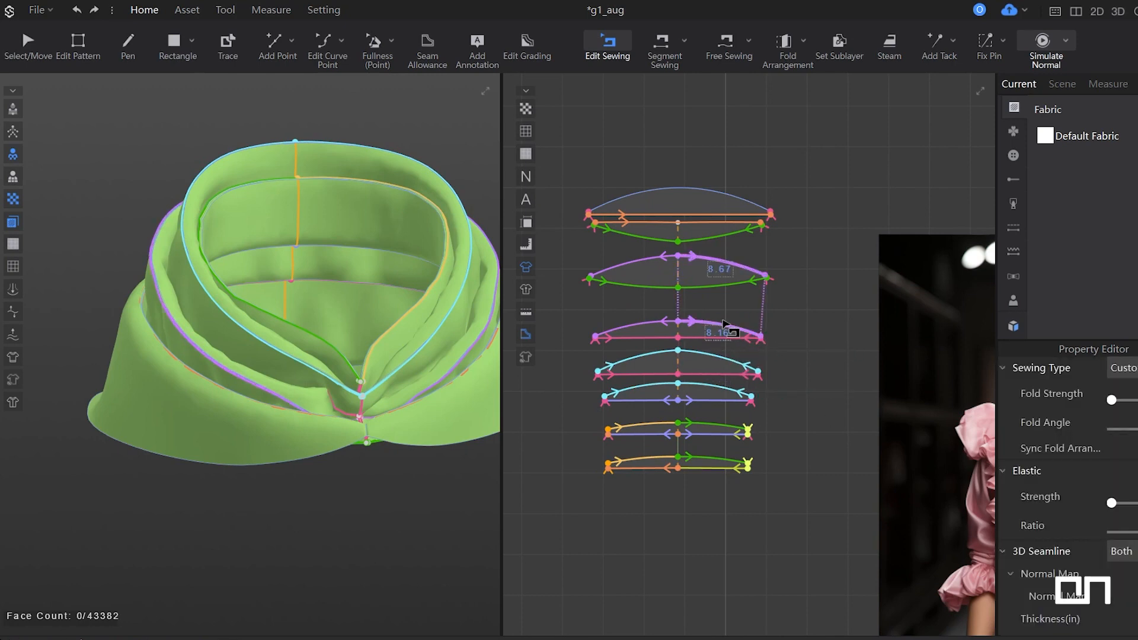
shift+click(644, 263)
shift+click(674, 243)
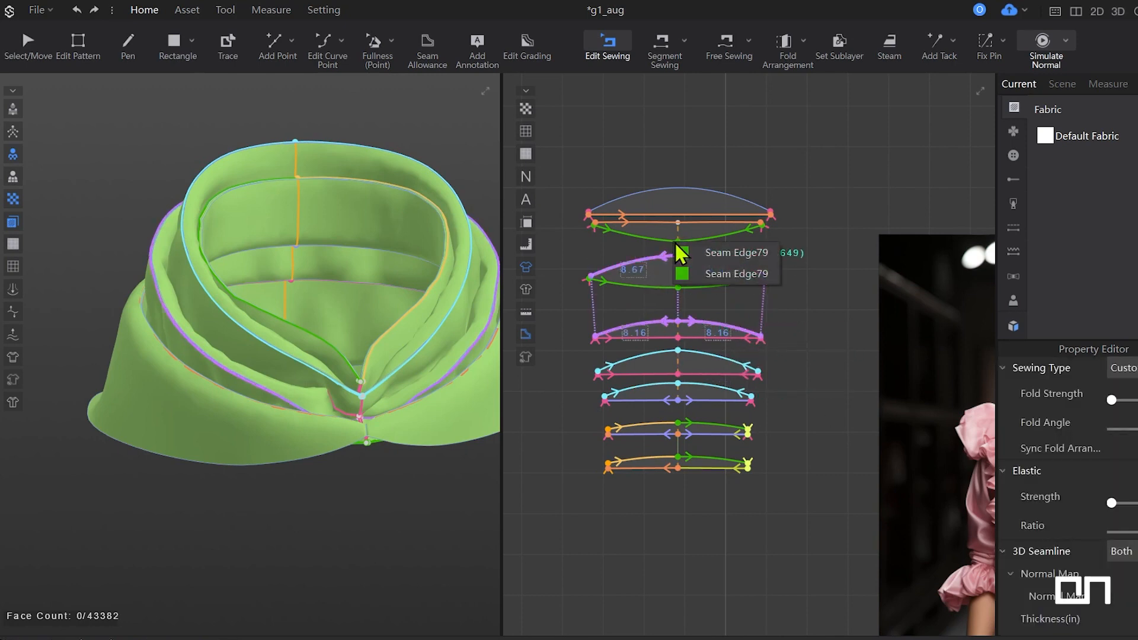
shift+click(683, 262)
shift+click(695, 242)
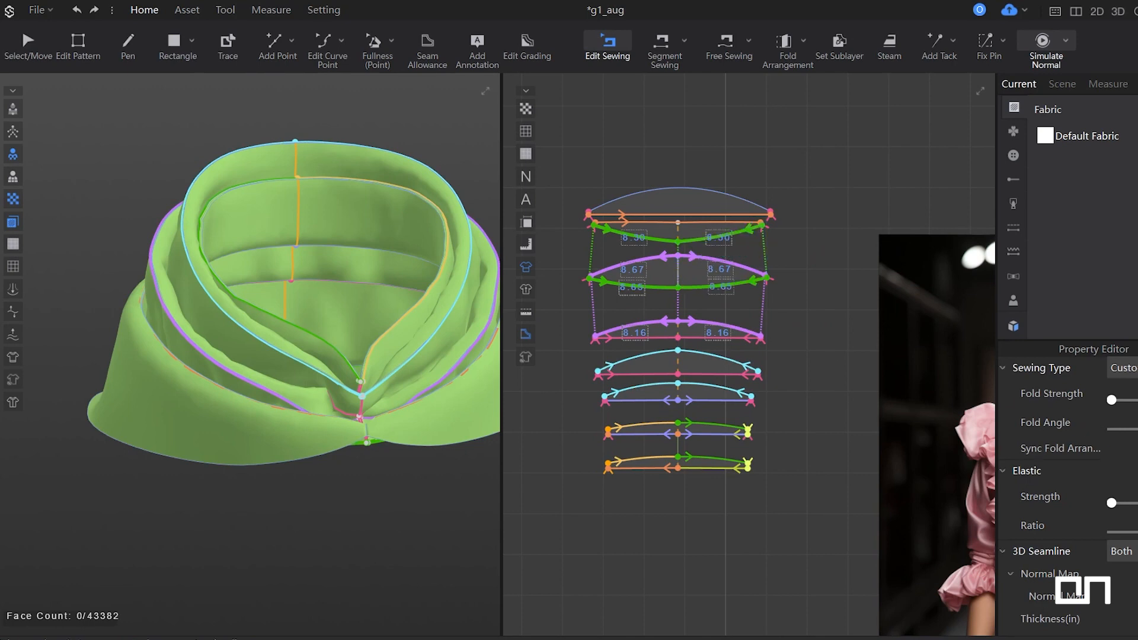
drag(1127, 433, 1088, 432)
key(space)
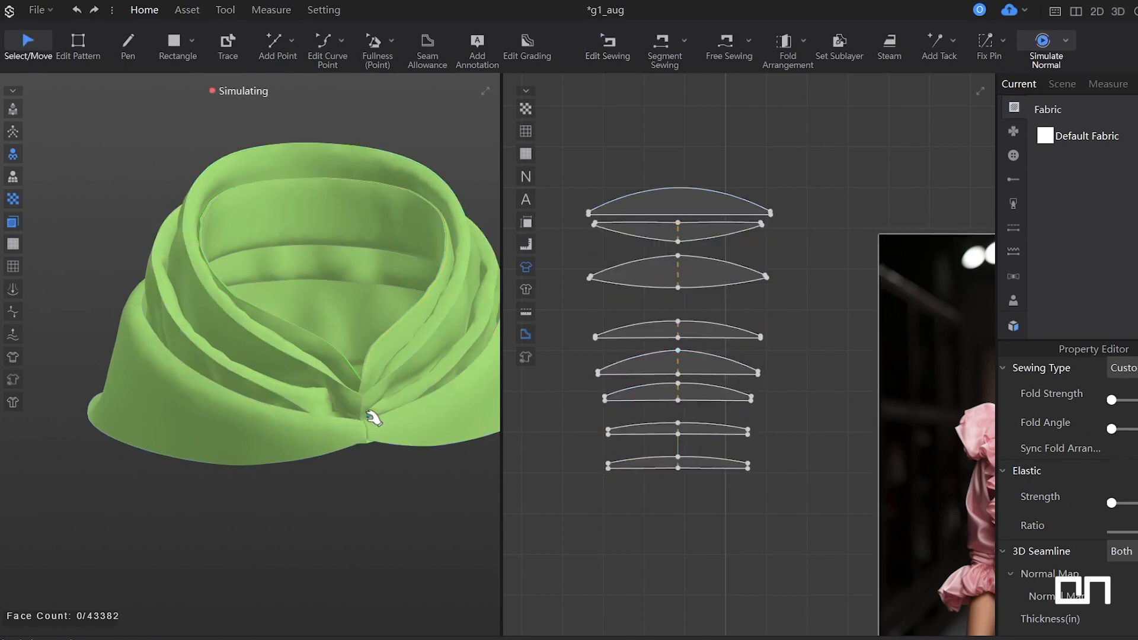
key(space)
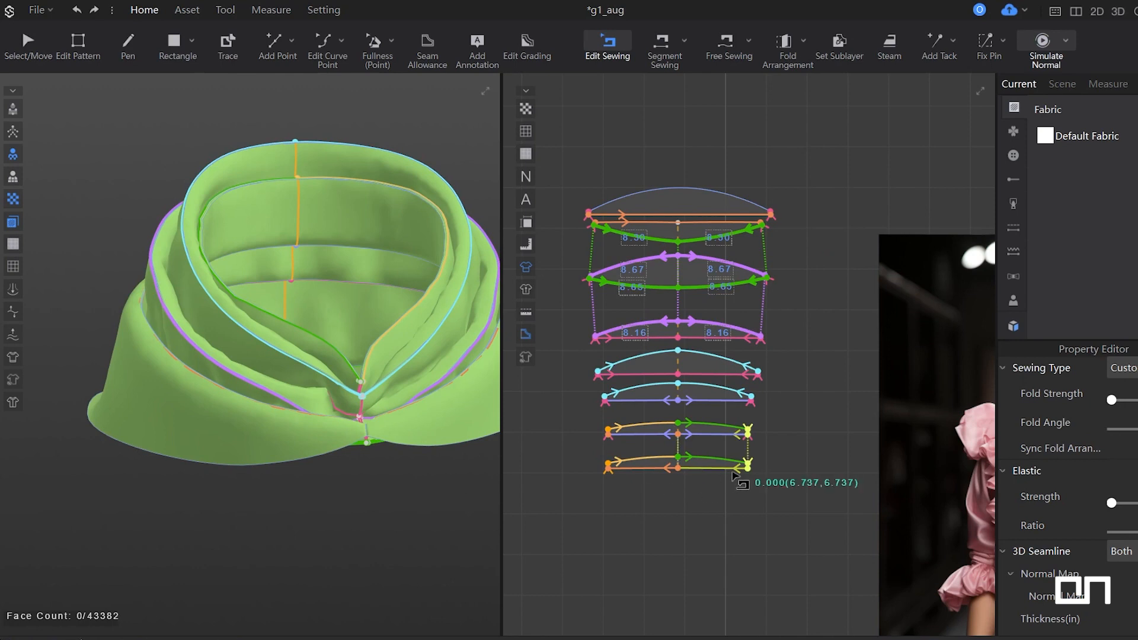
Simulate the layered collar and adjust its fabric near the centre front.
key(Delete)
key(a)
key(space)
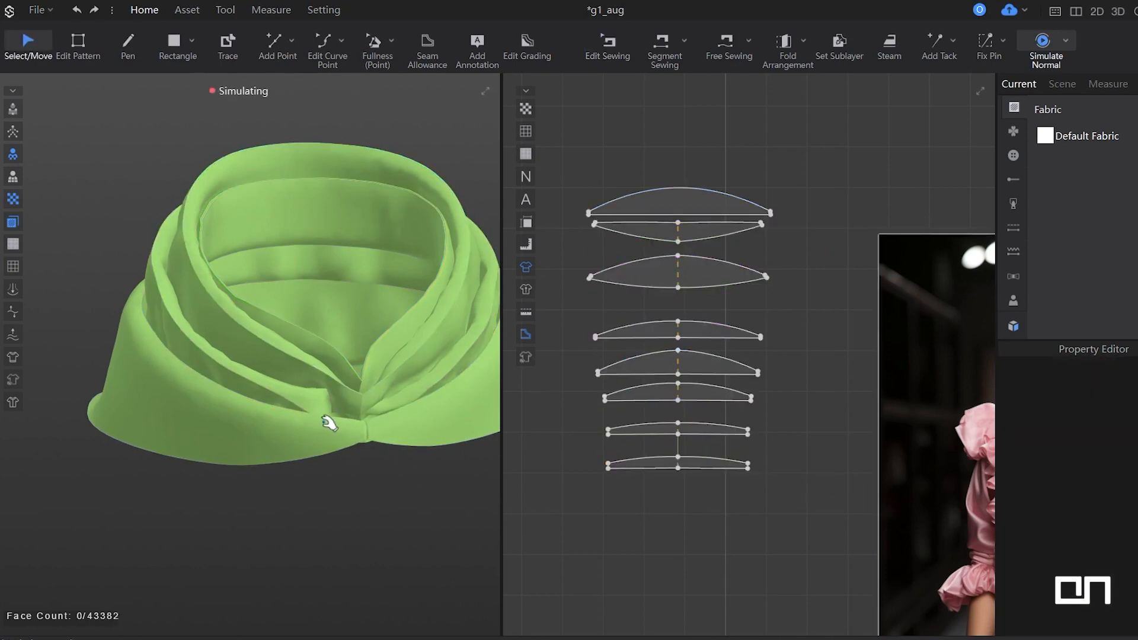
click(323, 407)
key(b)
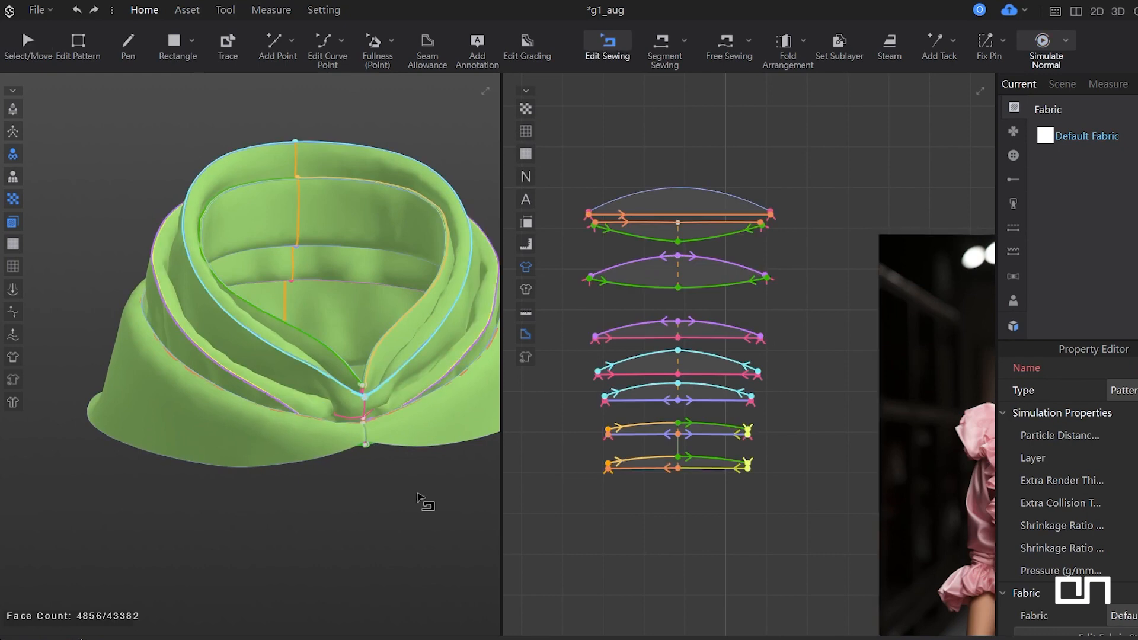
key(a)
right_drag(402, 505, 371, 477)
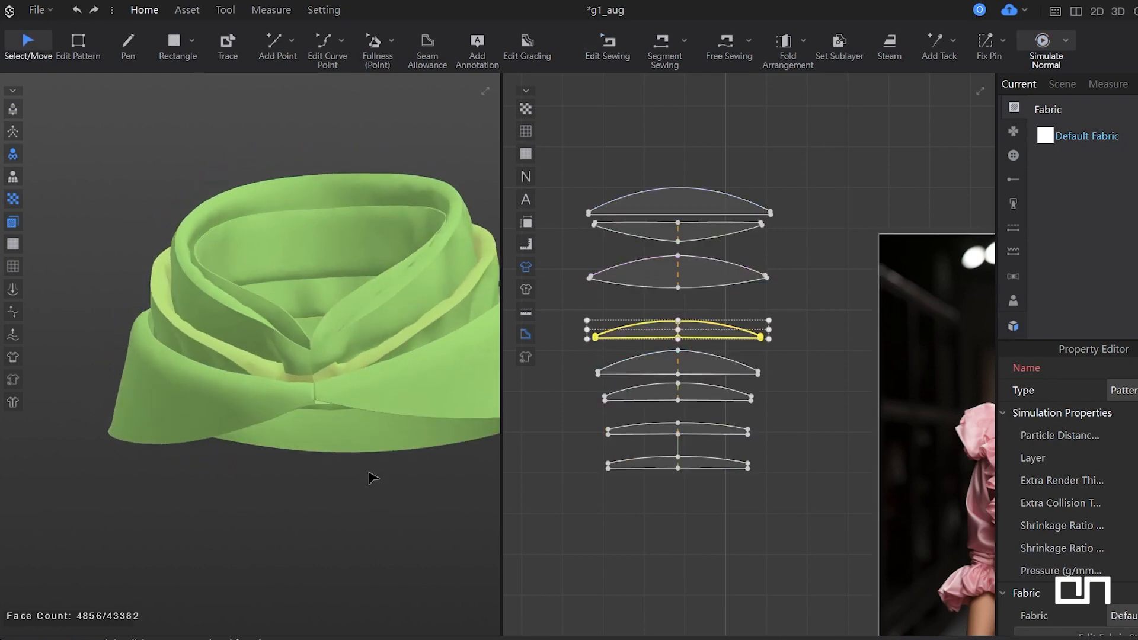
Draw a small rectangular pattern about 2.33 in wide beside the collar patterns in the 2D view.
click(807, 496)
key(s)
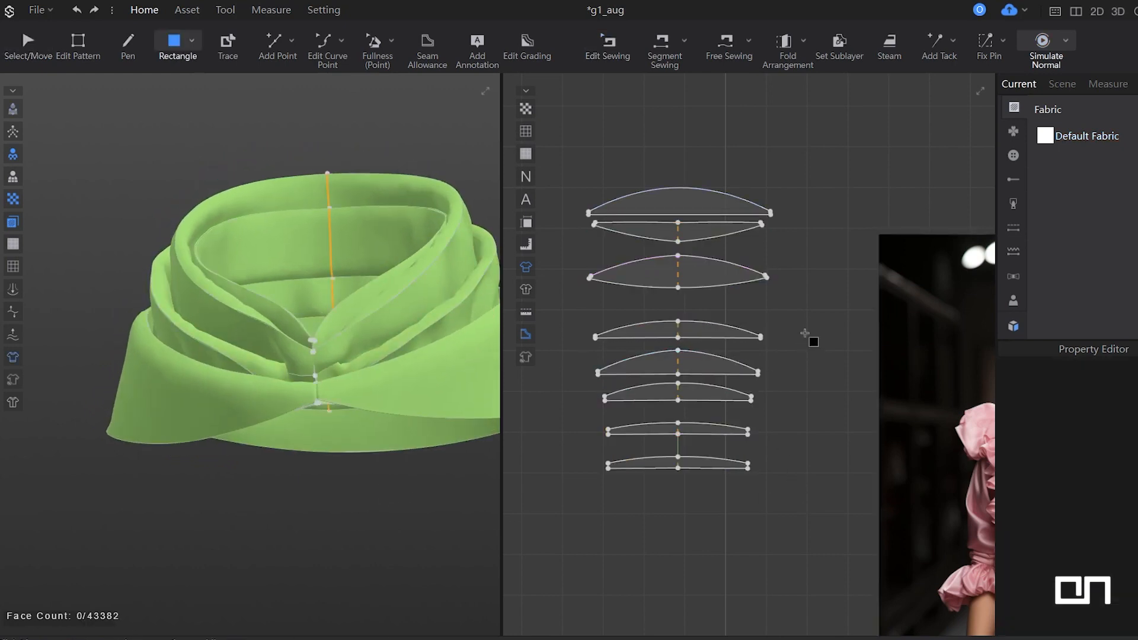
drag(804, 330, 828, 359)
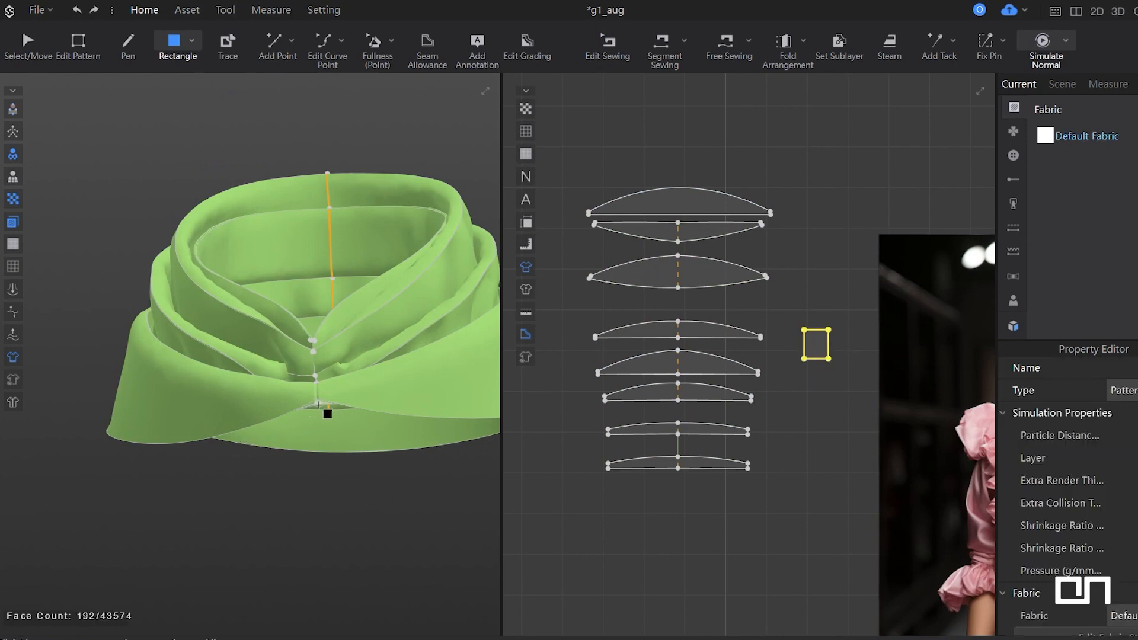
Show the avatar and its arrangement points, and place the new rectangle at the point in front of the neck.
key(shift+a)
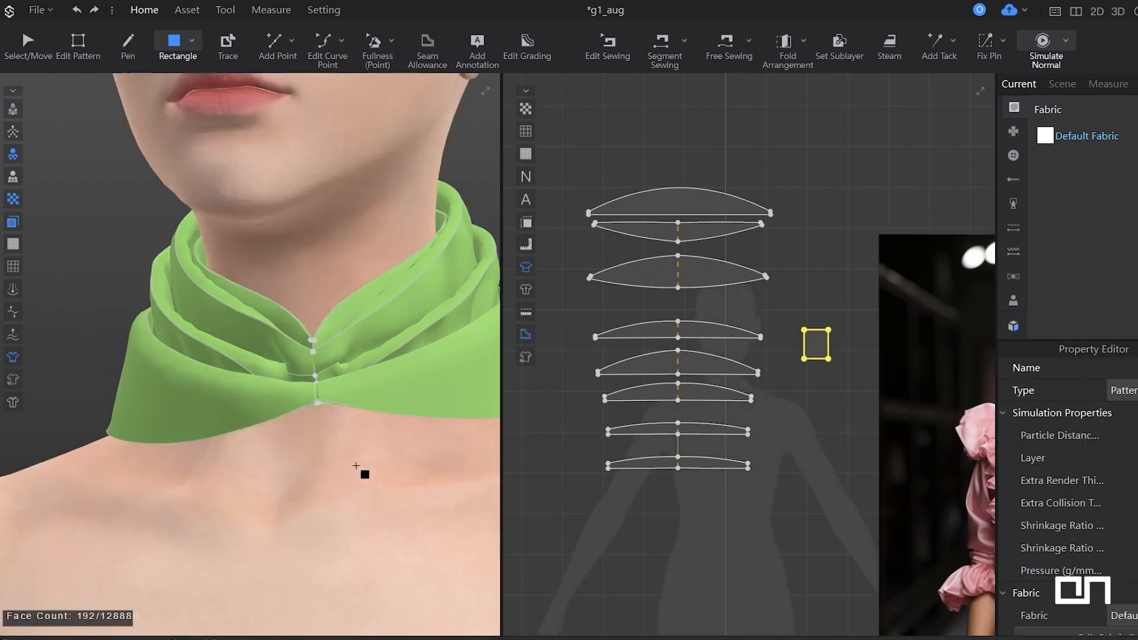
key(q)
key(shift+f)
click(243, 306)
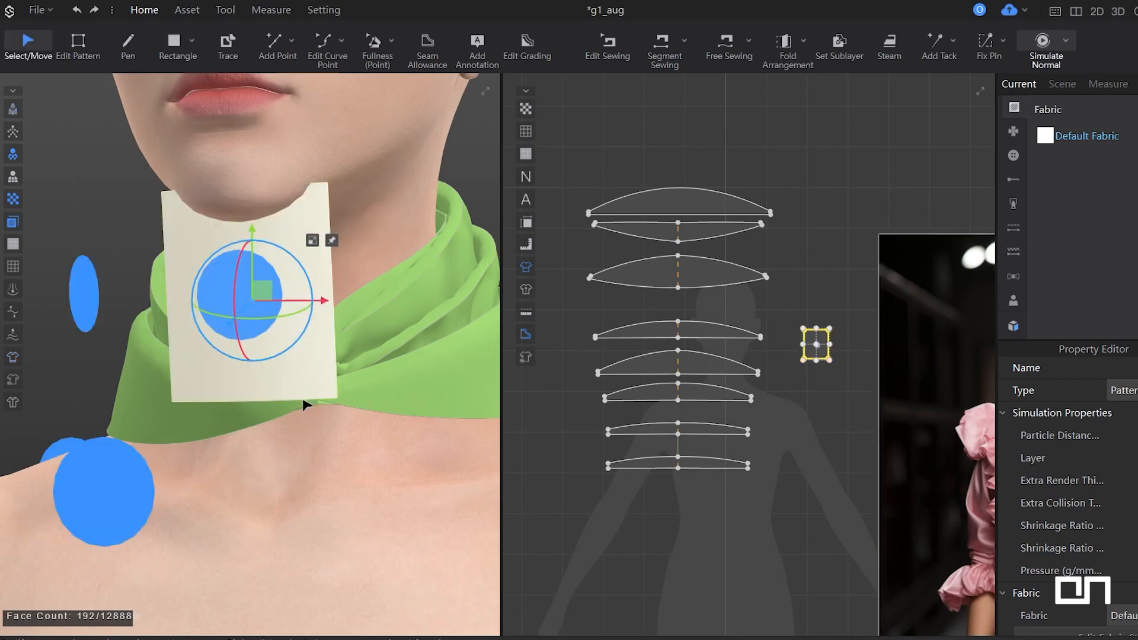
Move the rectangle down and back until it sits just in front of the collar's centre front, and hide the avatar.
right_drag(305, 400, 348, 428)
right_drag(401, 470, 361, 427)
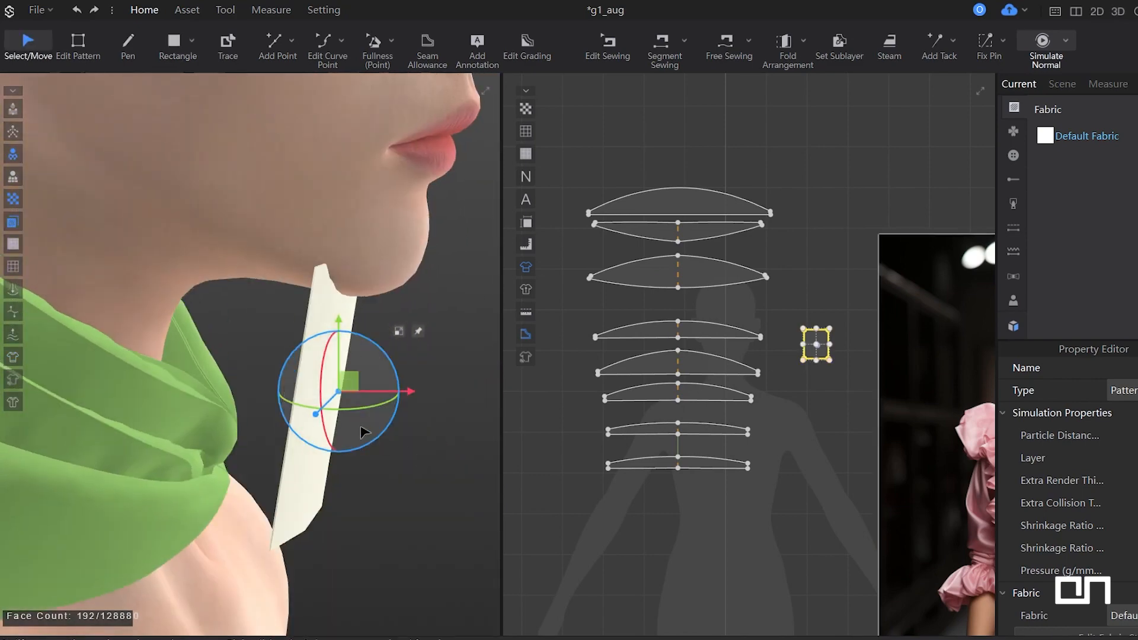
drag(343, 381, 280, 456)
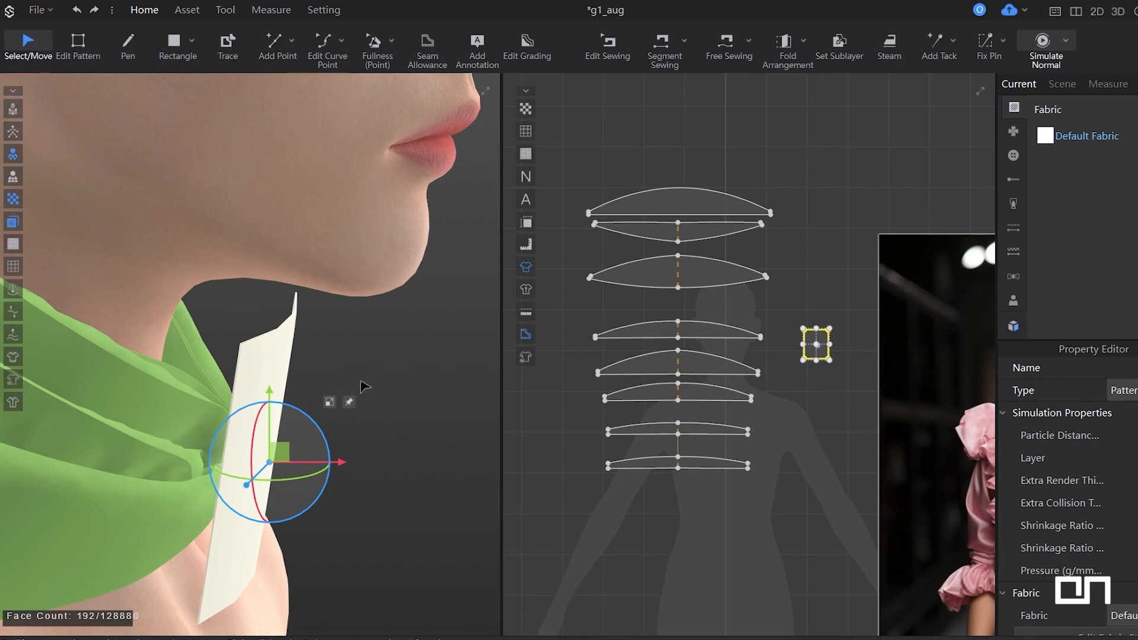
key(shift+a)
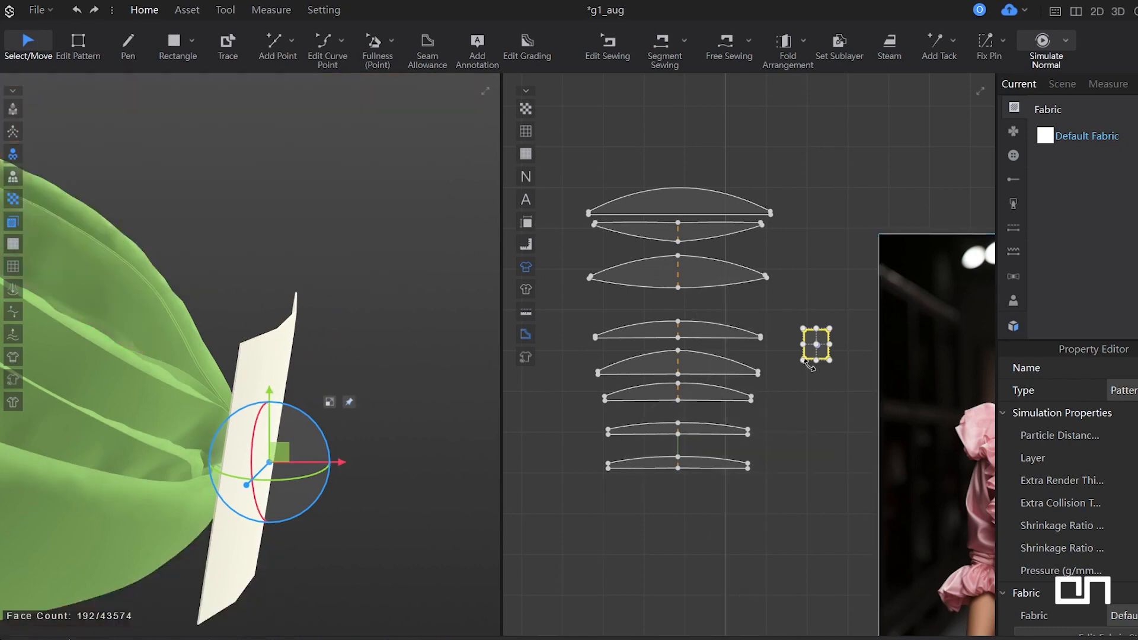
Paste two copies of the rectangle, one overlapping the original and one below it in the 2D view.
click(829, 393)
click(809, 341)
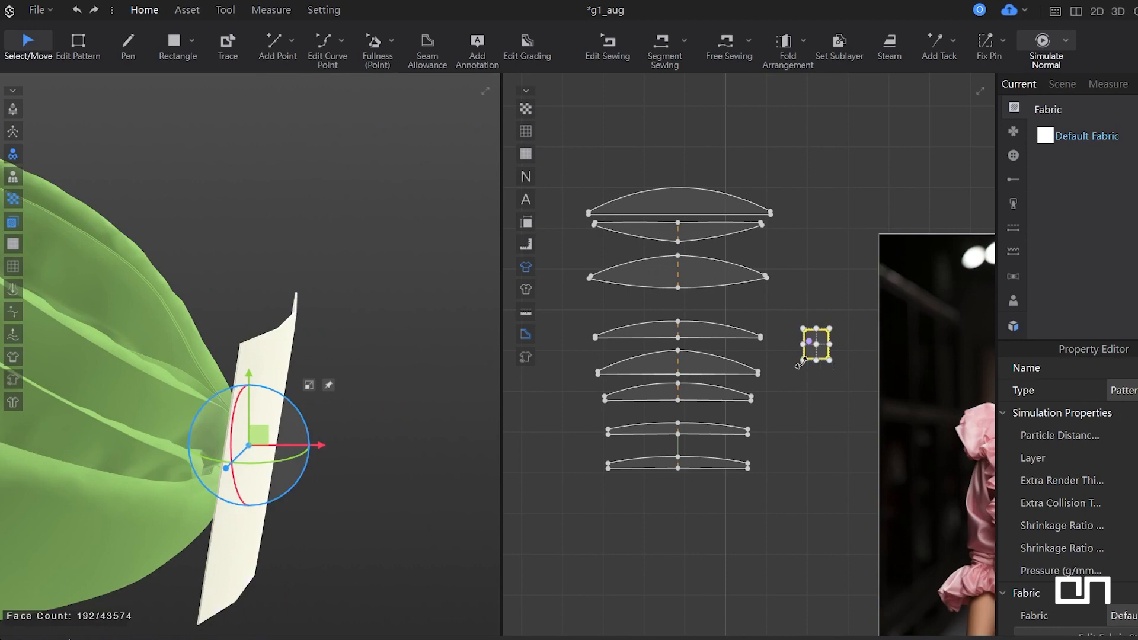
key(ctrl+v)
click(804, 401)
middle_drag(810, 409, 850, 386)
click(197, 400)
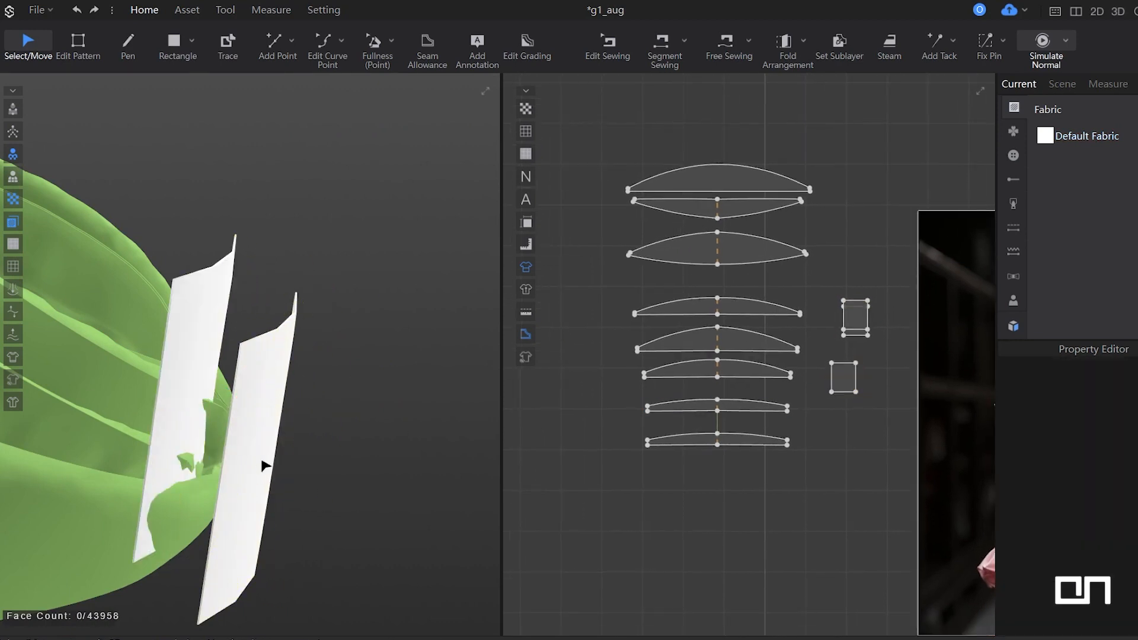
Adjust the position of the overlapping rectangle copy in the 3D view near the collar front.
right_drag(199, 488, 310, 495)
middle_drag(310, 495, 277, 373)
click(253, 370)
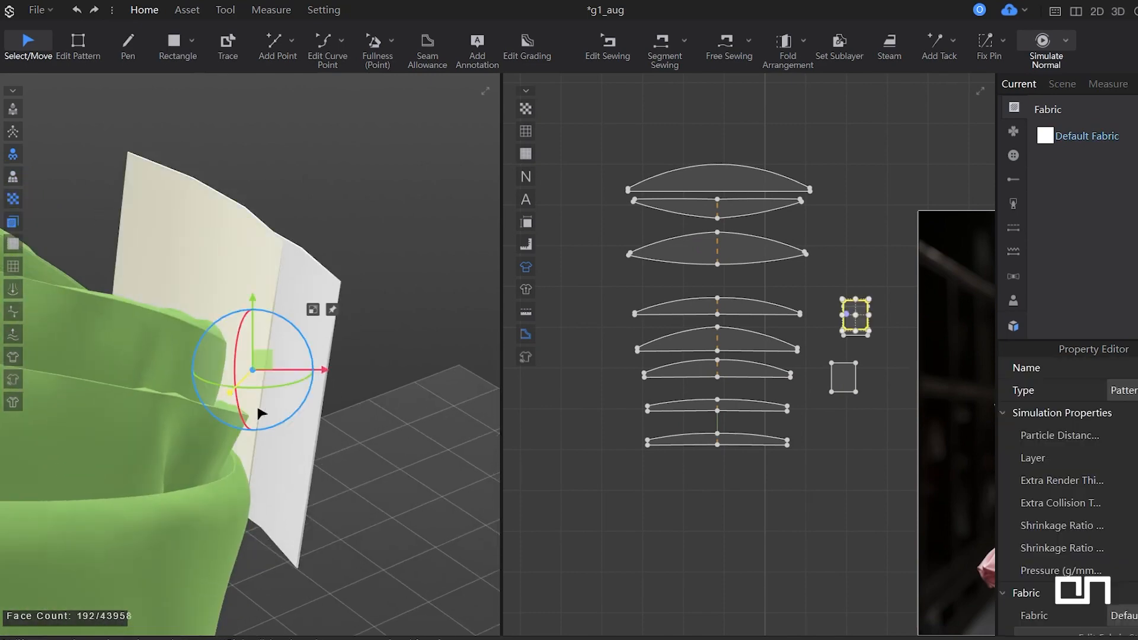
right_drag(259, 411, 329, 457)
mouse_move(279, 383)
mouse_down()
mouse_move(166, 389)
mouse_move(283, 397)
mouse_up()
right_drag(264, 414, 181, 414)
right_click(180, 413)
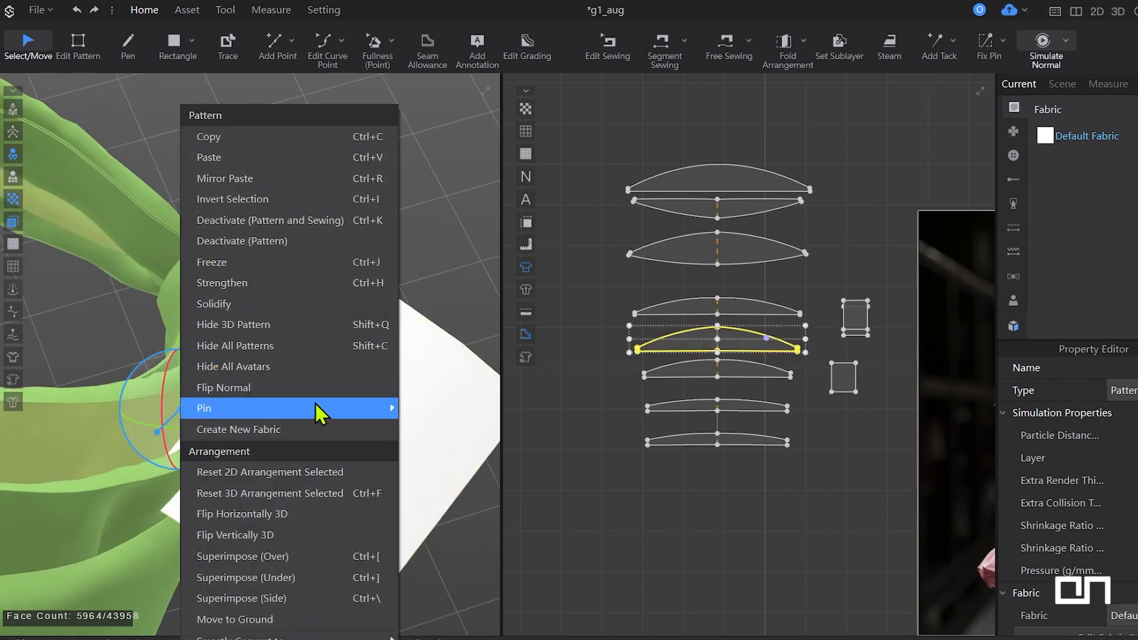
click(331, 394)
Rotate the copied rectangle in 3D to line it up with the original.
right_drag(425, 352, 414, 409)
click(391, 387)
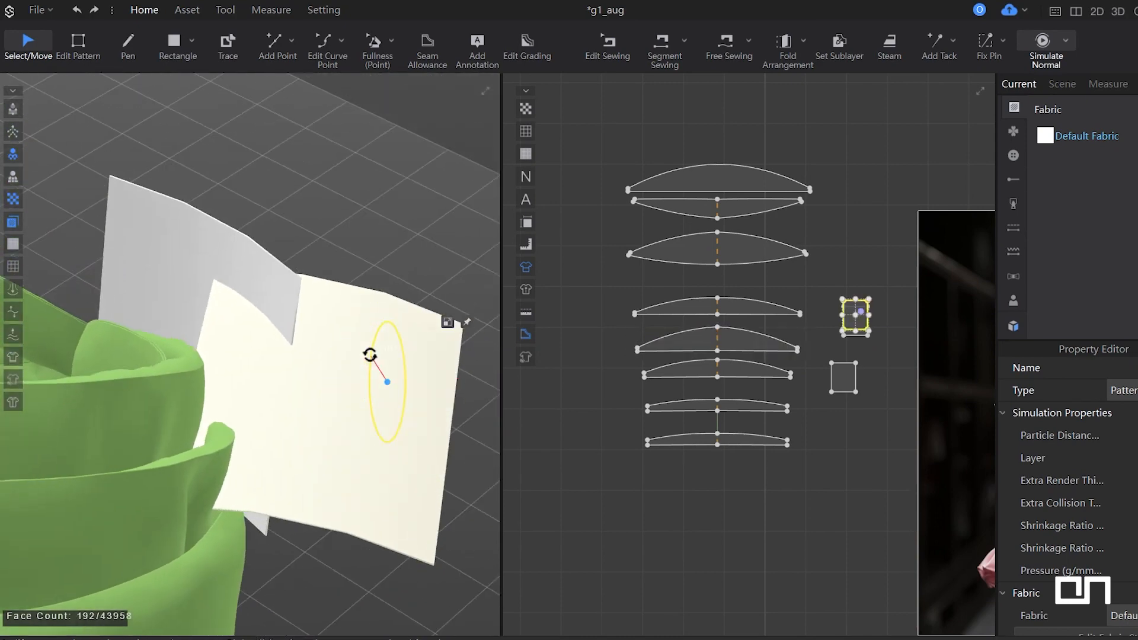
drag(370, 355, 385, 412)
right_drag(412, 431, 315, 430)
right_click(309, 430)
click(459, 209)
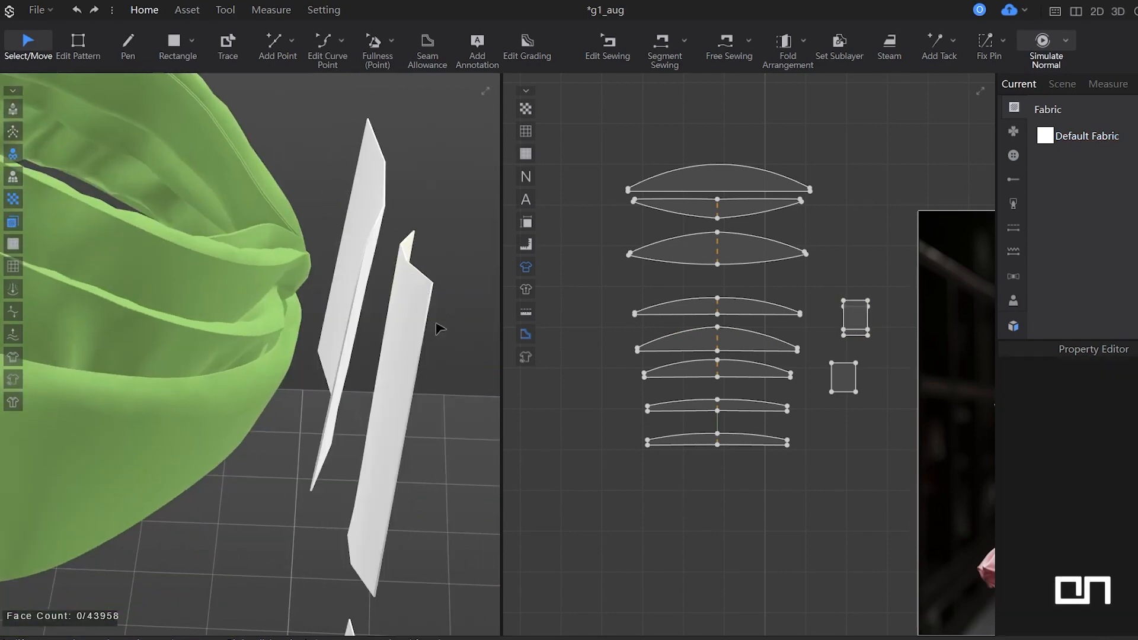
Move the copied rectangle inside the collar so it stands behind the centre front, facing the original rectangle.
drag(399, 345, 229, 236)
right_drag(259, 301, 410, 292)
click(411, 290)
drag(460, 248, 483, 313)
right_drag(483, 312, 365, 399)
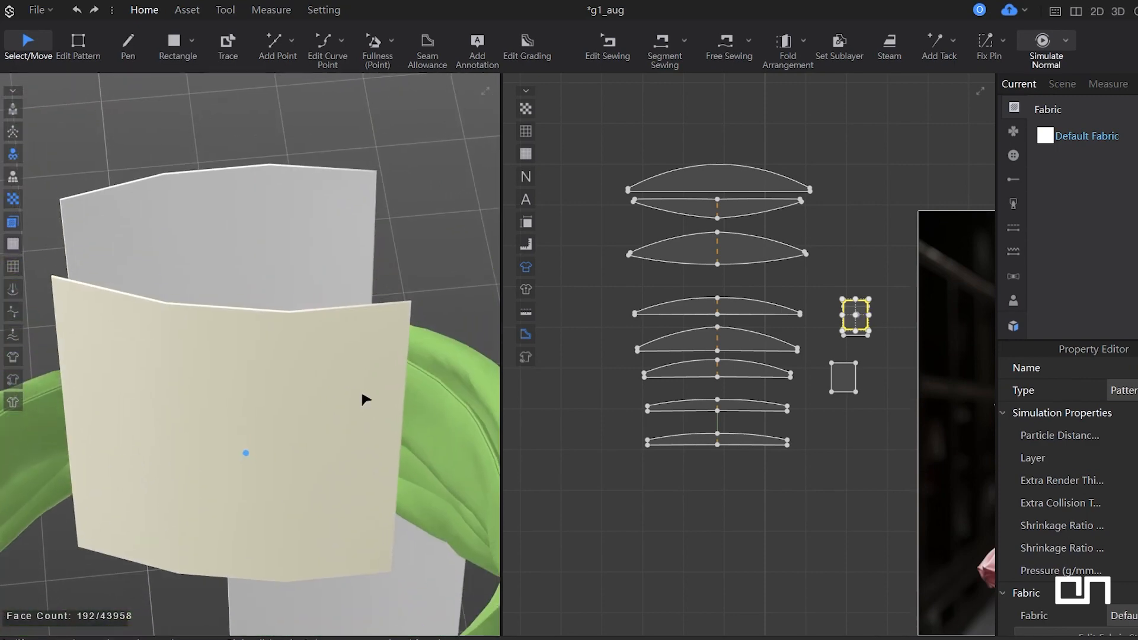
Sew the top edges of the two facing rectangles together with Segment Sewing.
key(n)
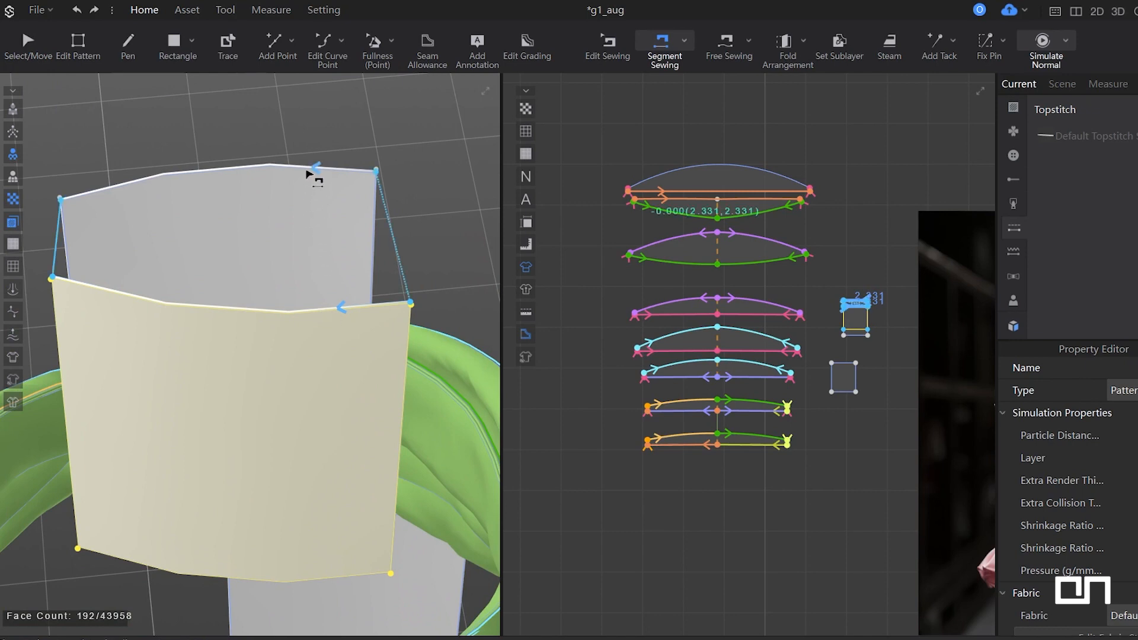
click(309, 172)
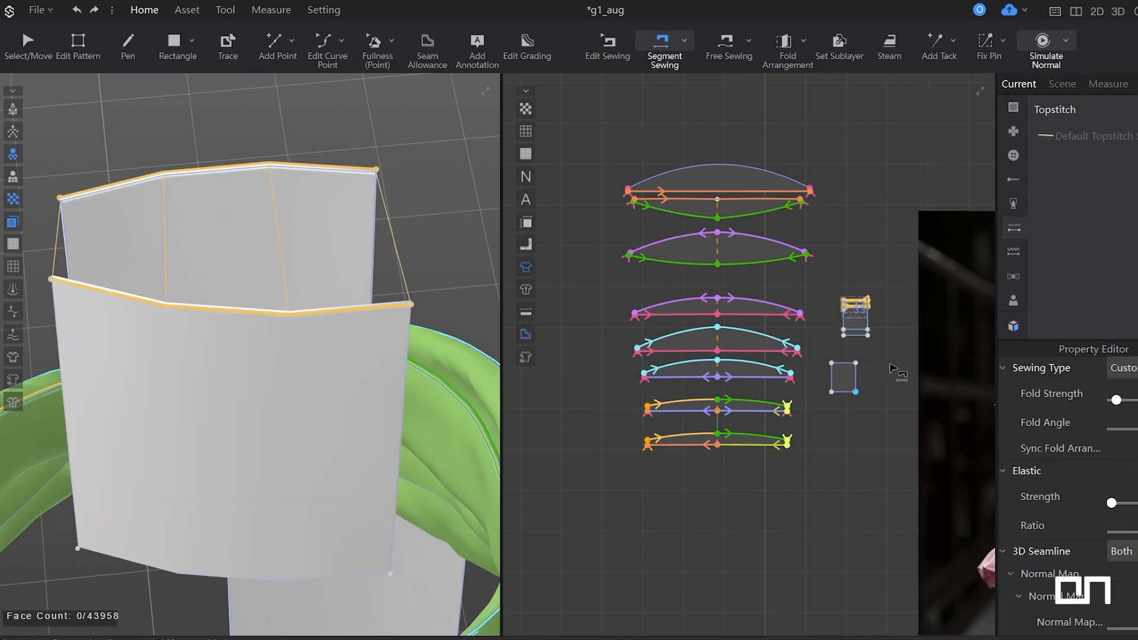
Delete the extra unsewn rectangle and move the overlapping copy directly below the original in the 2D view.
scroll(895, 338, up, 5)
key(q)
click(793, 468)
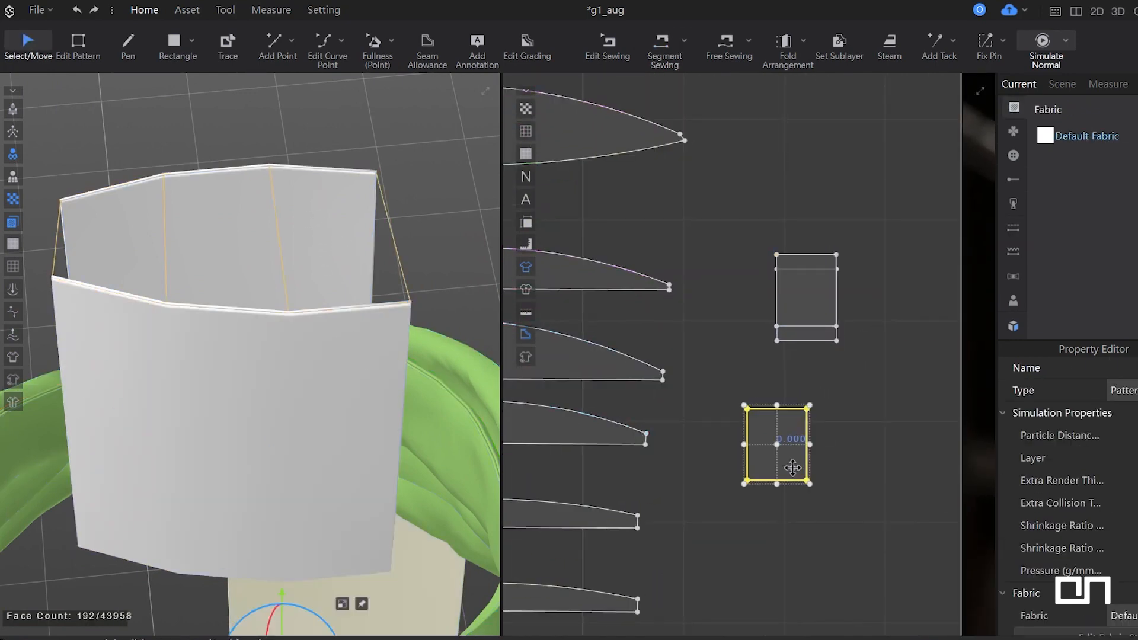
key(Delete)
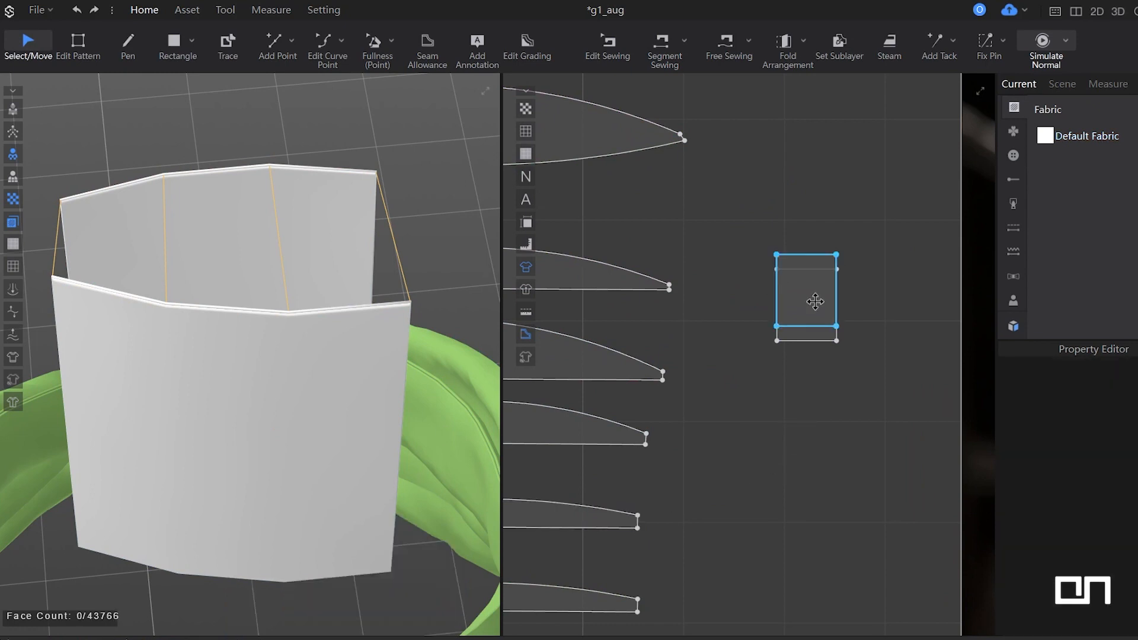
drag(816, 300, 815, 467)
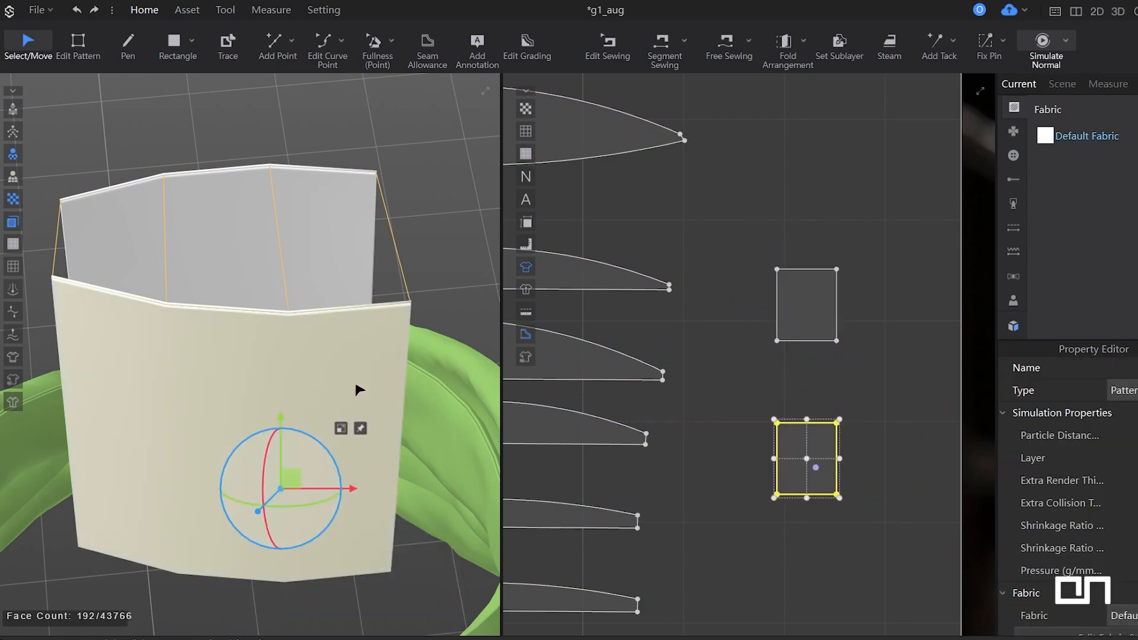
click(359, 408)
drag(248, 357, 346, 389)
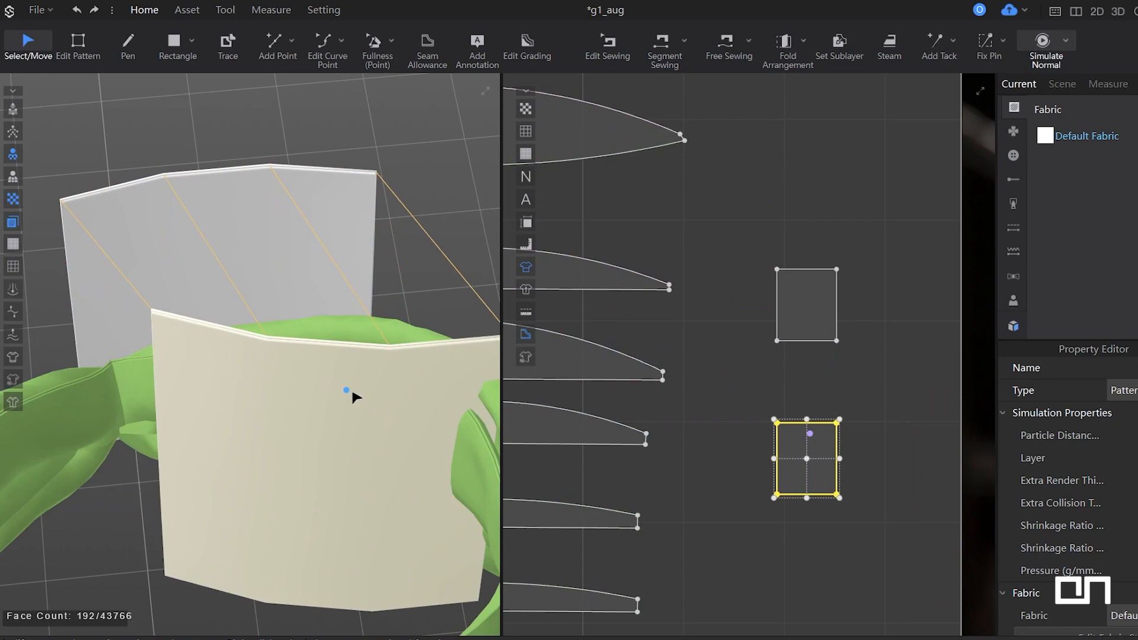
key(ctrl+z)
Sew the bottom edges of the two rectangles together with Segment Sewing to form a loop around the collar front.
right_drag(360, 396, 329, 386)
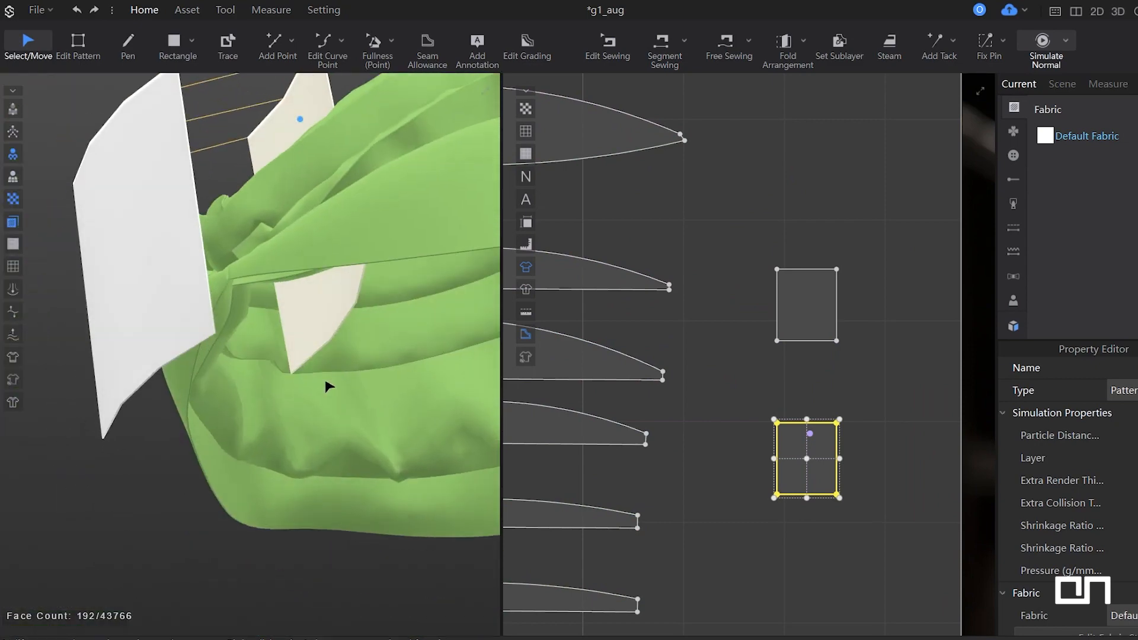
key(n)
click(332, 345)
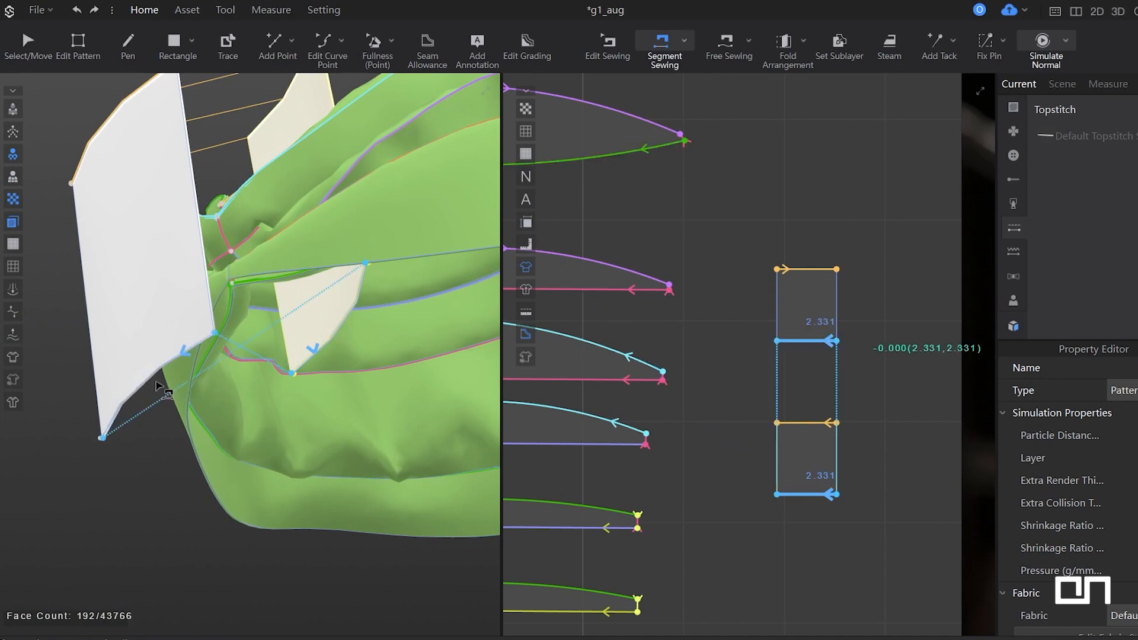
click(149, 378)
right_drag(151, 379, 355, 397)
Try simulating the sewn loop around the collar's centre front, and undo the simulation.
key(a)
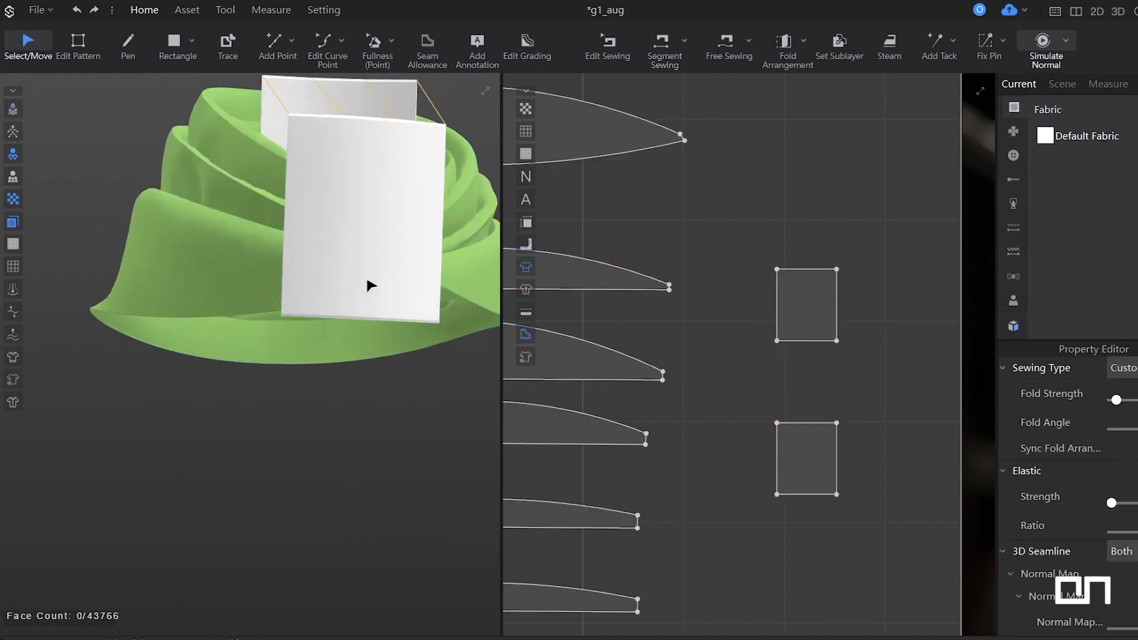
right_drag(368, 285, 340, 403)
key(space)
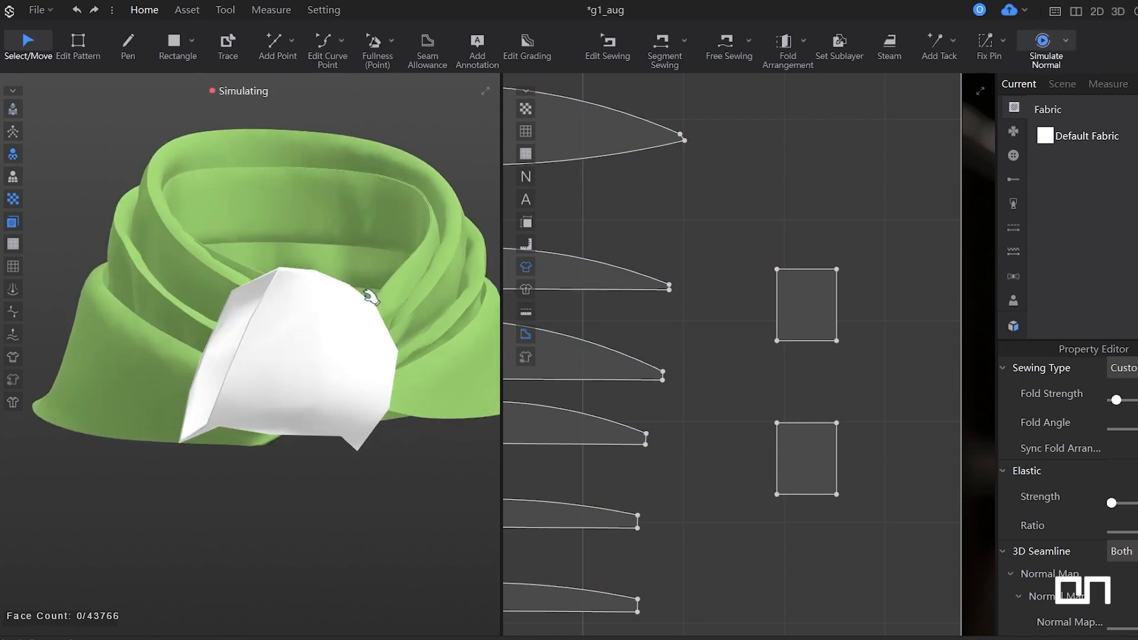
key(space)
key(ctrl+z)
Apply a layer value to the rectangle inside the collar.
right_drag(346, 380, 451, 401)
middle_drag(435, 370, 338, 436)
click(261, 306)
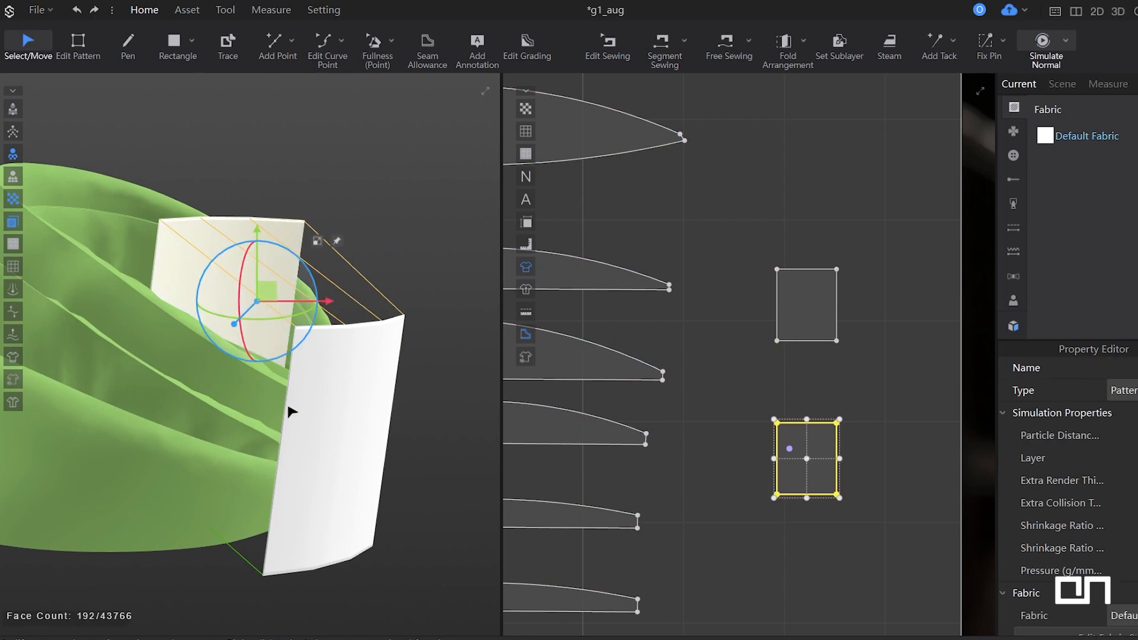
right_drag(292, 407, 124, 274)
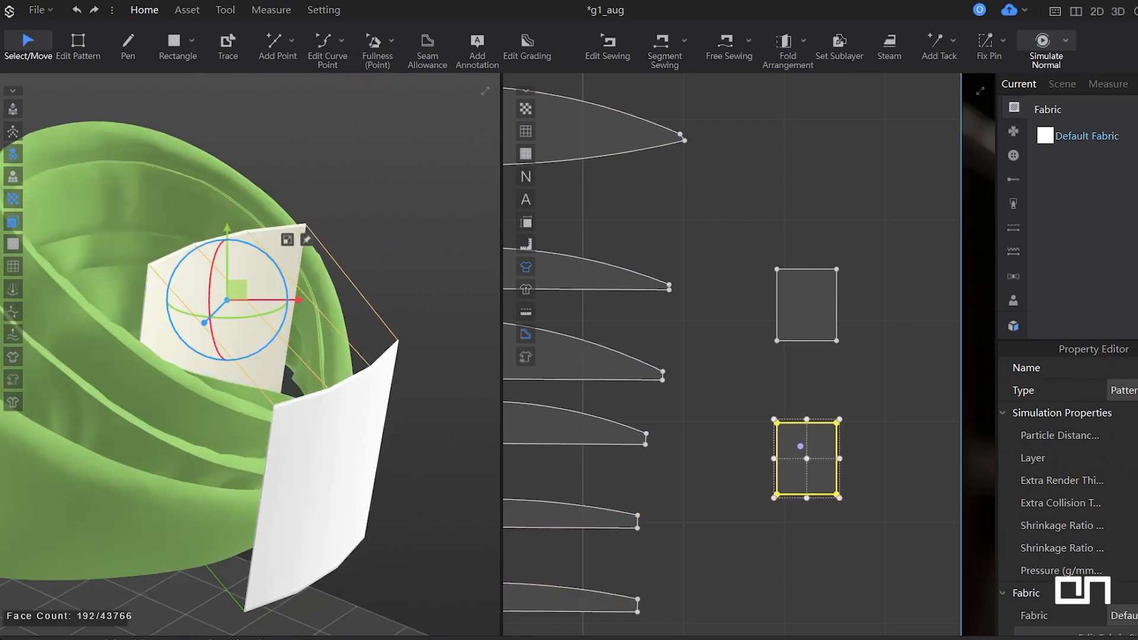
key(Return)
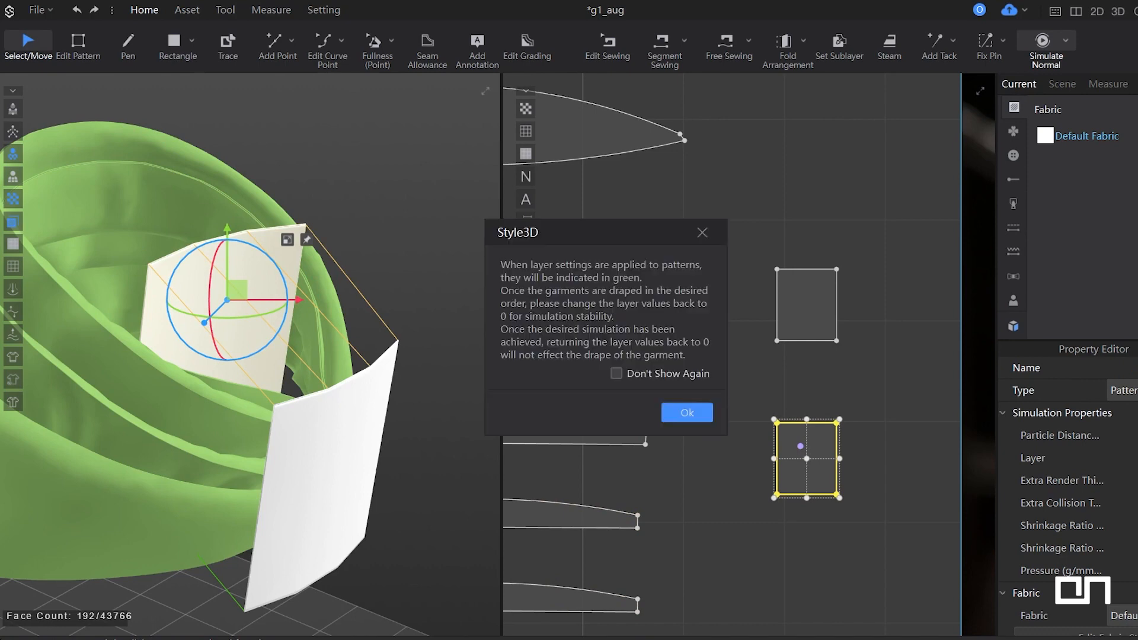
click(691, 409)
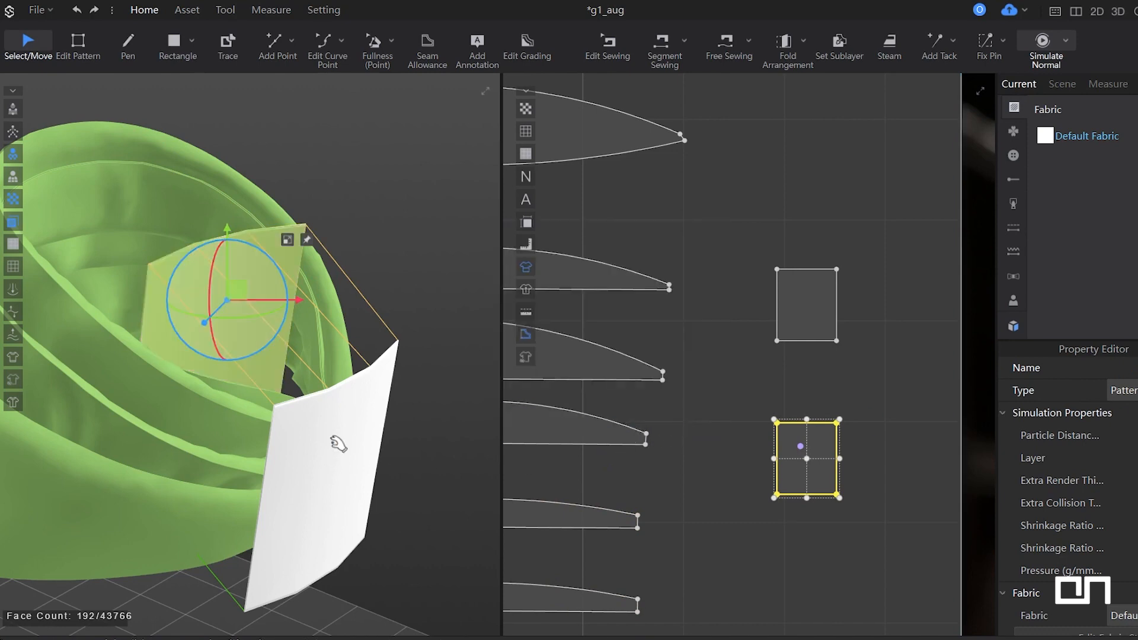
Try simulating the loop with the layer applied only to its inner rectangle, and undo the simulation.
key(space)
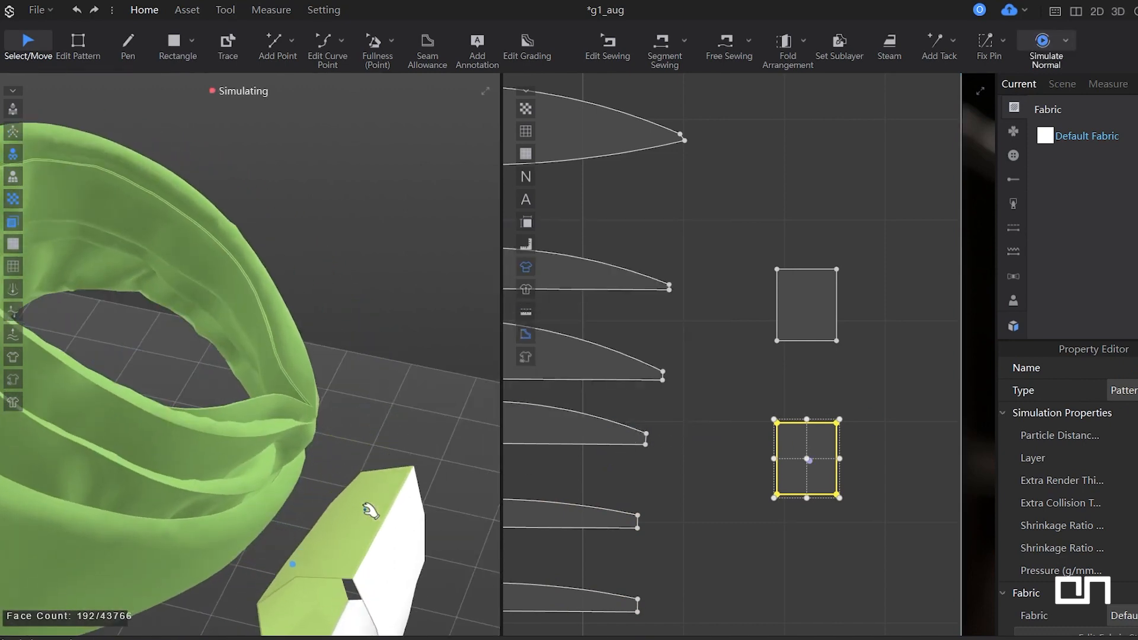
key(ctrl+z)
middle_drag(374, 515, 356, 448)
key(ctrl+z)
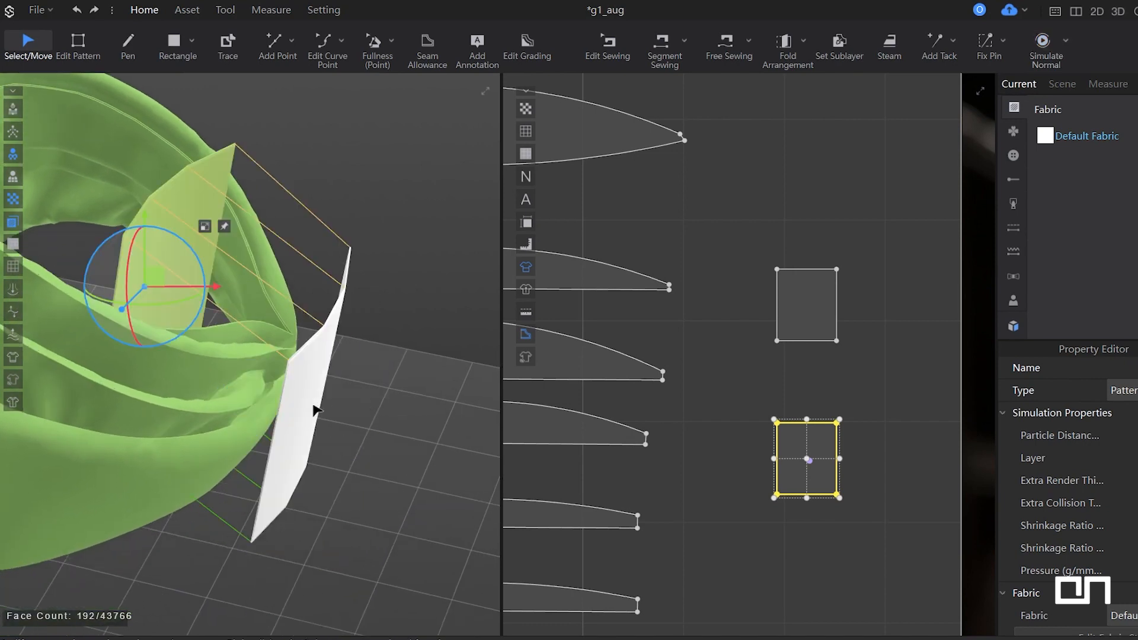
Apply a layer value to the loop's outer rectangle in front of the collar.
click(368, 433)
click(298, 436)
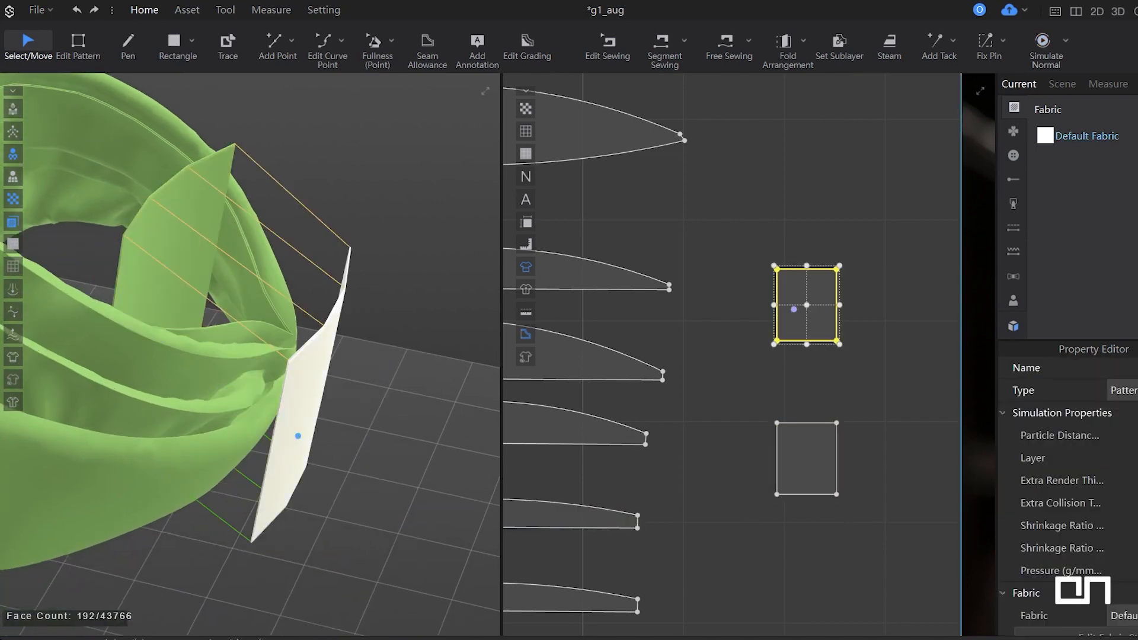
key(Return)
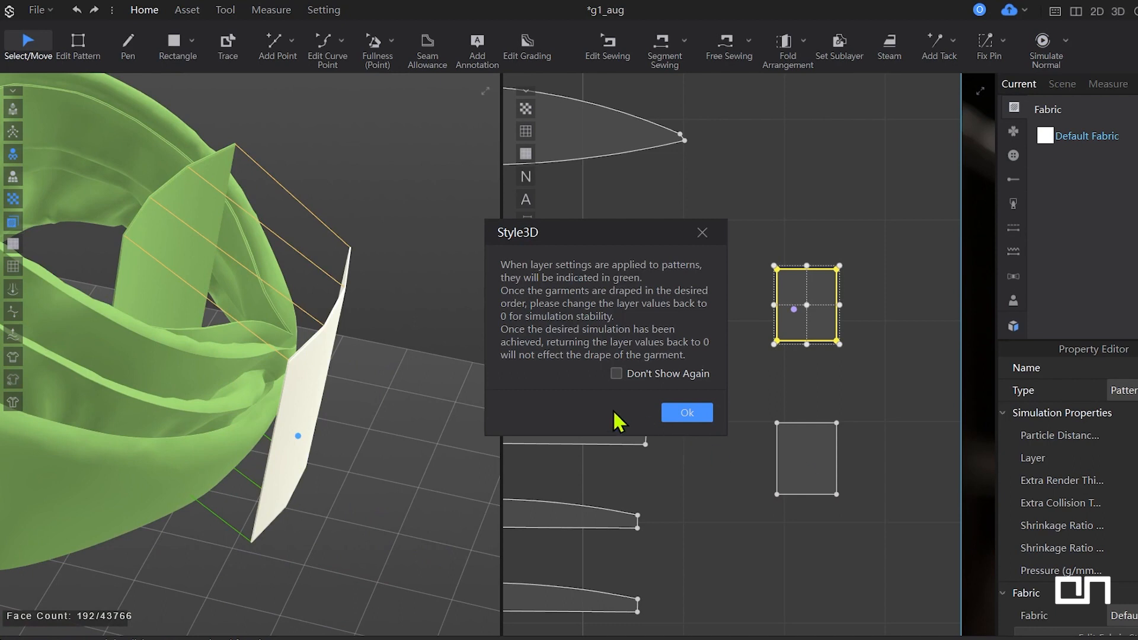
click(686, 414)
Try simulating the loop with layers applied to both of its rectangles, and undo the simulation.
key(space)
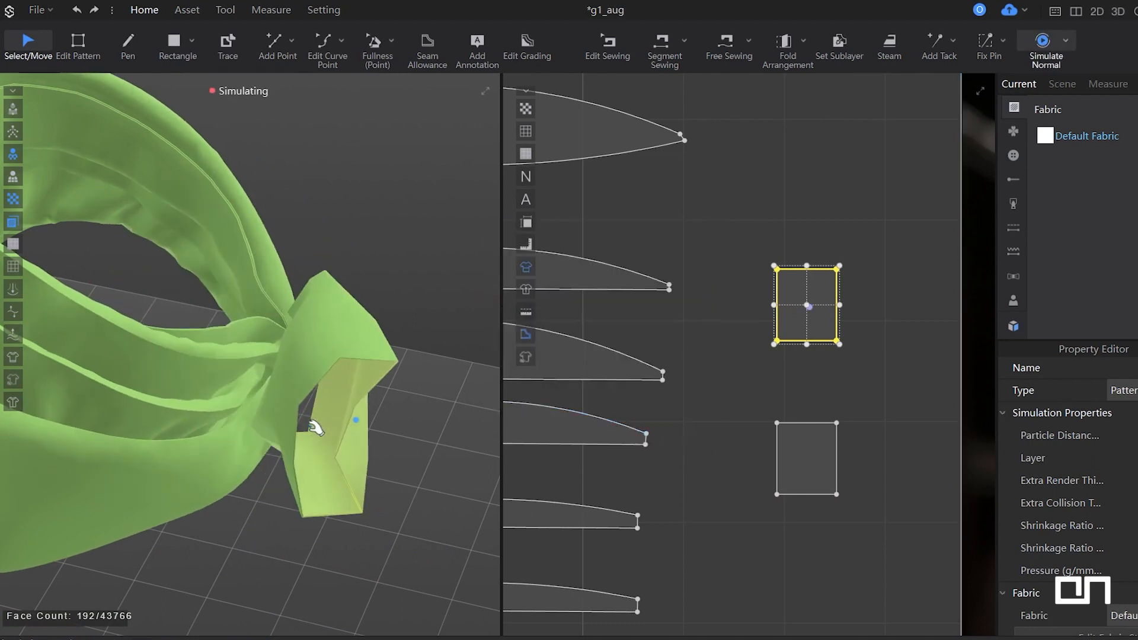
key(space)
key(ctrl+z)
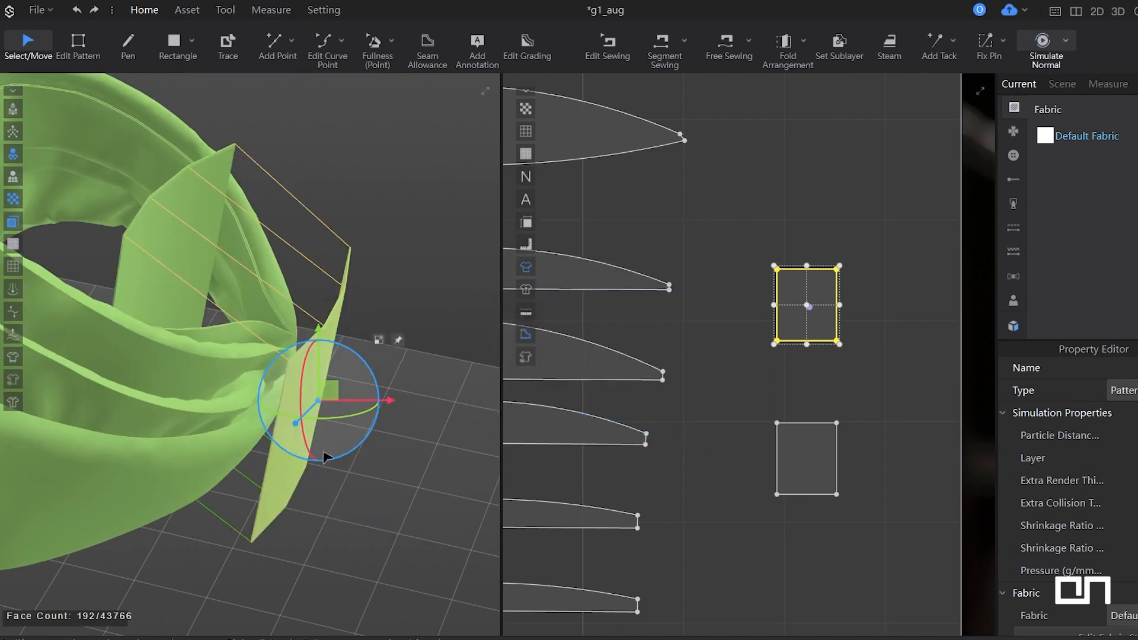
Show the avatar and try simulating the layered loop beside the avatar's neck.
key(shift+a)
right_drag(352, 425, 402, 500)
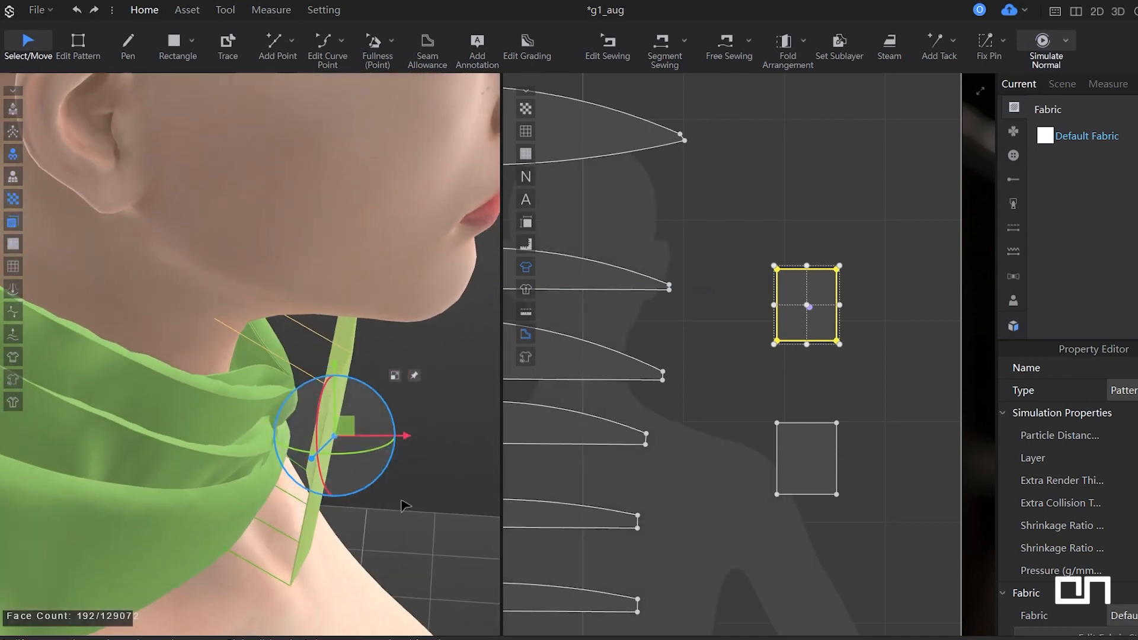
click(446, 415)
key(space)
key(space)
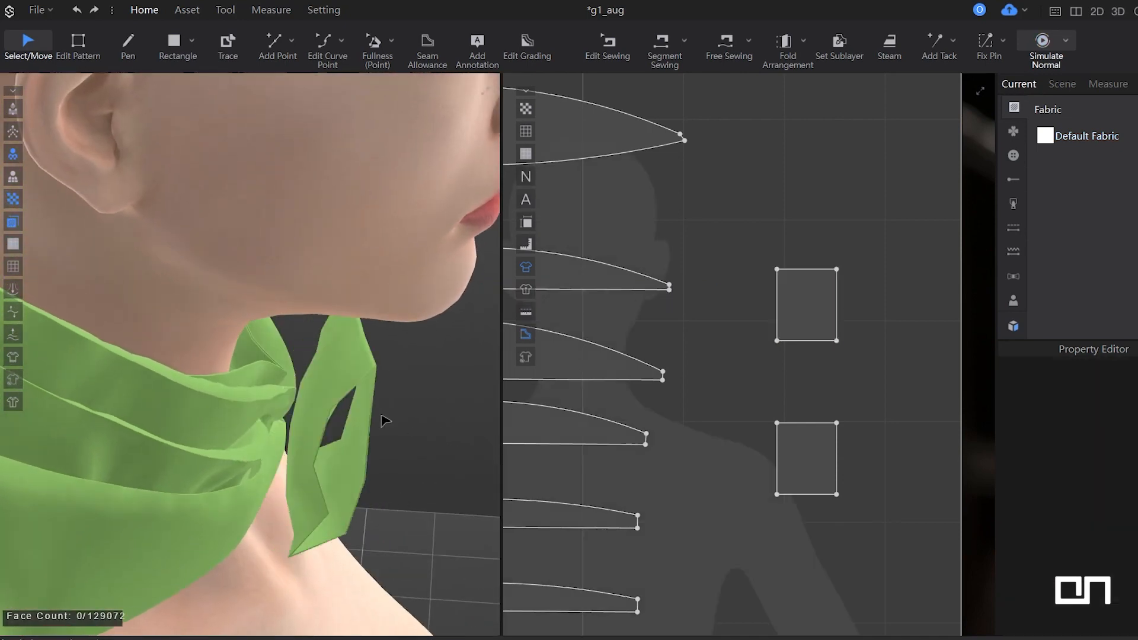
Try pulling the loop's inner rectangle back toward the collar, and simulate the loop again.
click(312, 418)
right_drag(332, 464, 316, 427)
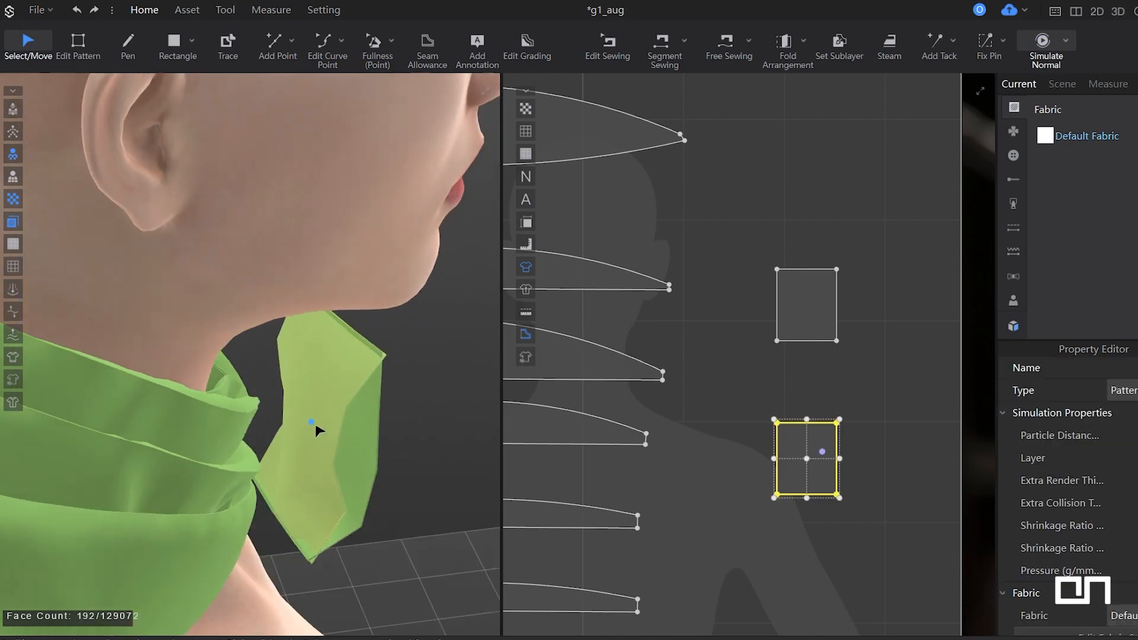
drag(316, 427, 204, 434)
right_drag(203, 434, 199, 445)
click(249, 381)
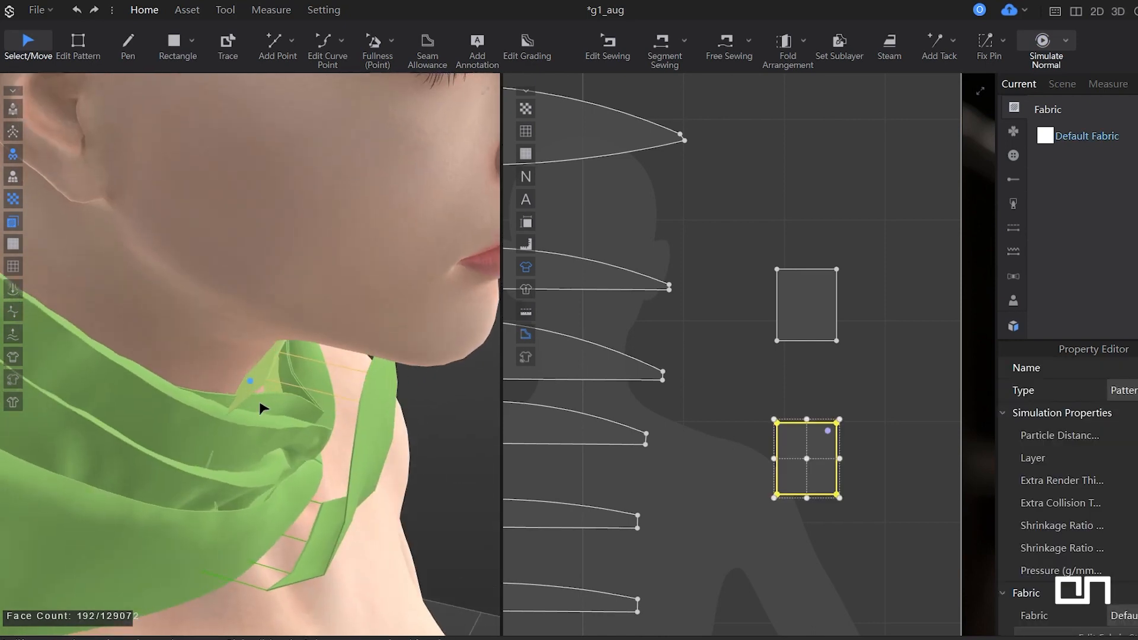
right_drag(260, 404, 240, 397)
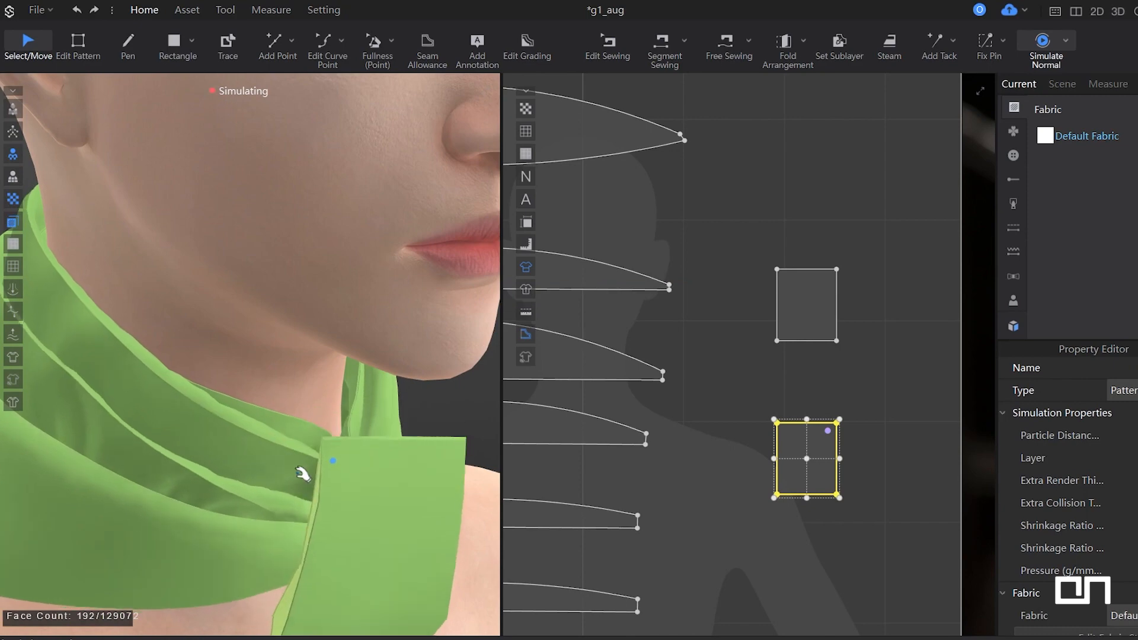
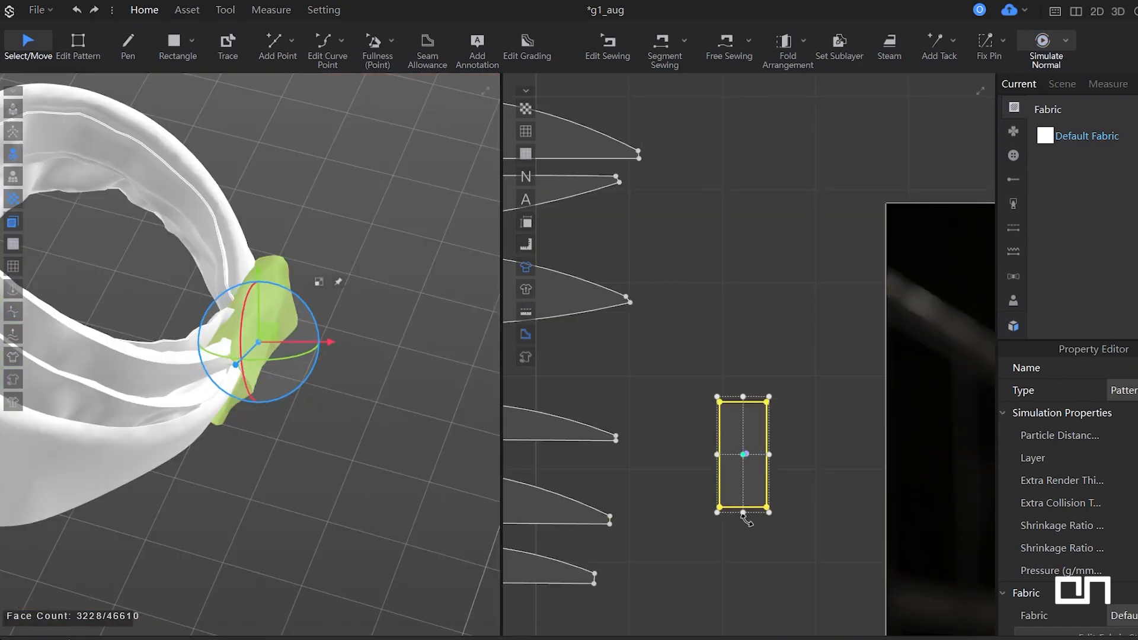
Lengthen the loop's rectangular strip vertically, and simulate it while pulling the loop toward the collar's front.
drag(747, 517, 748, 537)
click(370, 454)
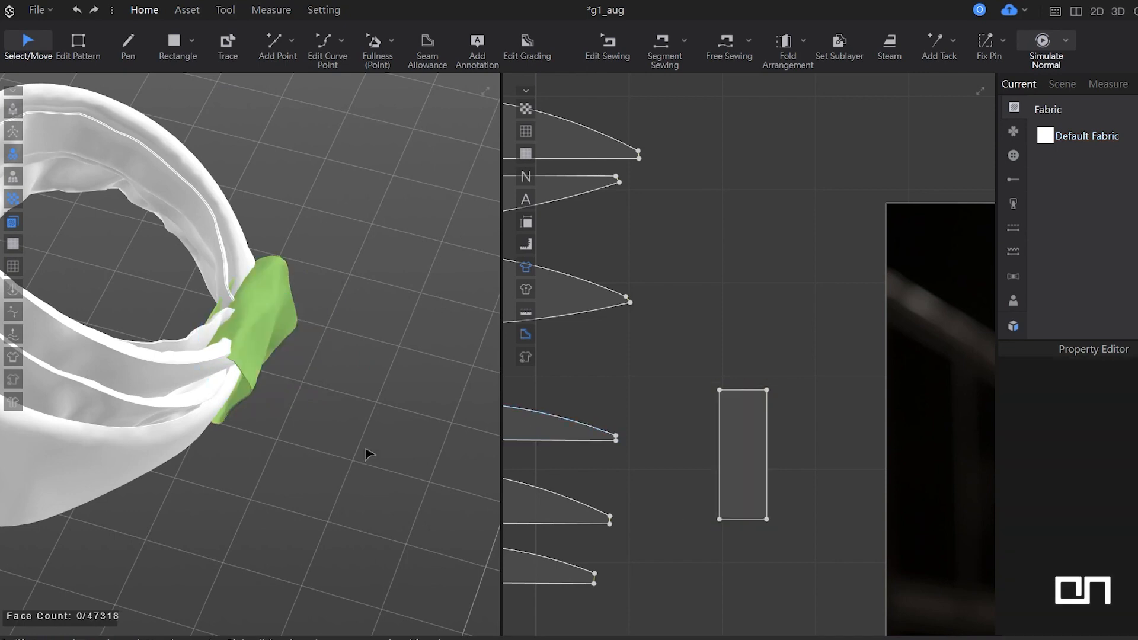
key(space)
drag(270, 330, 175, 295)
right_drag(336, 386, 224, 430)
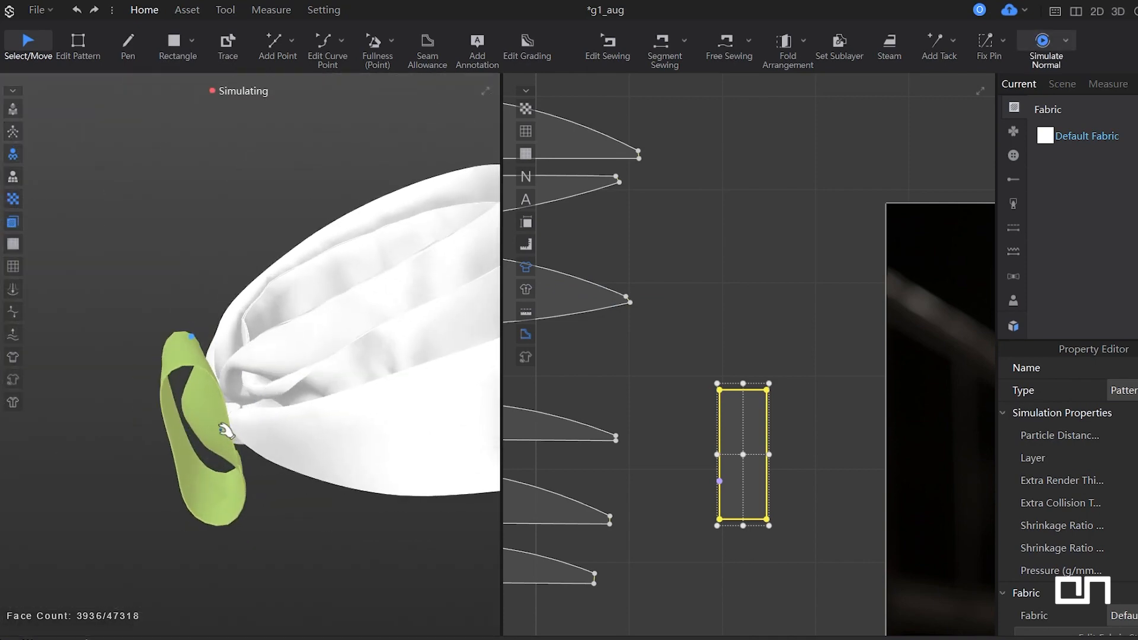
key(space)
click(212, 433)
click(793, 309)
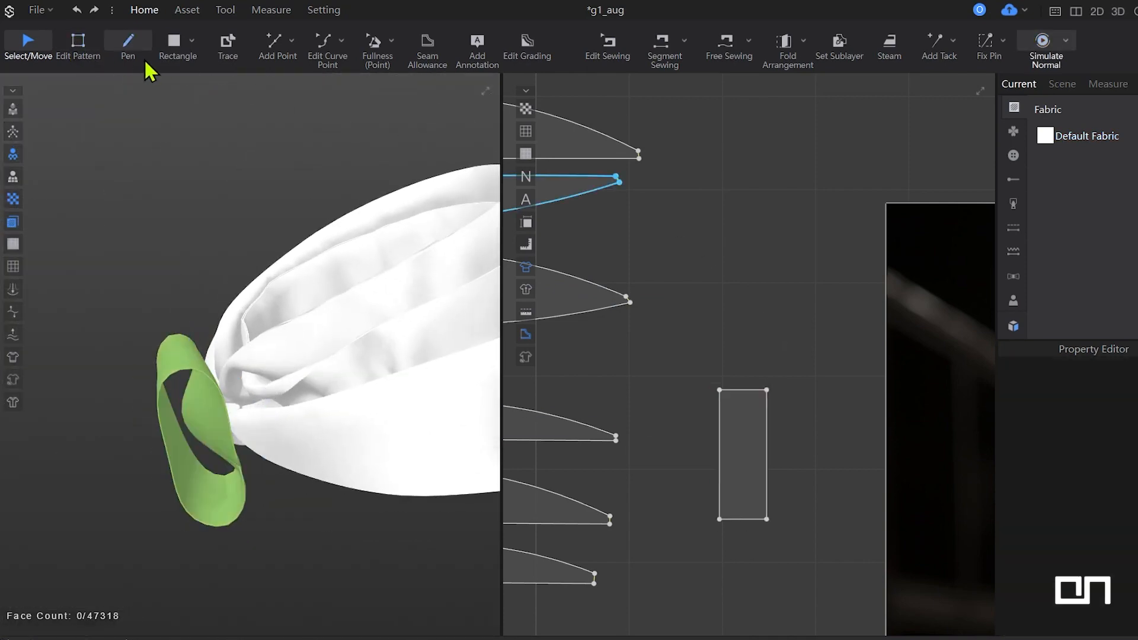
Select the mesh at both ends of the strip with Select Mesh (Box) and move it back over the collar front.
click(1003, 41)
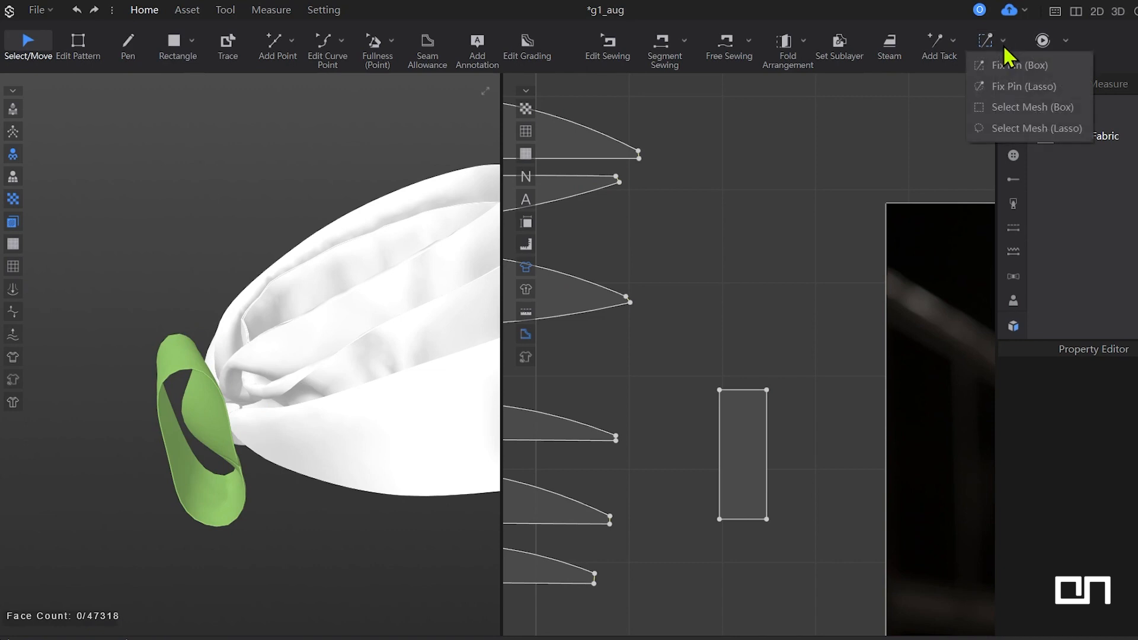
click(1034, 108)
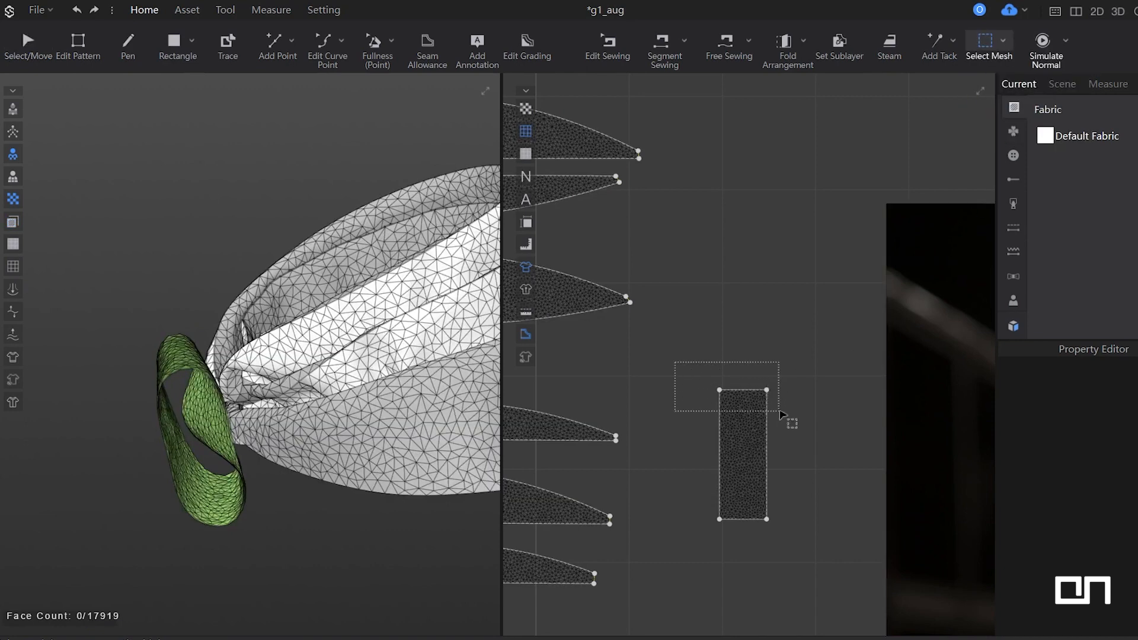
drag(780, 413, 780, 412)
shift+drag(698, 474, 793, 552)
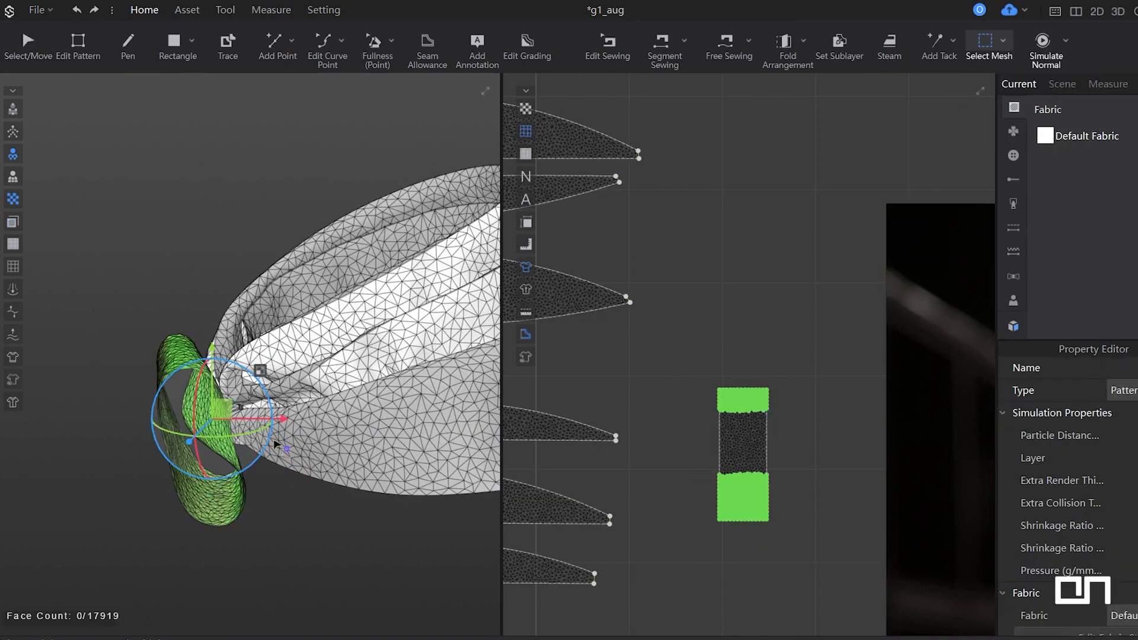
drag(280, 371, 331, 336)
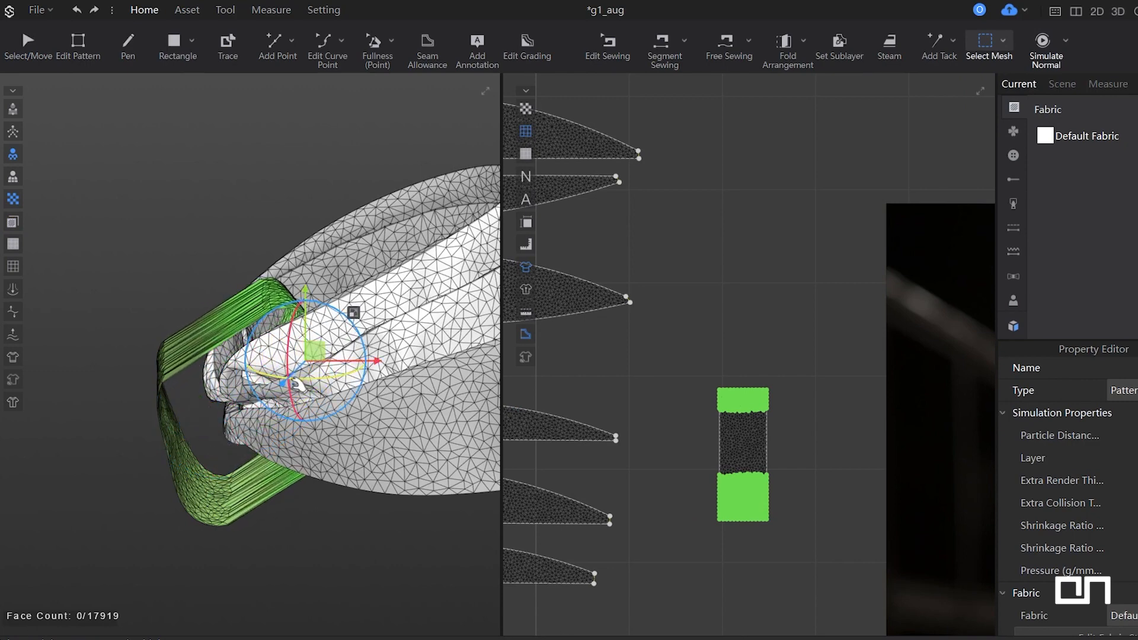
Simulate the repositioned loop, and move the selected end meshes further into the collar's opening.
key(space)
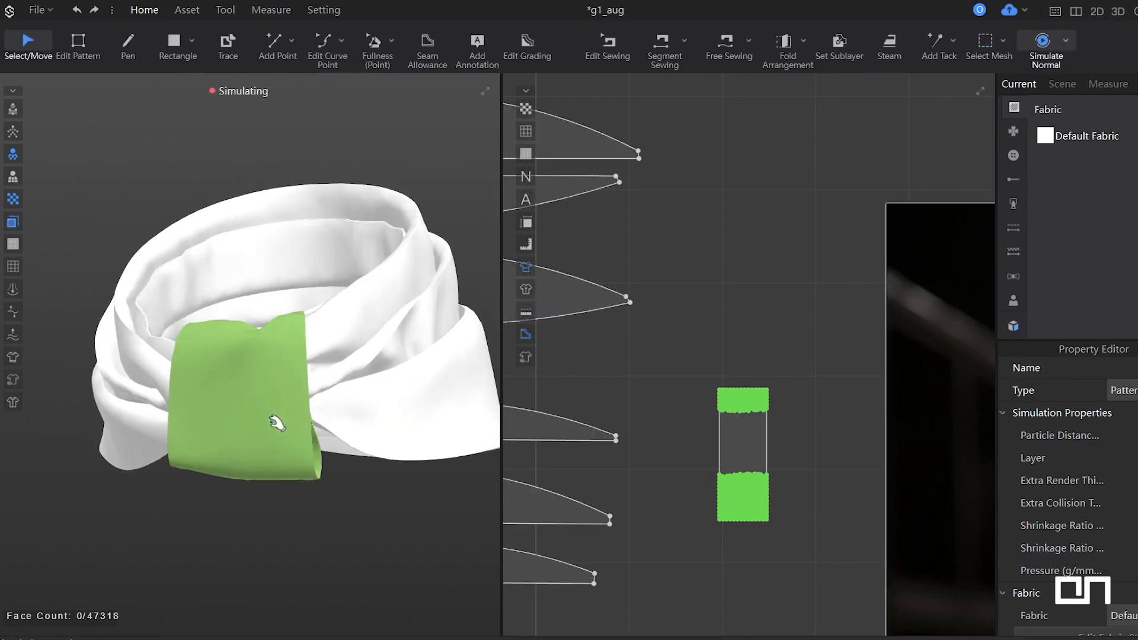
right_drag(277, 422, 241, 426)
key(space)
key(space)
drag(253, 397, 315, 371)
right_drag(272, 413, 314, 368)
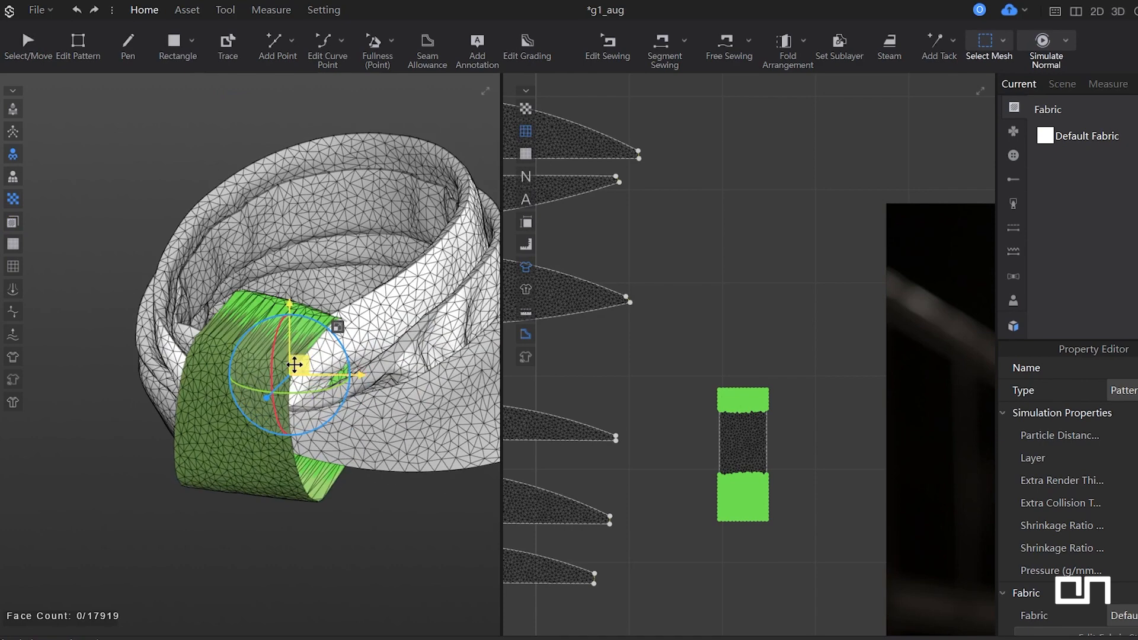
drag(295, 365, 269, 343)
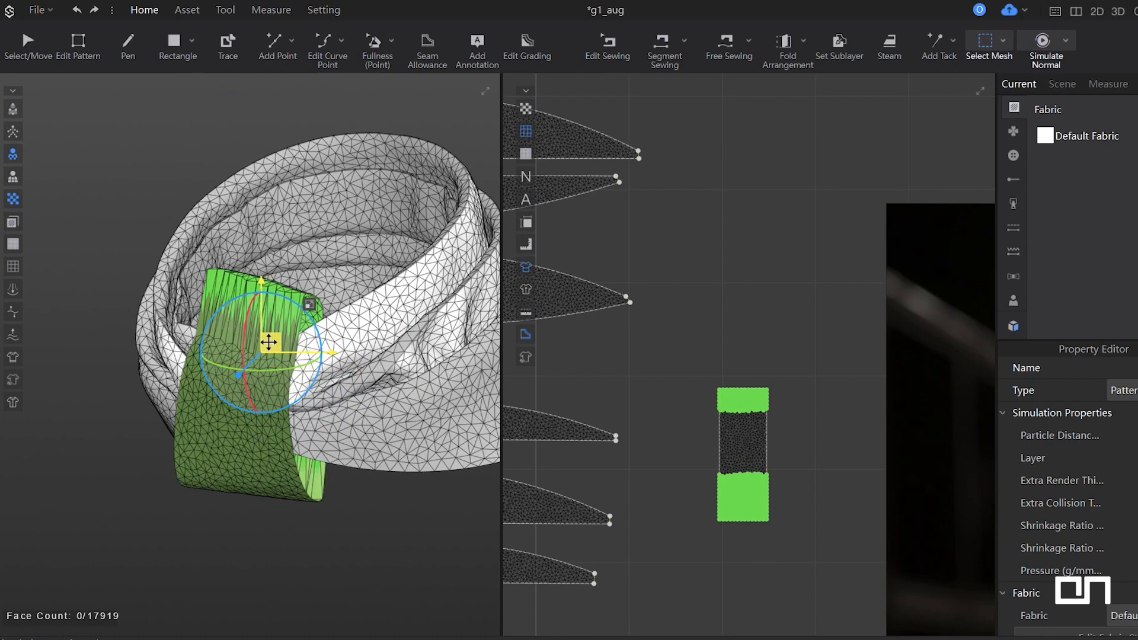
Pin narrow bands of mesh along both short ends of the loop strip with Fix Pin.
click(1002, 40)
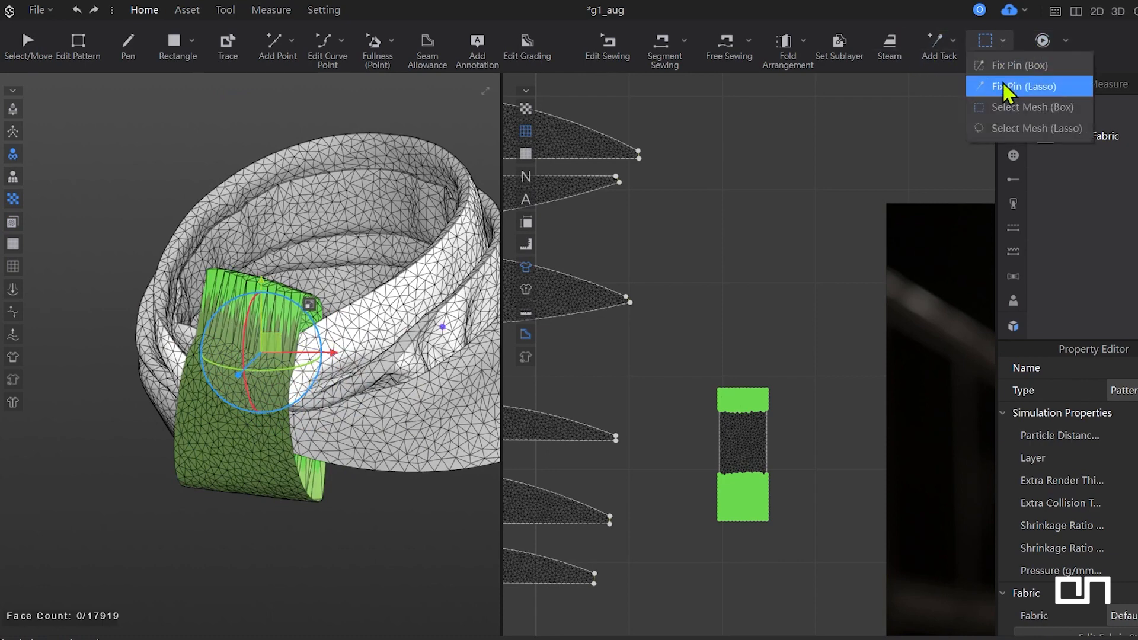
click(1006, 87)
drag(697, 363, 788, 409)
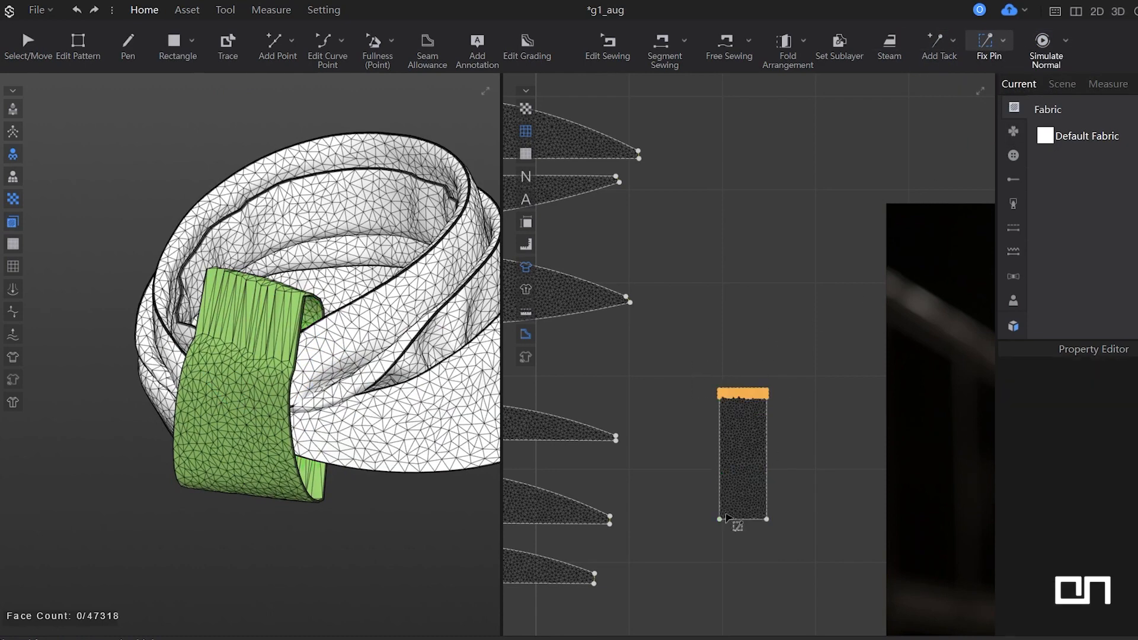
drag(754, 527, 666, 561)
Move the loop's pinned ends inside the collar opening and simulate the loop around the collar front.
mouse_move(456, 455)
right_down()
mouse_move(279, 399)
mouse_move(246, 437)
mouse_move(229, 411)
mouse_move(310, 426)
mouse_move(321, 441)
mouse_move(270, 469)
right_up()
drag(237, 495, 249, 471)
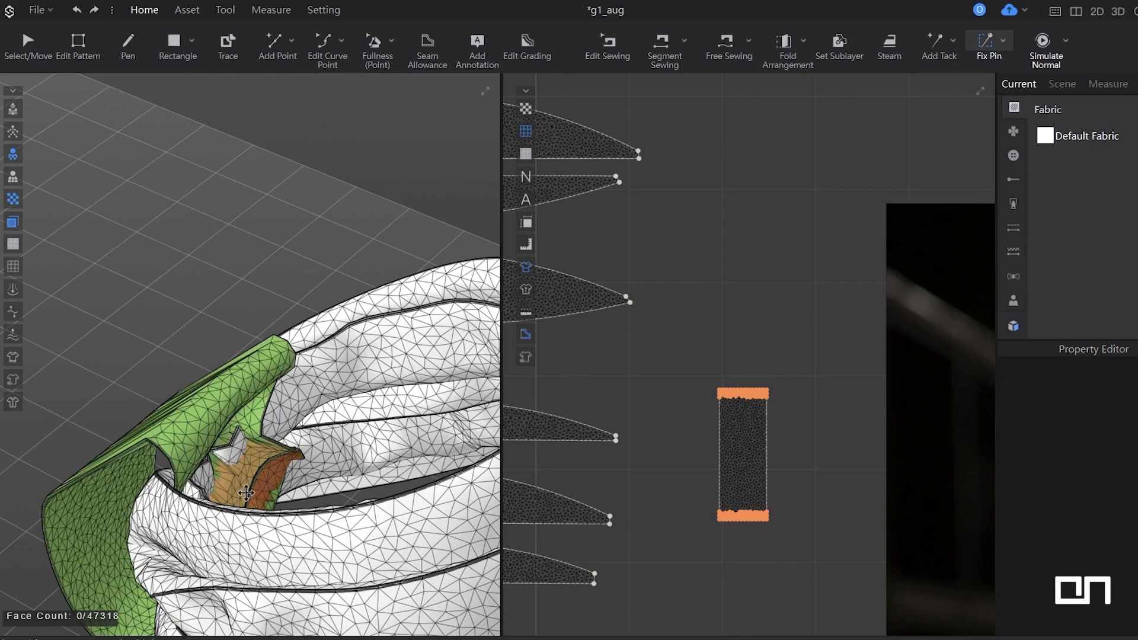
right_drag(252, 474, 407, 426)
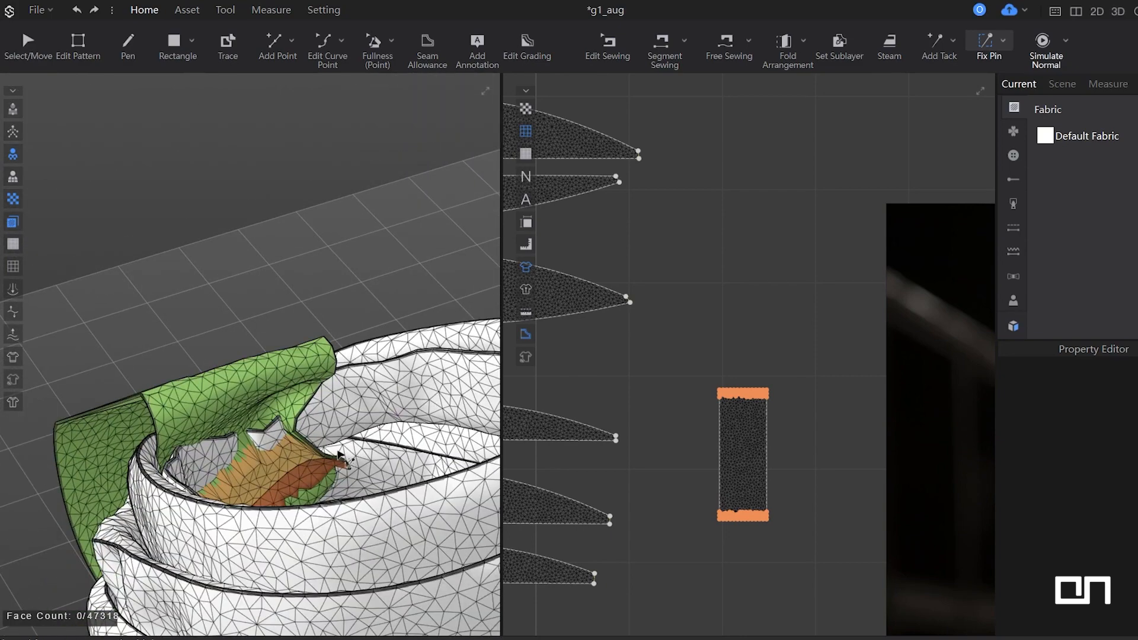
key(space)
drag(330, 471, 295, 464)
right_drag(295, 463, 333, 328)
key(space)
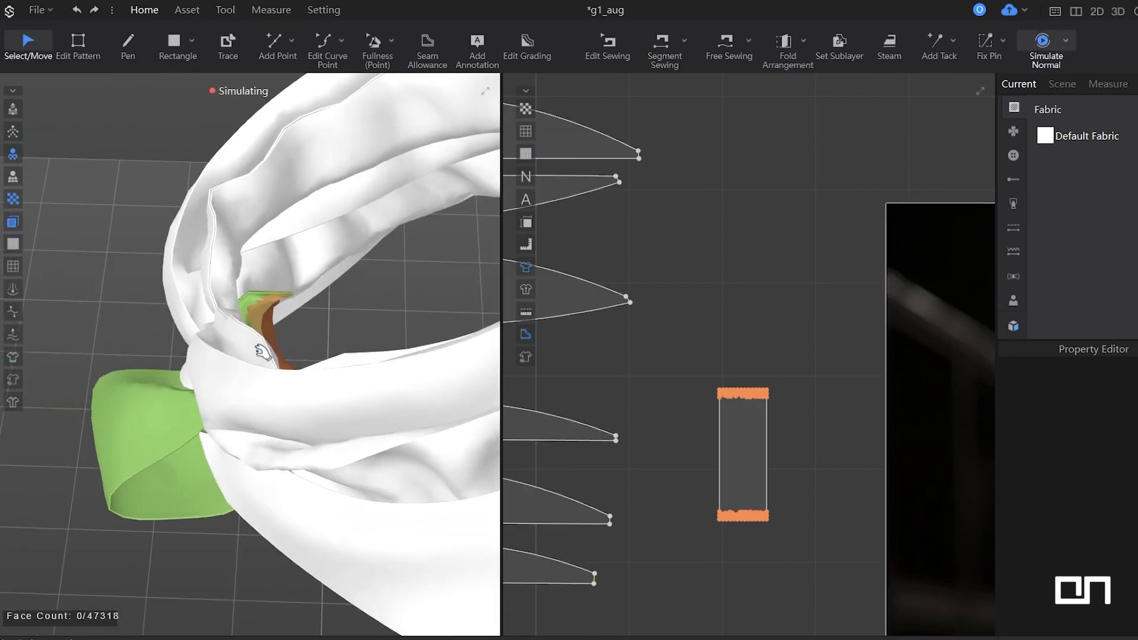
right_drag(261, 353, 317, 346)
scroll(318, 347, down, 5)
key(space)
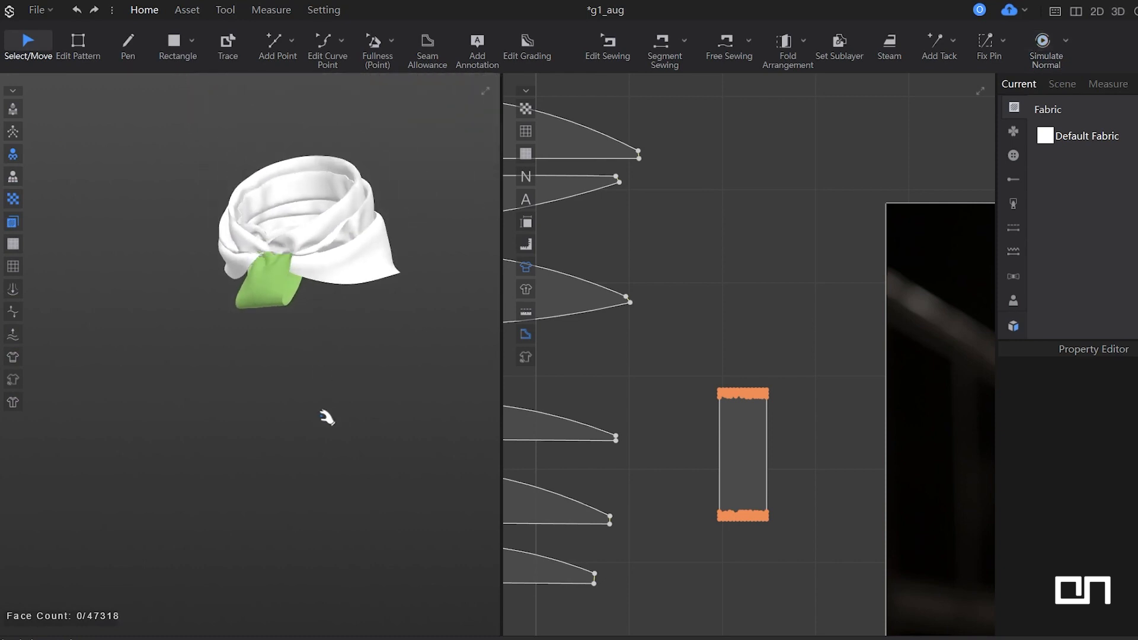
Pull the loop into place over the collar's front during simulation, and clear its layer setting.
key(space)
middle_drag(287, 276, 296, 350)
scroll(305, 343, up, 2)
mouse_move(314, 333)
mouse_down()
mouse_move(333, 190)
mouse_move(343, 285)
mouse_move(320, 285)
mouse_move(333, 339)
mouse_up()
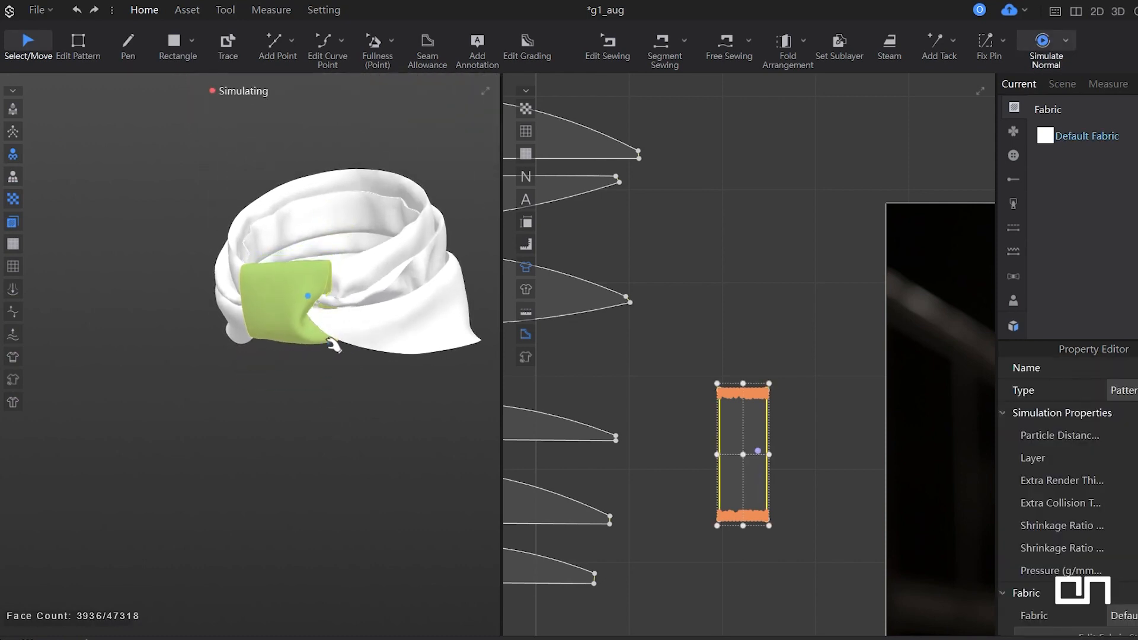
key(w)
key(q)
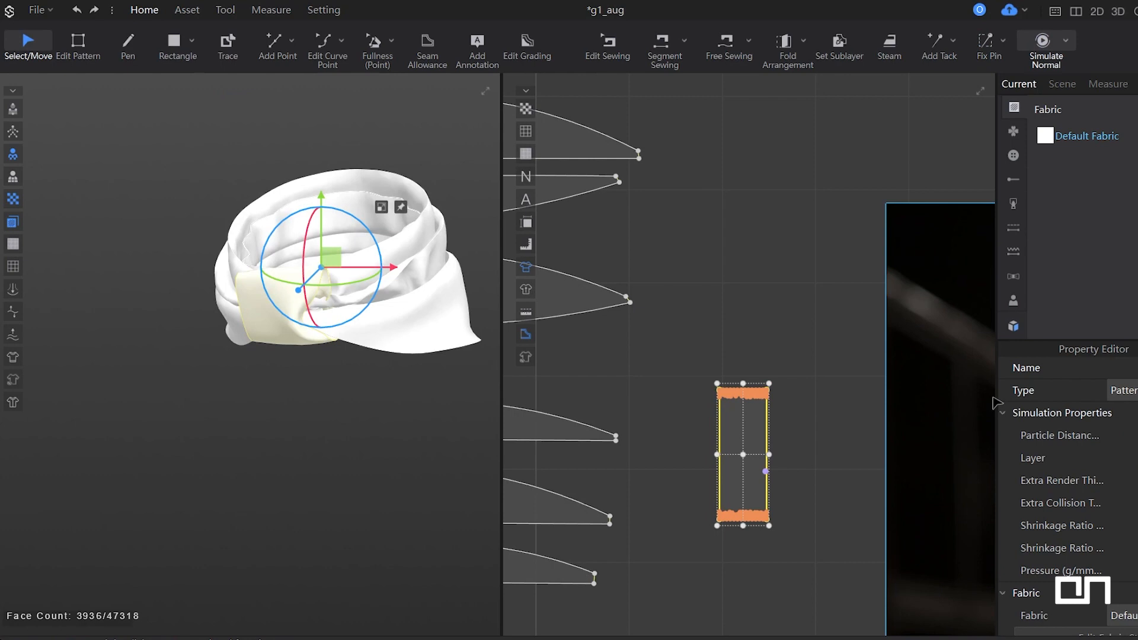
click(345, 413)
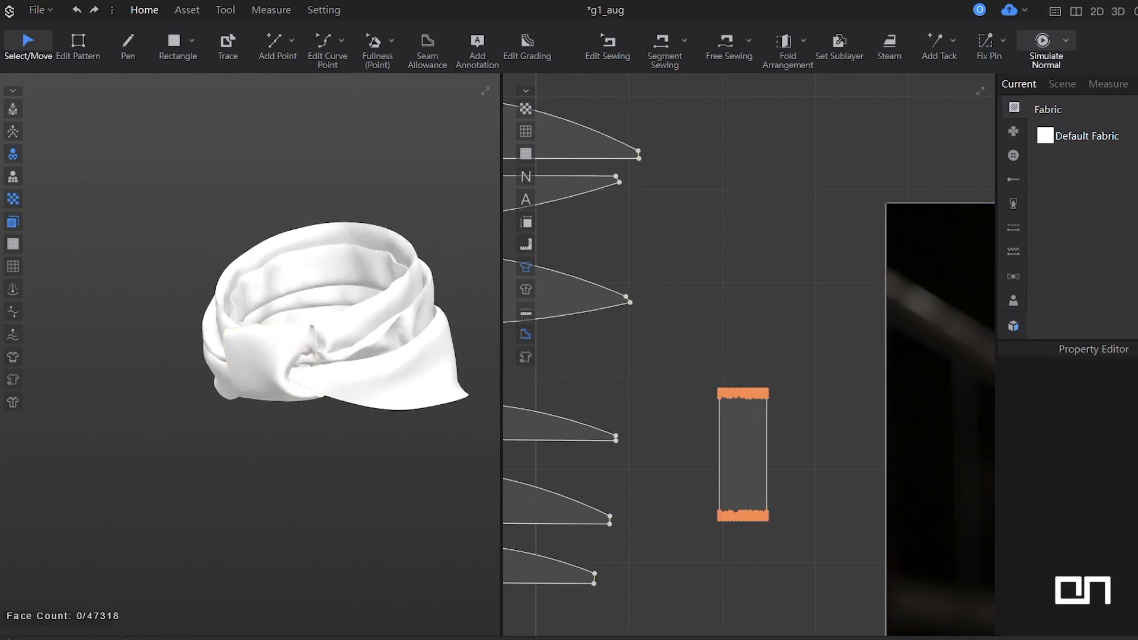
Harden the loop's rectangular strip pattern.
key(ctrl+a)
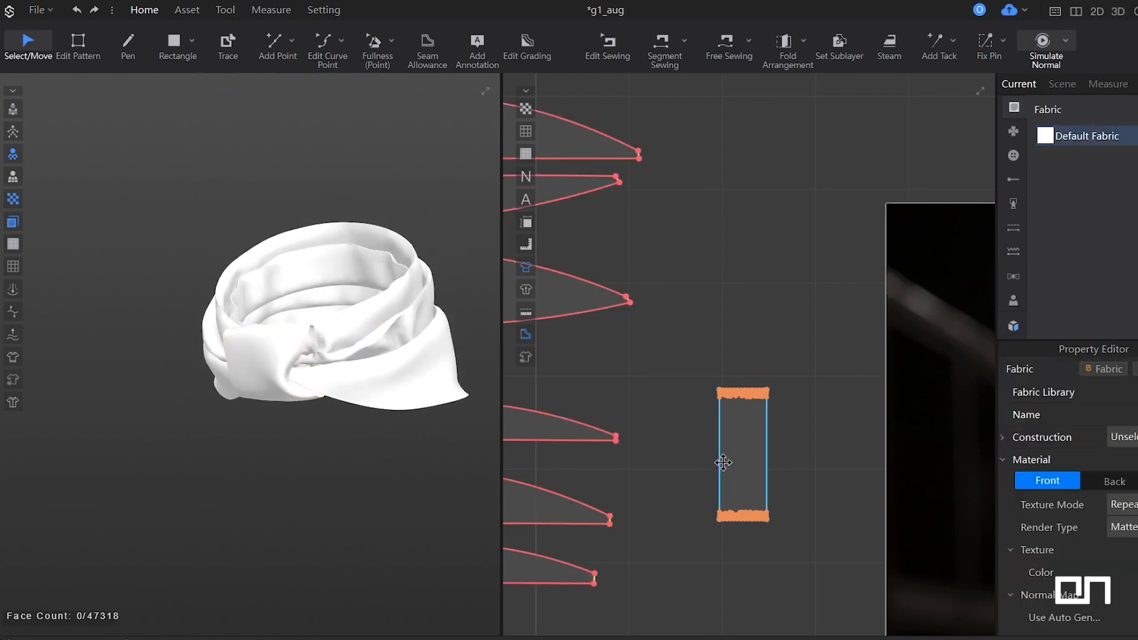
click(723, 462)
key(ctrl+h)
click(326, 457)
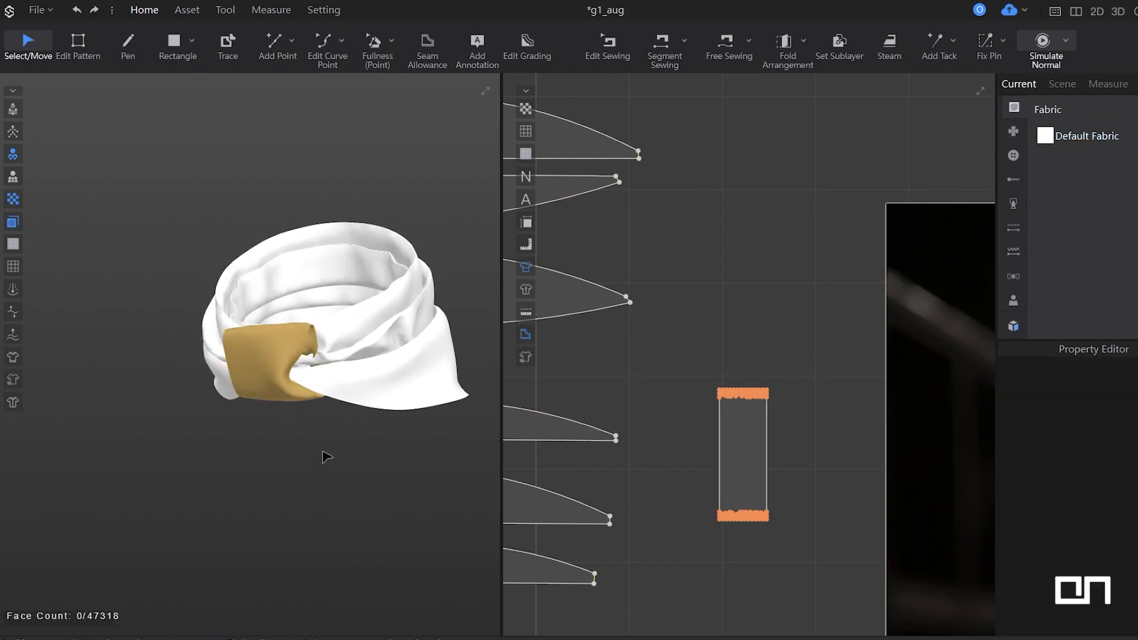
Simulate the hardened loop while pulling its inner fabric back over the collar's front edge.
right_drag(340, 458, 266, 464)
scroll(266, 451, up, 3)
key(space)
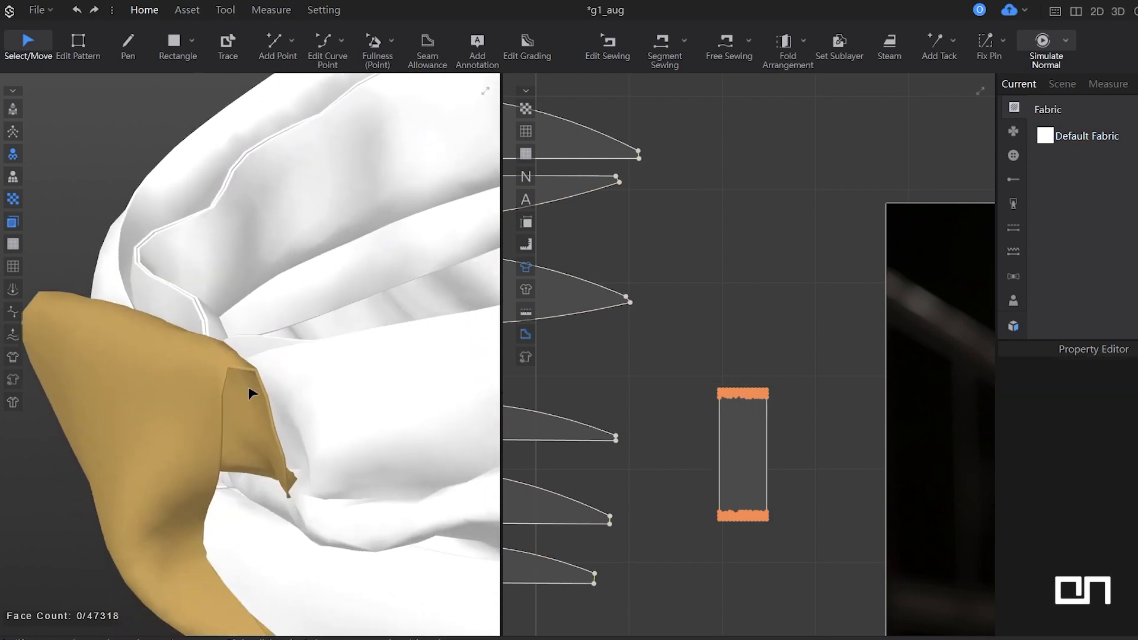
click(217, 360)
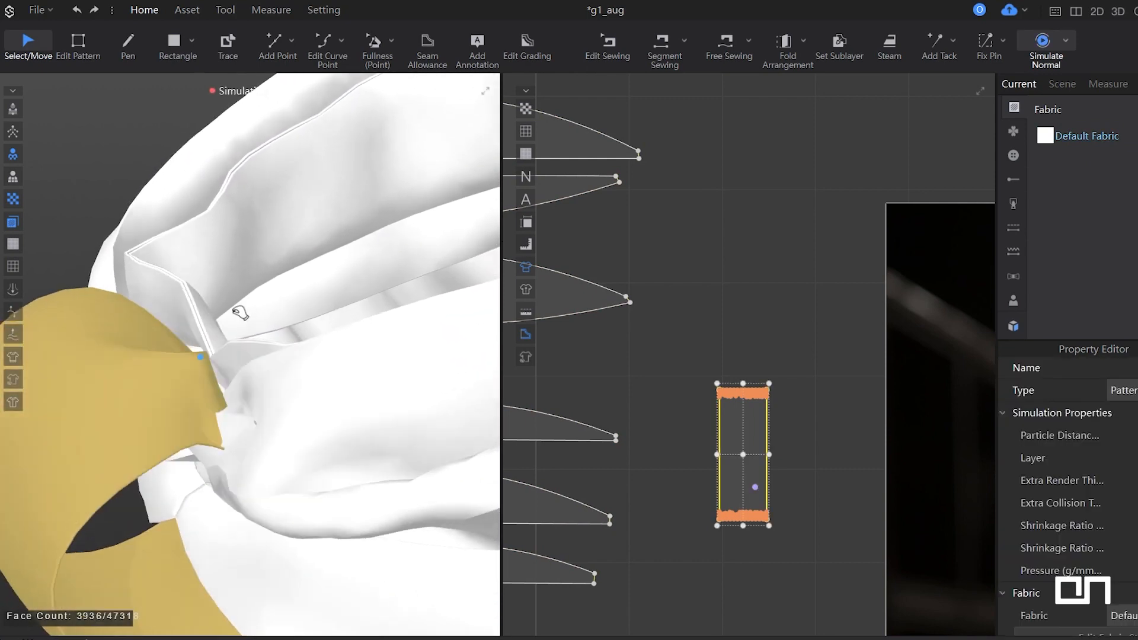
drag(294, 259, 417, 130)
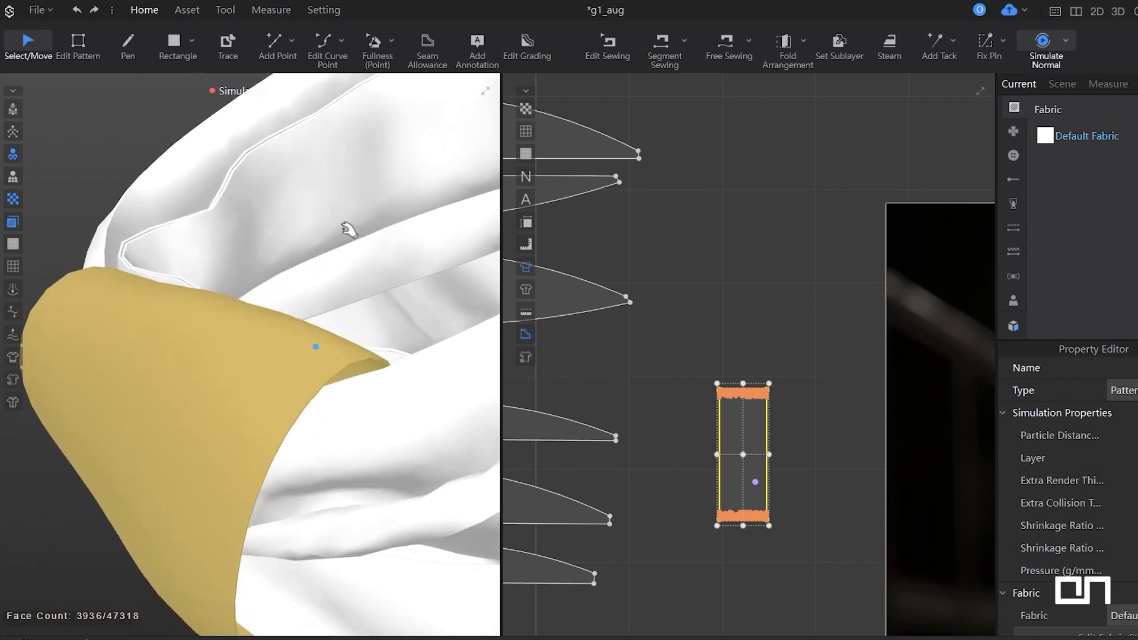
right_drag(195, 436, 332, 353)
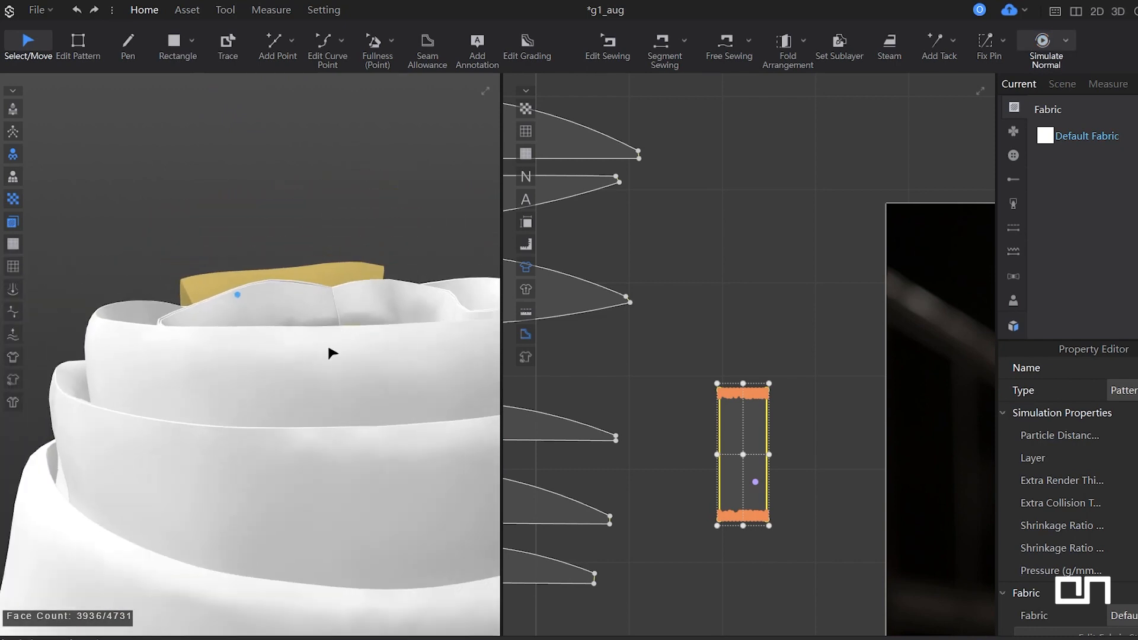
click(184, 184)
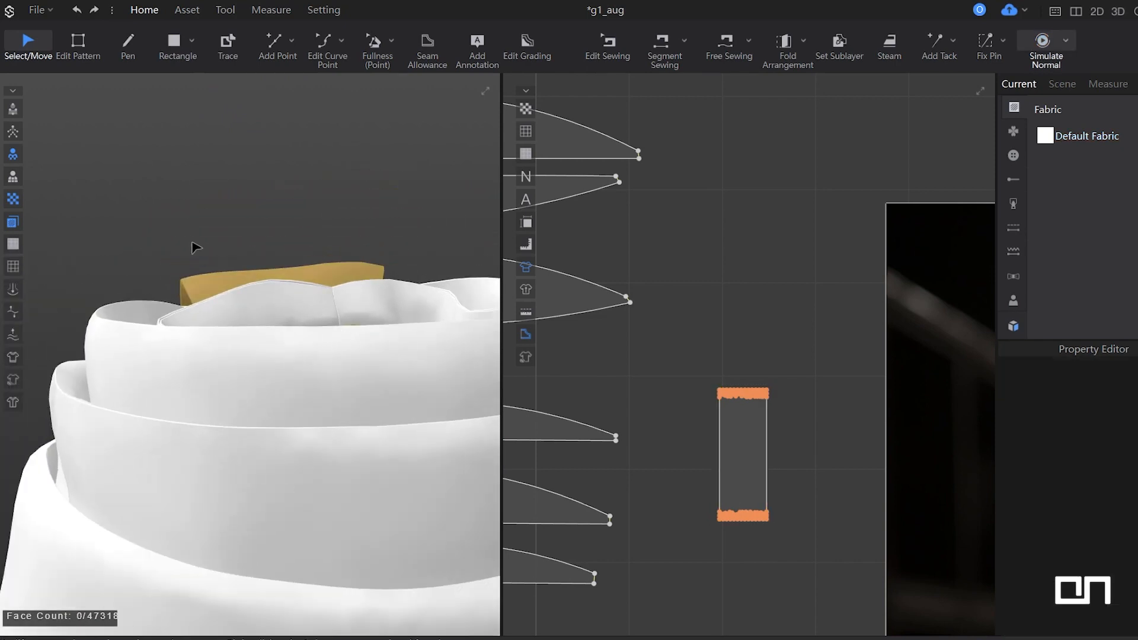
scroll(222, 261, down, 3)
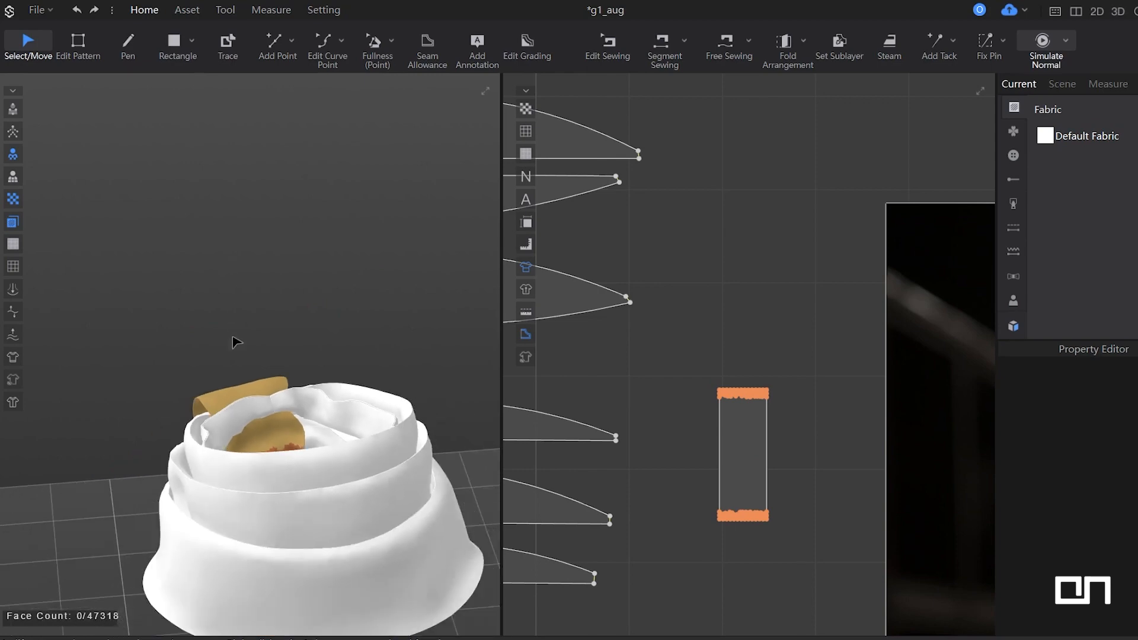
right_drag(295, 333, 244, 451)
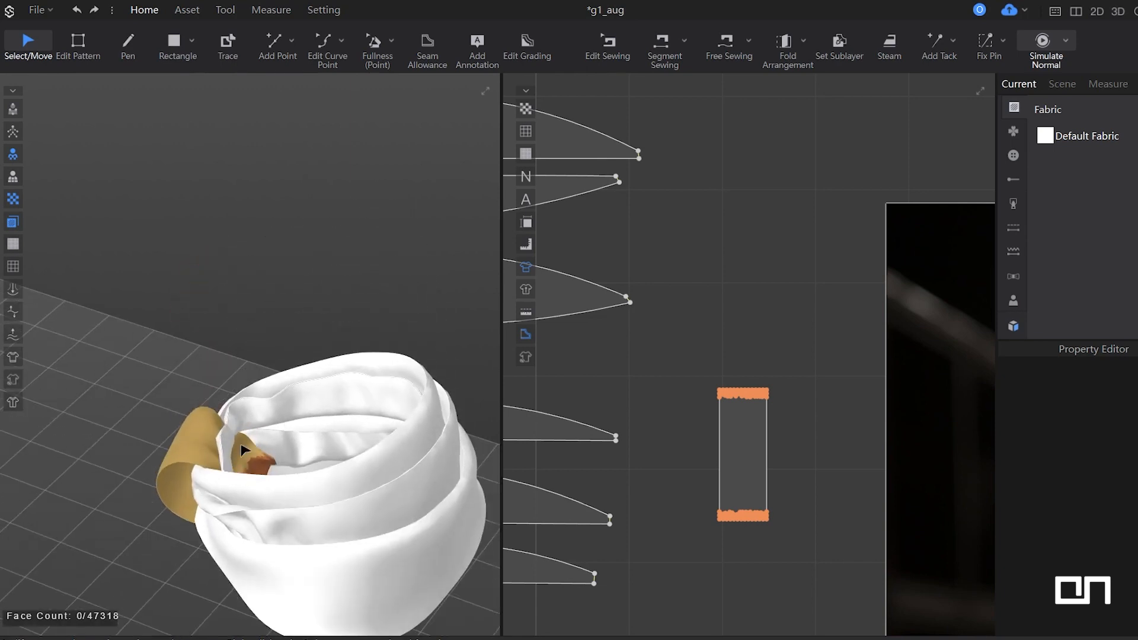
click(201, 454)
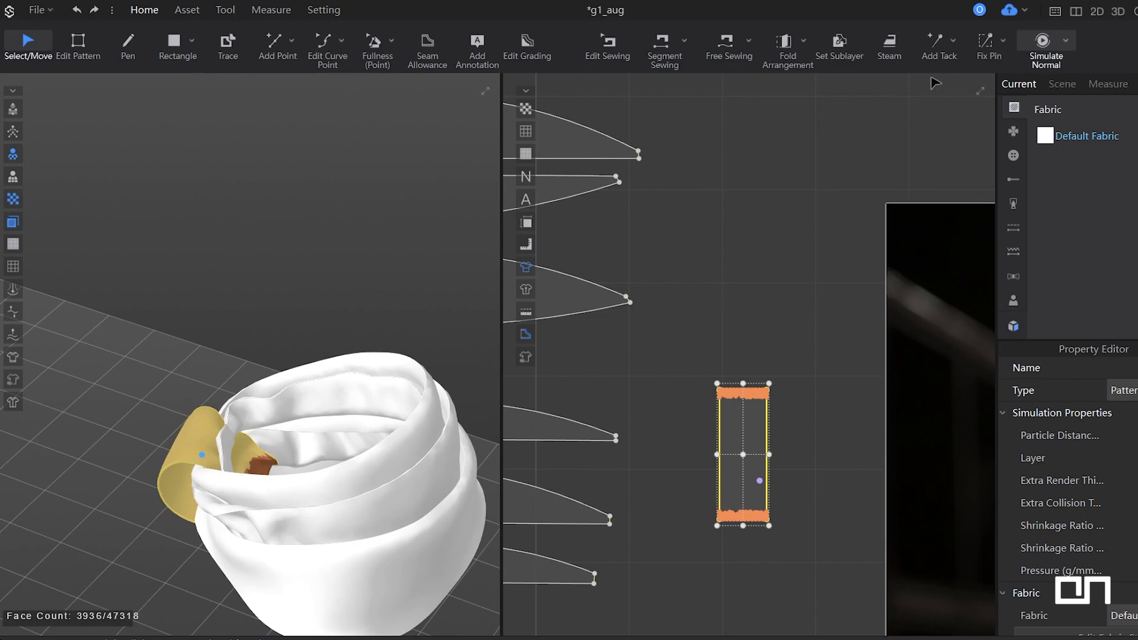
click(986, 43)
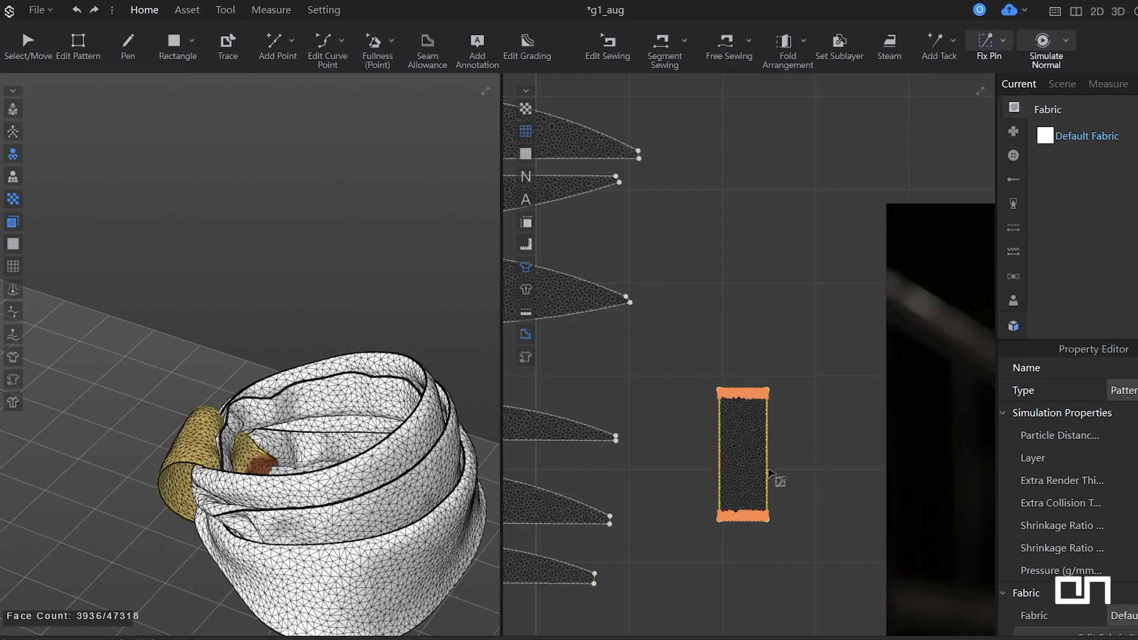
drag(695, 473, 778, 493)
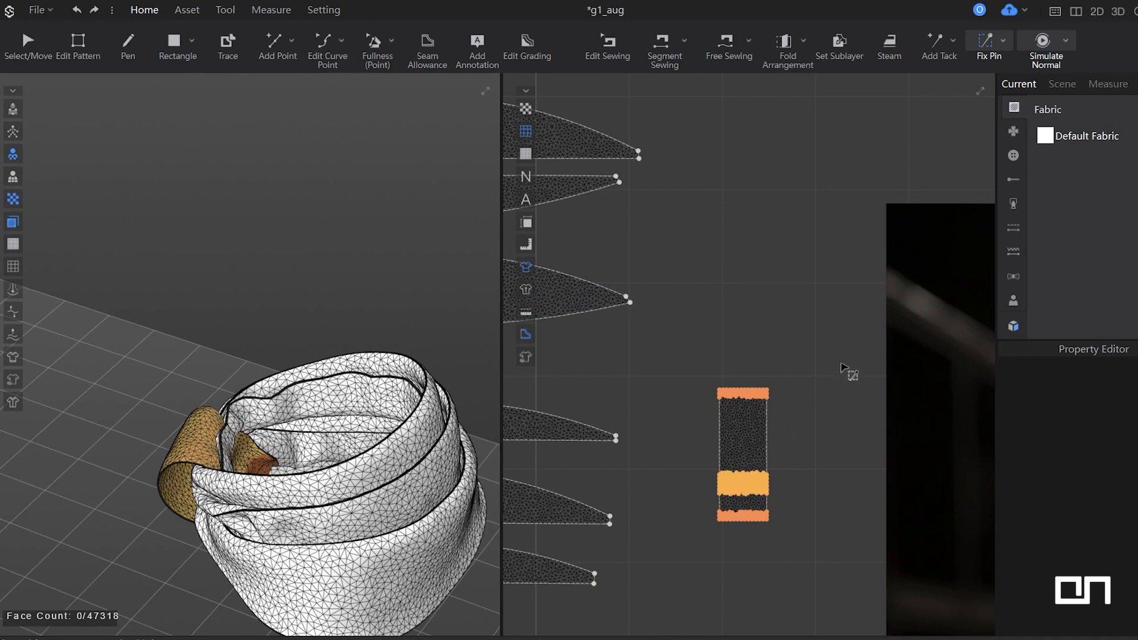
key(Delete)
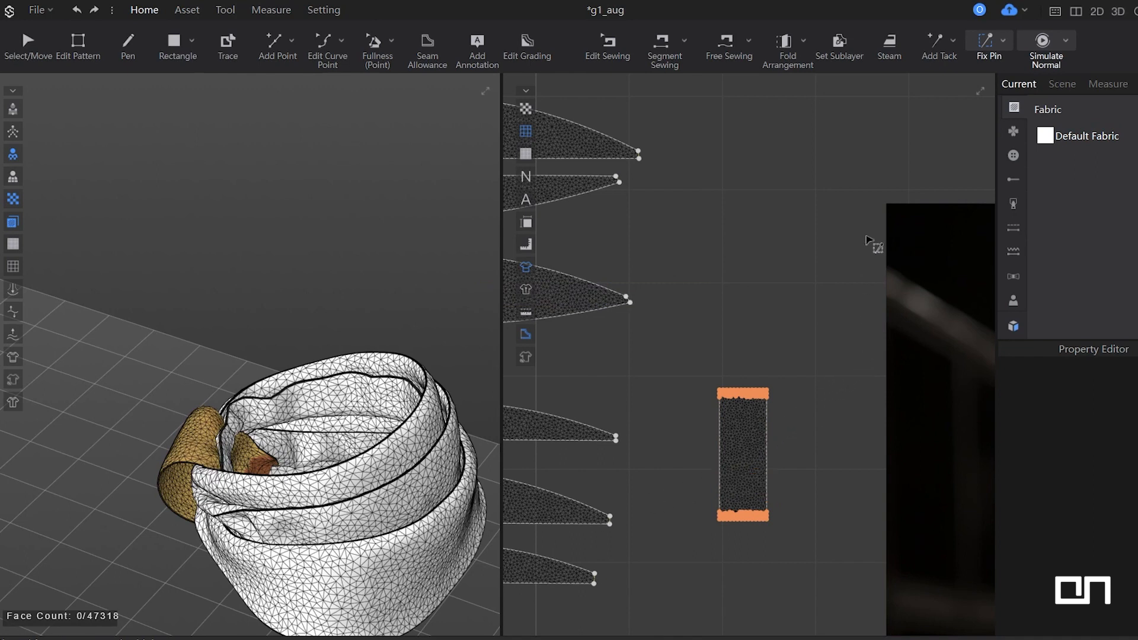
Select a mesh band across the lower half of the loop's pattern, move it up over the collar's edge, and simulate.
click(942, 52)
click(997, 55)
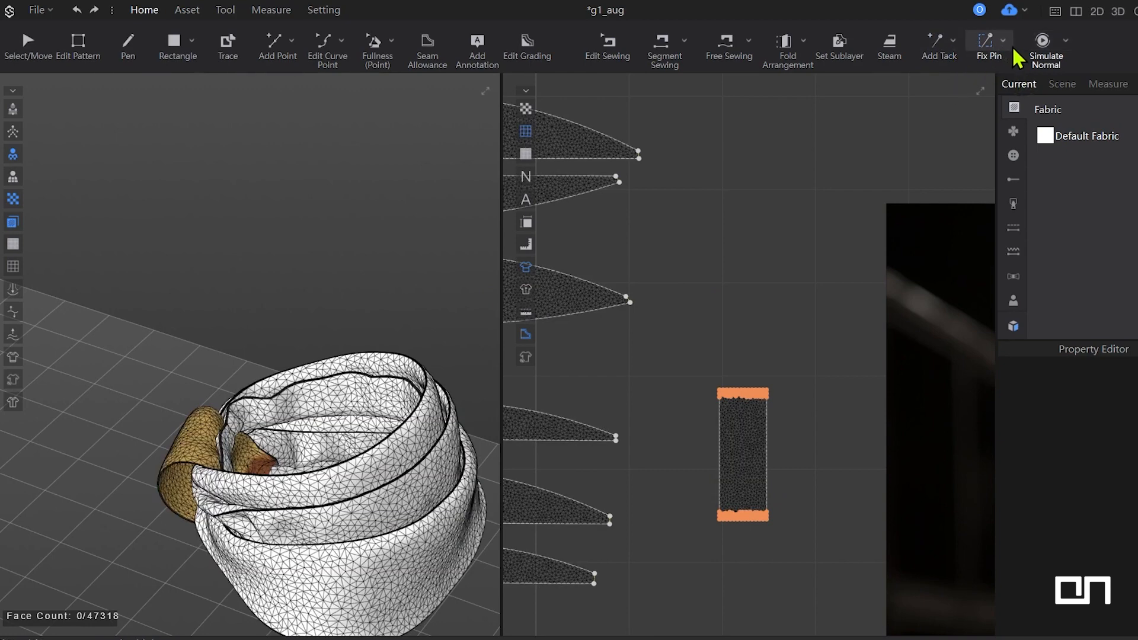
click(1003, 40)
click(1032, 108)
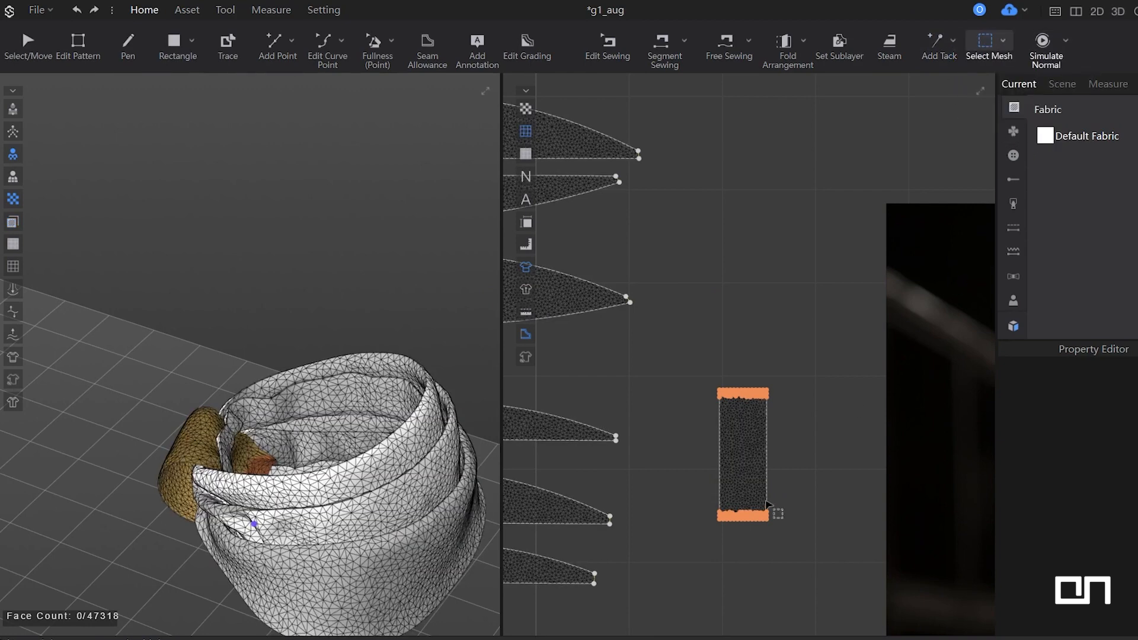
drag(778, 478, 778, 478)
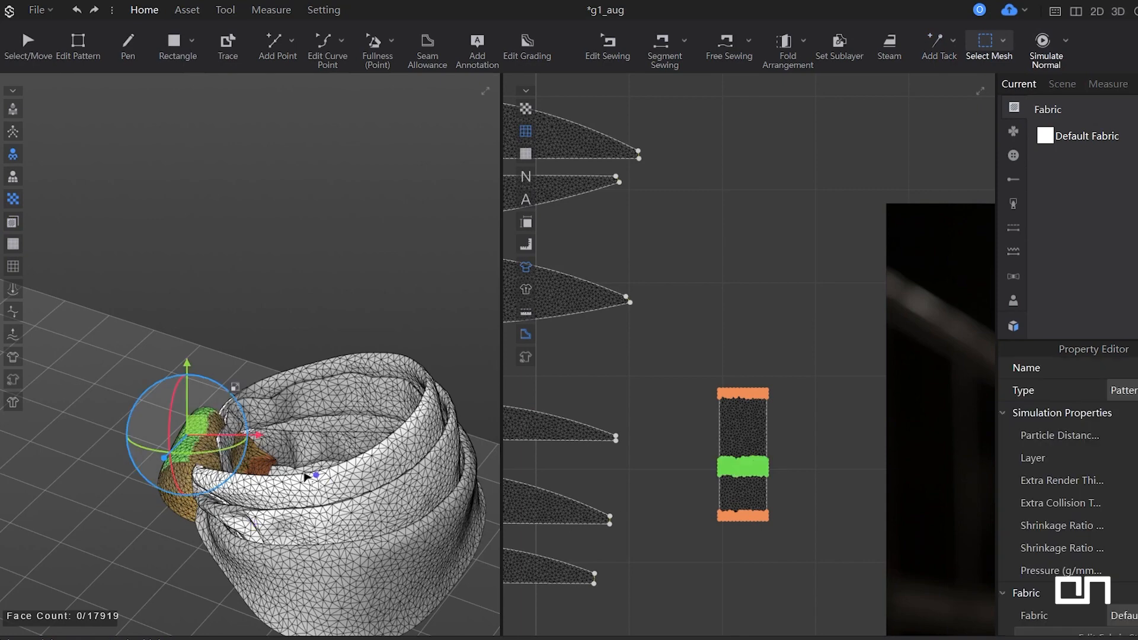
drag(697, 437, 789, 464)
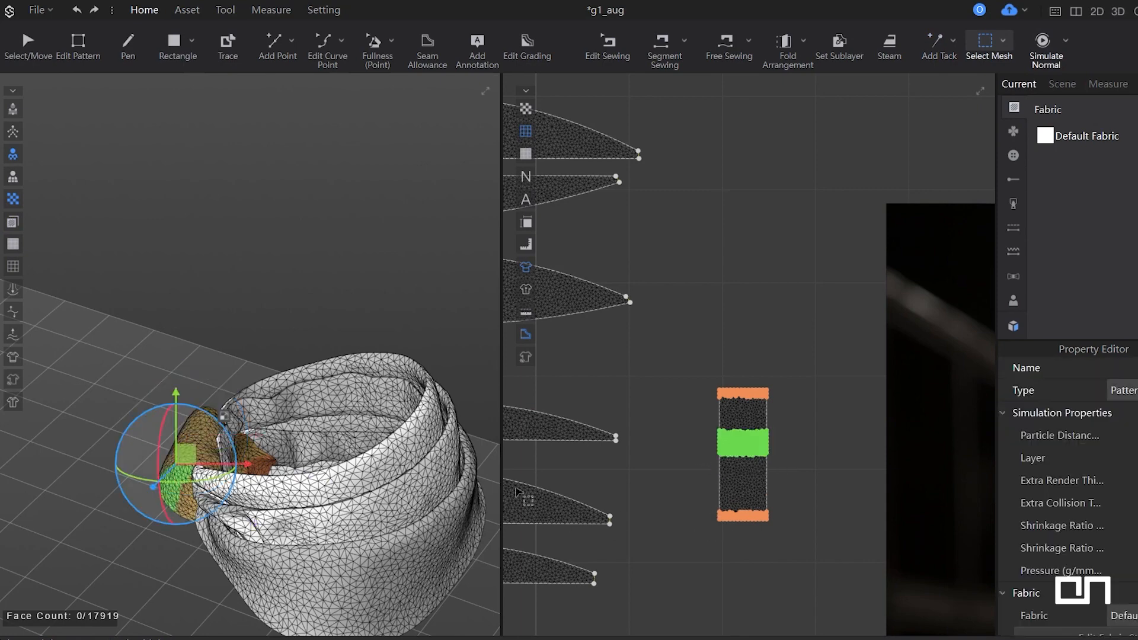
drag(690, 455, 775, 498)
drag(216, 432, 243, 409)
key(space)
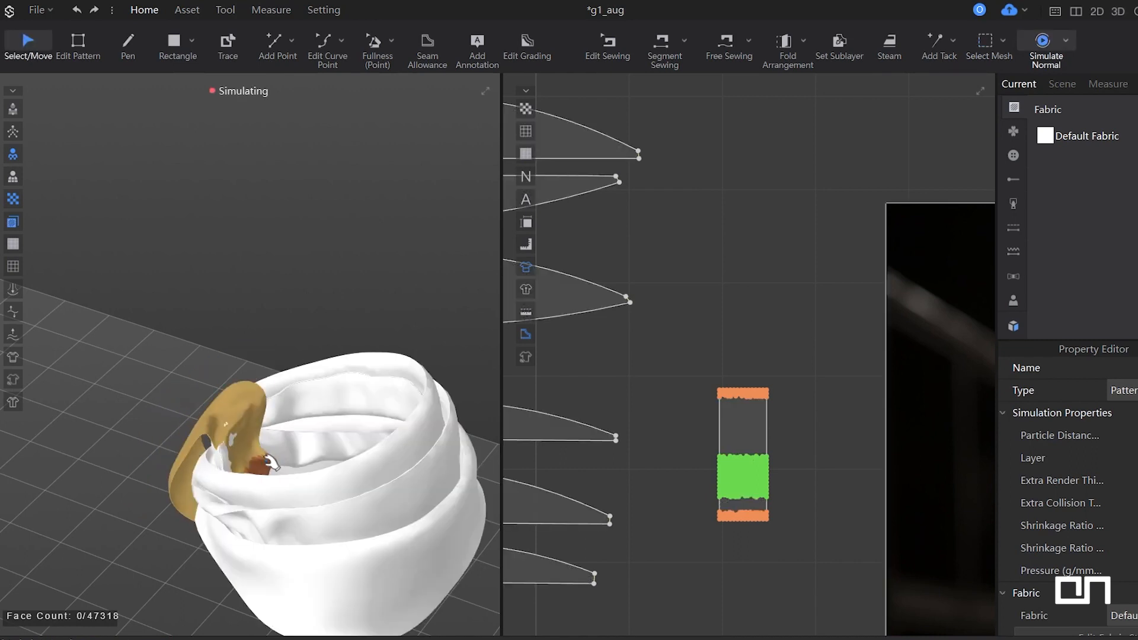
Pull the loop's inner ends farther inside the collar opening during simulation.
drag(268, 464, 308, 460)
right_drag(285, 475, 313, 351)
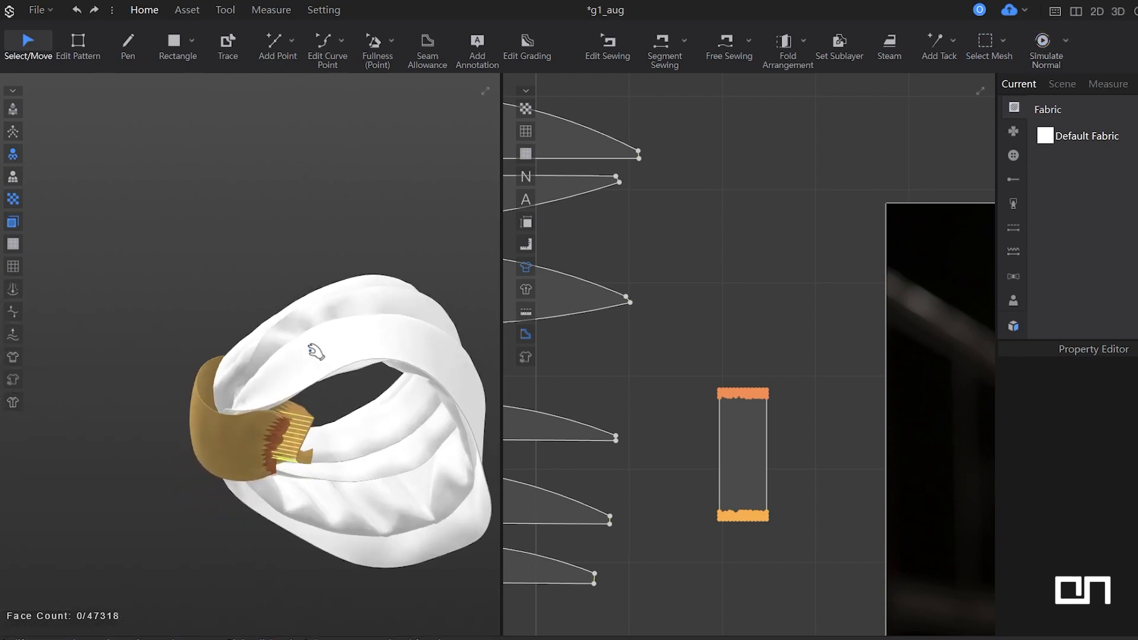
drag(278, 452, 288, 464)
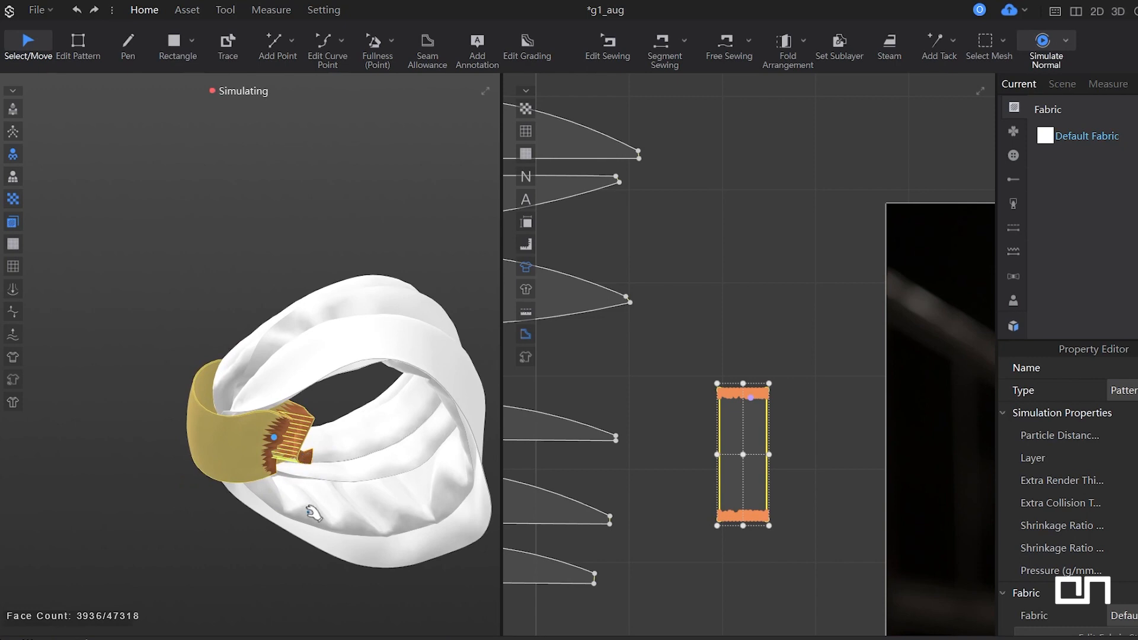
right_drag(314, 512, 310, 496)
Delete all pins from the loop and simulate it unpinned around the collar's front.
key(w)
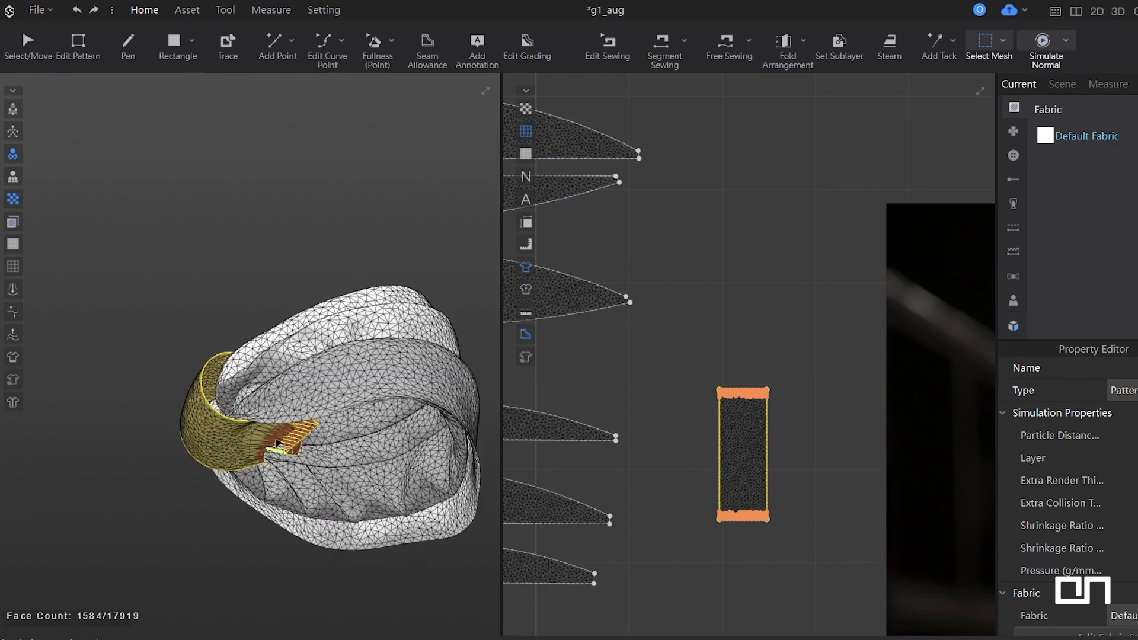
click(276, 443)
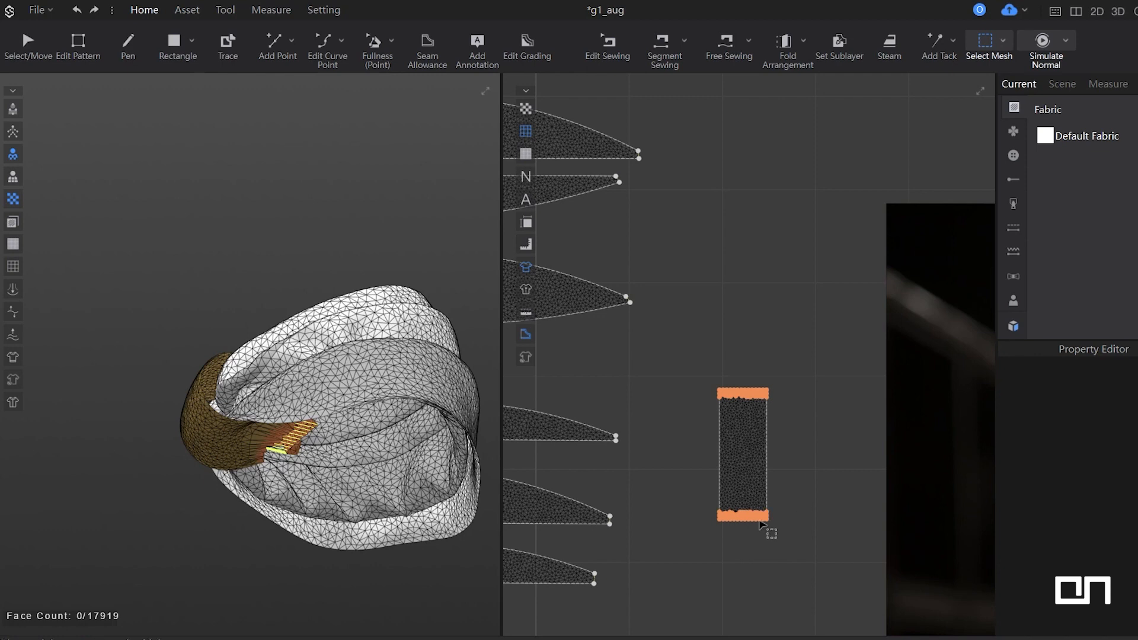
click(1003, 41)
click(1027, 67)
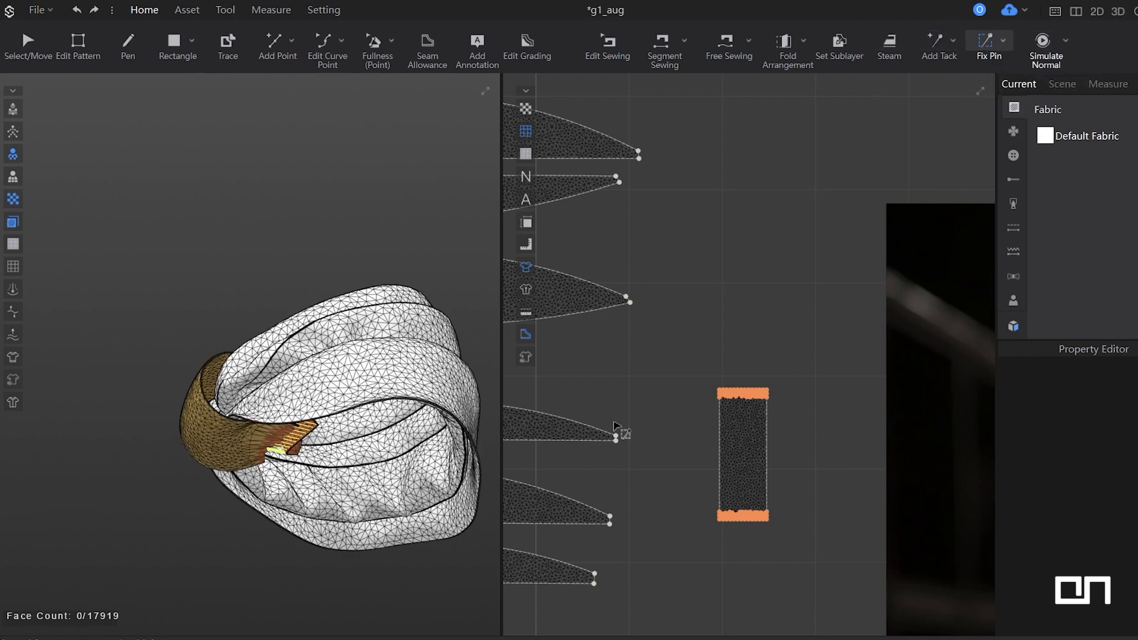
right_click(287, 436)
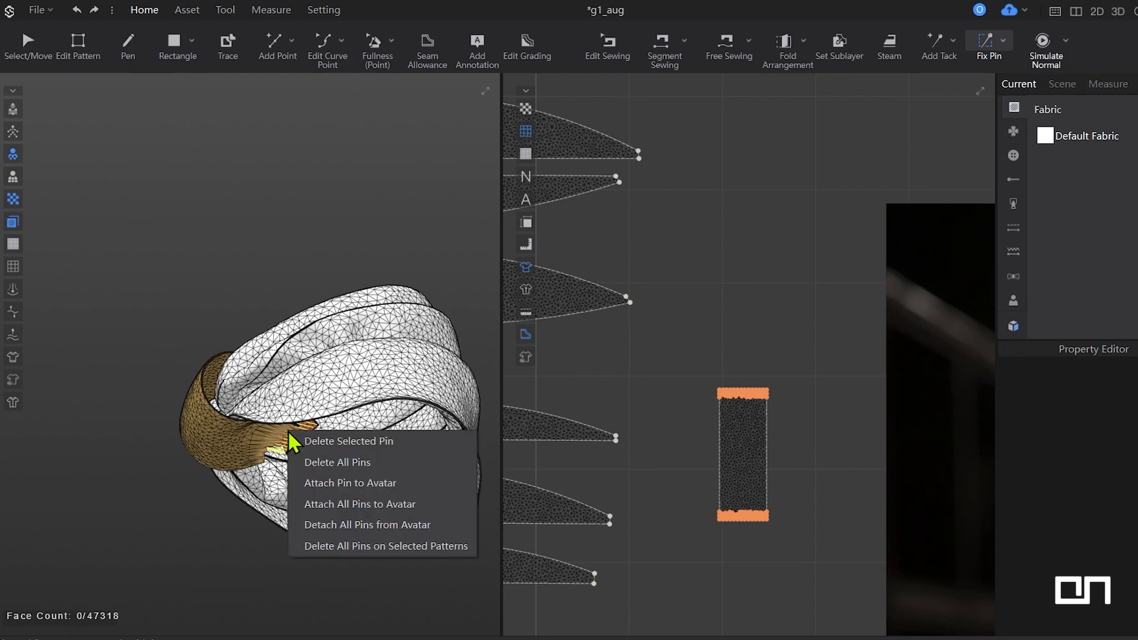
click(310, 461)
key(space)
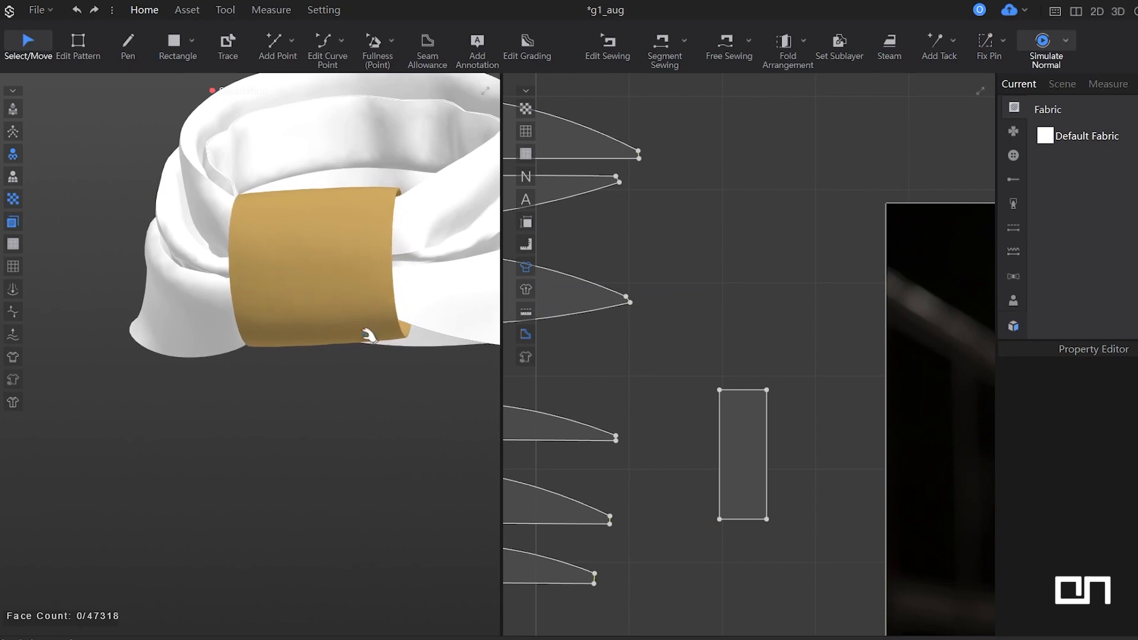
Let the unpinned loop settle in simulation and save the project.
key(space)
key(space)
click(353, 307)
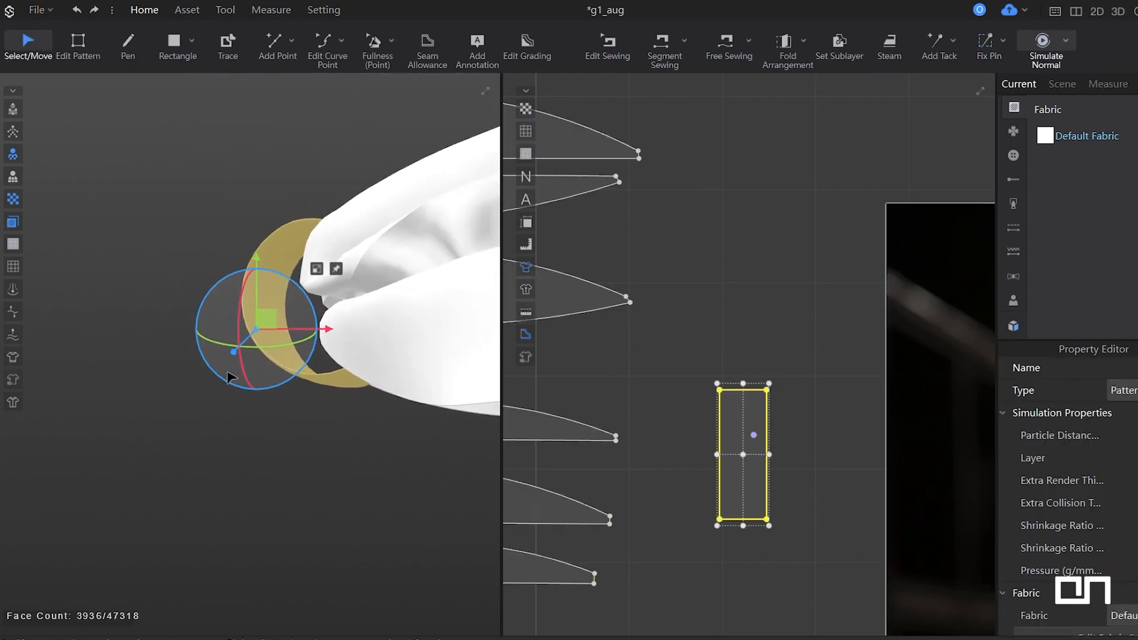
key(ctrl+s)
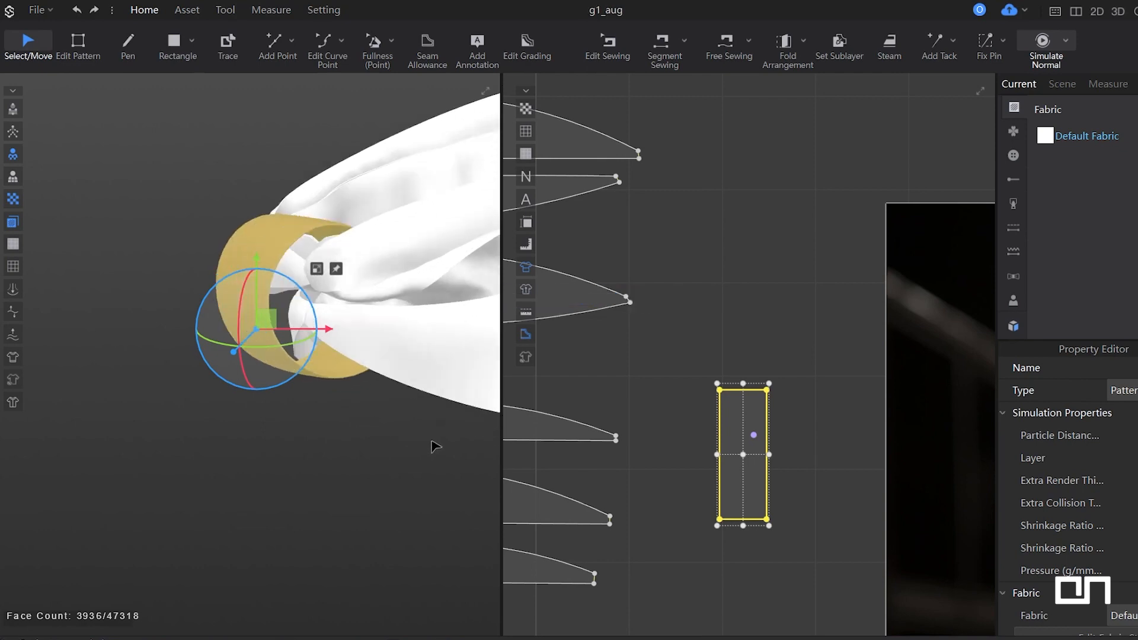
Shorten the loop's rectangular pattern equally from both ends about its centre and simulate the tighter loop.
drag(744, 450, 743, 454)
drag(746, 529, 746, 529)
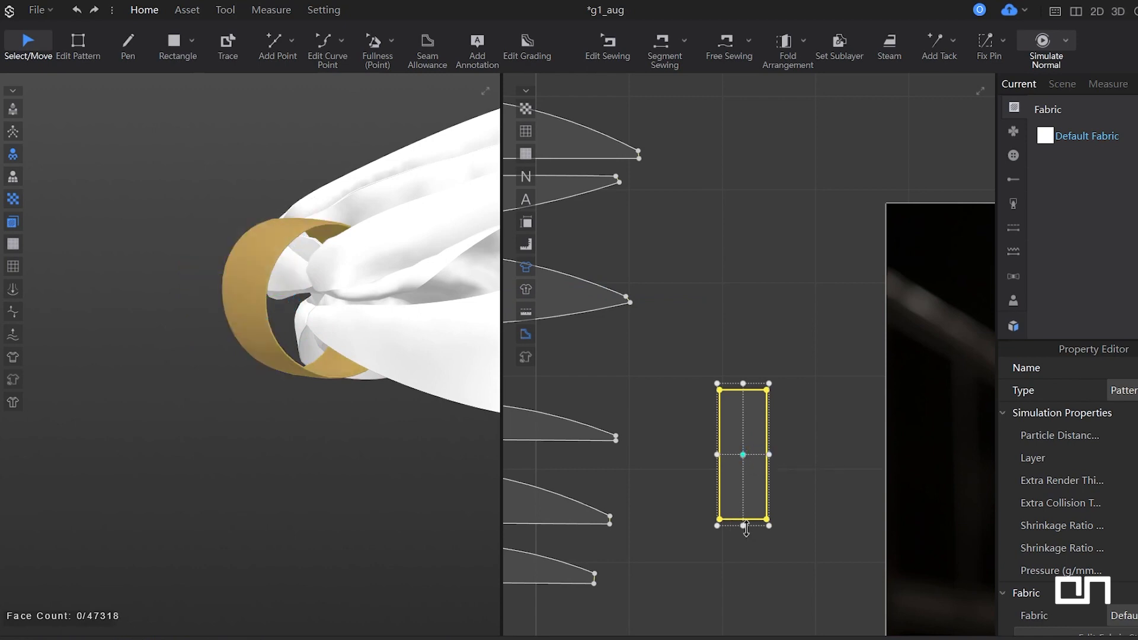
drag(752, 488, 751, 468)
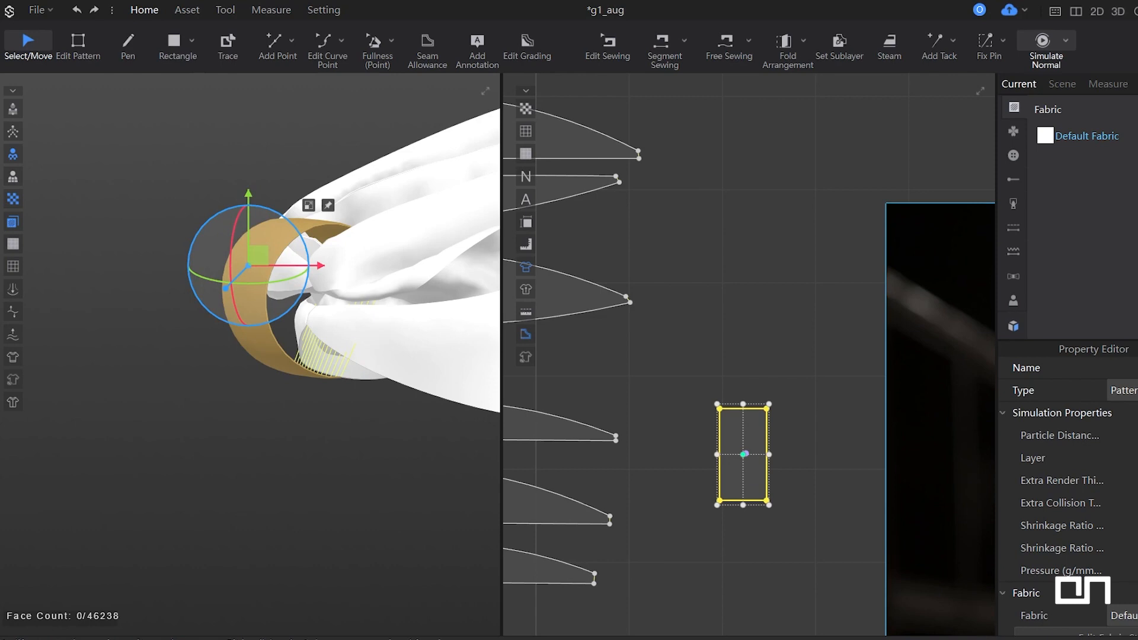
key(space)
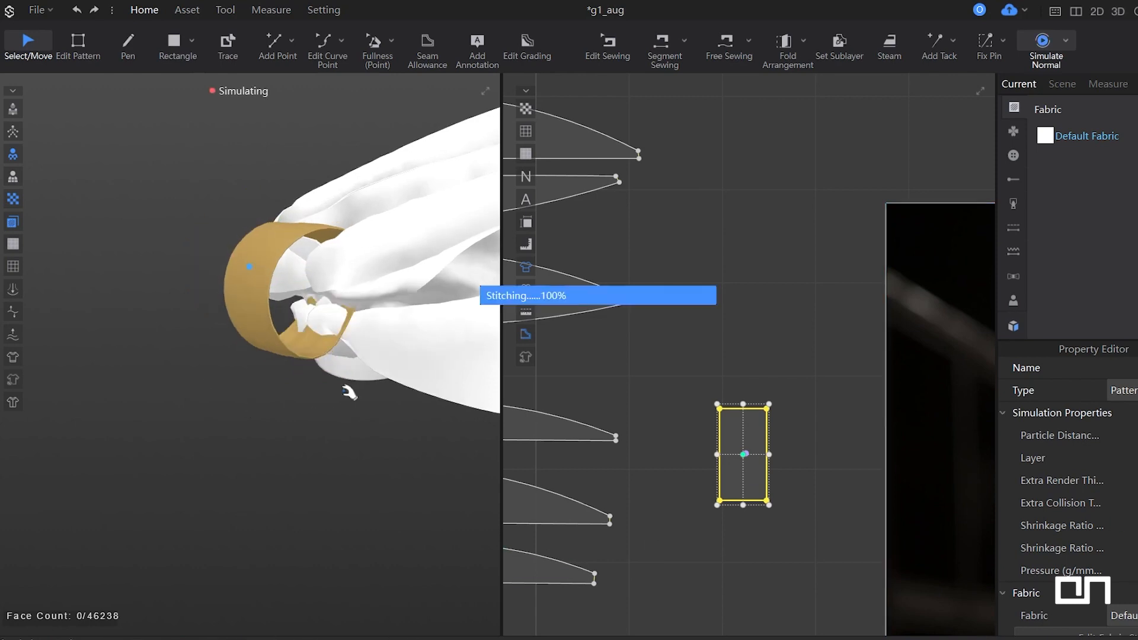
Pull the collar fabric at the loop and the loop's side edges during simulation to straighten the loop across the collar's front.
drag(369, 306, 332, 273)
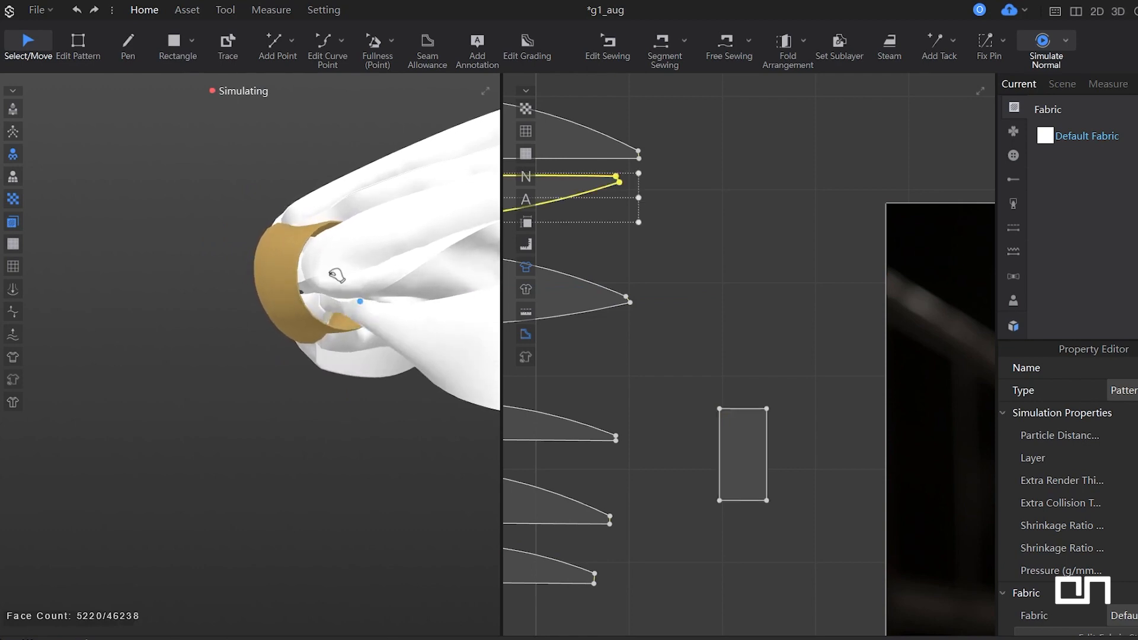
key(space)
right_drag(347, 326, 240, 376)
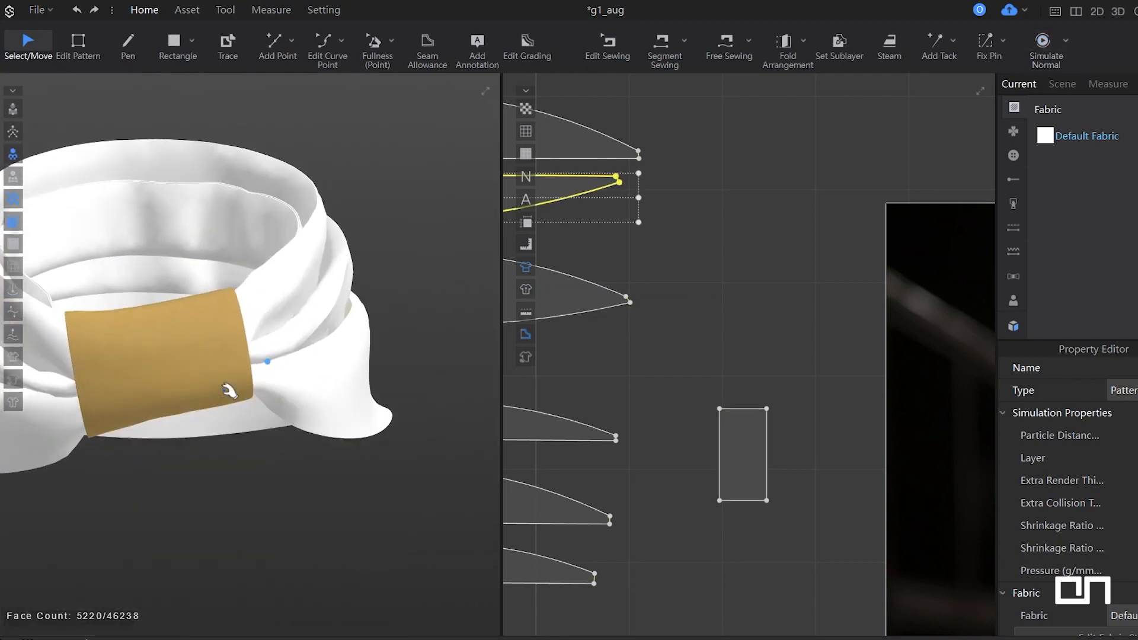
key(space)
click(255, 330)
drag(229, 322, 249, 411)
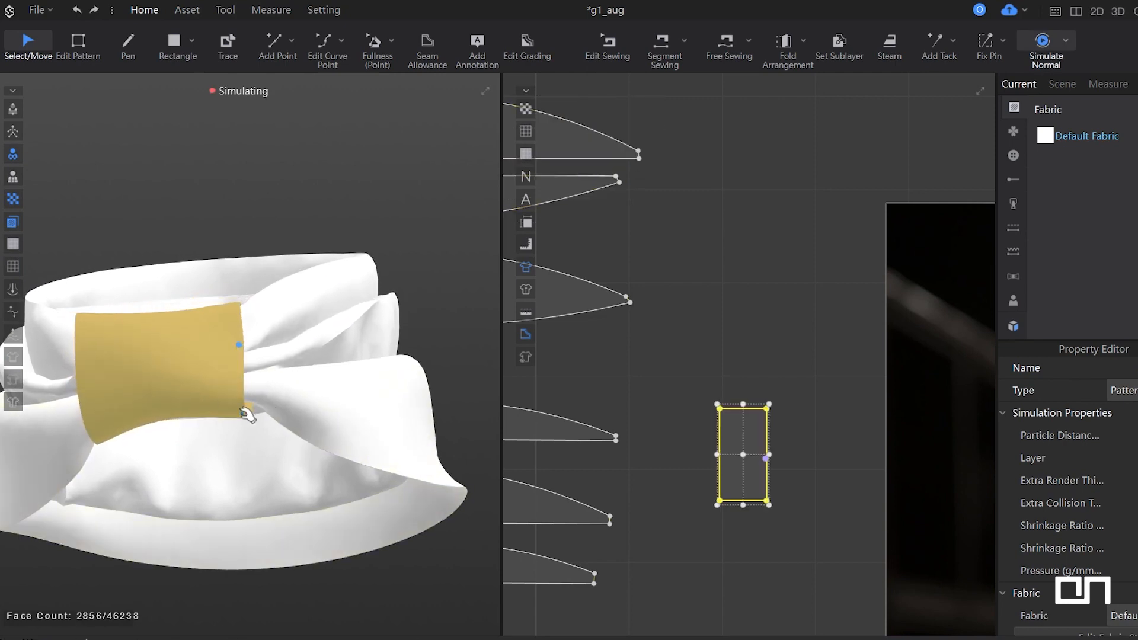
drag(97, 352, 145, 374)
key(space)
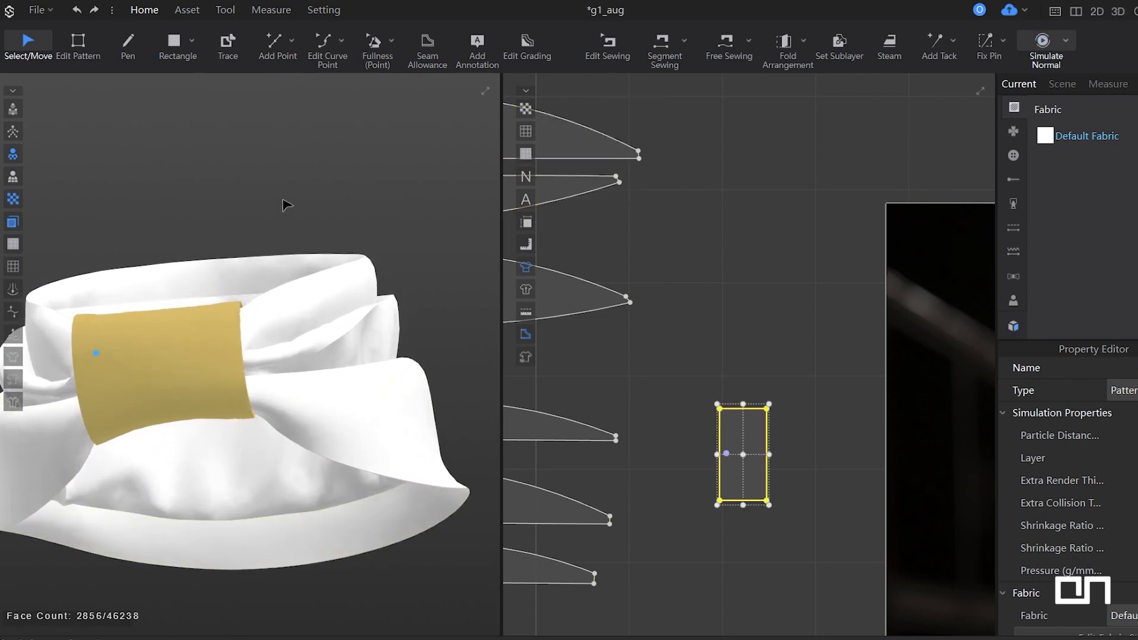
click(287, 204)
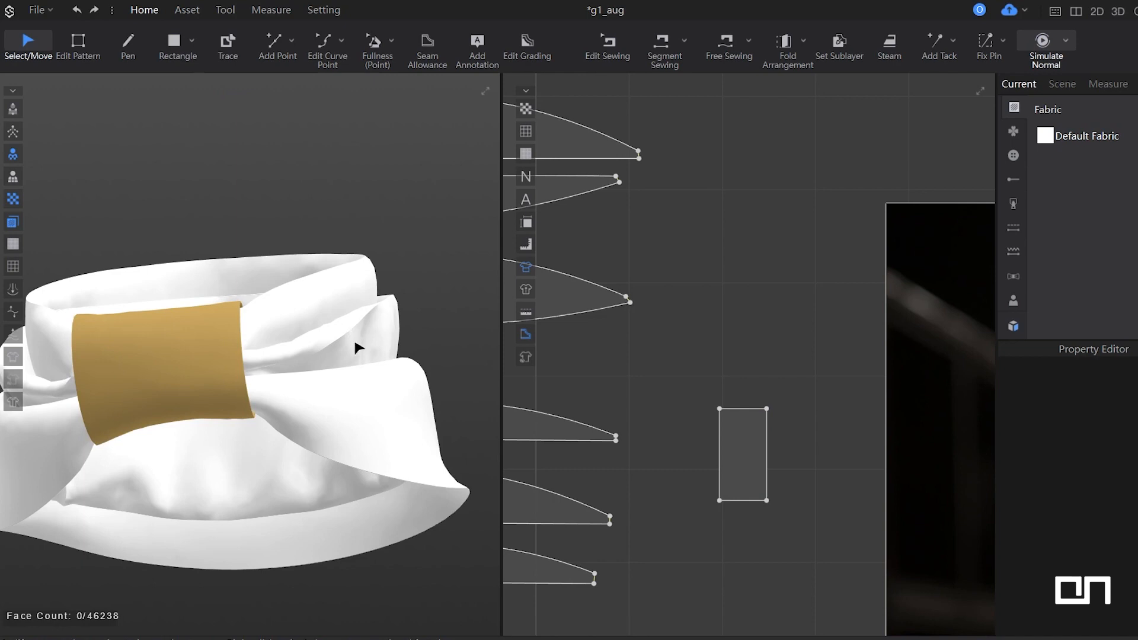
Show the avatar and pull the loop with the collar lower on the front of the neck.
key(shift+a)
scroll(288, 409, down, 1)
scroll(368, 404, down, 2)
right_drag(368, 404, 368, 477)
scroll(369, 477, up, 1)
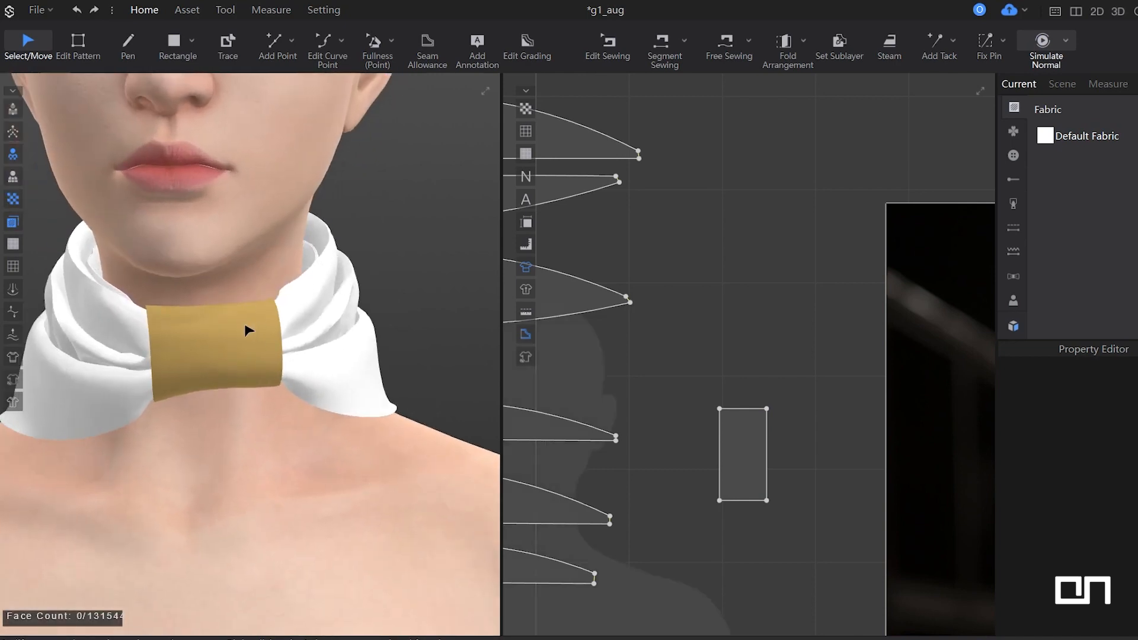
drag(237, 343, 200, 434)
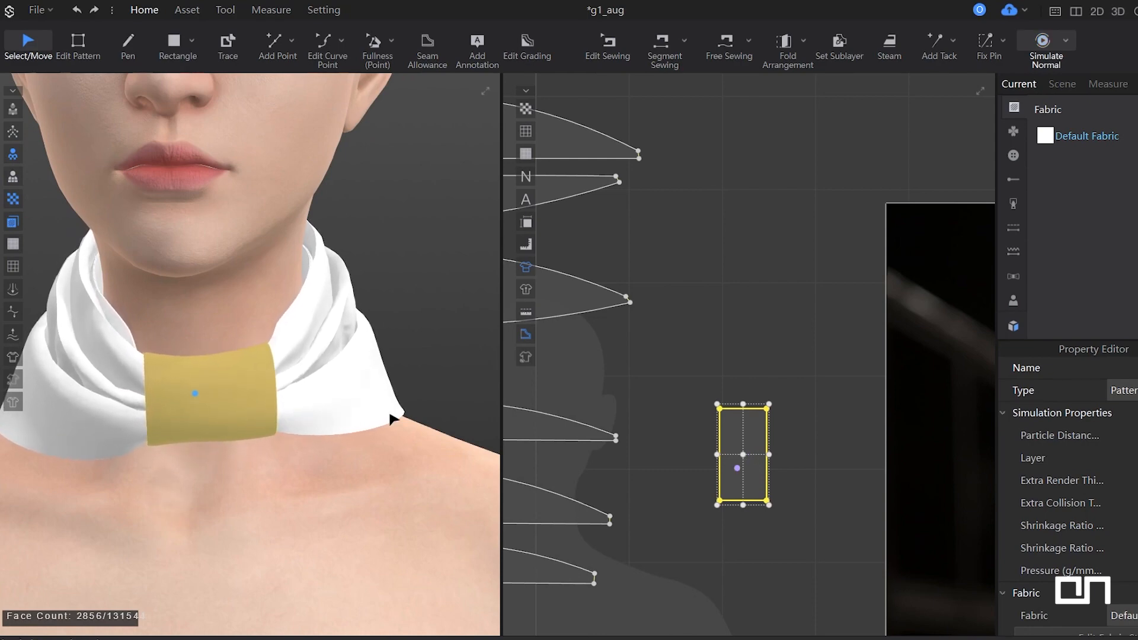
Compare the collar's lowest outer layer with its 2D pattern and the reference photo.
click(383, 423)
scroll(769, 382, down, 5)
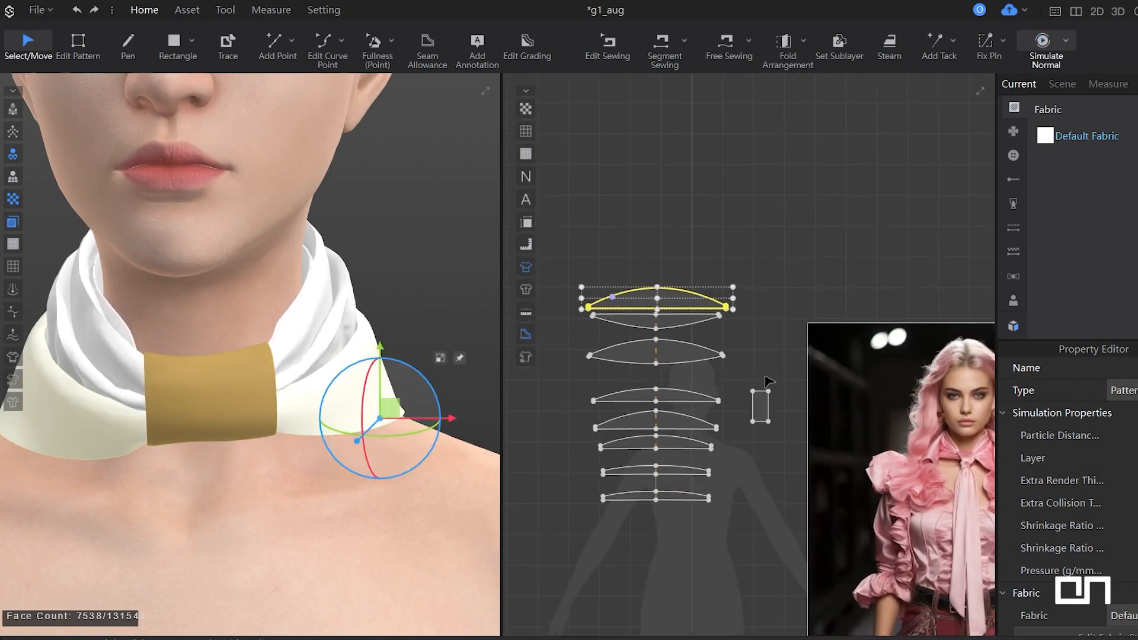
middle_drag(768, 392, 704, 350)
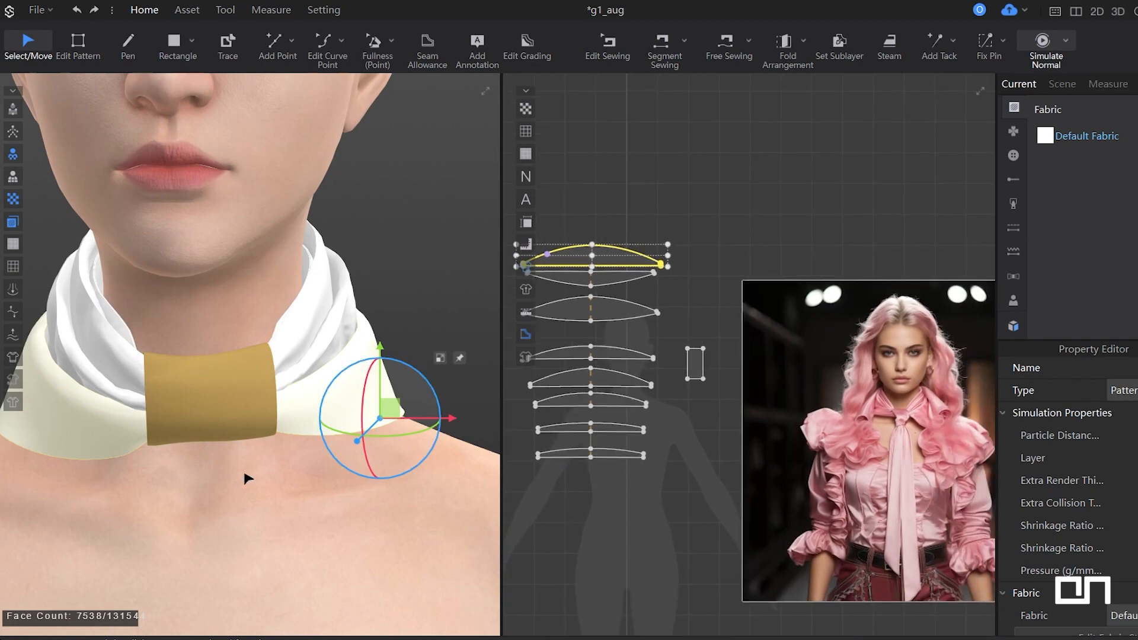
click(304, 421)
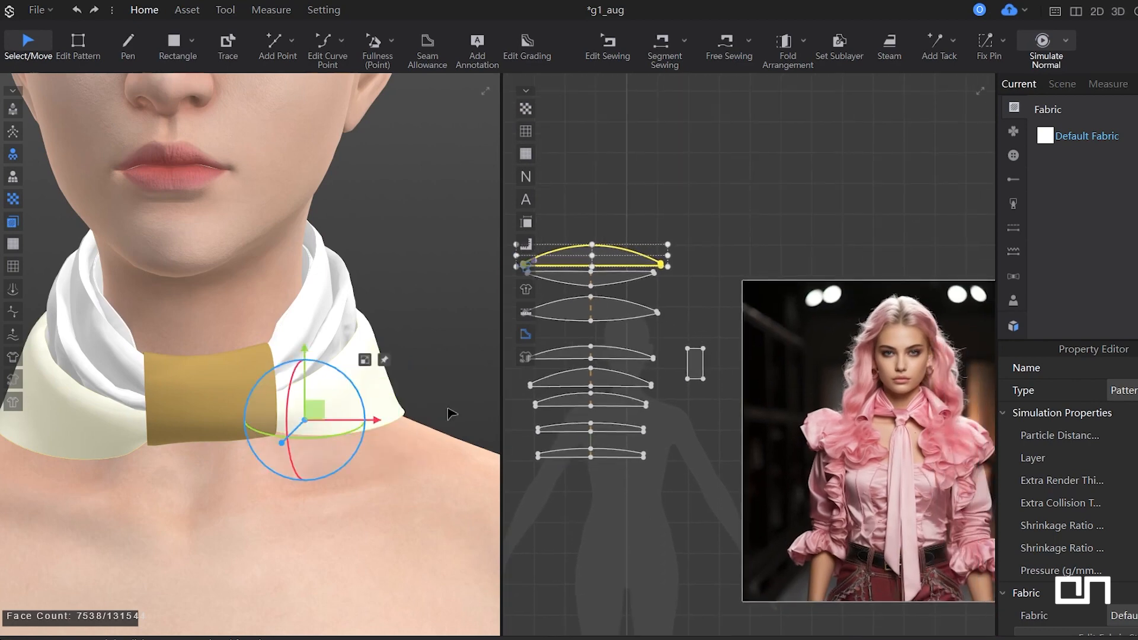
click(661, 172)
middle_drag(647, 219, 739, 247)
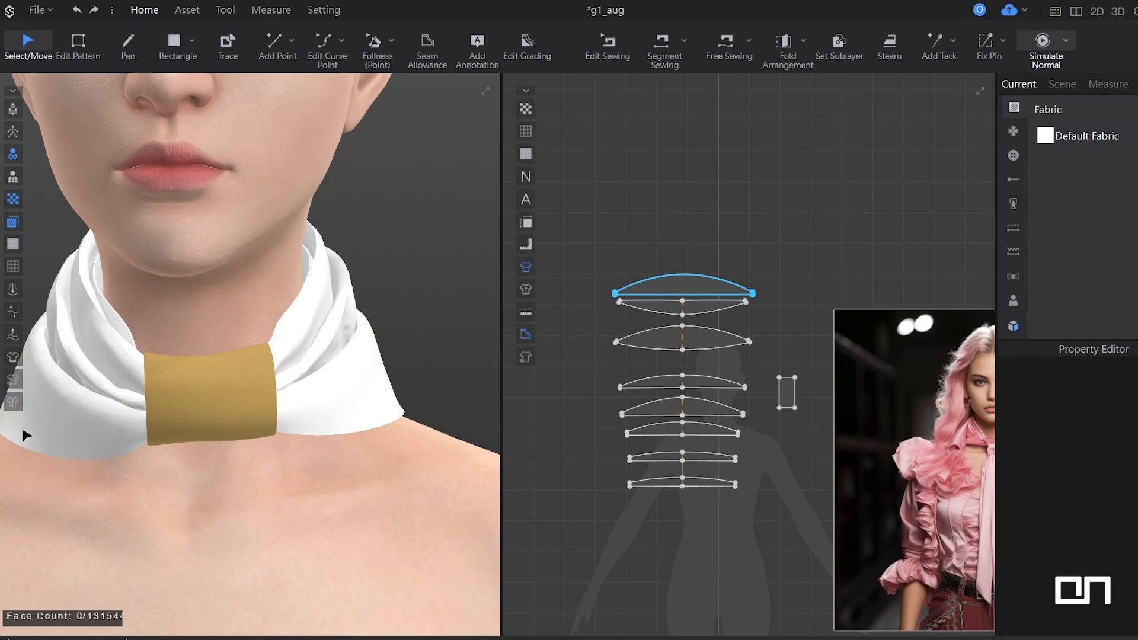
Raise the outer curve of the lowest collar layer's pattern into a fuller dome, adding a curve point on each side.
click(24, 433)
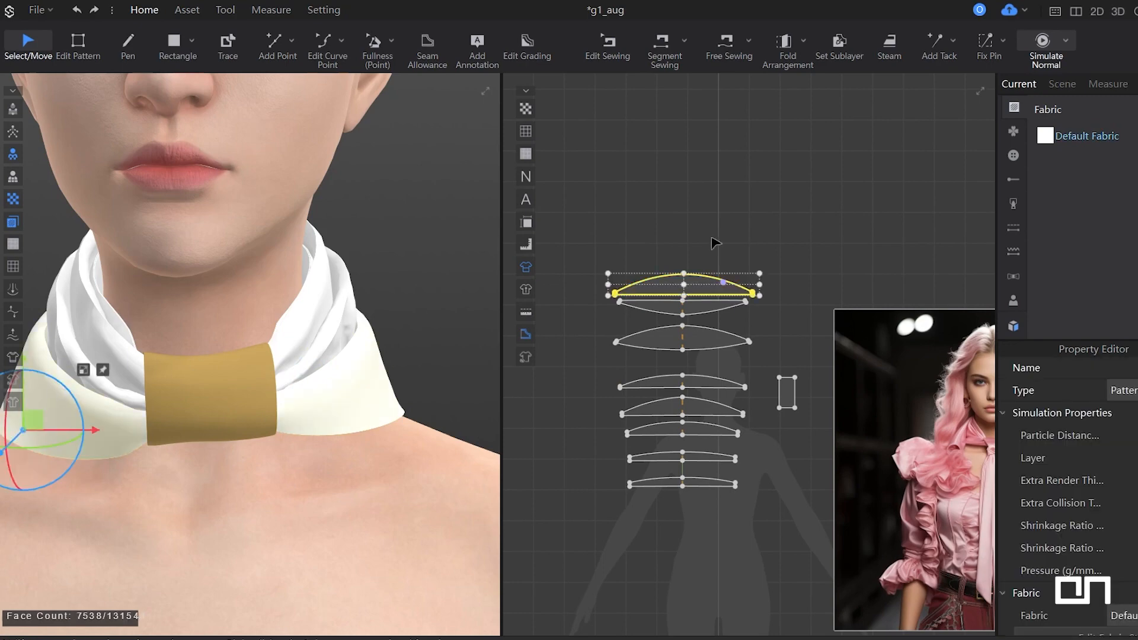
click(789, 164)
key(b)
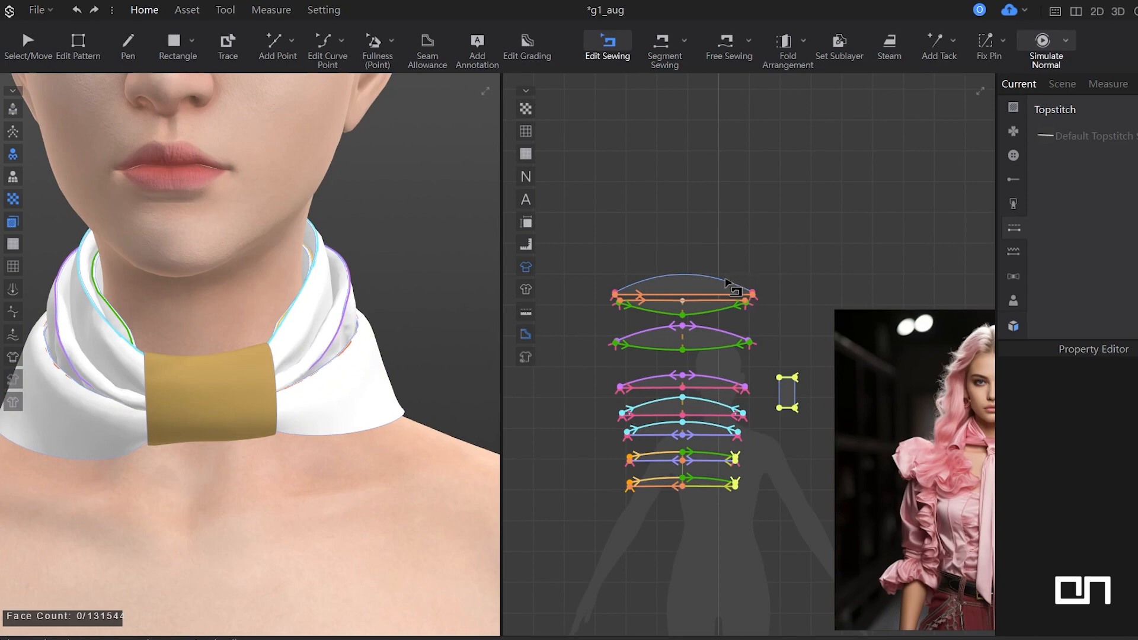
key(v)
scroll(711, 286, up, 1)
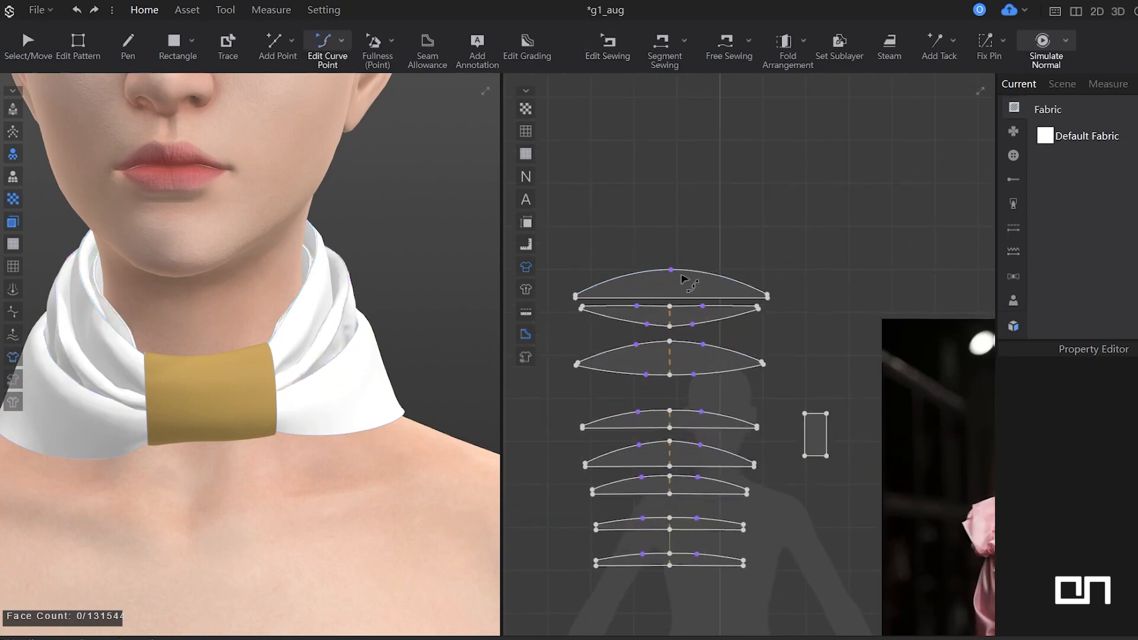
click(670, 270)
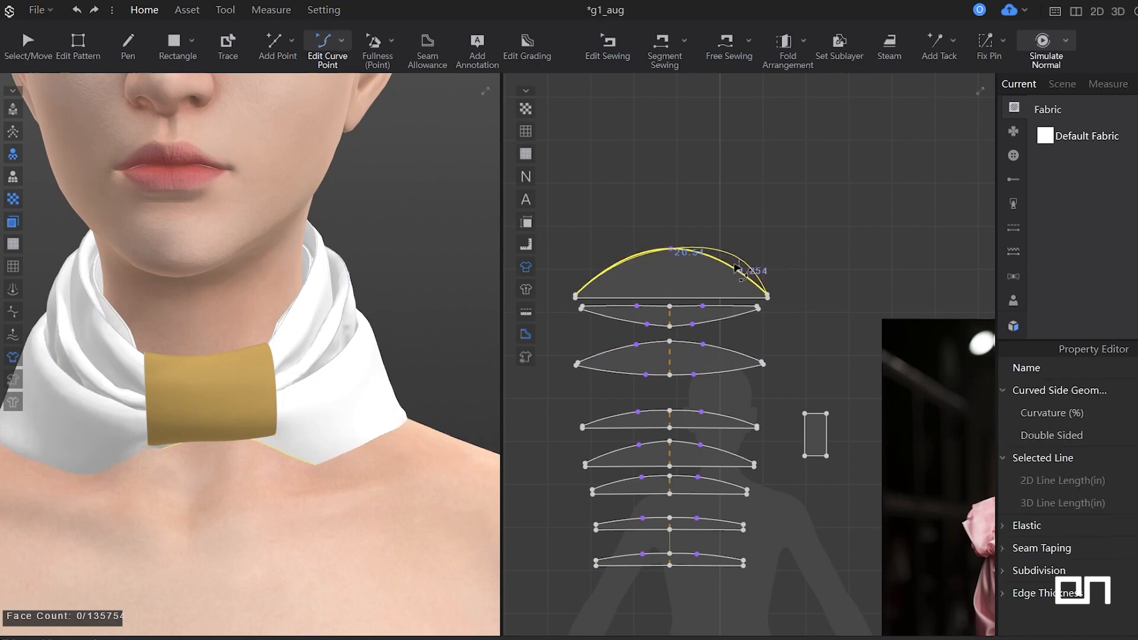
drag(595, 255, 595, 255)
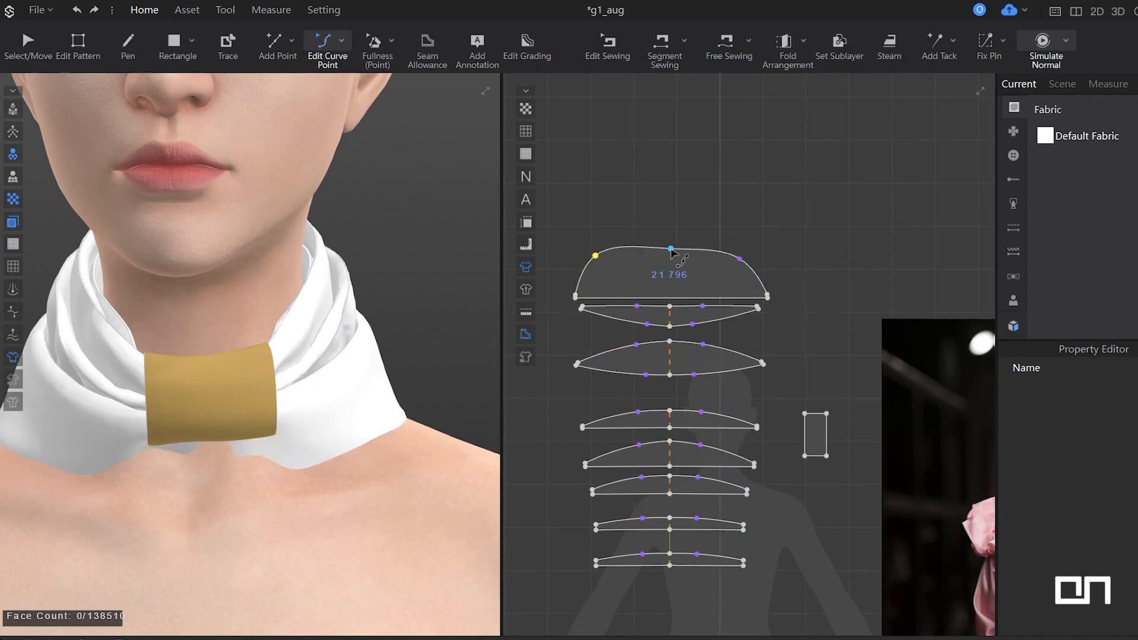
Simulate the enlarged lowest layer and pull its fabric outward around the side and back of the neck.
right_drag(179, 405, 270, 414)
key(space)
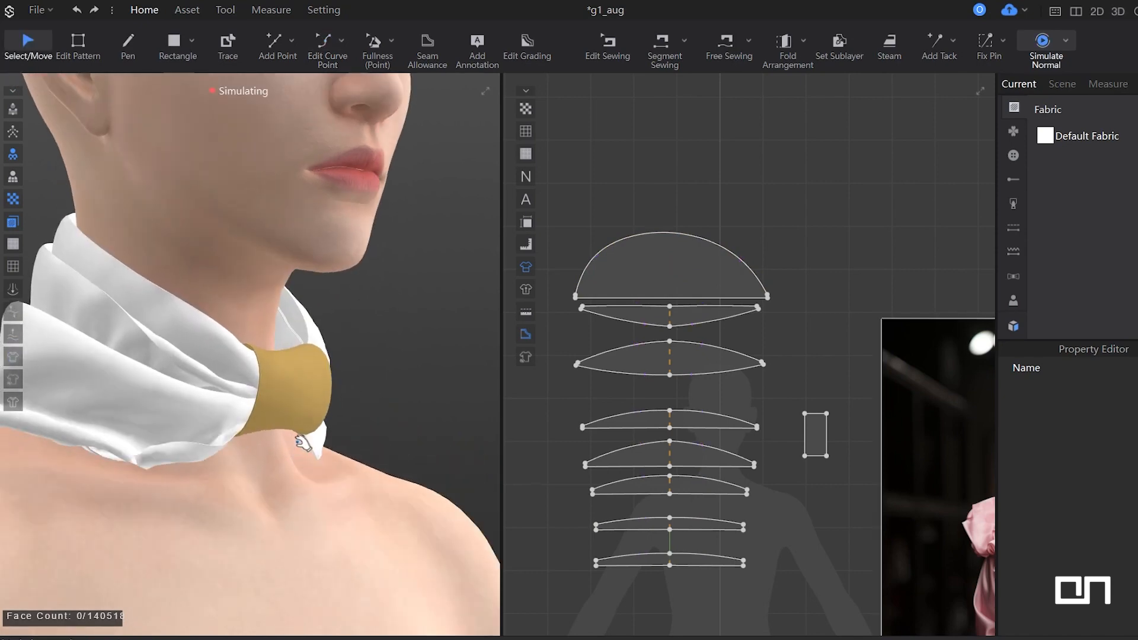
right_drag(285, 390, 166, 381)
click(117, 335)
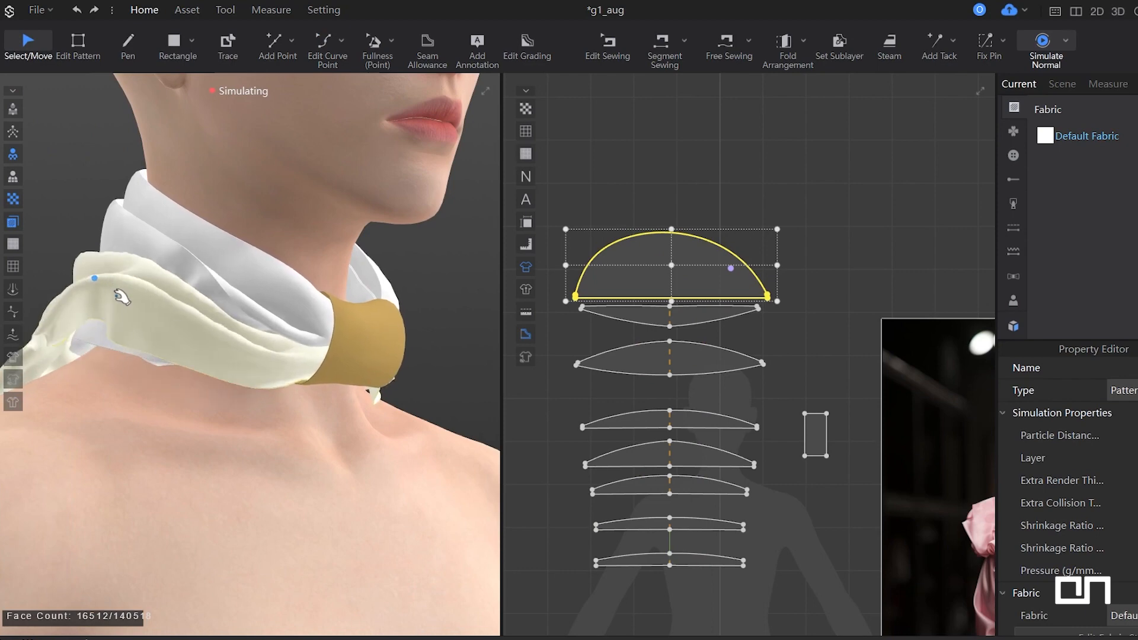
right_drag(111, 383, 335, 372)
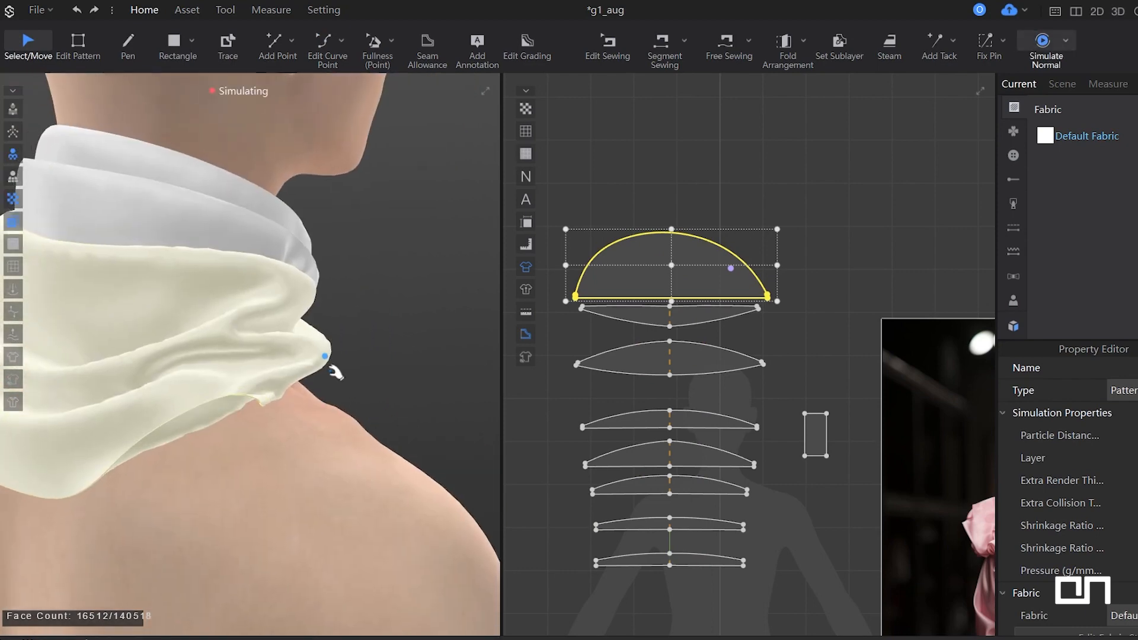
drag(346, 301, 308, 323)
scroll(290, 414, down, 3)
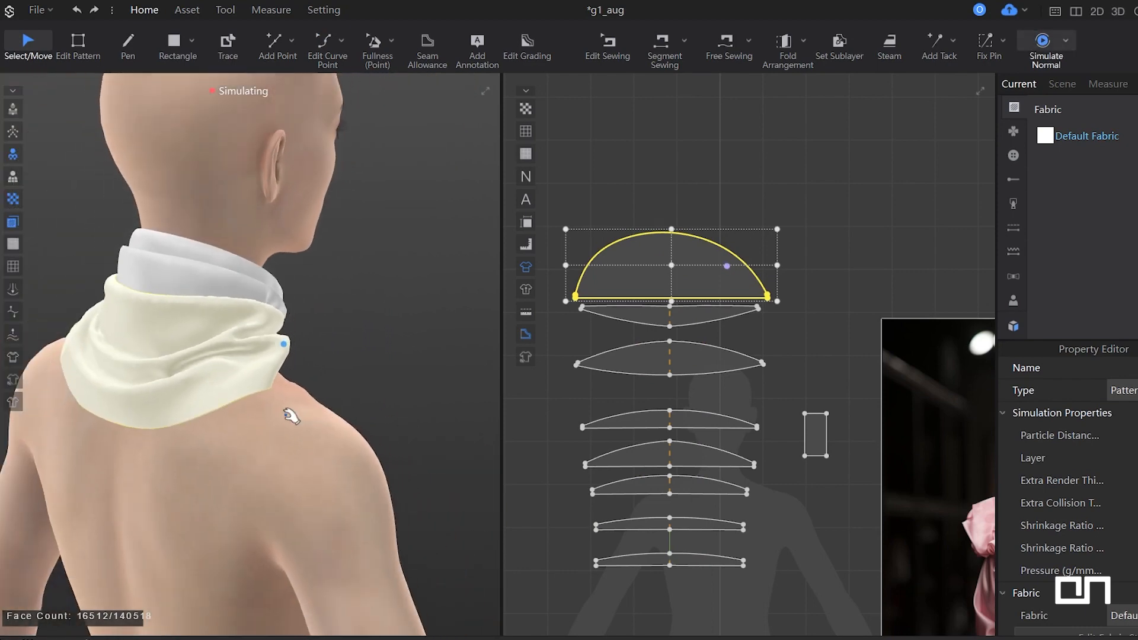
Continue the simulation from the front and pull the lowest layer's side edges outward over both shoulders.
key(space)
right_drag(289, 414, 204, 360)
key(space)
middle_drag(301, 398, 221, 378)
right_drag(221, 379, 178, 373)
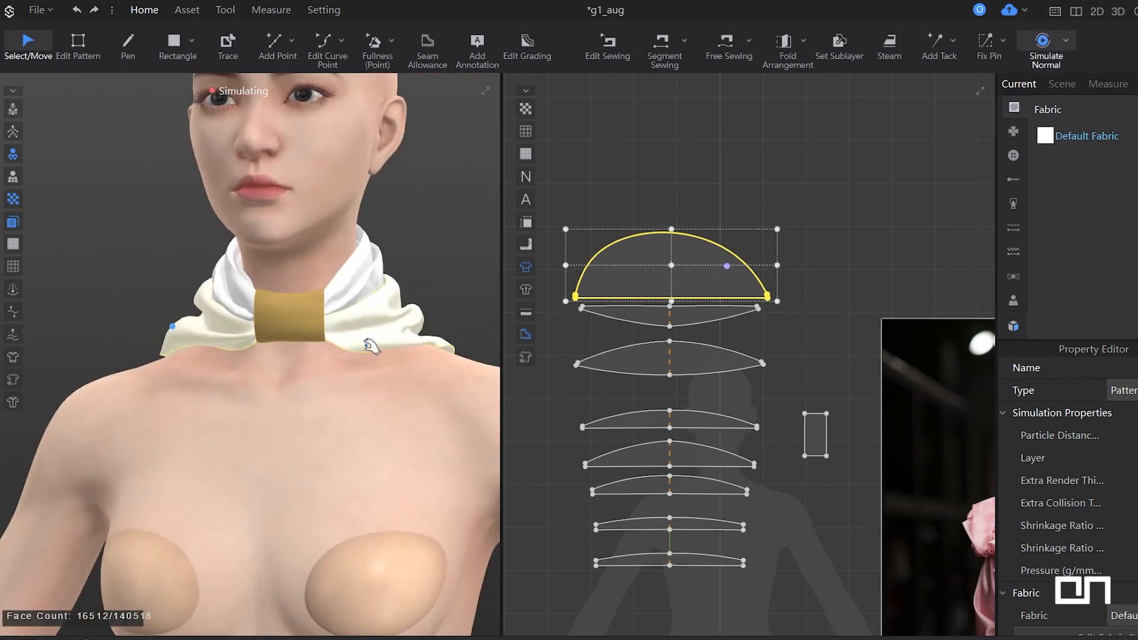
drag(424, 327, 420, 297)
click(417, 274)
drag(423, 339, 427, 312)
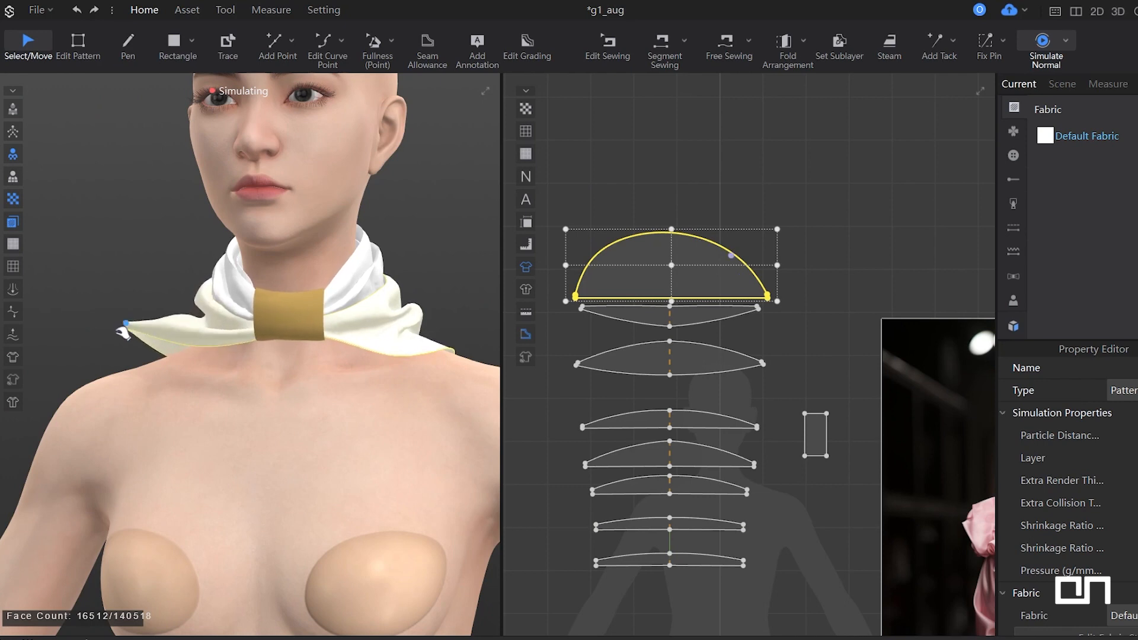
Adjust the curve points of the lowest layer's pattern into a symmetrical, slightly taller dome and simulate it.
right_drag(272, 381, 305, 374)
key(space)
key(v)
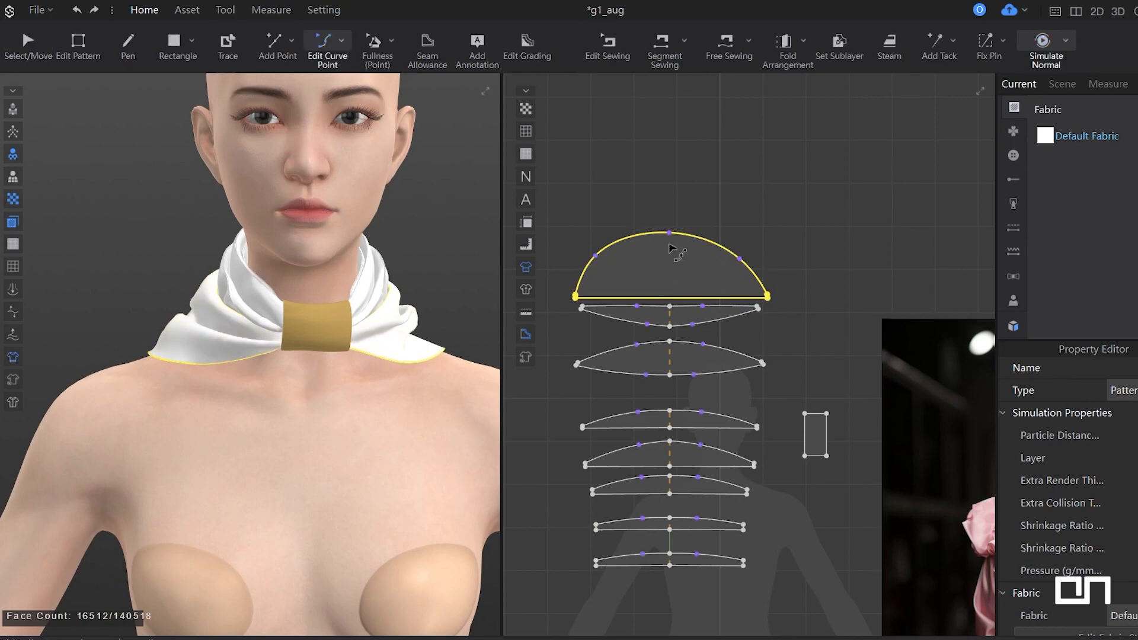
click(740, 259)
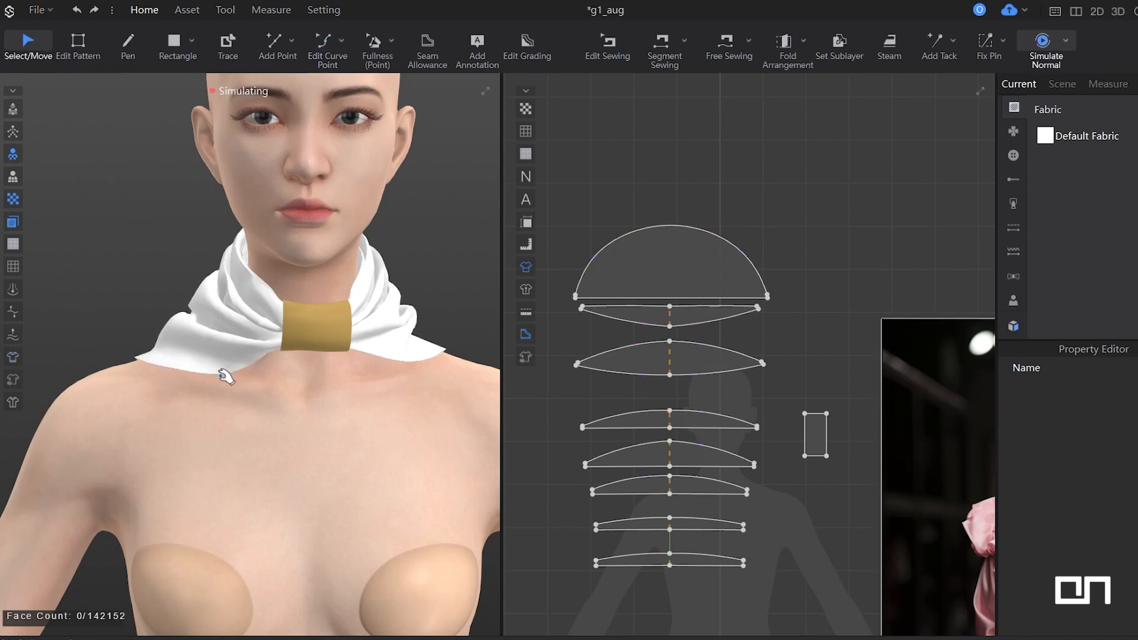
Pull the lowest layer's fabric at the back of the neck to smooth it, and stop the simulation.
right_drag(225, 376, 319, 404)
drag(291, 465, 296, 442)
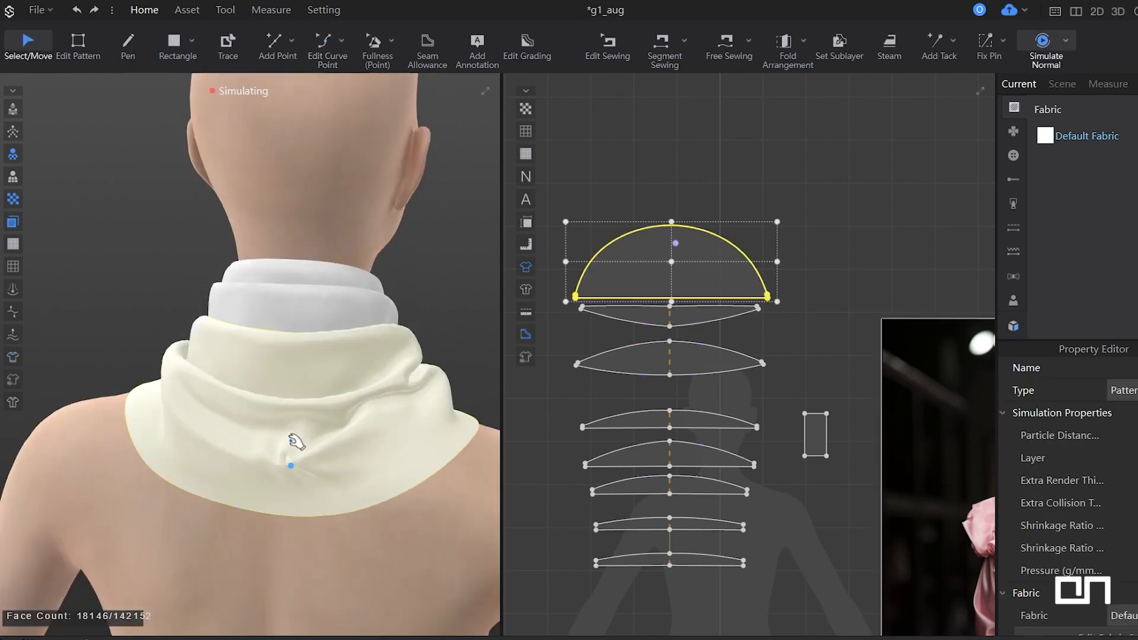
right_drag(337, 454, 187, 365)
key(space)
Return to selecting patterns and save the collar project.
key(v)
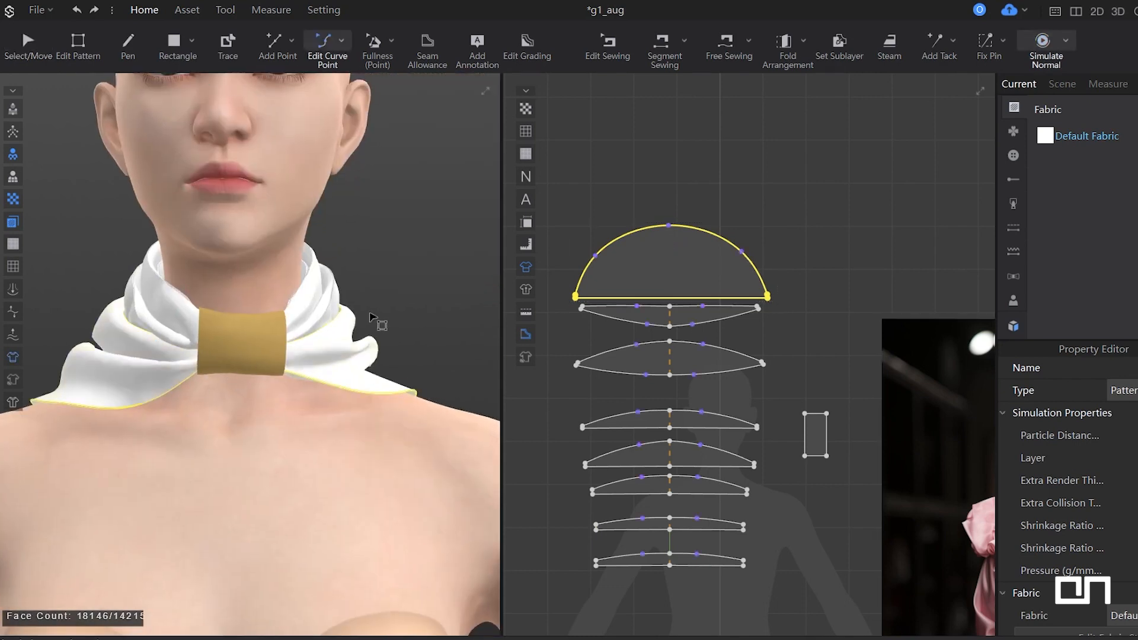
key(a)
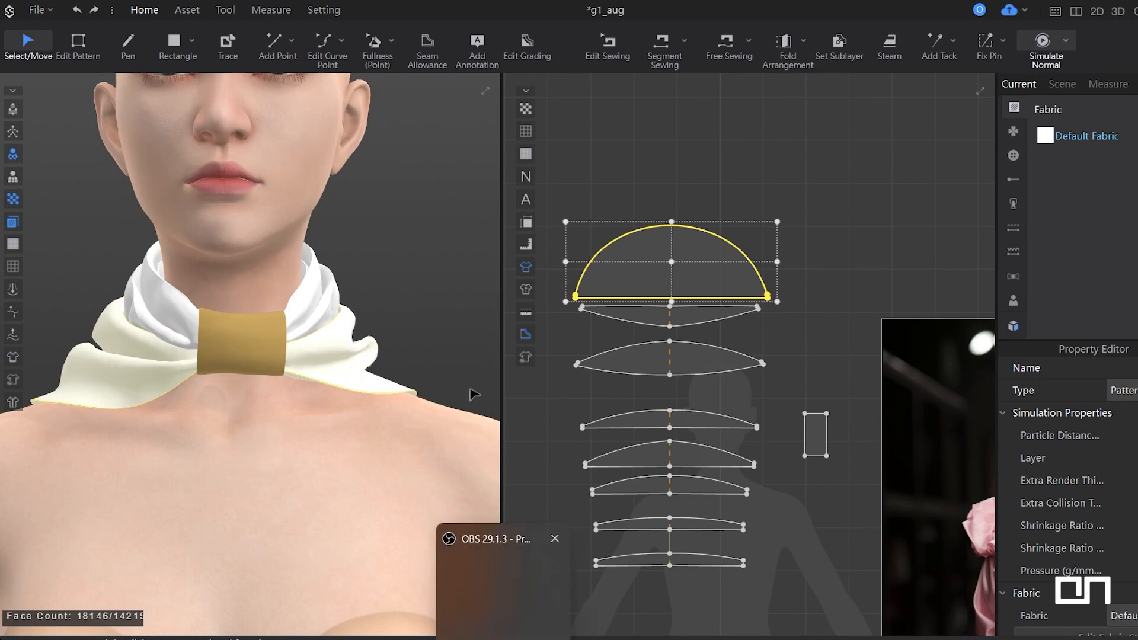
key(ctrl+s)
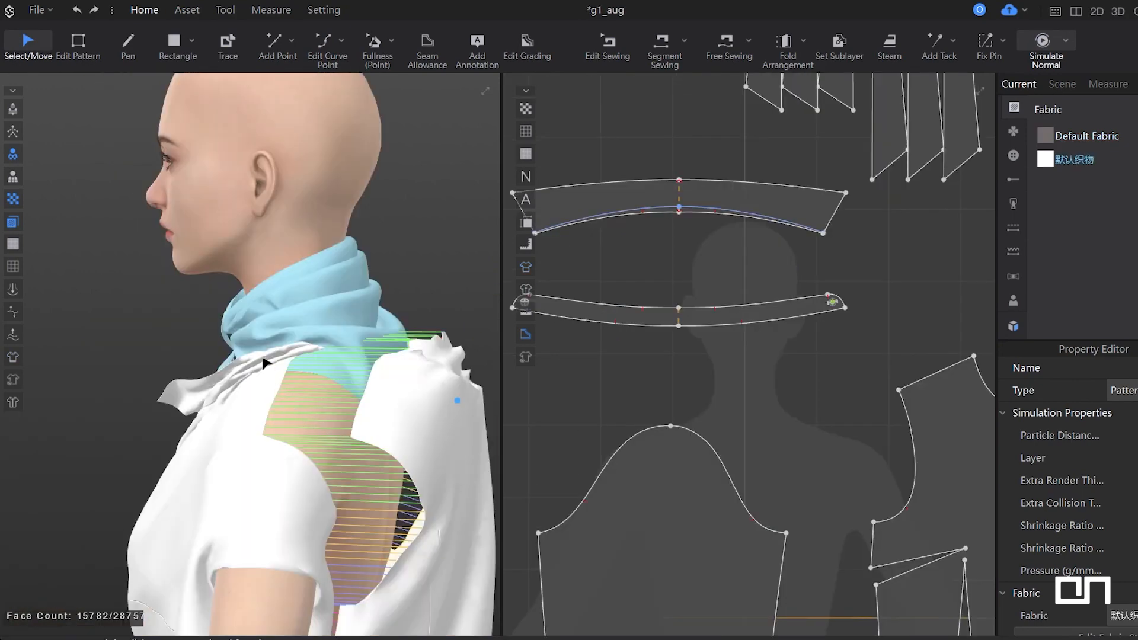
Simulate the shirt with the gathered scarf collar and pull the shirt collar and its stand into place around it.
click(264, 358)
right_drag(263, 358, 400, 406)
key(Escape)
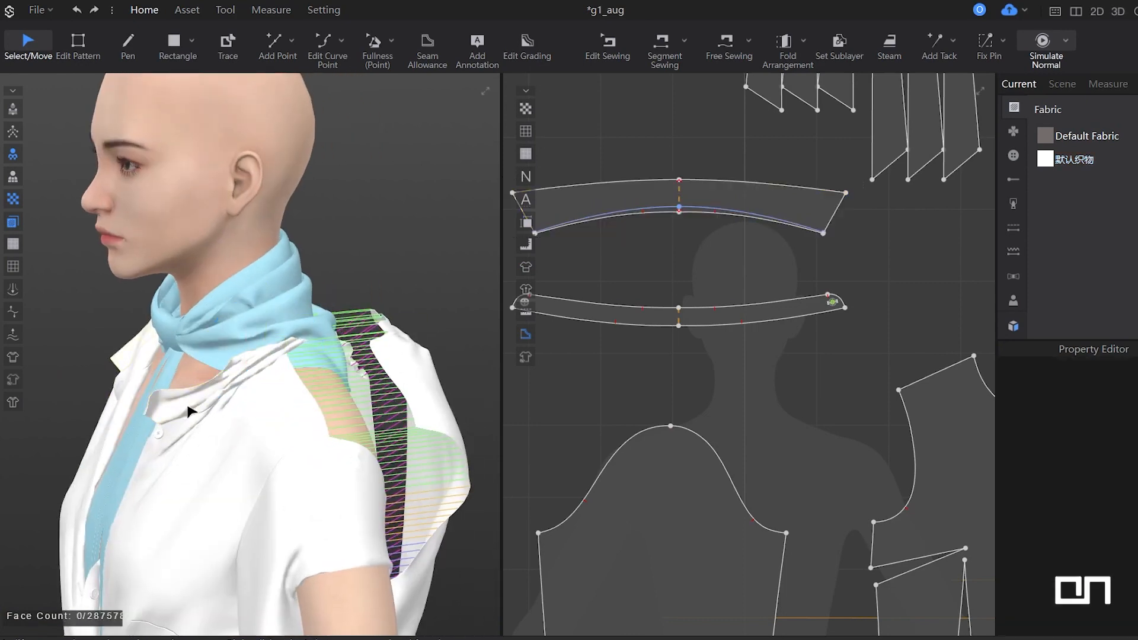
click(220, 398)
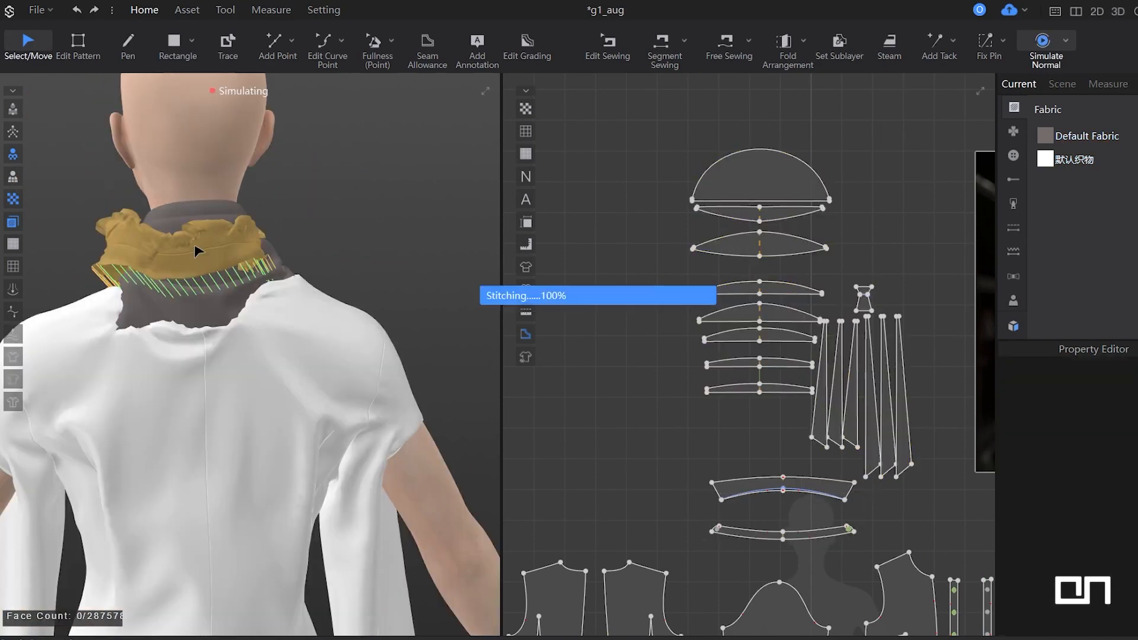
click(240, 394)
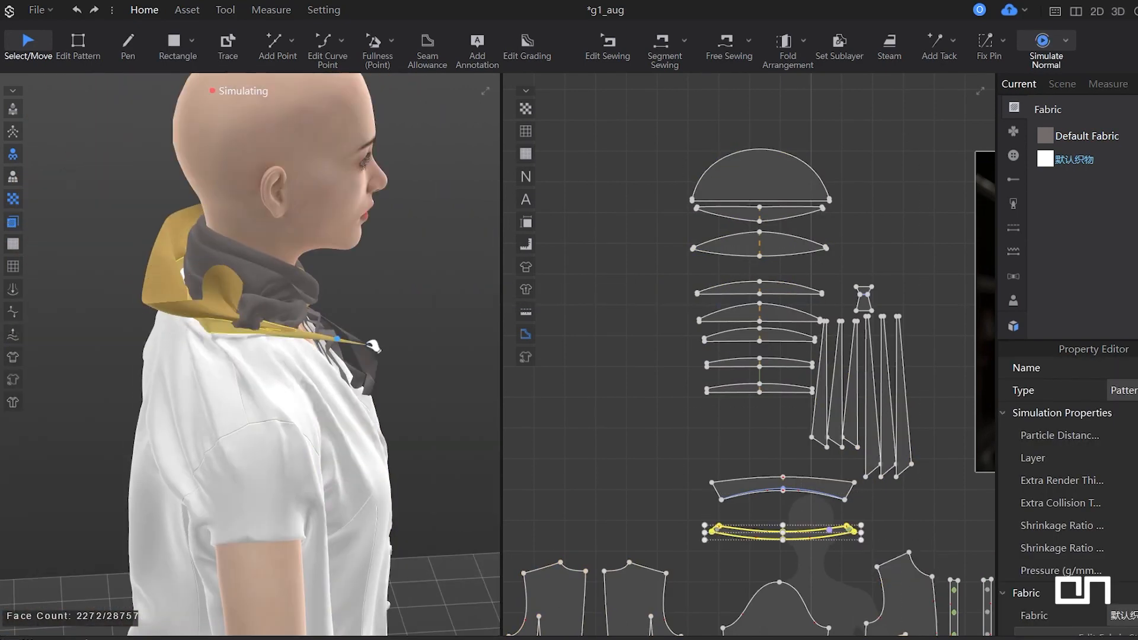
click(308, 398)
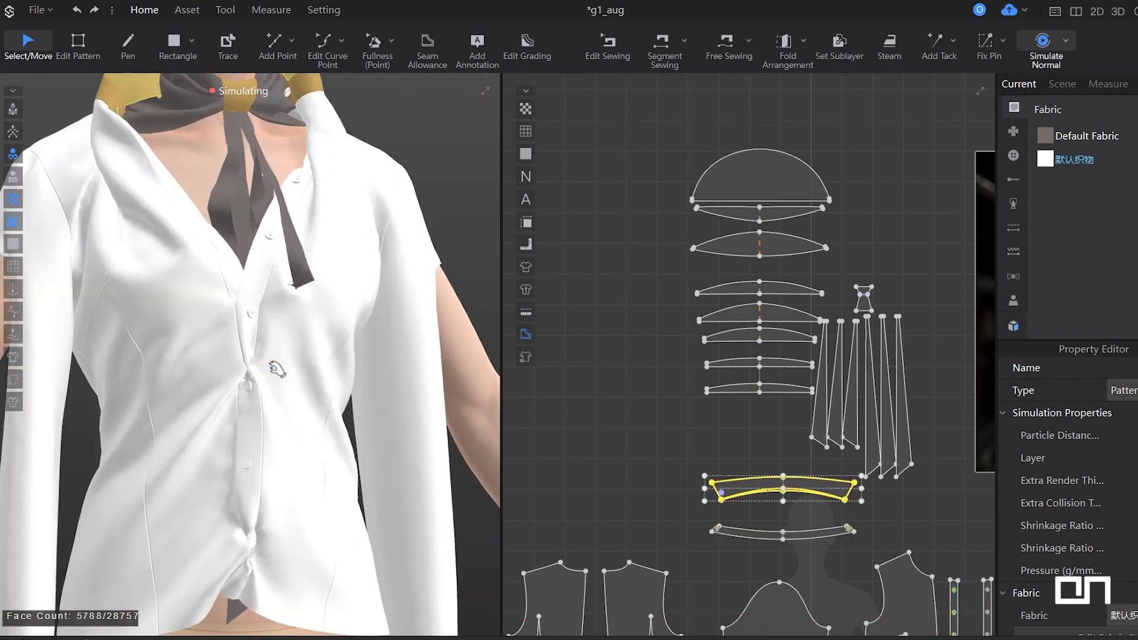
scroll(803, 398, down, 3)
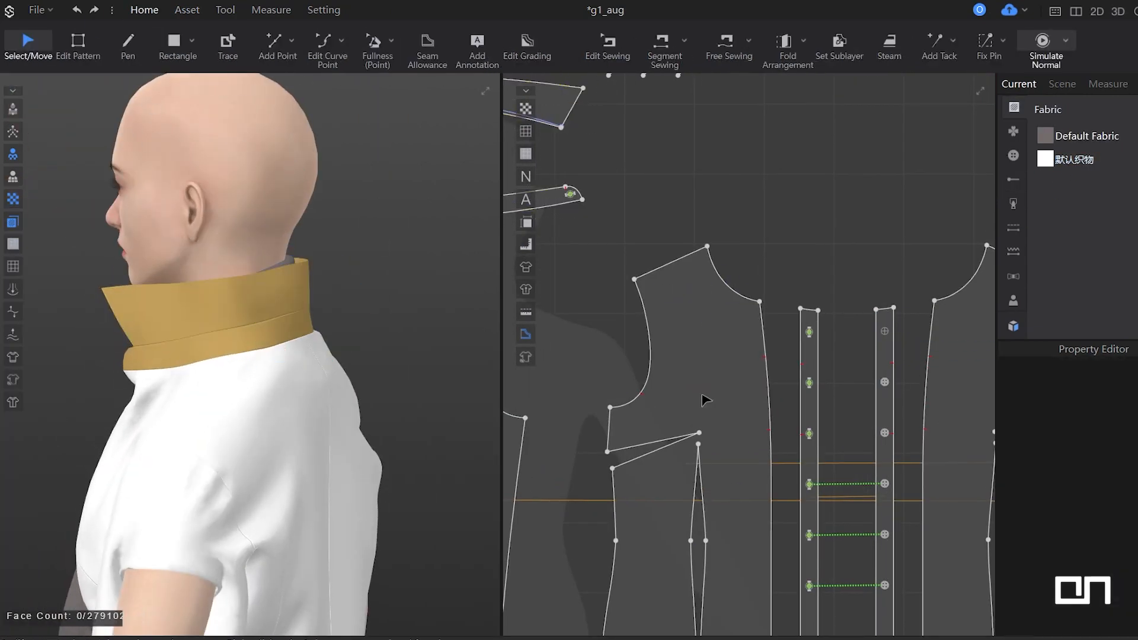
click(172, 13)
click(268, 11)
click(332, 13)
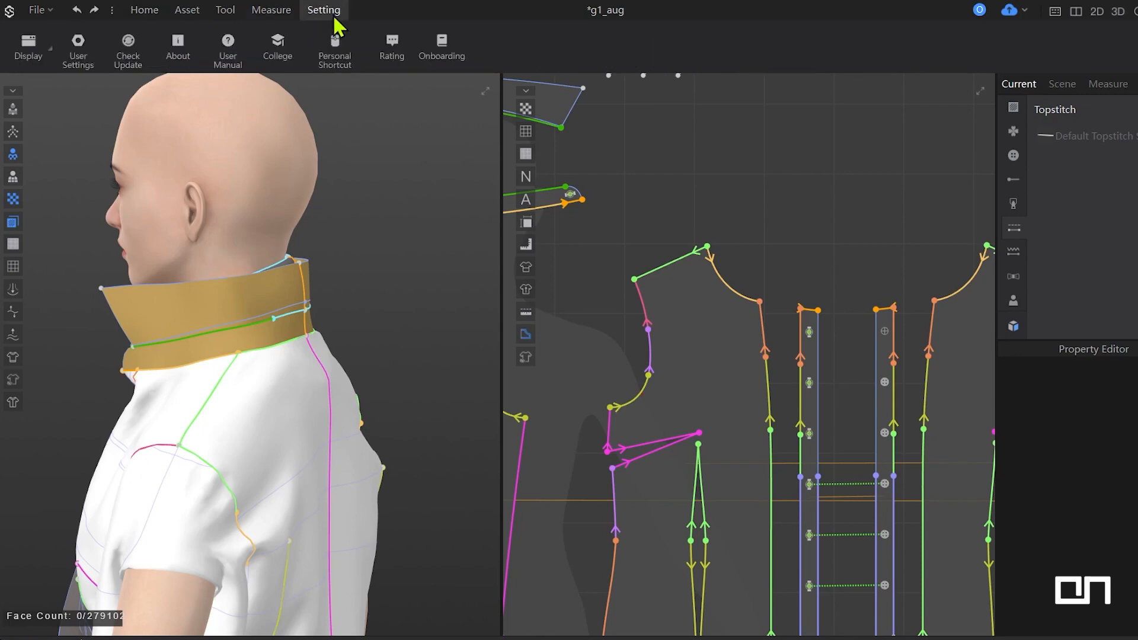
click(225, 10)
click(187, 10)
click(925, 307)
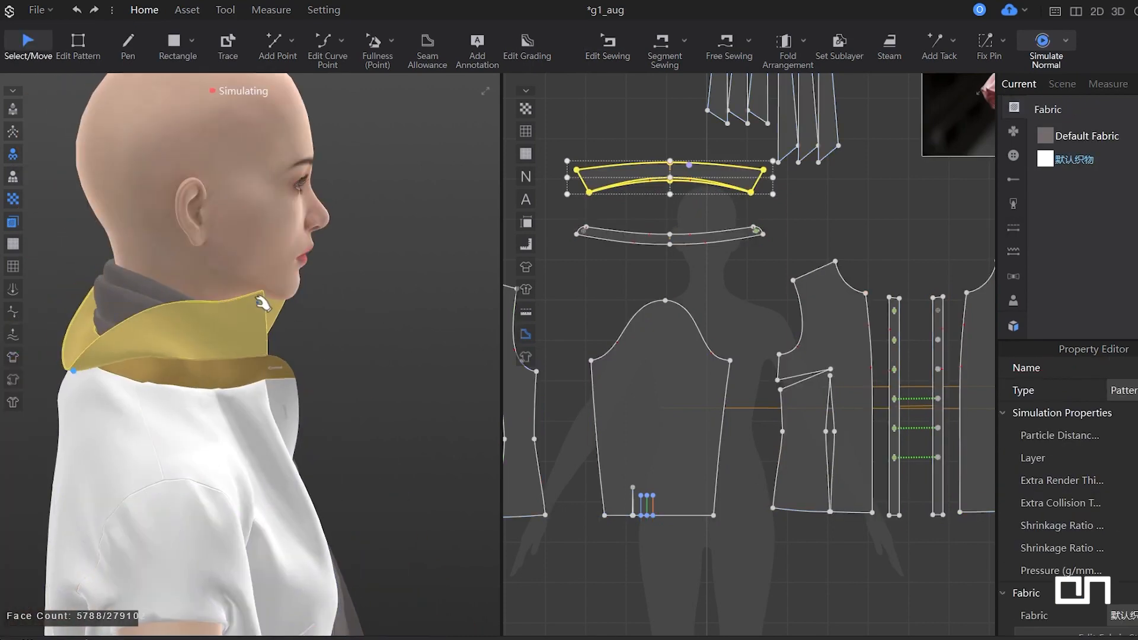
Fold the shirt collar down over its stand with Fold Arrangement and simulate the shirt.
key(q)
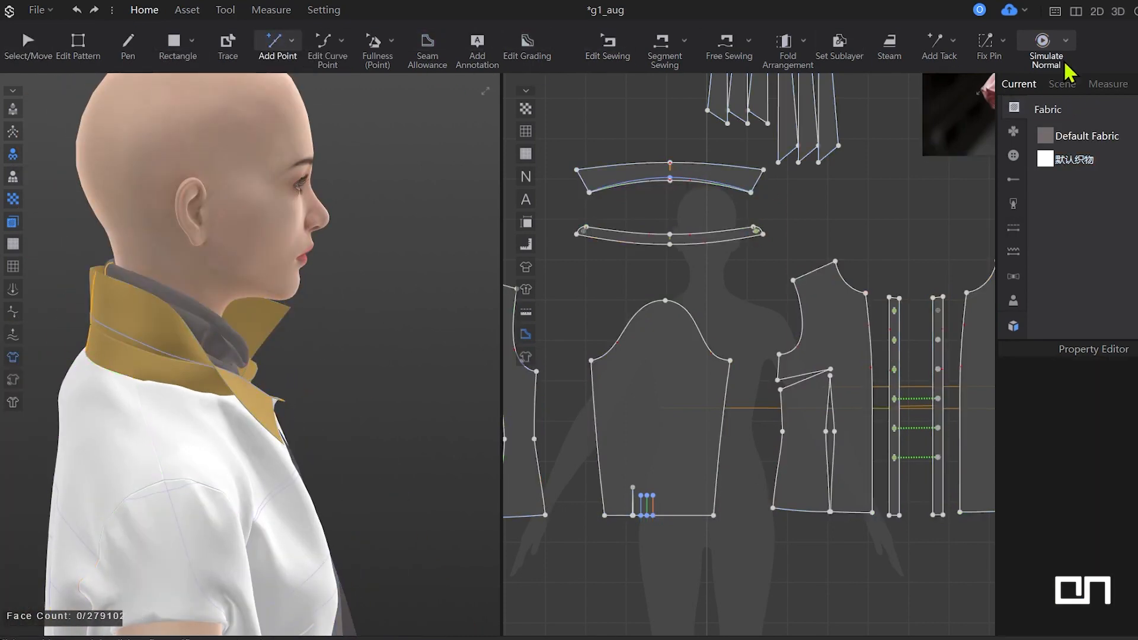
click(804, 40)
click(808, 84)
right_click(355, 276)
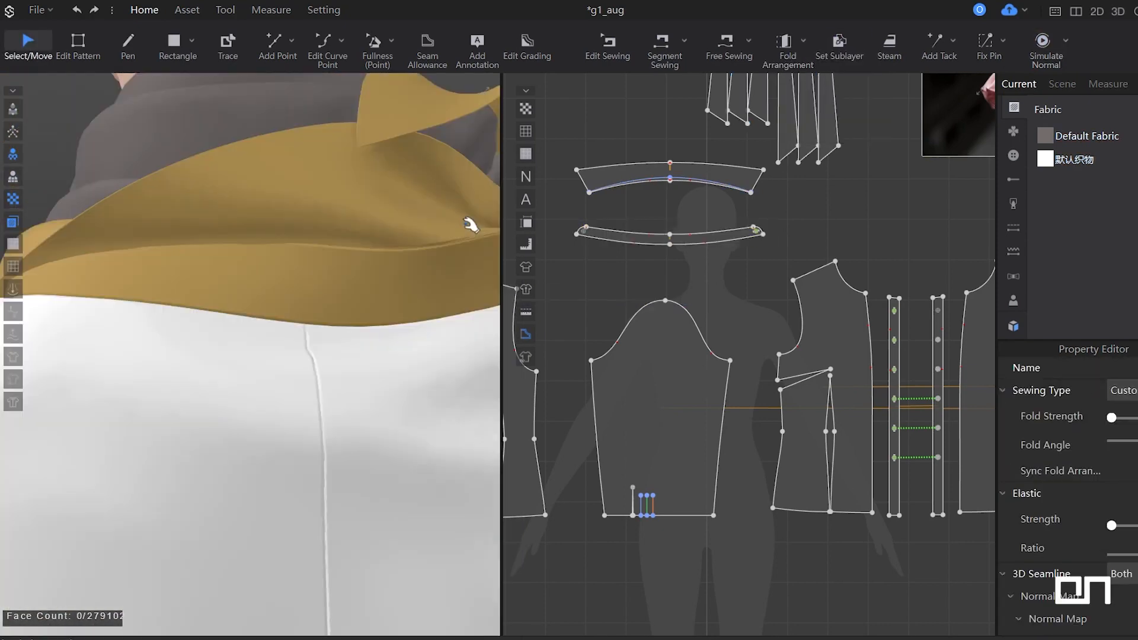
click(245, 293)
key(space)
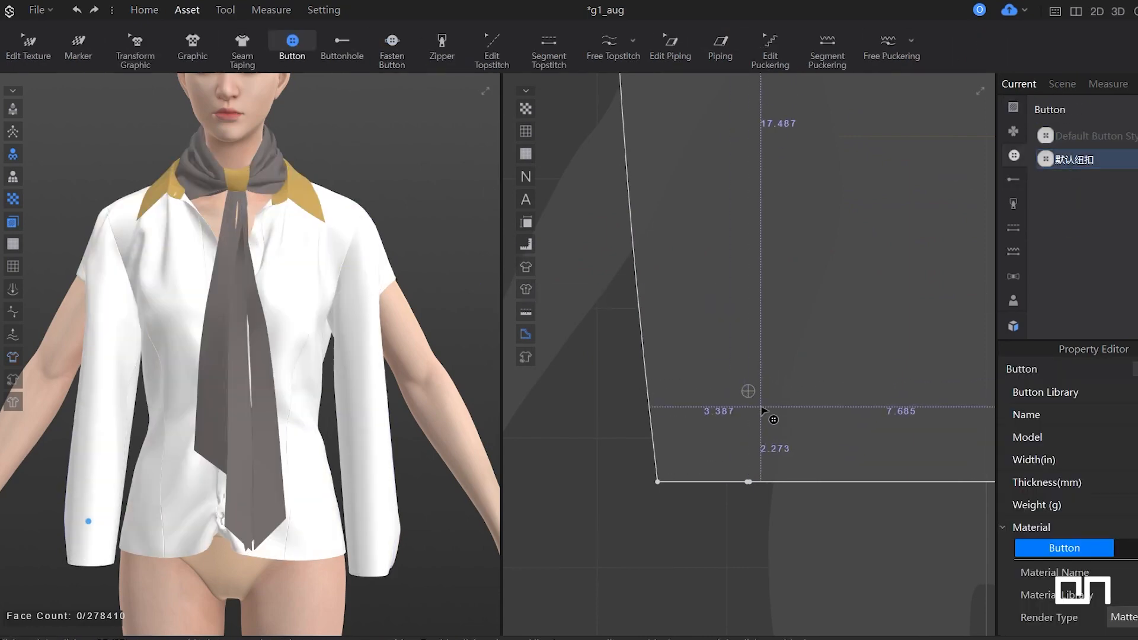
Switch to the Buttonhole tool, and apply an edge command to the sleeve pattern's hem beside the buttonhole.
click(343, 44)
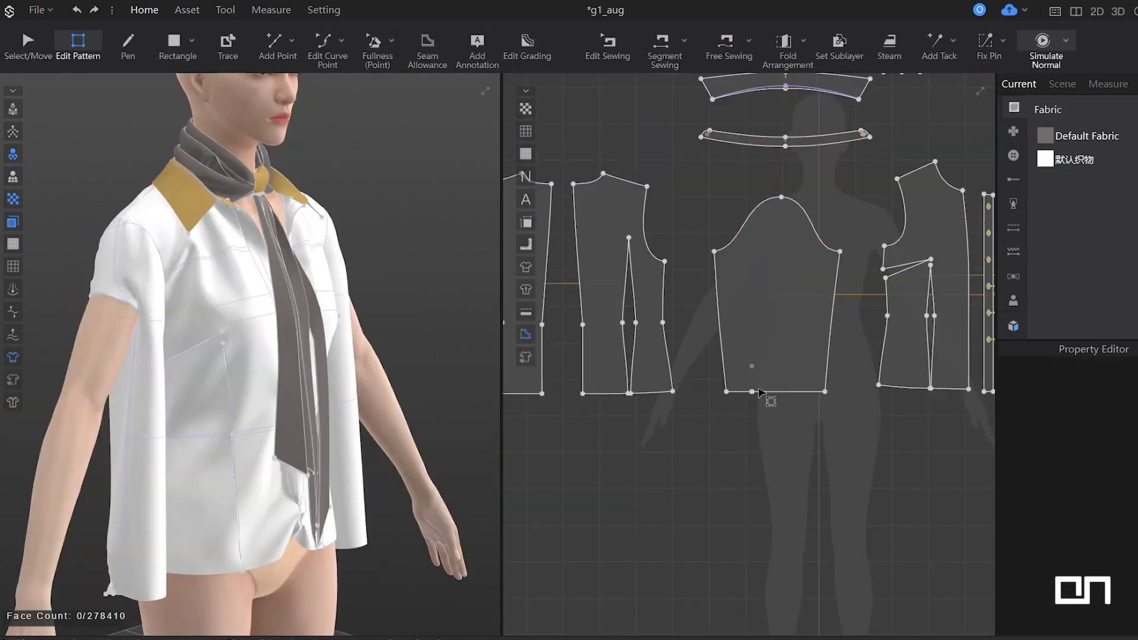
right_click(759, 392)
click(782, 551)
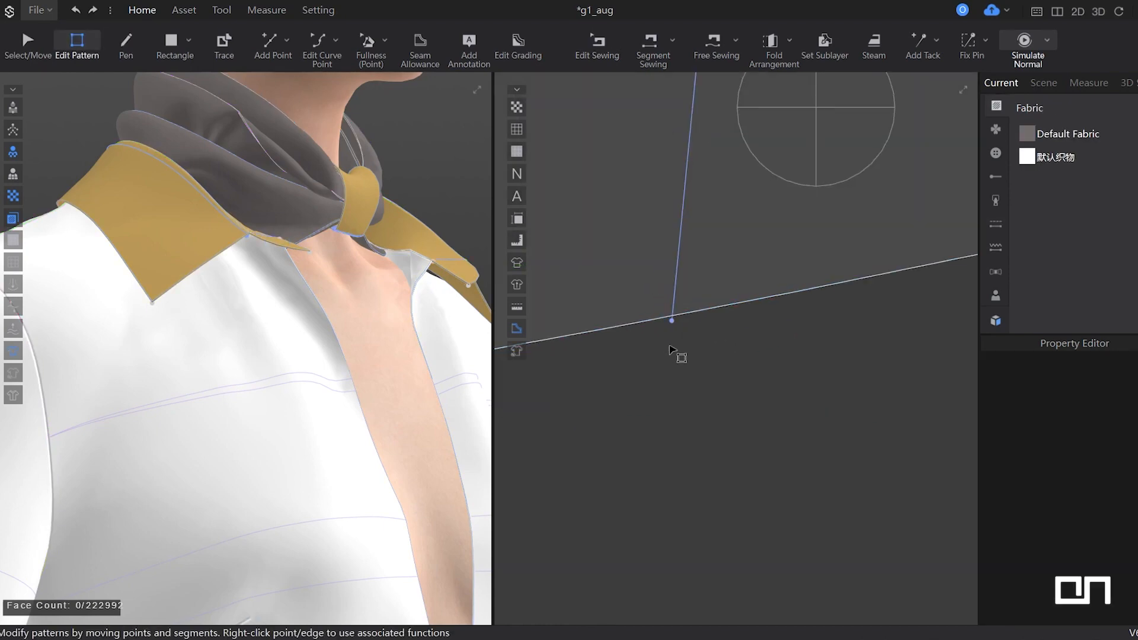
Adjust the pattern edge at the internal line's end and the curve of the front bodice's internal line at its upper point.
click(676, 319)
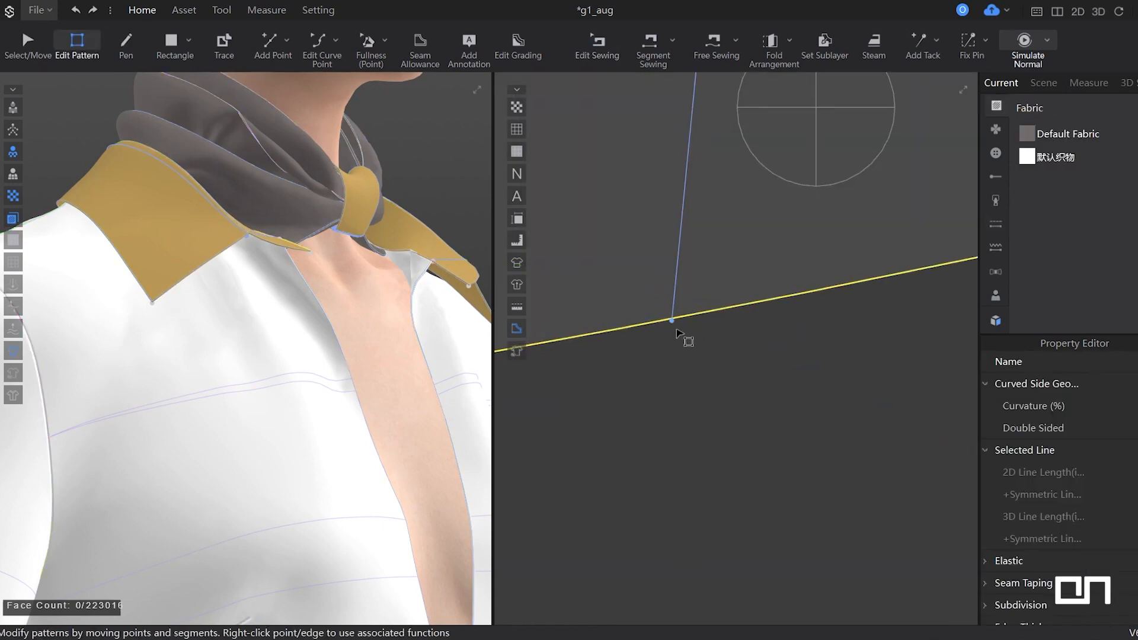
key(b)
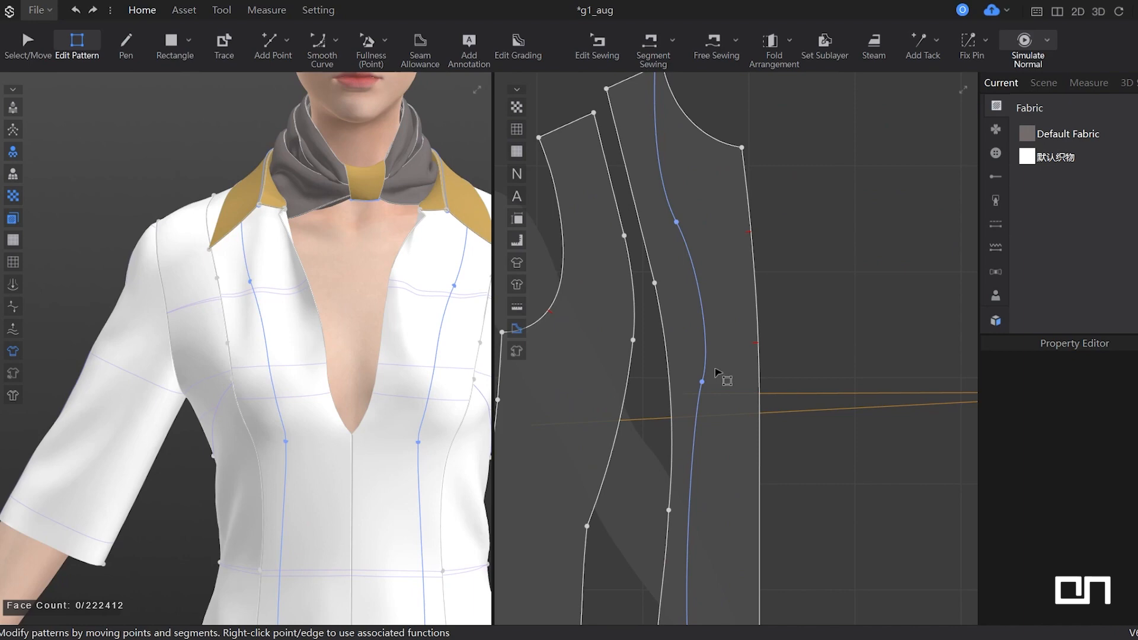
click(676, 222)
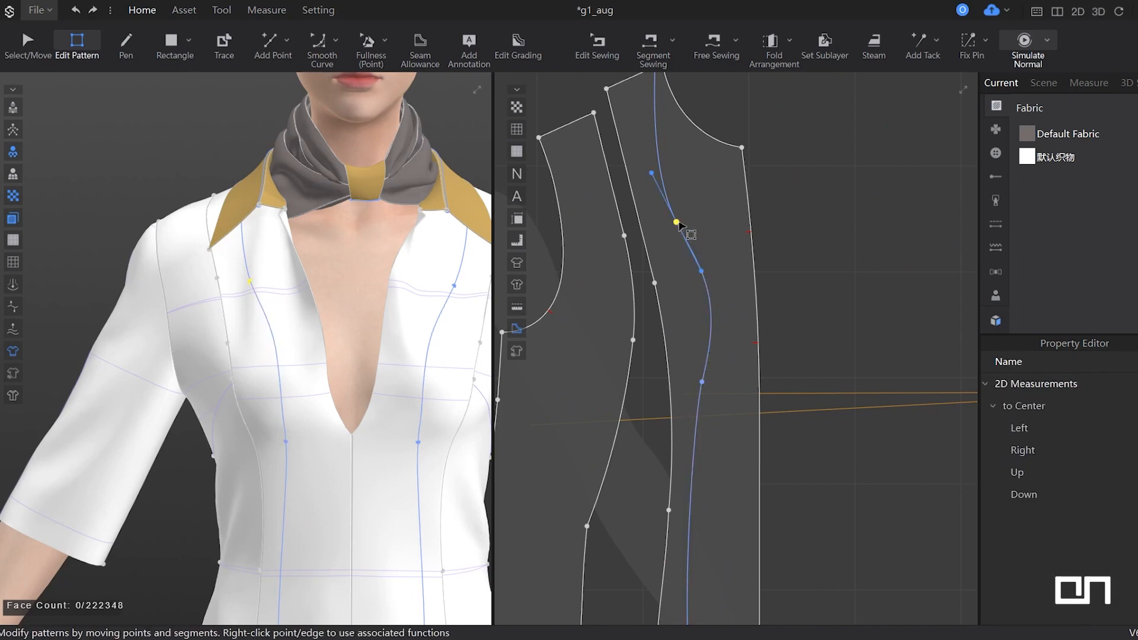
drag(676, 222, 703, 381)
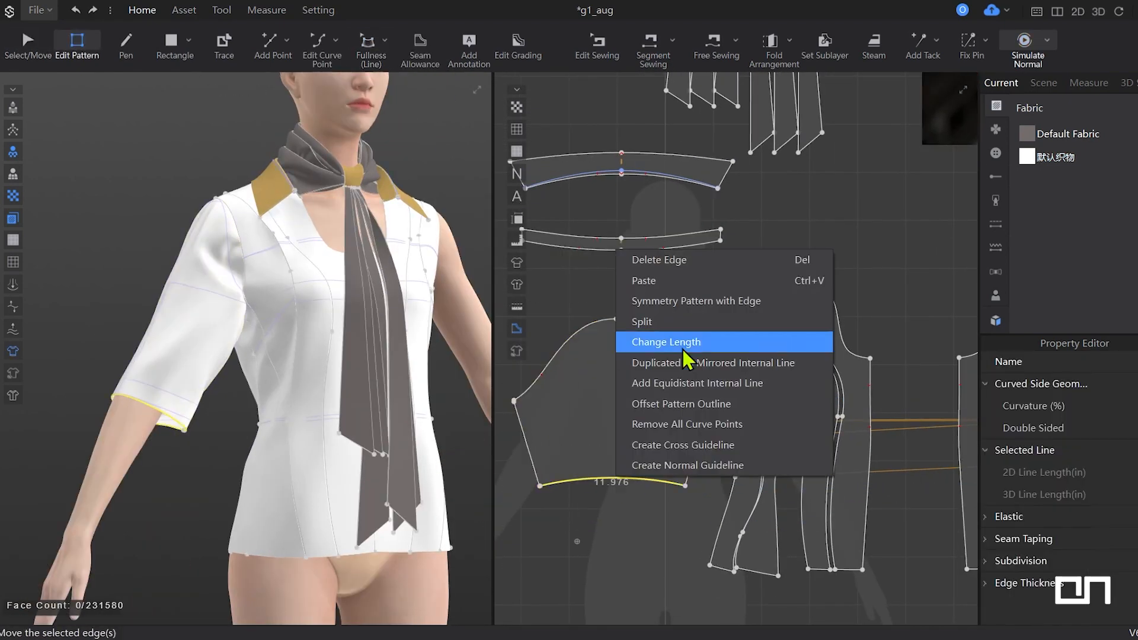
Shorten the sleeve pattern's hem edge in both directions with Change Length and raise the hem's curve.
click(682, 347)
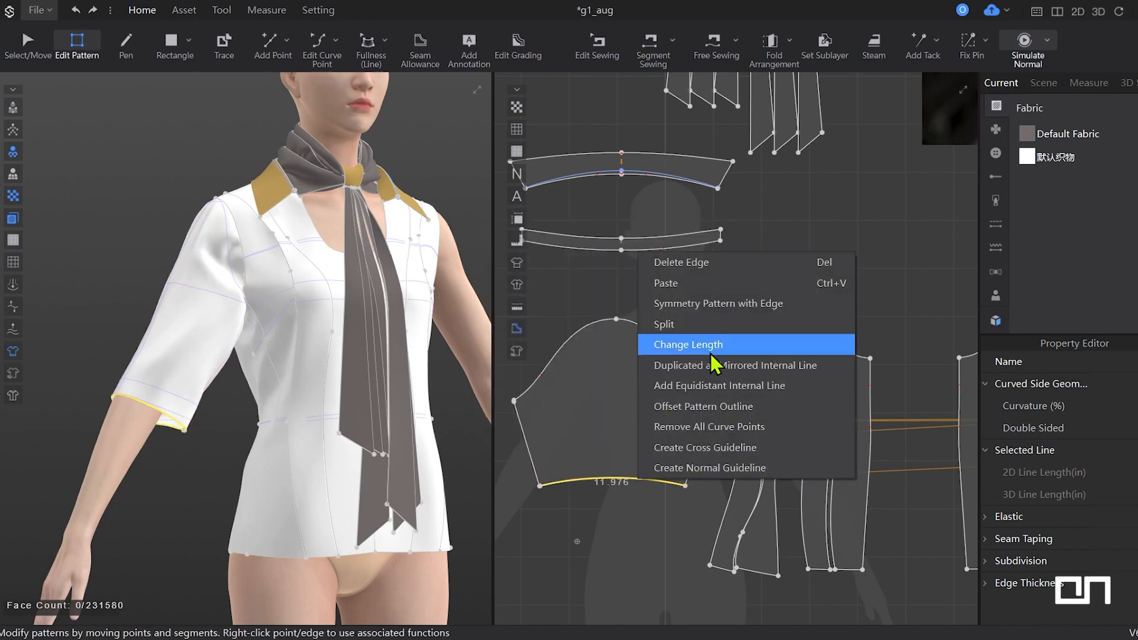
click(715, 348)
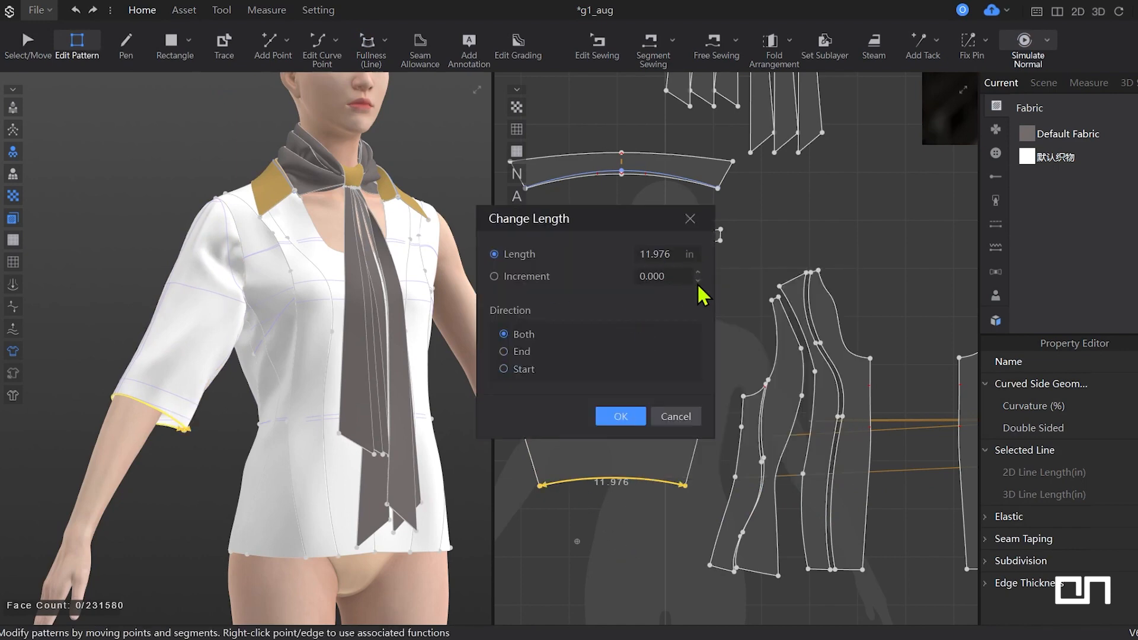
click(620, 417)
key(v)
scroll(654, 415, up, 5)
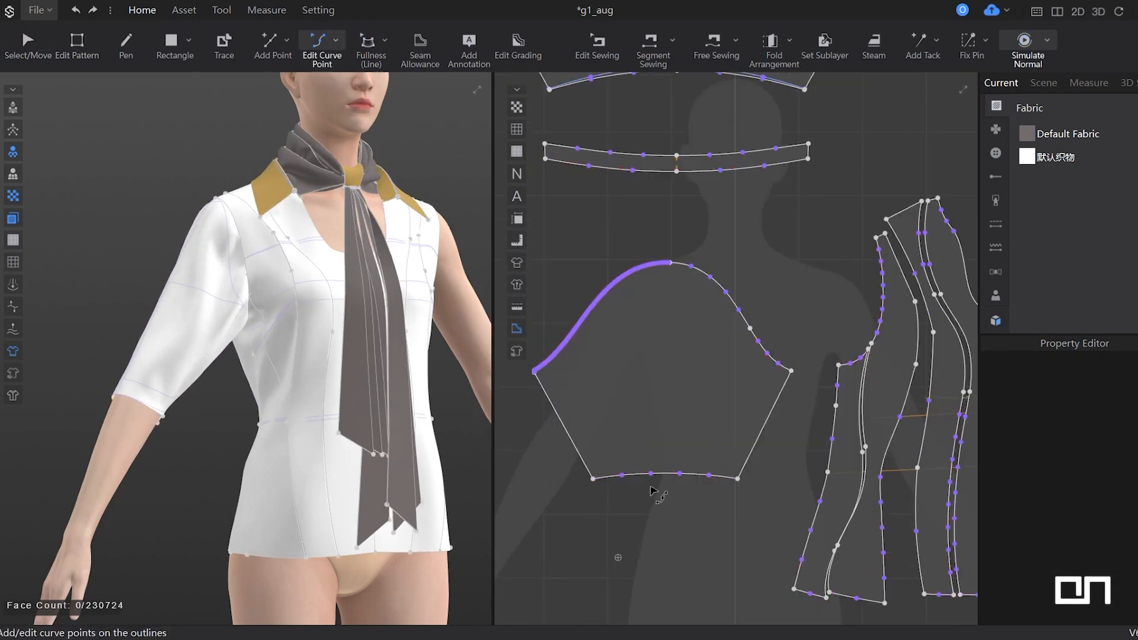
drag(693, 465, 693, 456)
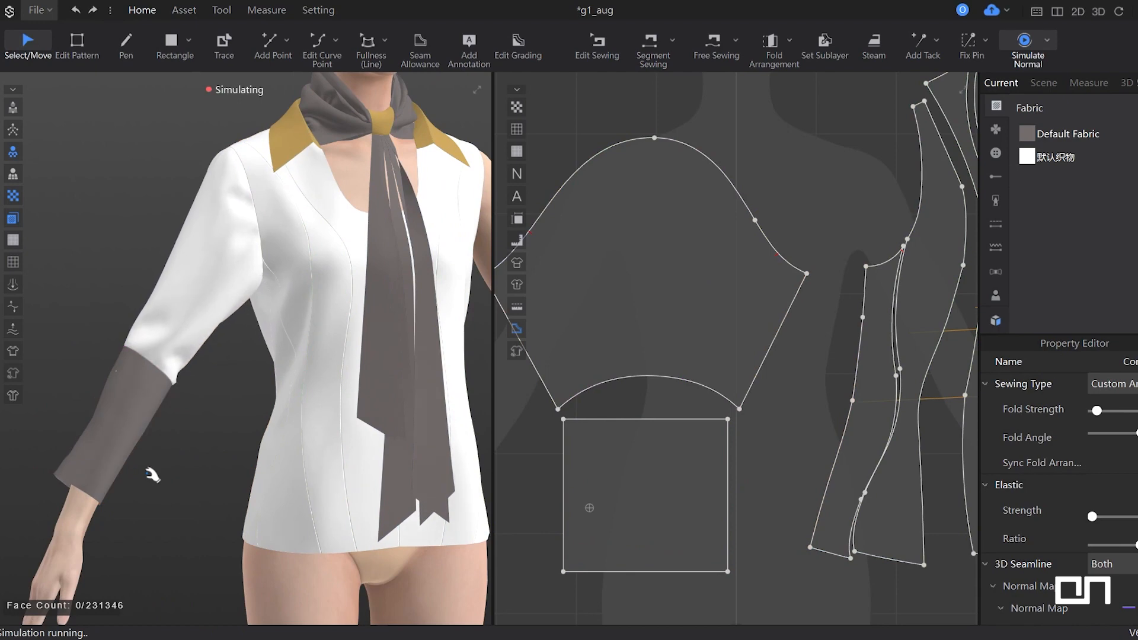
Apply elastic to the cuff rectangle's two side edges and simulate, pulling the cuff into place on the arm.
key(z)
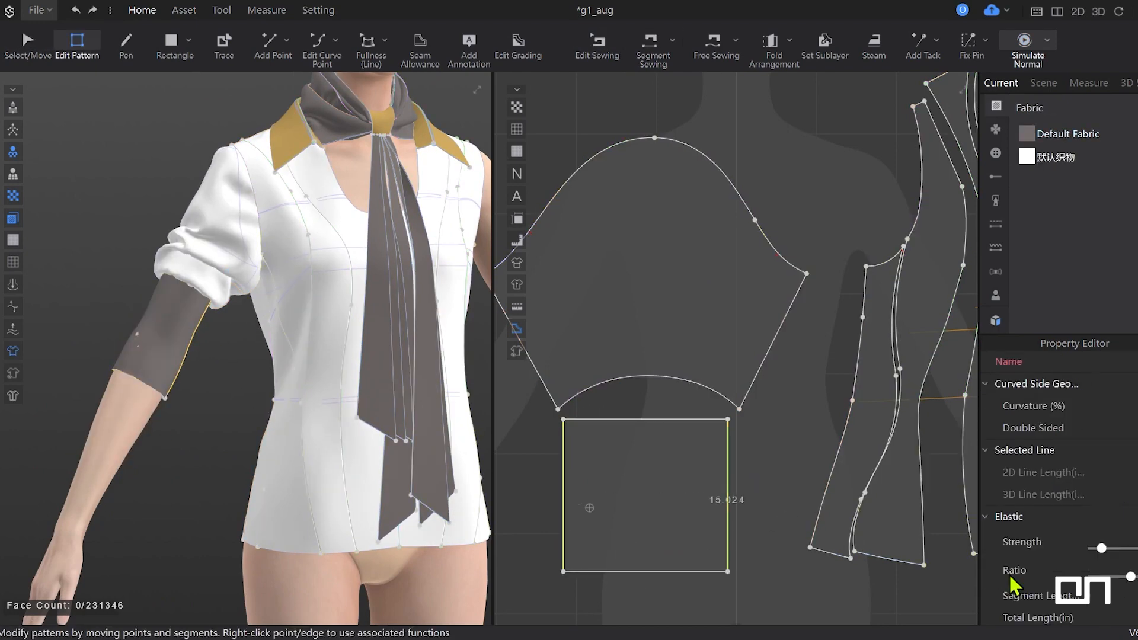
key(space)
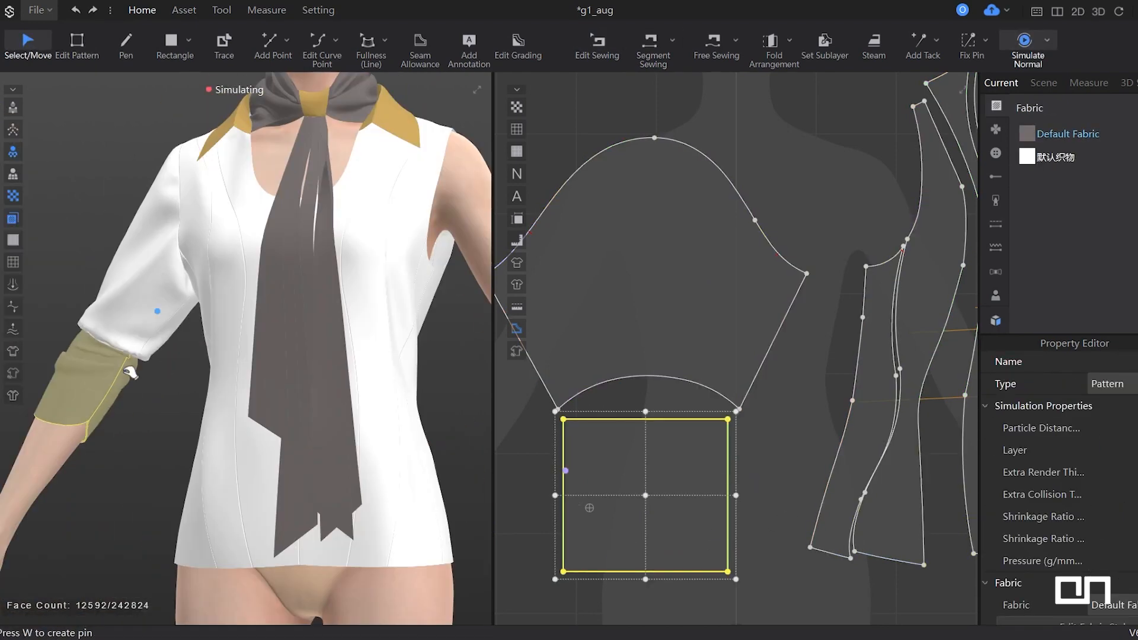
key(z)
key(q)
click(104, 397)
right_drag(123, 414, 332, 453)
key(space)
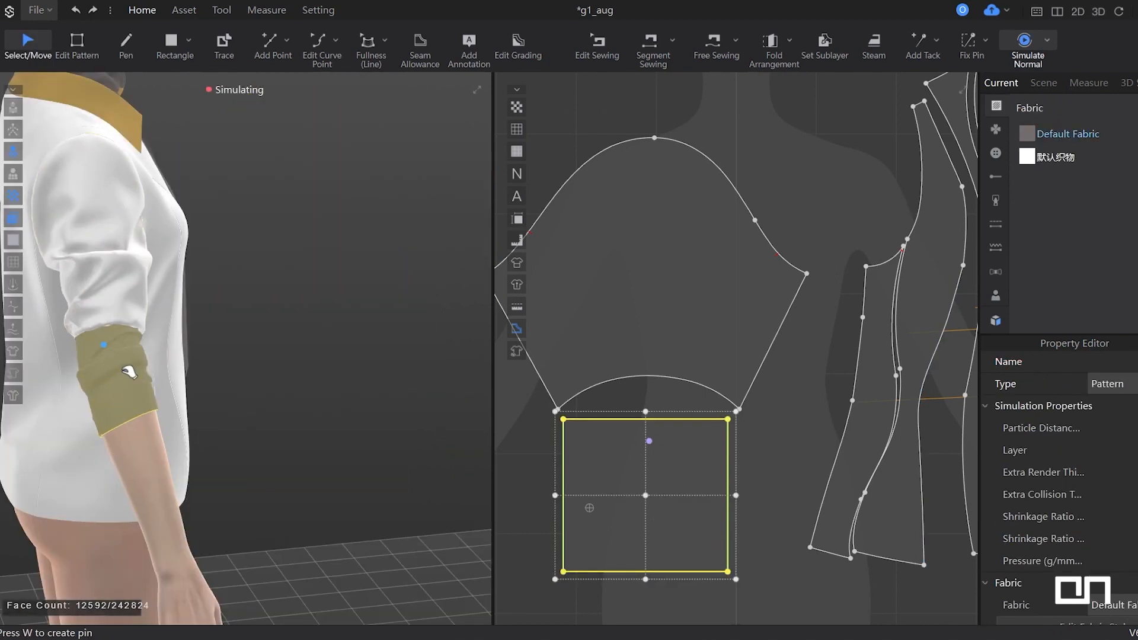
Undo the last two changes, widen the cuff rectangle evenly about its centre and simulate it.
key(ctrl+z)
key(ctrl+z)
right_drag(249, 409, 119, 415)
key(space)
click(646, 492)
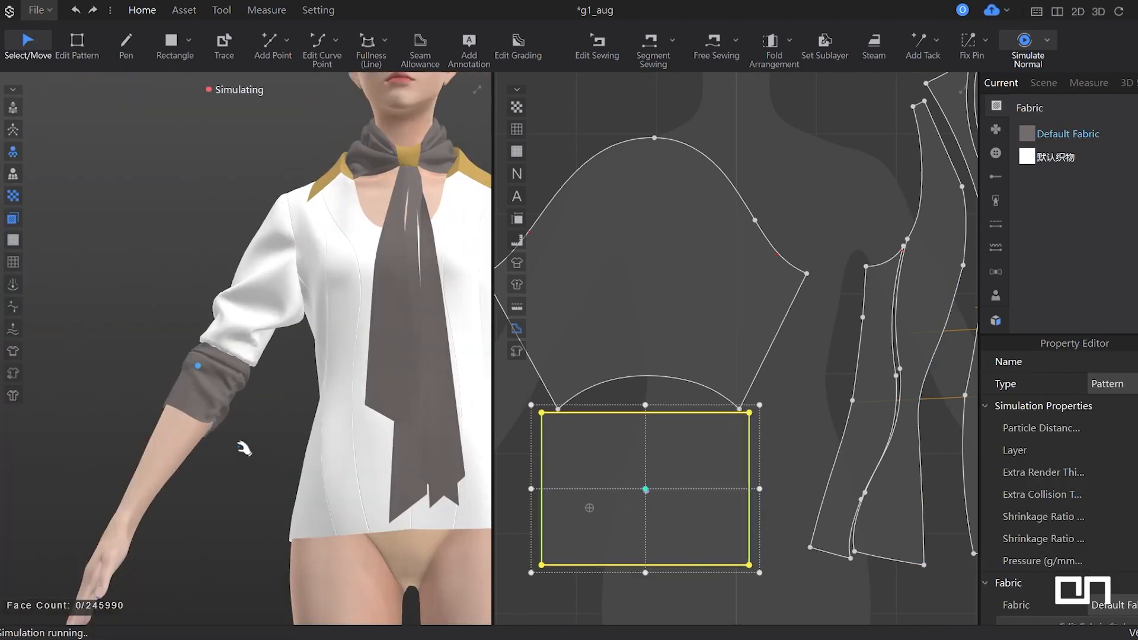
Adjust the elastic on the cuff's side edges and apply elastic to the sleeve's two side seams.
scroll(243, 448, up, 3)
key(space)
key(z)
click(749, 544)
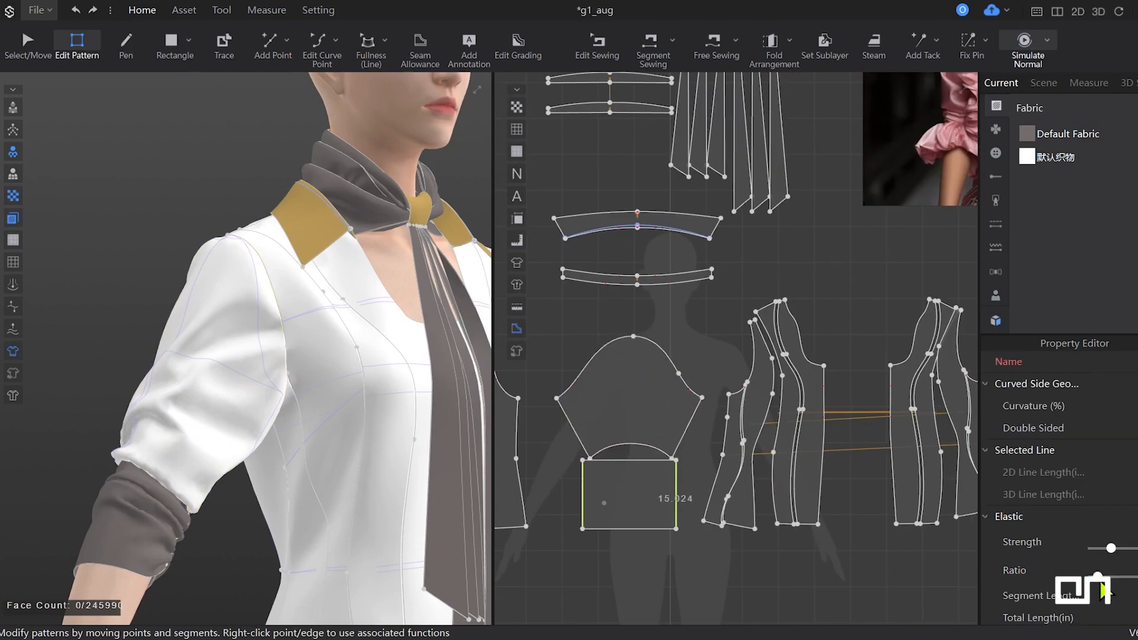
click(582, 448)
shift+click(582, 449)
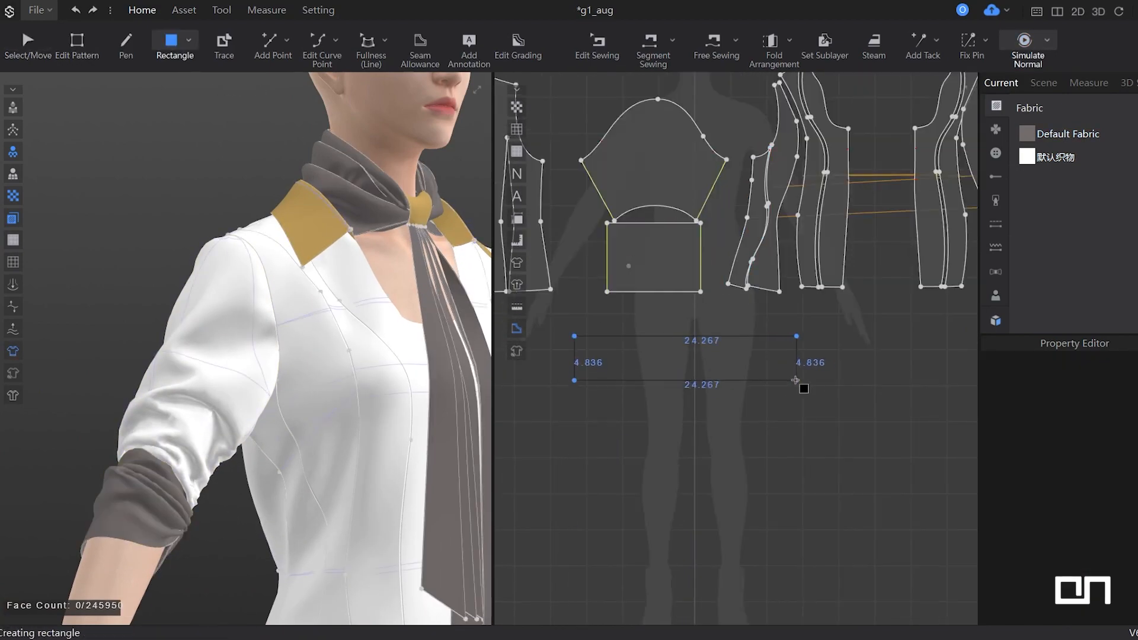
Draw a ruffle rectangle about 24.3 by 4.8 in below the cuff and flare its lower edge with Fullness (Line).
drag(800, 386, 794, 380)
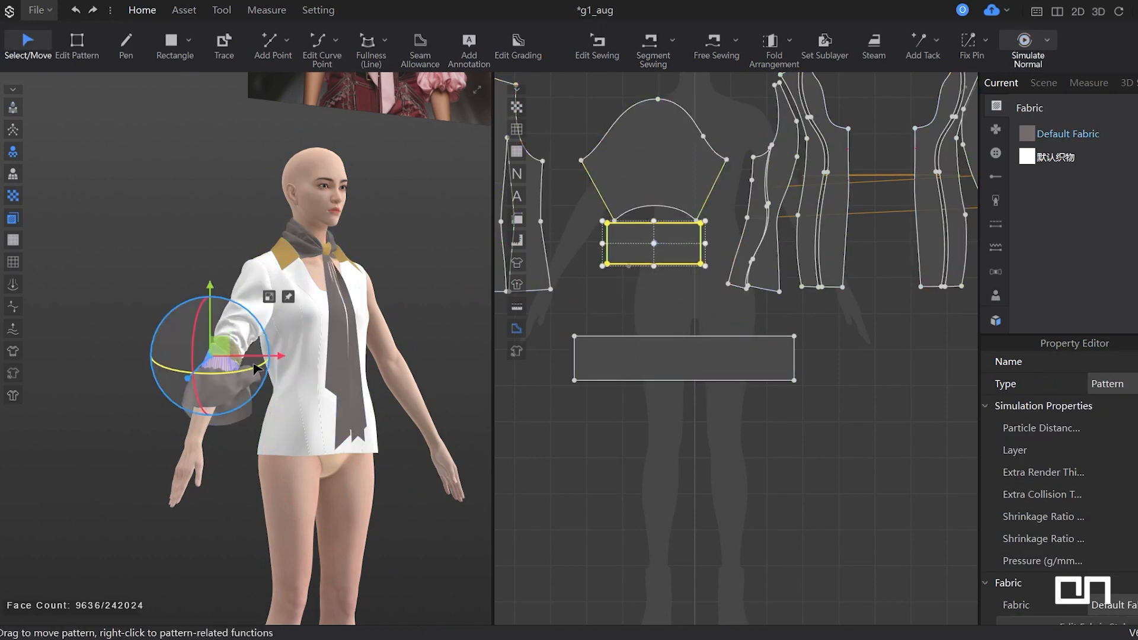
click(369, 46)
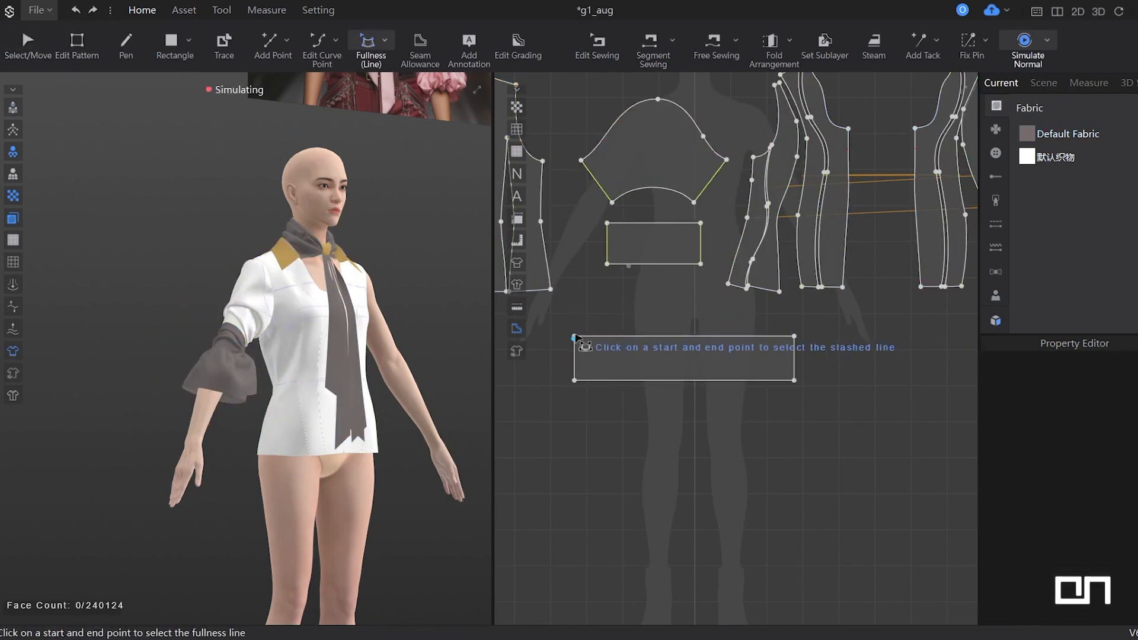
click(794, 380)
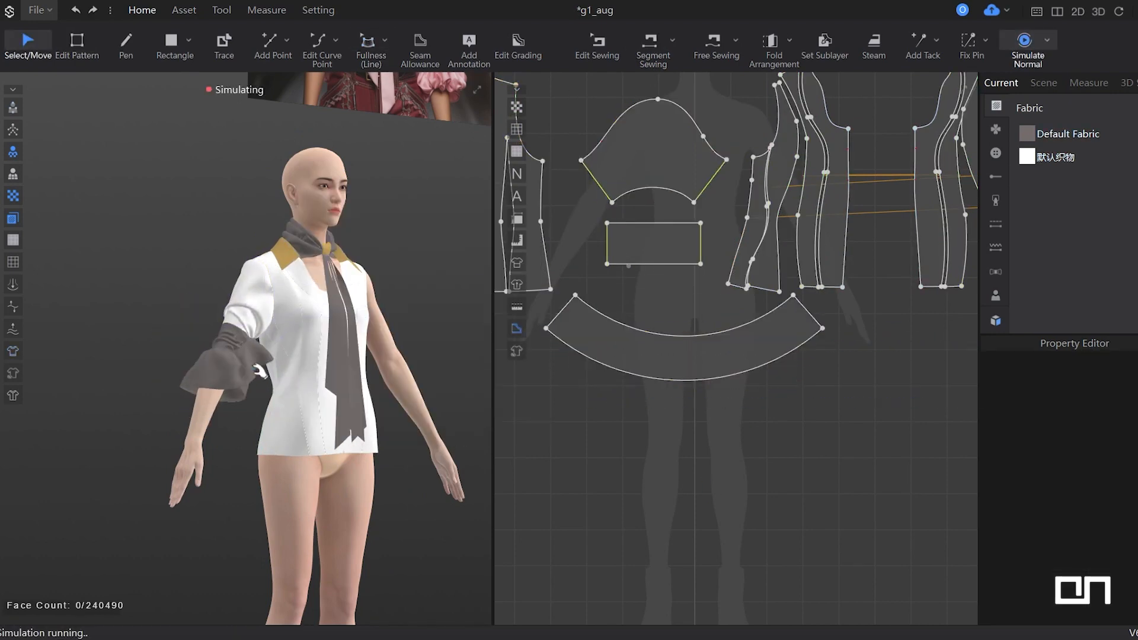
Taper the cuff pattern toward its lower edge and simulate it with the attached ruffle.
scroll(265, 403, up, 3)
key(n)
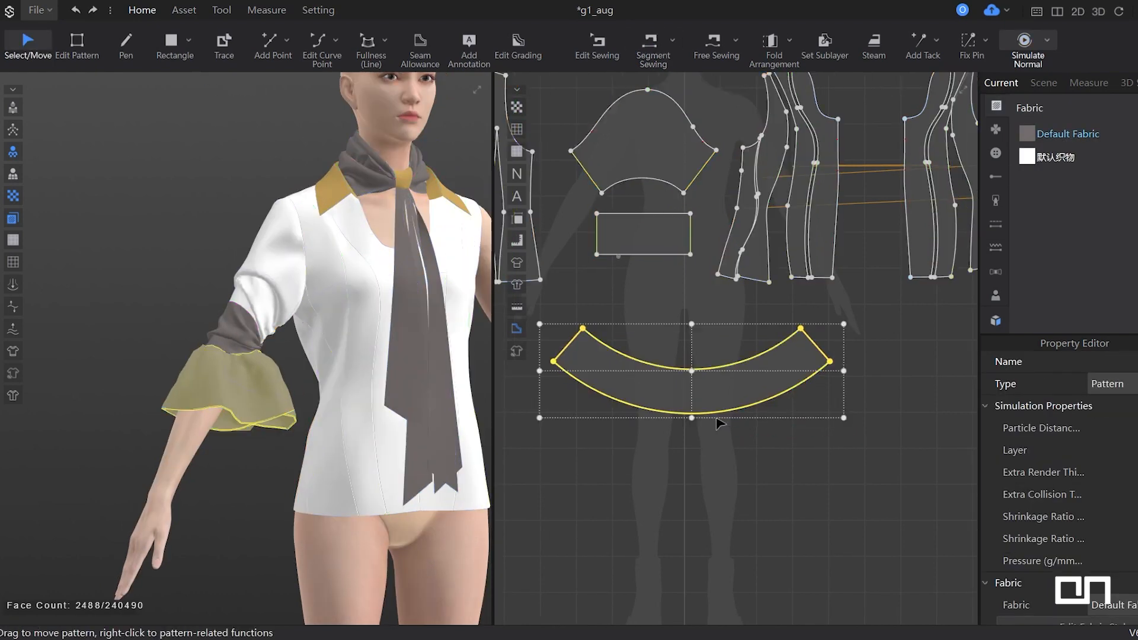
click(616, 415)
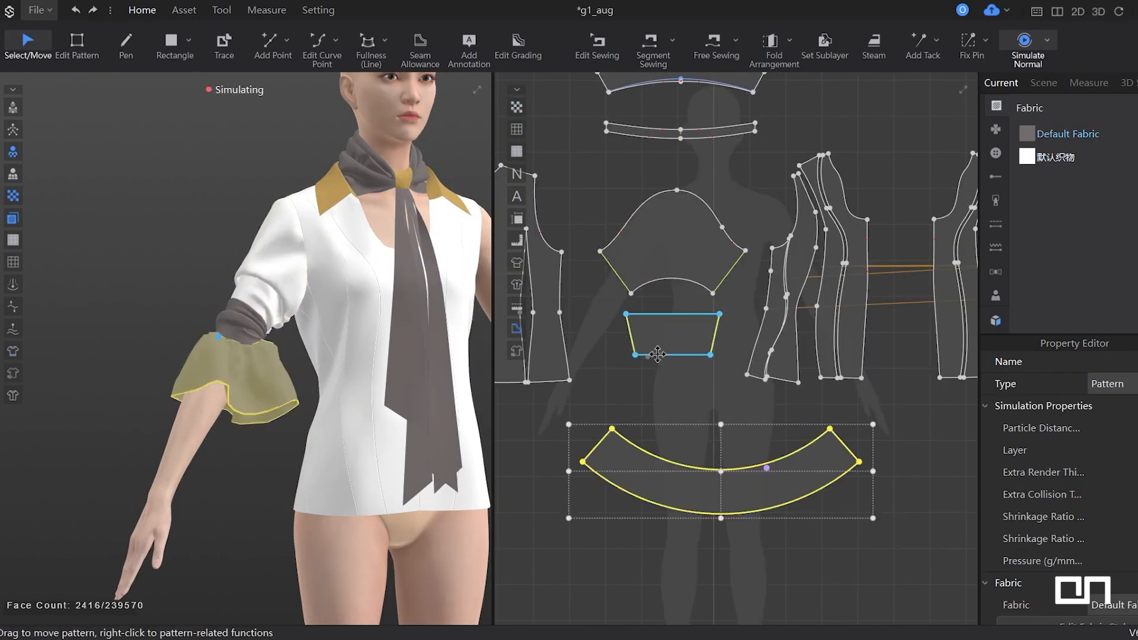
scroll(658, 354, up, 3)
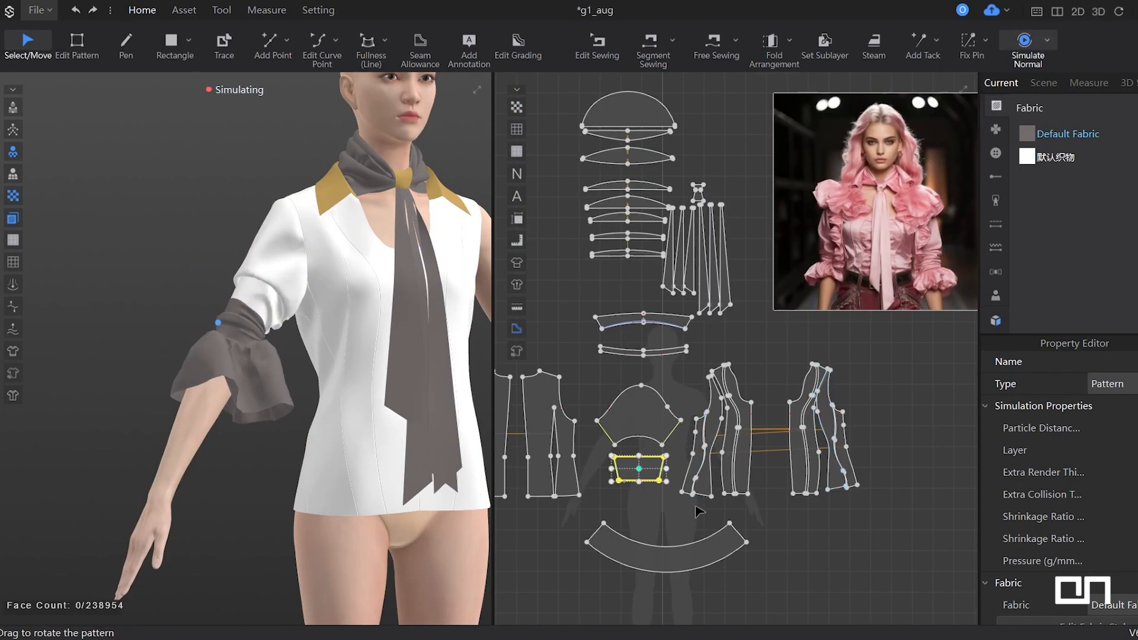
click(738, 437)
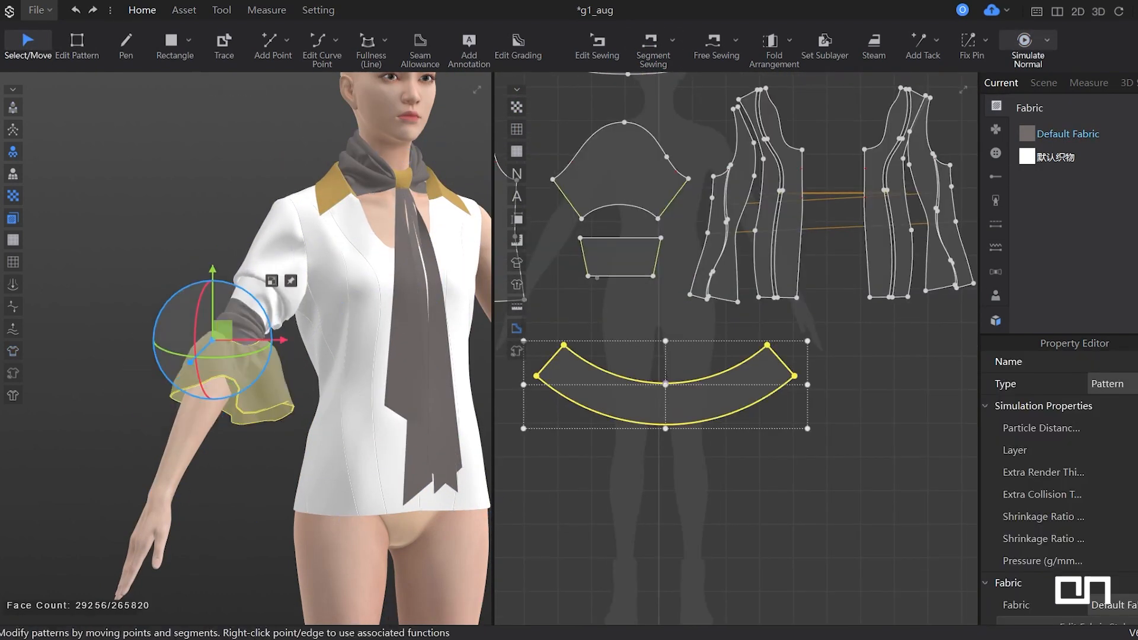
Flare the curved ruffle pattern further with Fullness (Line), using its inner arc and outer arc.
click(704, 451)
click(706, 401)
click(371, 50)
click(564, 345)
click(767, 345)
click(536, 376)
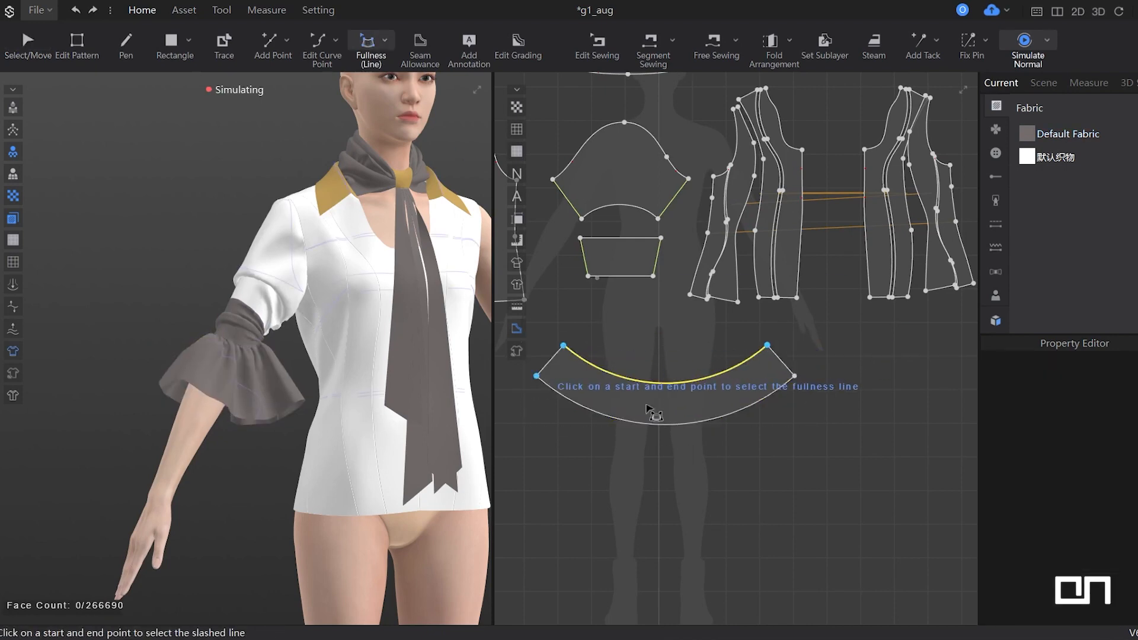
click(795, 375)
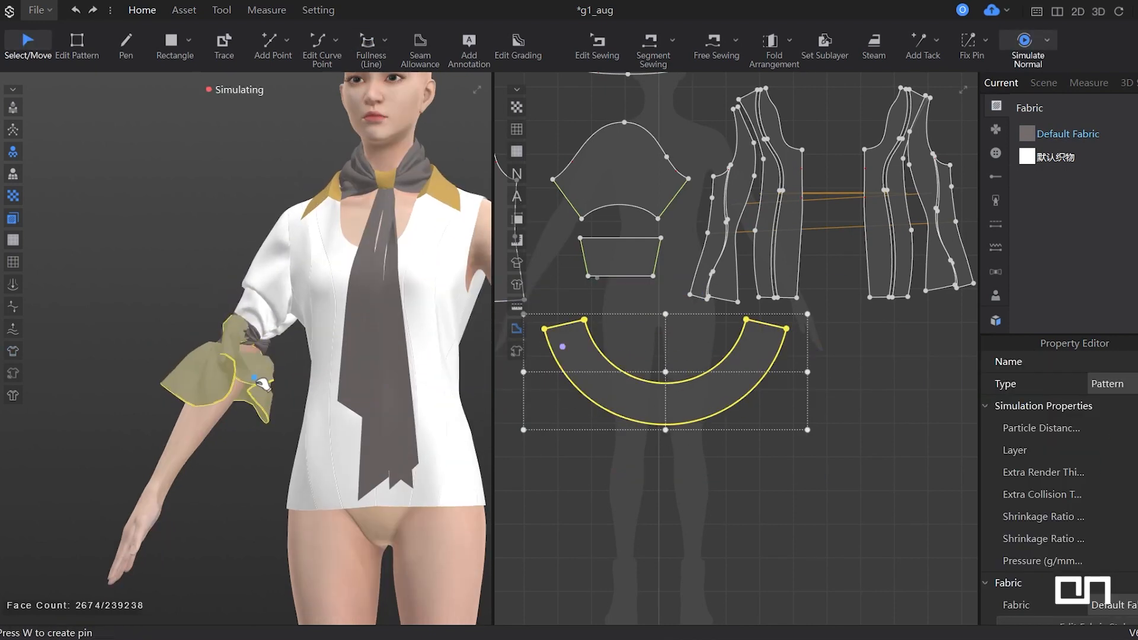
Simulate the flared ruffle, settle it around the arm and adjust the elastic on the cuff's side edges.
right_drag(309, 424, 293, 407)
key(space)
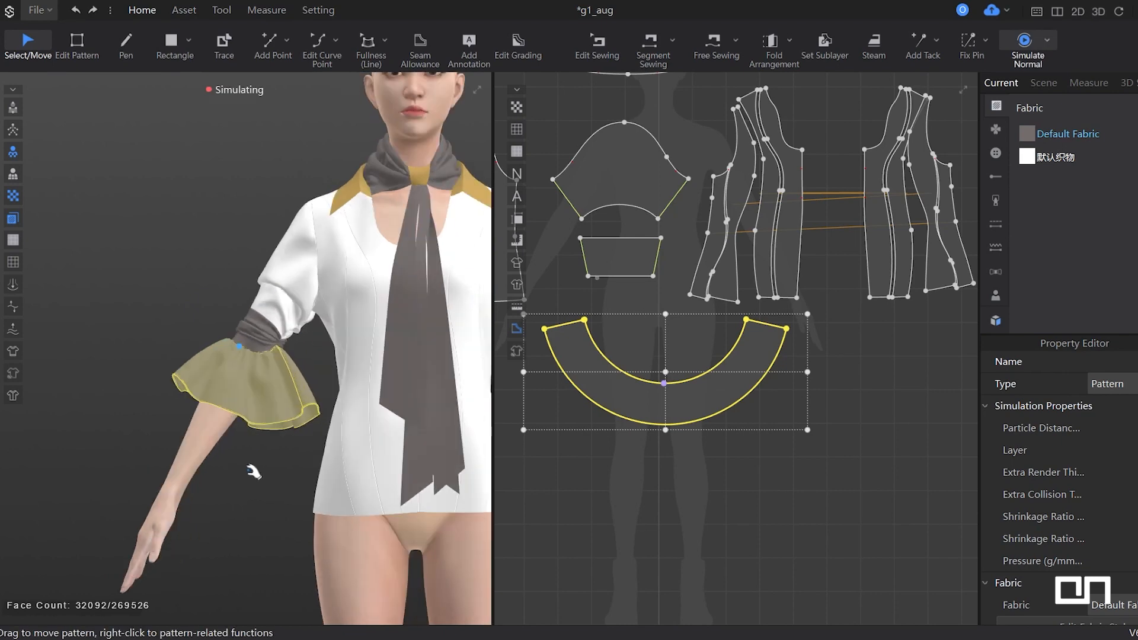
key(space)
key(z)
drag(586, 266, 587, 266)
scroll(572, 451, down, 5)
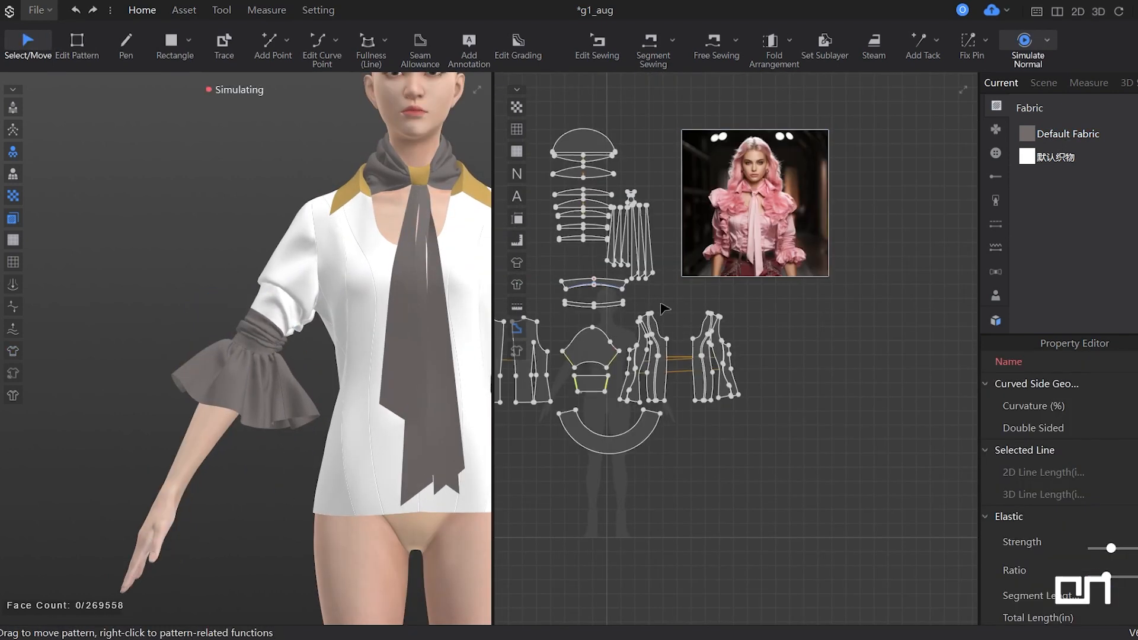
Reduce the depth of the ruffle pattern by bringing its outer edge closer to the inner arc.
scroll(521, 438, up, 3)
key(z)
right_click(747, 427)
key(Return)
key(a)
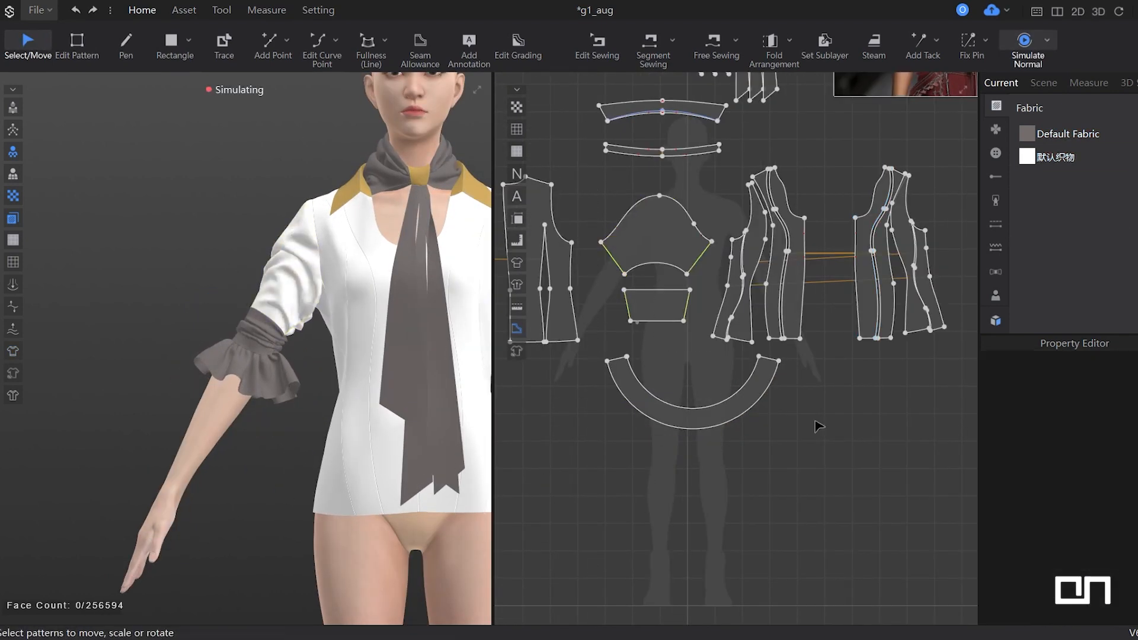
Select all the patterns and assign Default Fabric to them.
click(1067, 133)
scroll(807, 294, down, 3)
key(ctrl+a)
click(802, 417)
Generate an outside lining from the ruffle pattern to add a second layer and simulate the sleeve.
middle_drag(308, 366, 167, 366)
scroll(769, 394, up, 3)
right_click(751, 332)
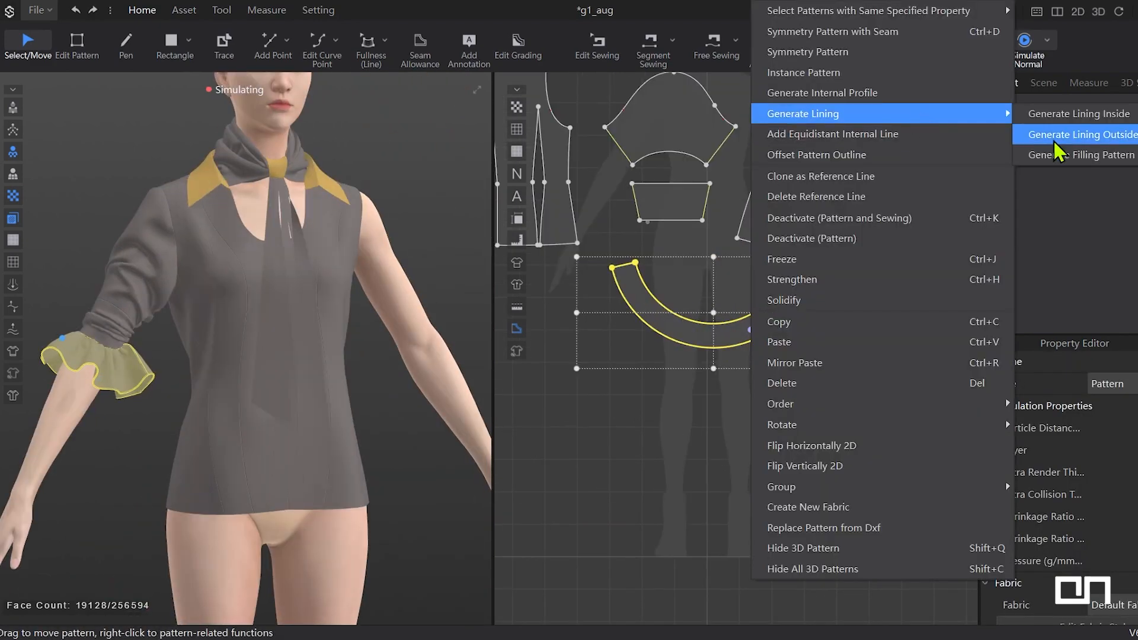
click(1057, 139)
click(233, 417)
scroll(196, 361, up, 5)
key(space)
Select the hem edges of the front and back bodice panels and raise them to shorten the shirt.
scroll(335, 440, down, 8)
key(z)
middle_drag(681, 237, 819, 403)
drag(504, 397, 973, 423)
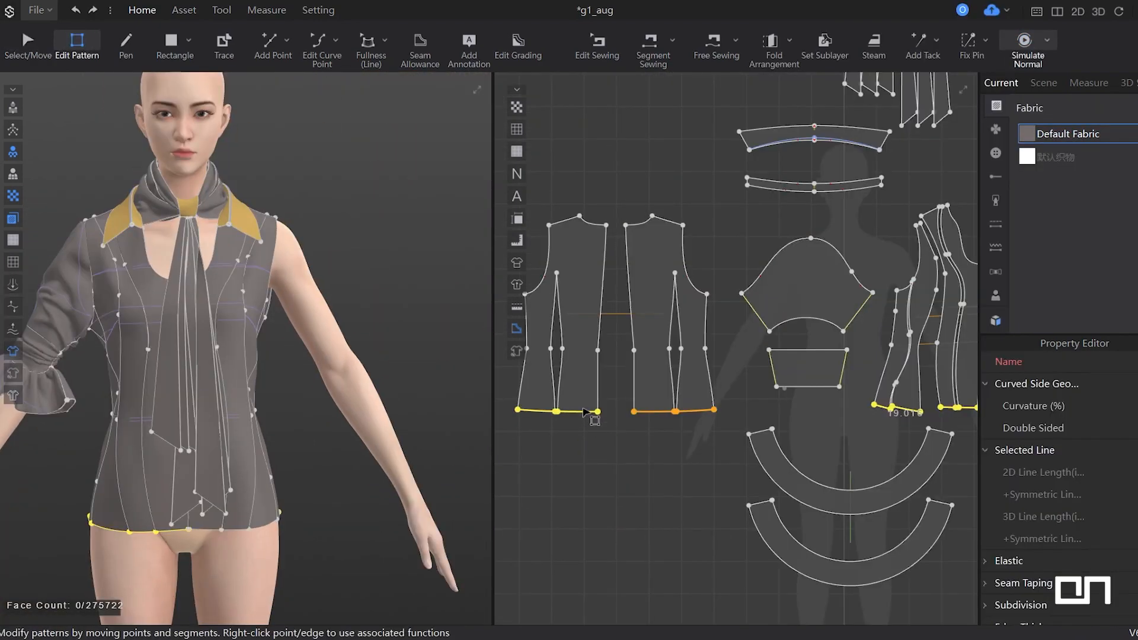
right_click(583, 409)
click(513, 398)
key(Return)
drag(503, 388, 721, 418)
scroll(901, 390, up, 10)
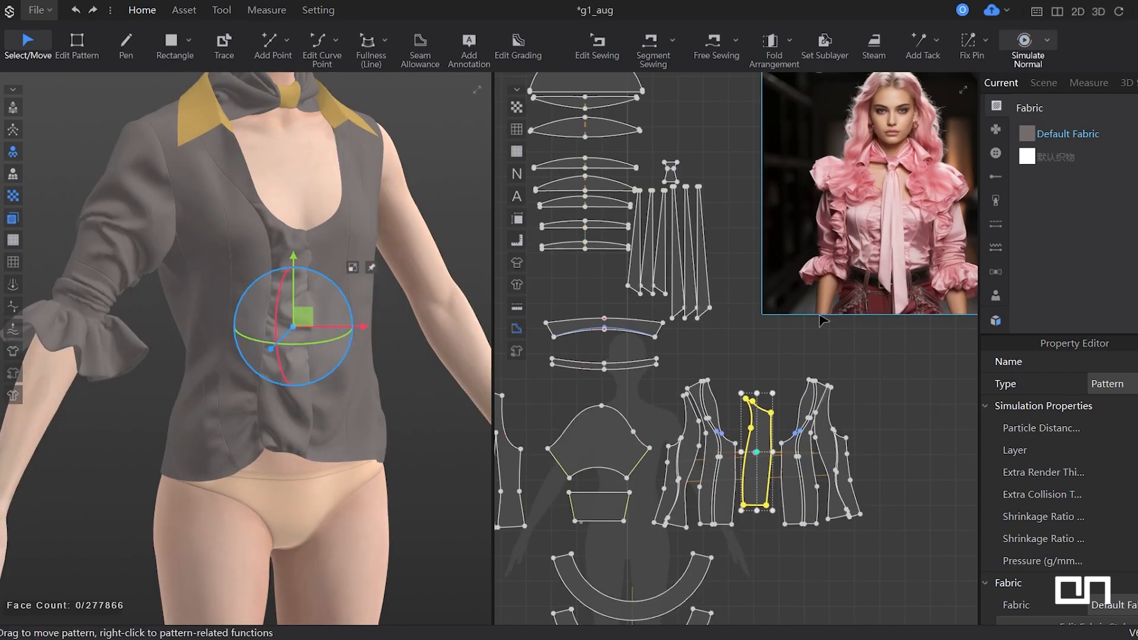
Add equidistant internal lines along both facing edges of the front princess seam that runs to the shoulder.
scroll(720, 499, up, 4)
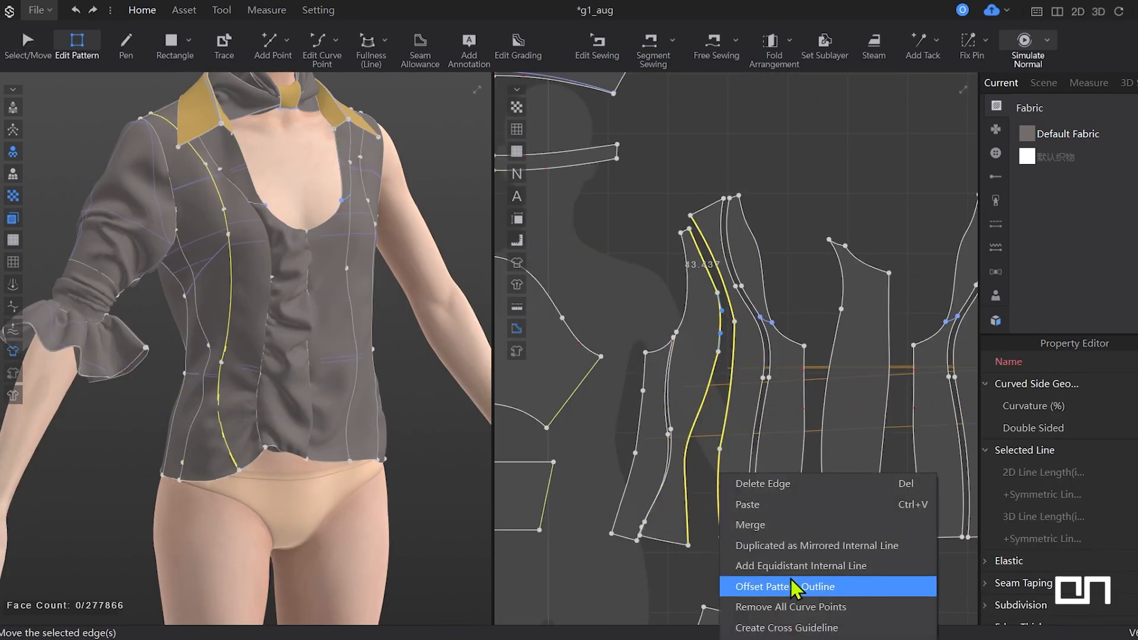
click(795, 566)
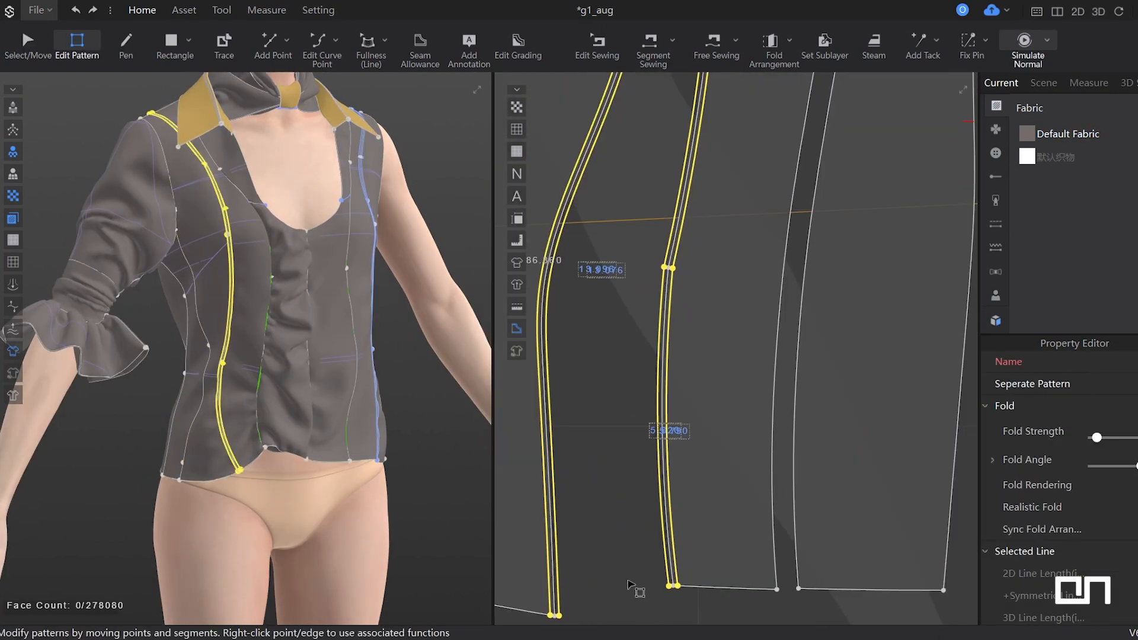
key(Delete)
Free-sew the outer panel's princess edge to the internal line on the adjoining front panel.
key(m)
click(670, 565)
scroll(682, 415, down, 3)
click(665, 152)
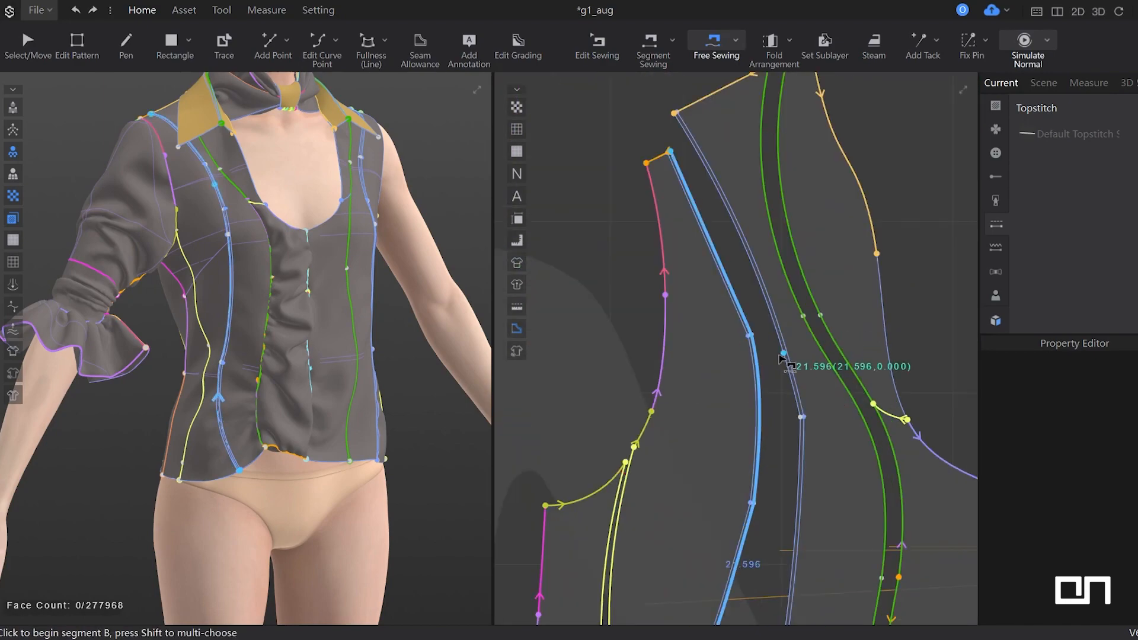
scroll(783, 356, down, 2)
click(780, 549)
scroll(735, 148, up, 4)
click(683, 177)
Free-sew the outer panel's internal line to the adjoining front panel's princess edge, forming an overlapped seam.
scroll(711, 415, down, 8)
scroll(724, 492, up, 5)
click(720, 528)
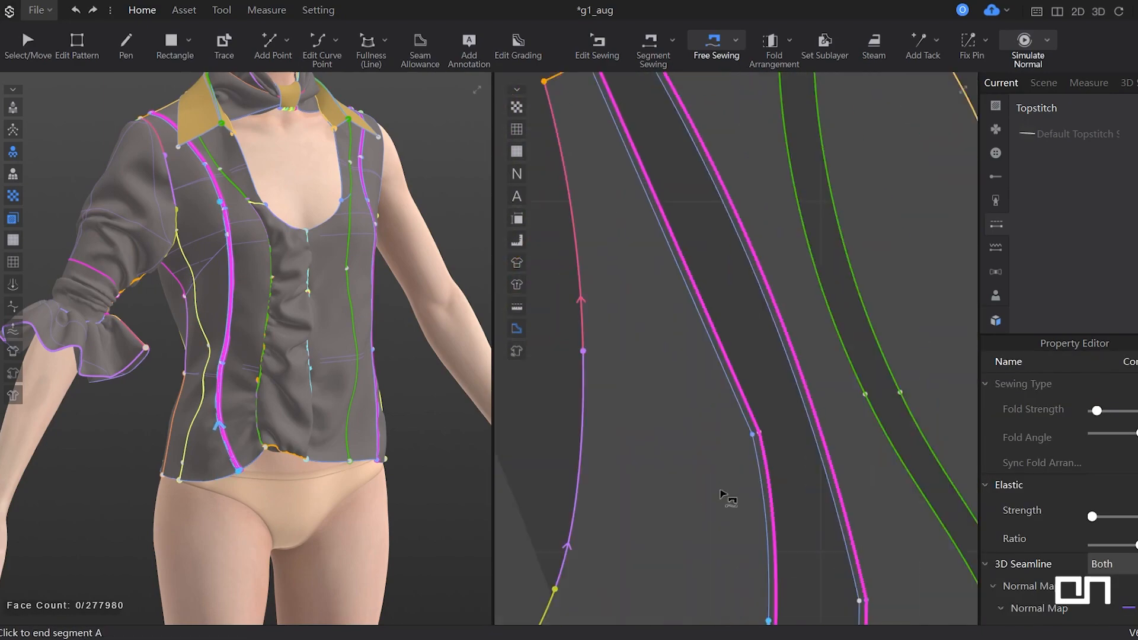
scroll(711, 296, down, 3)
click(682, 125)
click(734, 478)
scroll(681, 119, up, 5)
click(655, 349)
scroll(629, 419, up, 3)
click(608, 411)
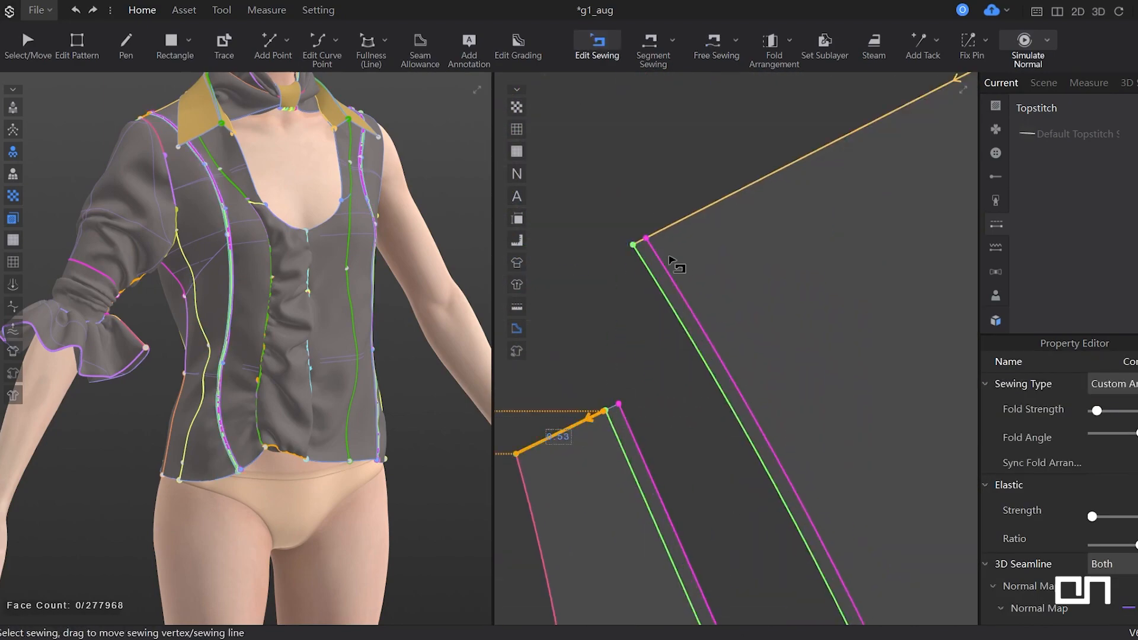
Adjust the shoulder sewing ends at the overlapped princess seam and simulate the bodice, pulling the front fabric.
click(669, 259)
scroll(180, 147, up, 5)
key(q)
key(space)
drag(197, 274, 182, 302)
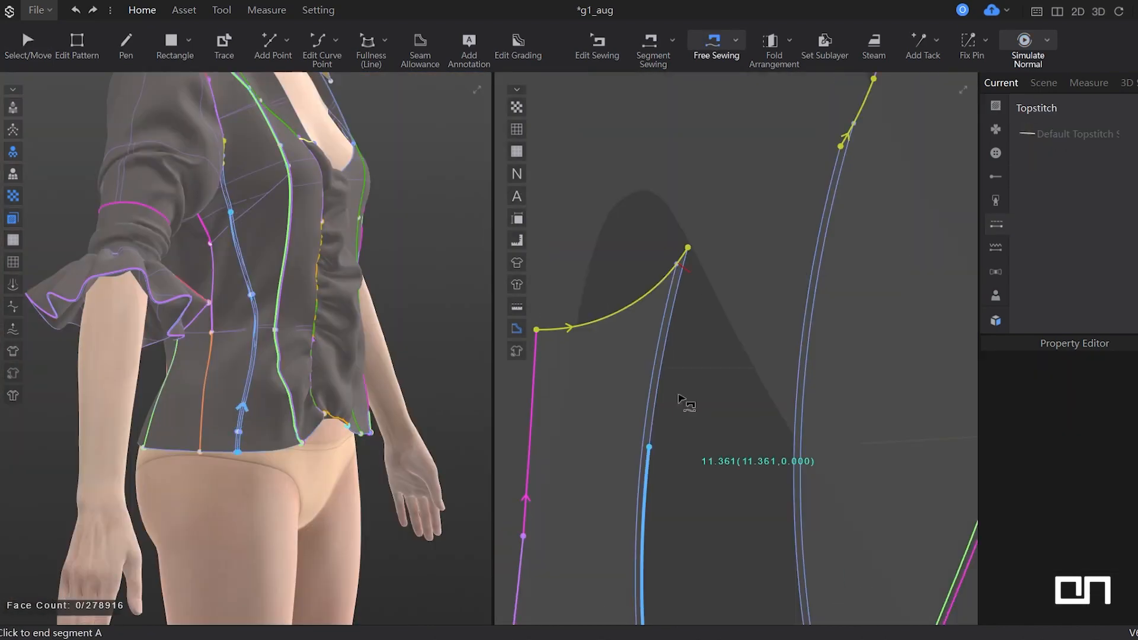
Free-sew the first overlapping line pair of the front panel seam that runs up to the armhole.
click(646, 386)
scroll(749, 221, up, 3)
click(749, 221)
scroll(695, 497, up, 3)
Free-sew the second overlapping line pair of the armhole panel seam, undoing and redoing the misplaced sewing point.
click(695, 497)
scroll(695, 497, down, 4)
scroll(735, 142, up, 6)
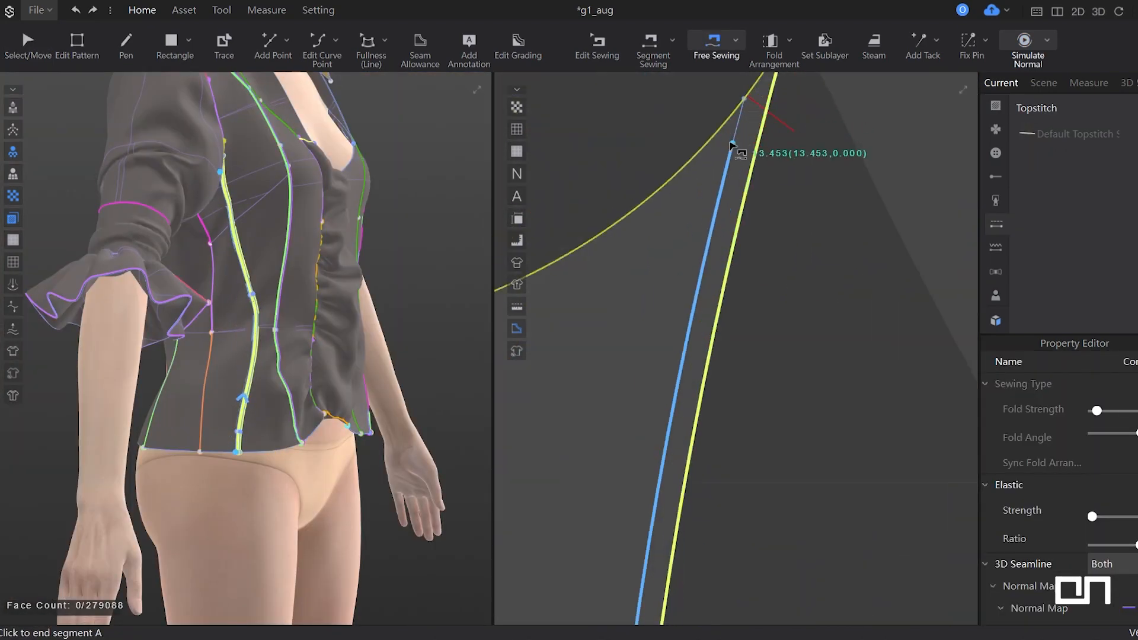
click(764, 83)
scroll(773, 305, down, 9)
click(804, 326)
key(ctrl+z)
scroll(838, 466, up, 9)
click(785, 461)
click(828, 306)
Simulate the overlapped front panel and adjust the armhole sewing points where the princess seam meets the sleeve.
scroll(758, 487, down, 3)
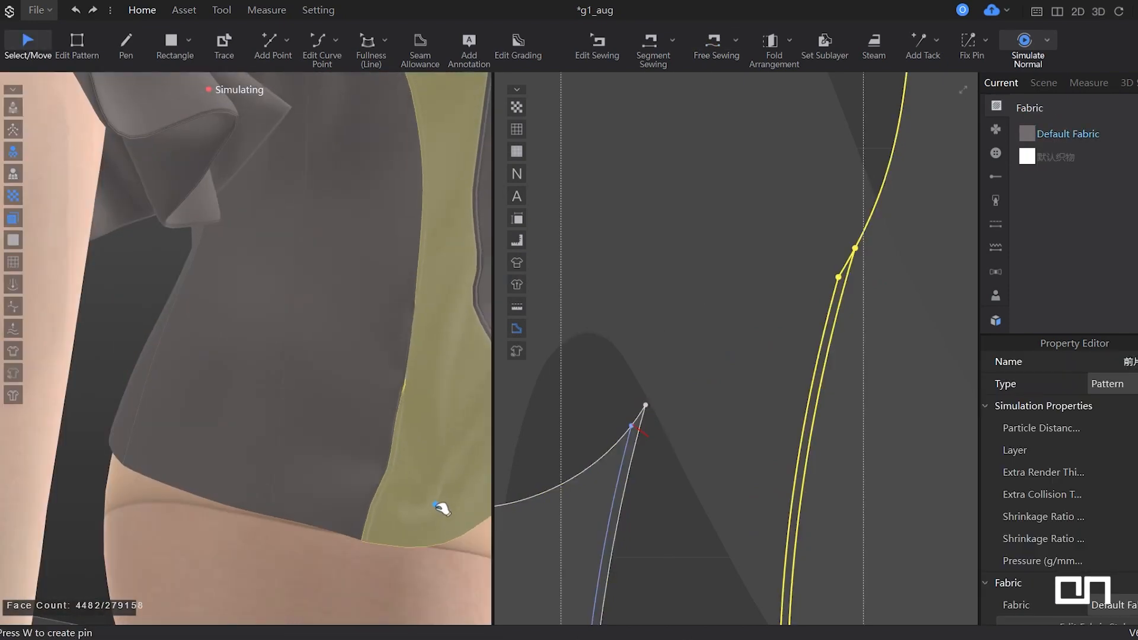
click(336, 455)
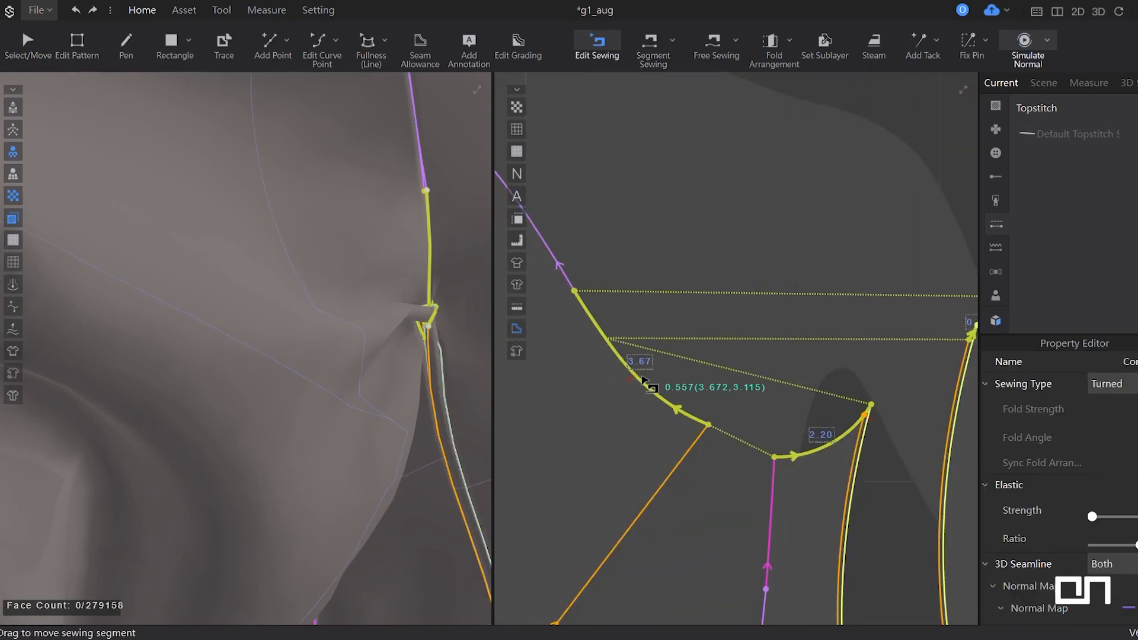
scroll(806, 336, up, 3)
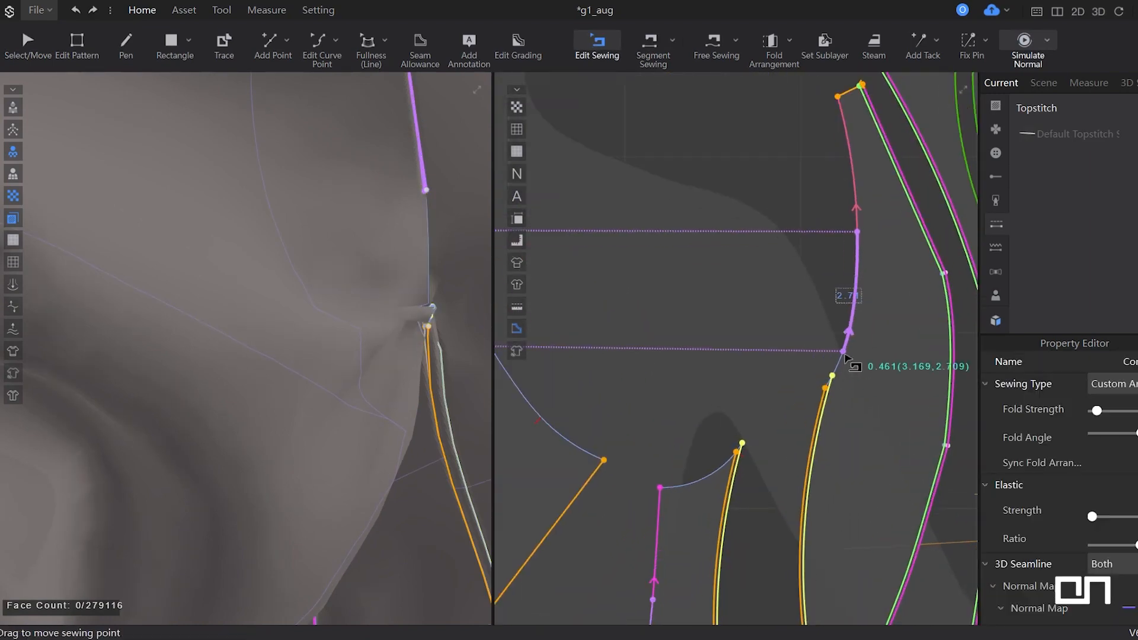
click(718, 574)
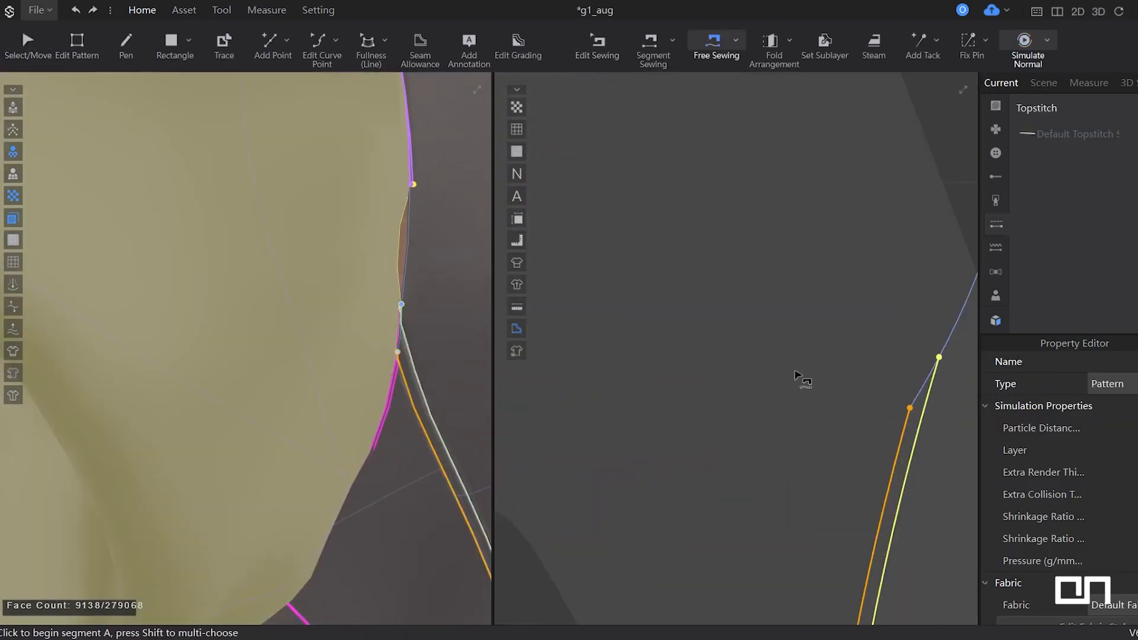
click(813, 517)
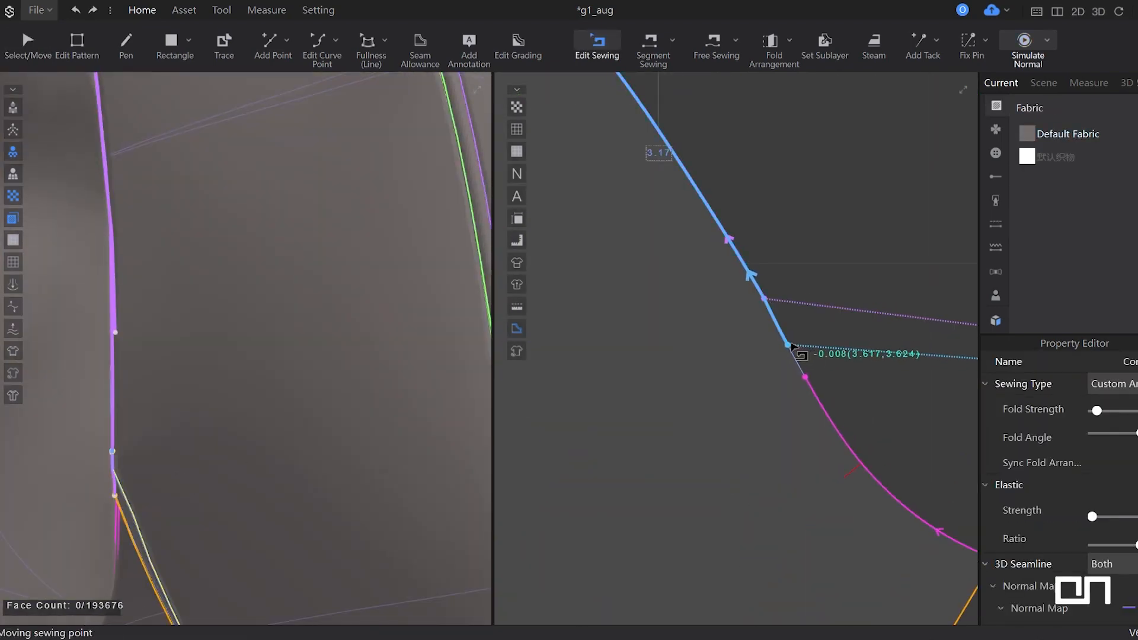
drag(792, 347, 788, 345)
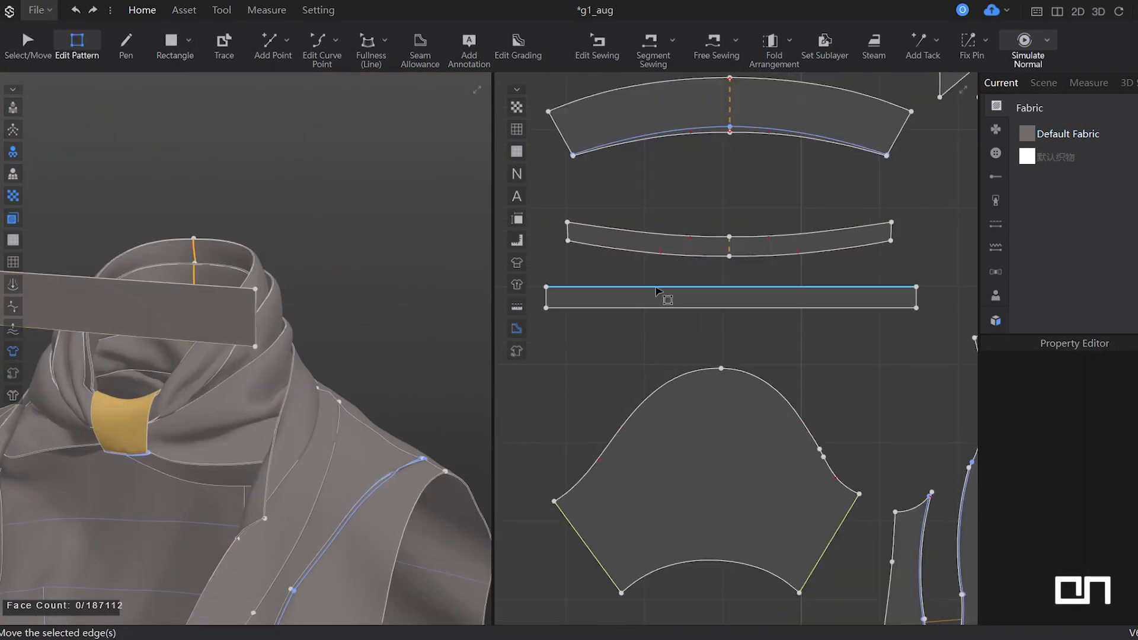
click(616, 248)
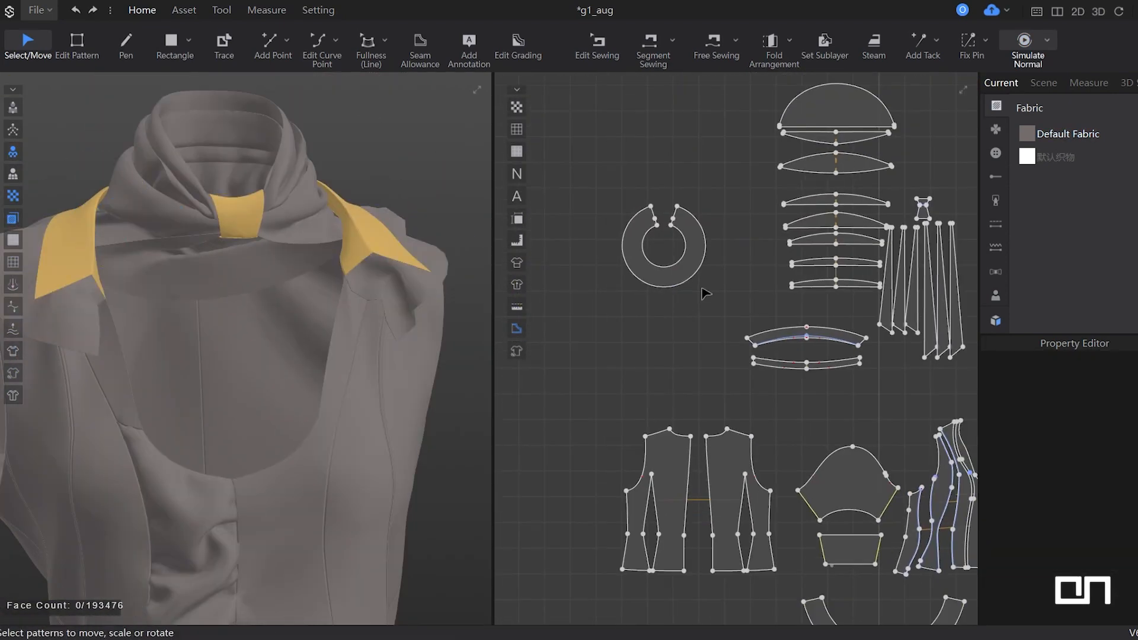
Spread the half-ring shoulder ruffle 5 in in both directions with Fullness (Line) and simulate it.
key(z)
right_click(670, 286)
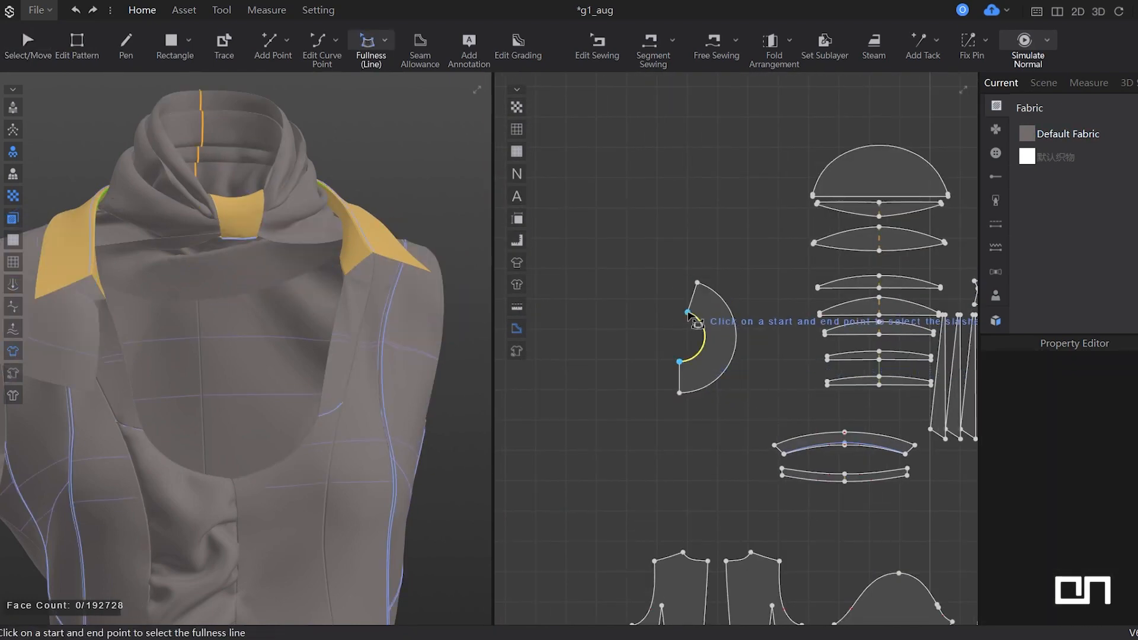
click(688, 312)
click(680, 392)
click(697, 283)
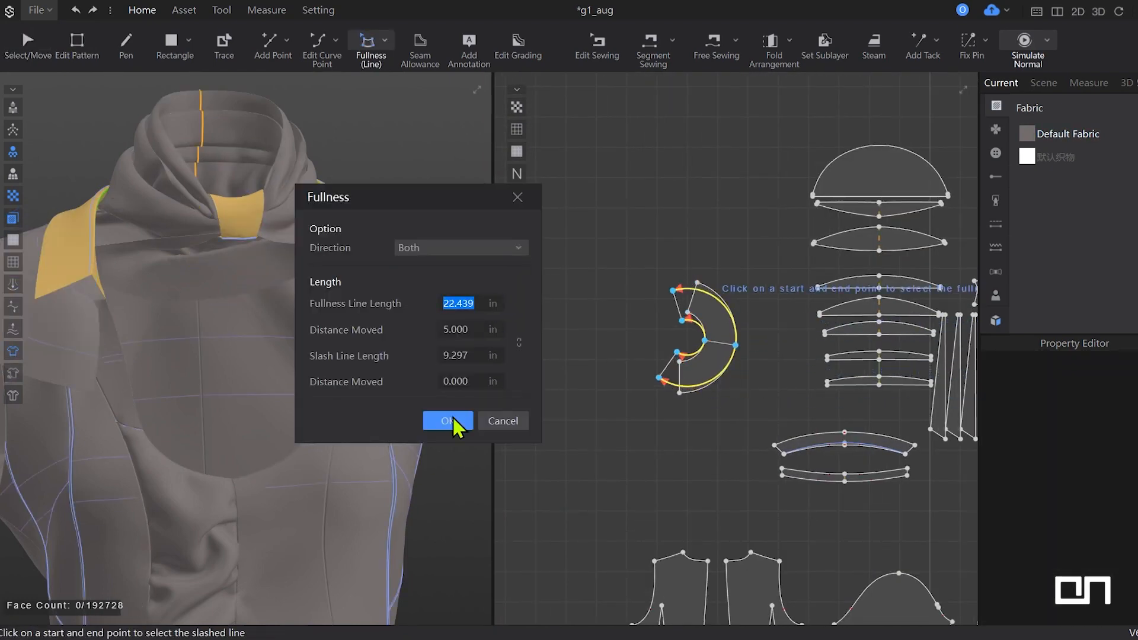
click(454, 419)
key(space)
drag(178, 333, 15, 366)
right_drag(16, 365, 320, 474)
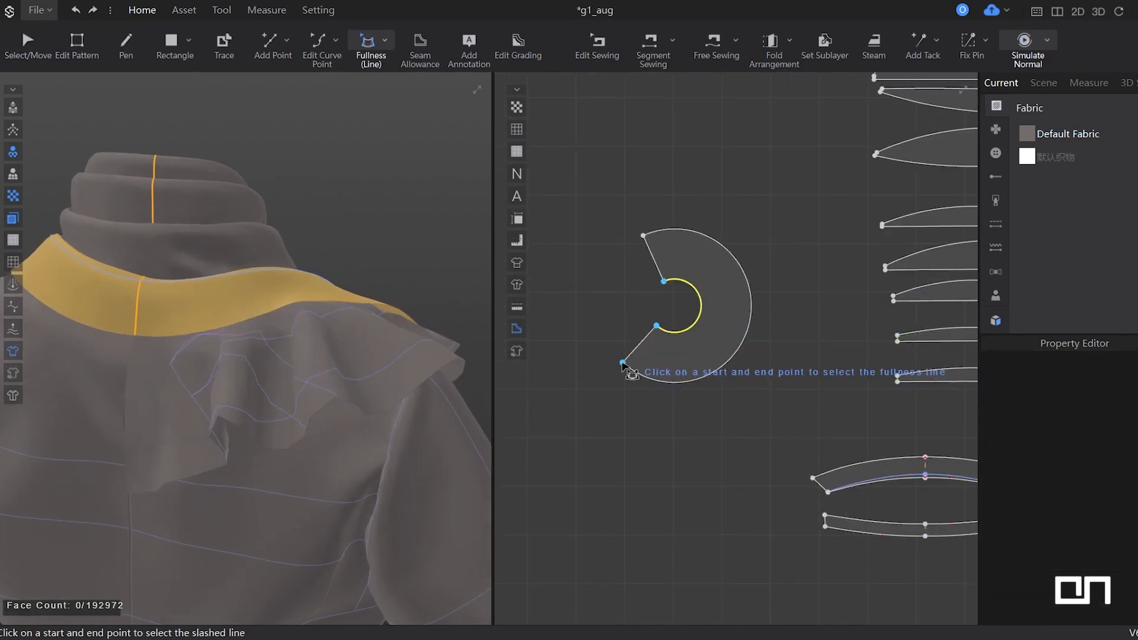
Add a second round of line fullness to the shoulder ruffle between its inner and outer curves, and simulate it.
click(623, 362)
click(643, 236)
scroll(501, 306, up, 3)
click(448, 421)
key(space)
click(157, 372)
right_drag(158, 372, 383, 390)
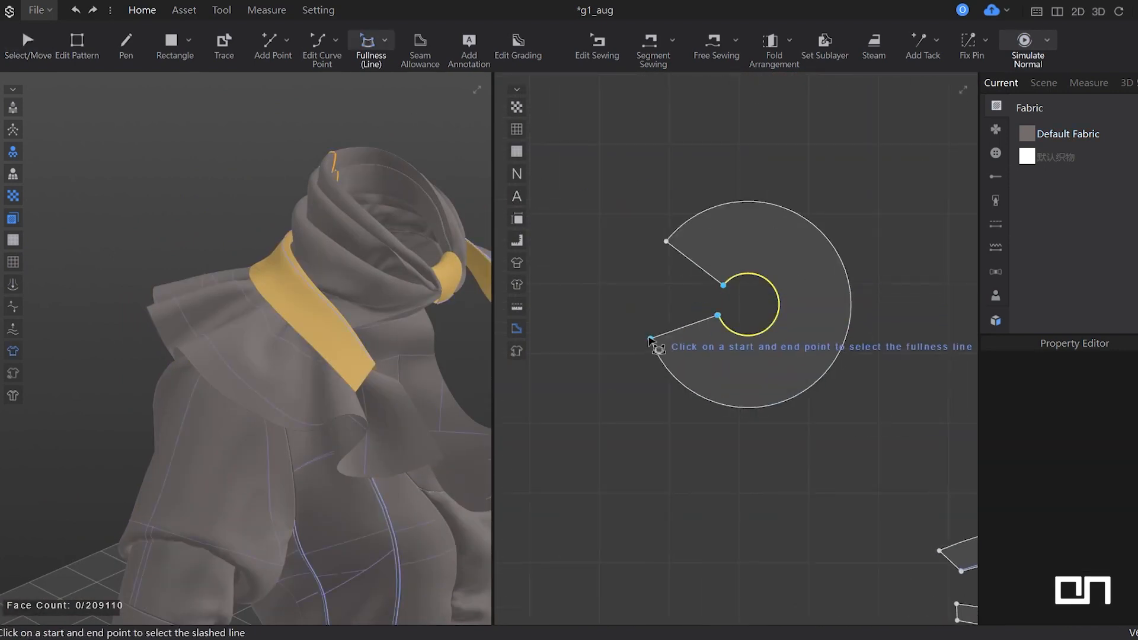
Apply Fullness (Line) once more to spread the shoulder ruffle into a nearly closed ring, and simulate the drape.
click(651, 339)
click(439, 419)
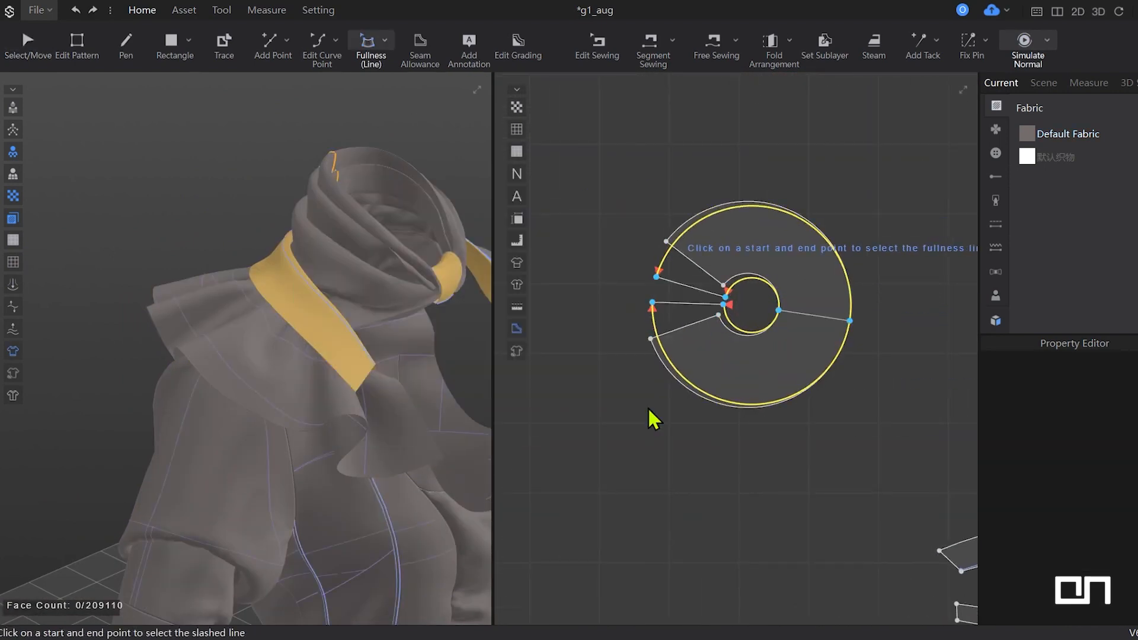
right_drag(302, 396, 267, 347)
drag(238, 333, 220, 326)
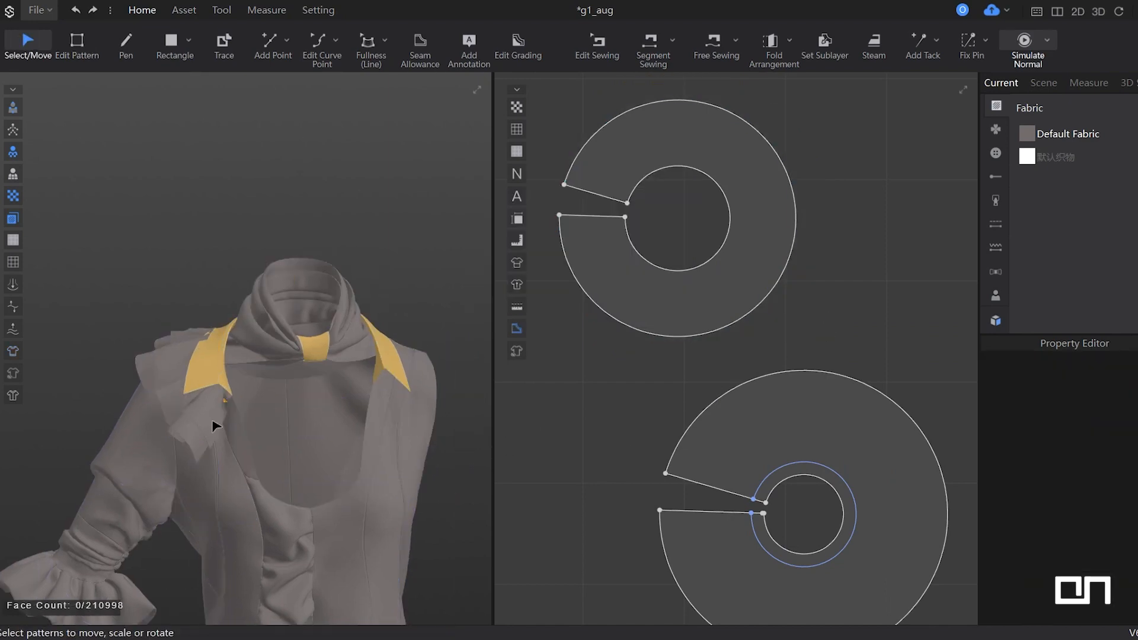
Move the two open end edges of the smaller ring ruffle inward and simulate the layered shoulder ruffles.
scroll(212, 421, up, 5)
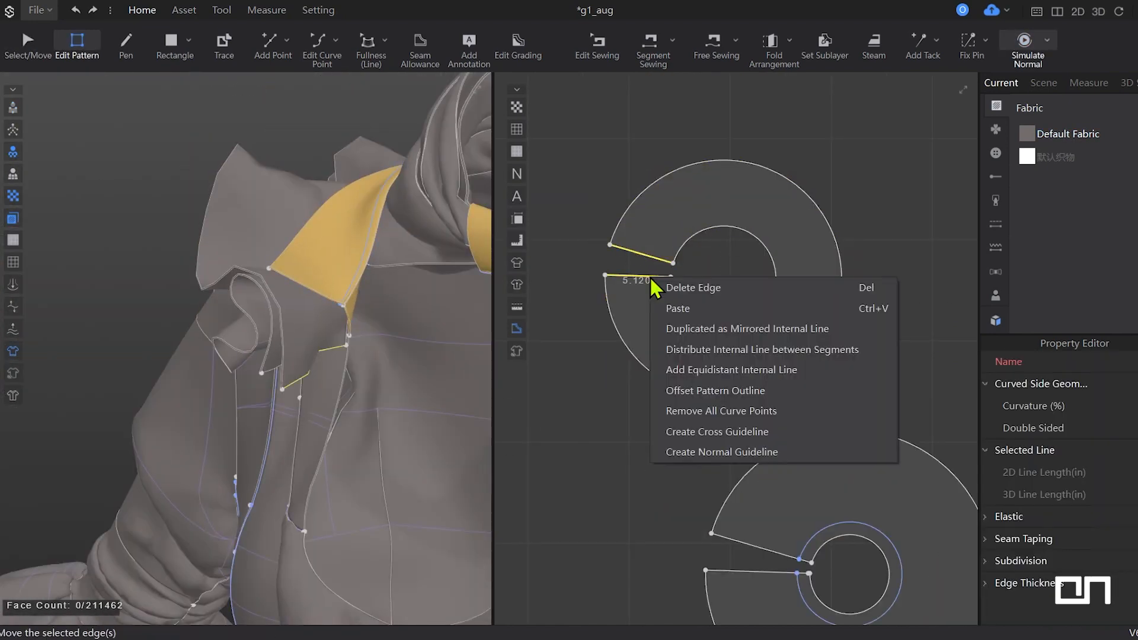
click(731, 369)
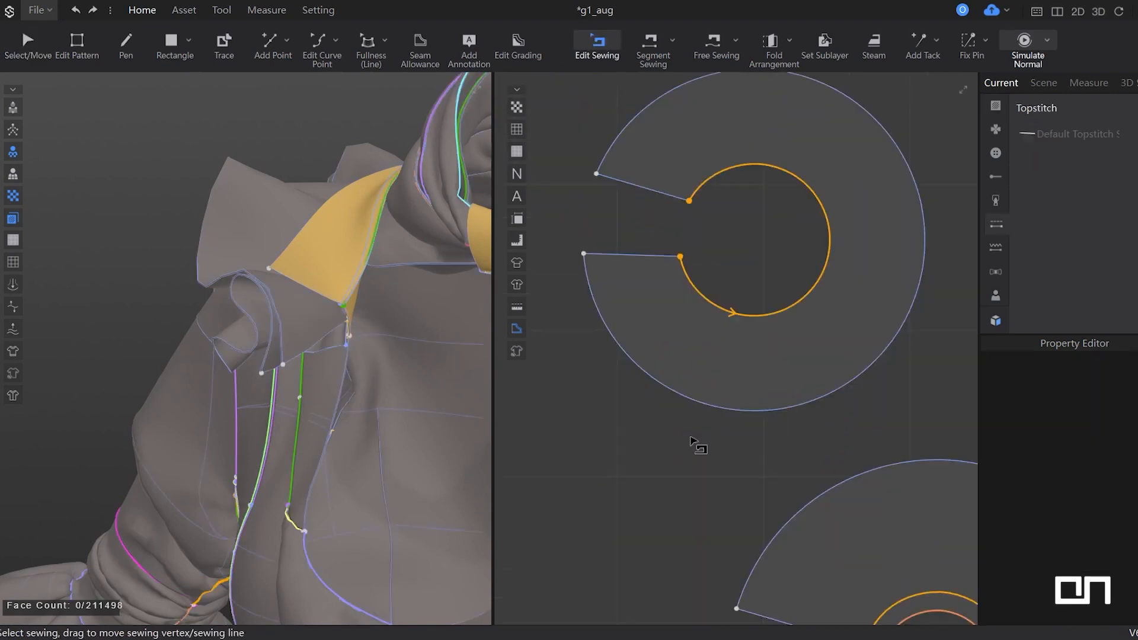
key(space)
Select both ring-shaped shoulder ruffle patterns and save the project.
click(781, 107)
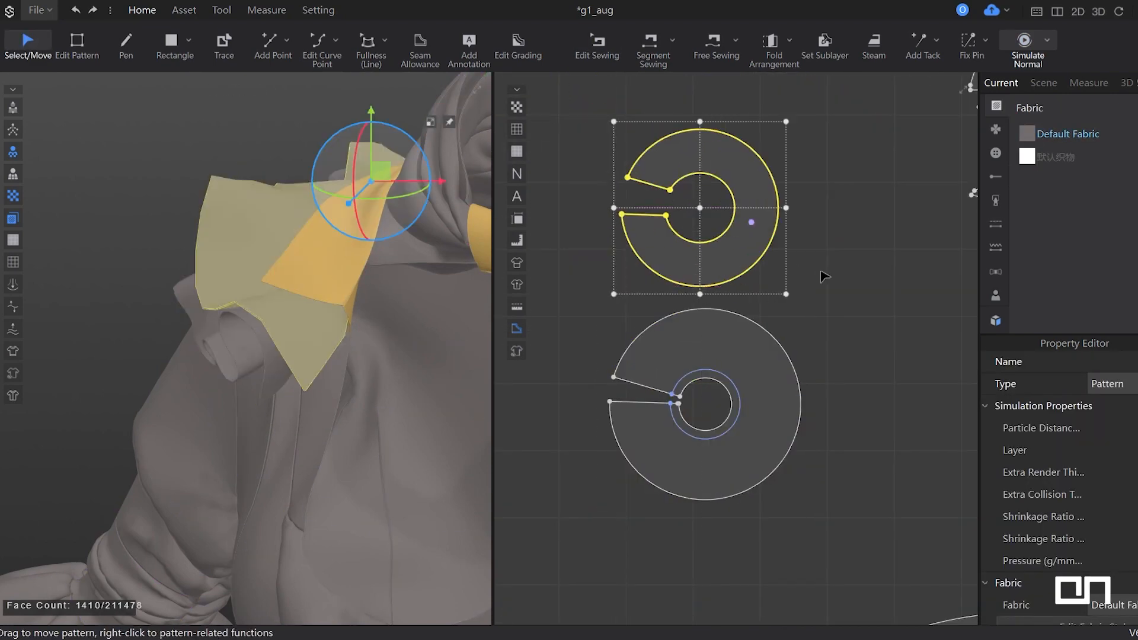
shift+click(770, 364)
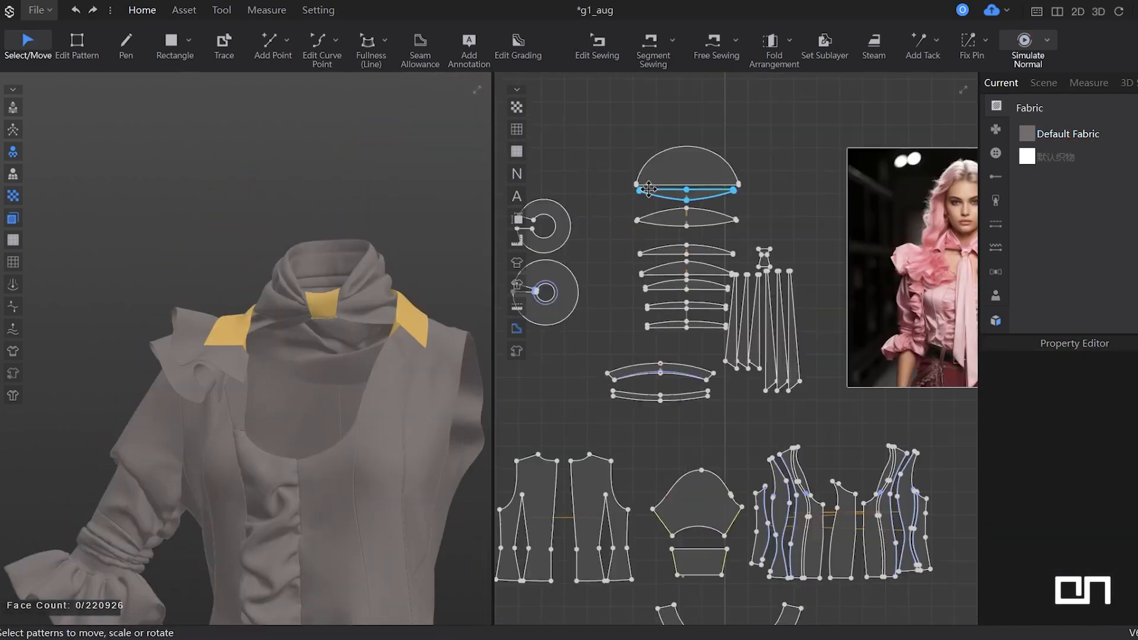
key(ctrl+s)
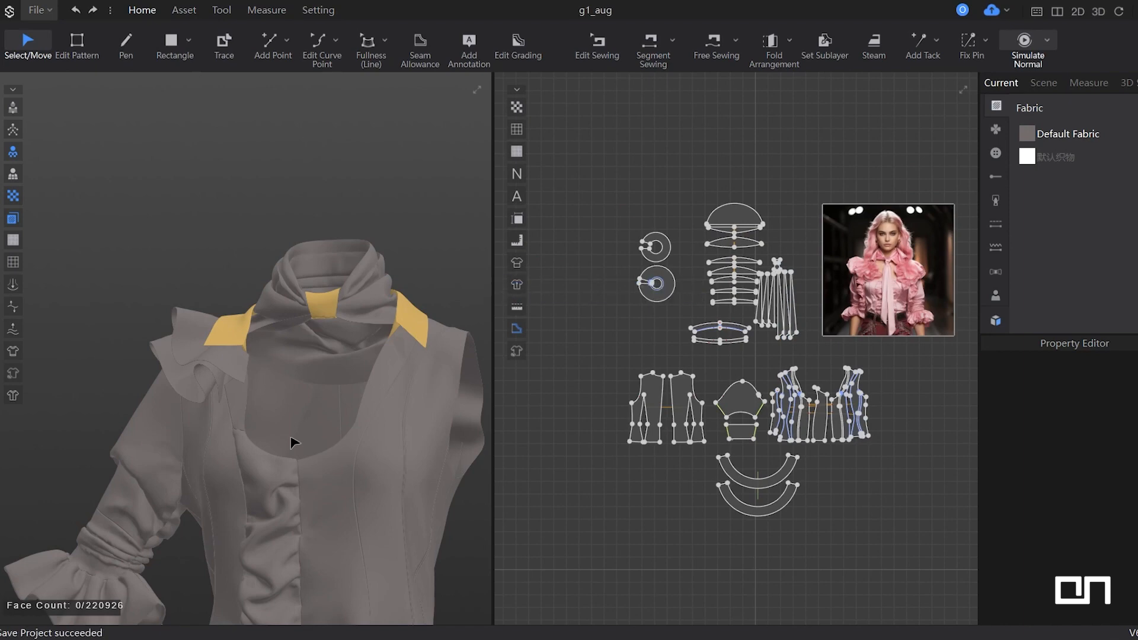
scroll(751, 299, up, 1)
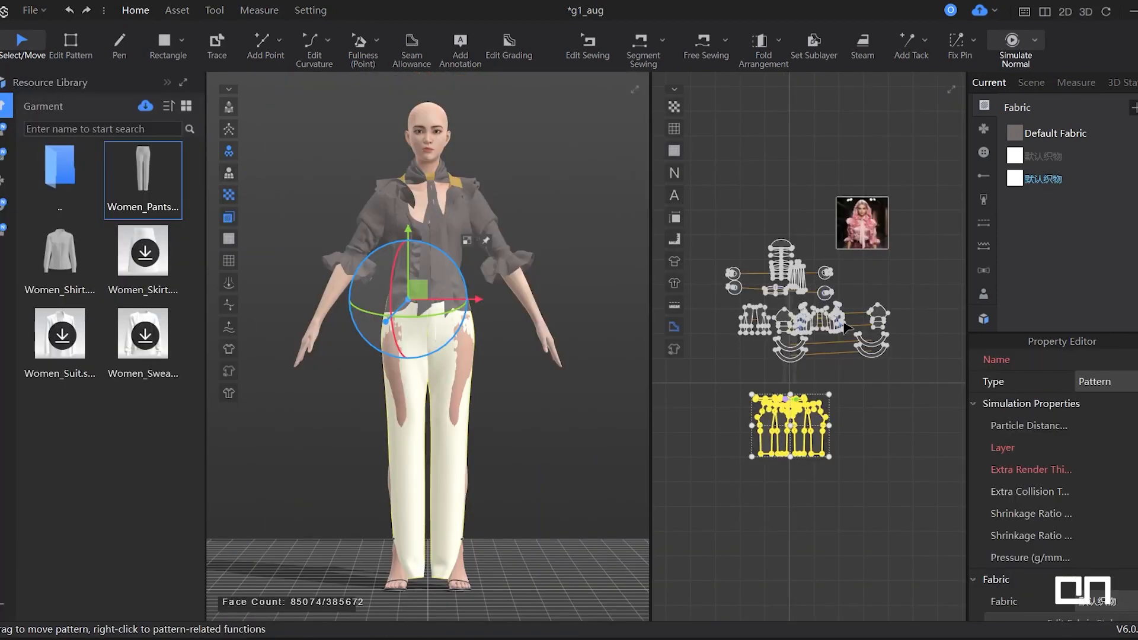
Exclude the shirt patterns from simulation and simulate the white trousers on the avatar.
right_click(342, 350)
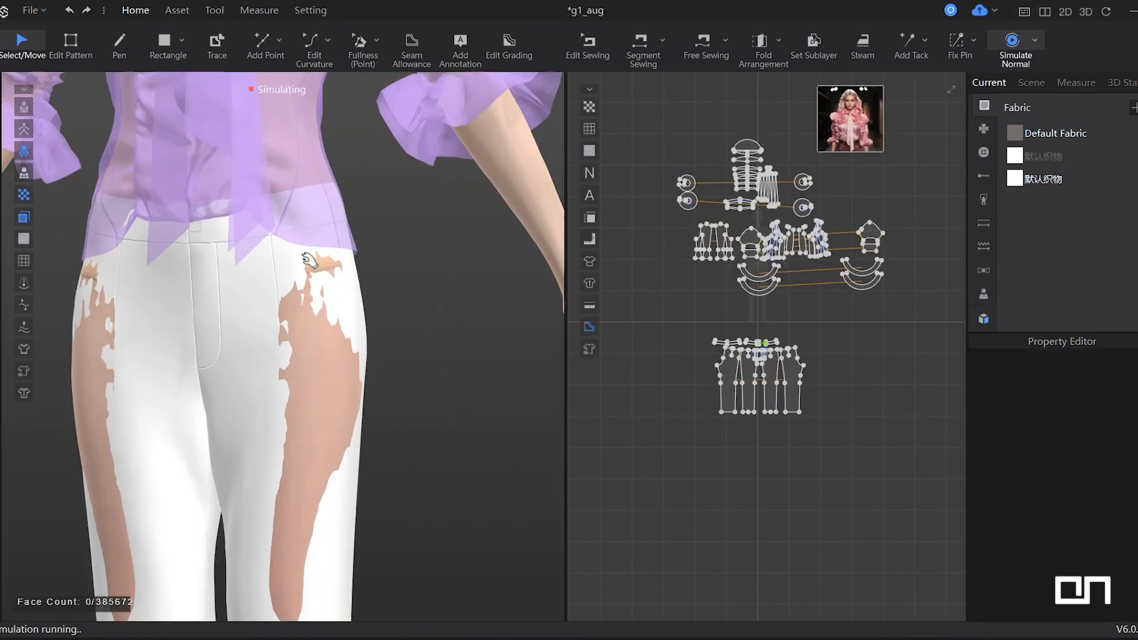
middle_drag(384, 369, 291, 339)
scroll(779, 367, up, 10)
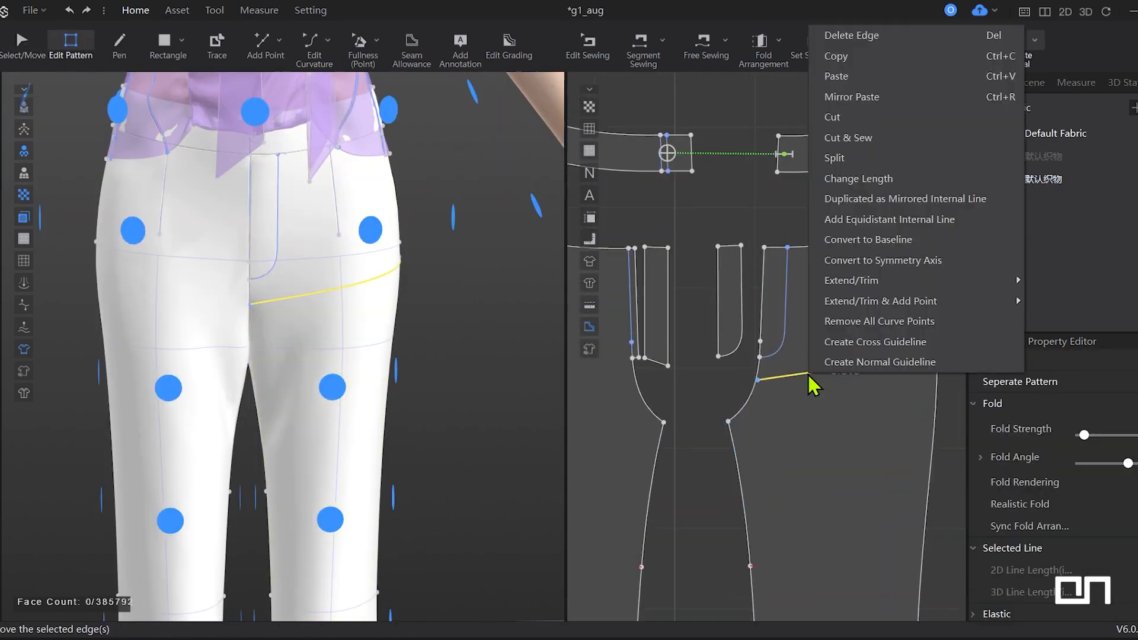
Copy the slanted internal line below the fly onto the other front trouser panel as a mirrored line.
key(Escape)
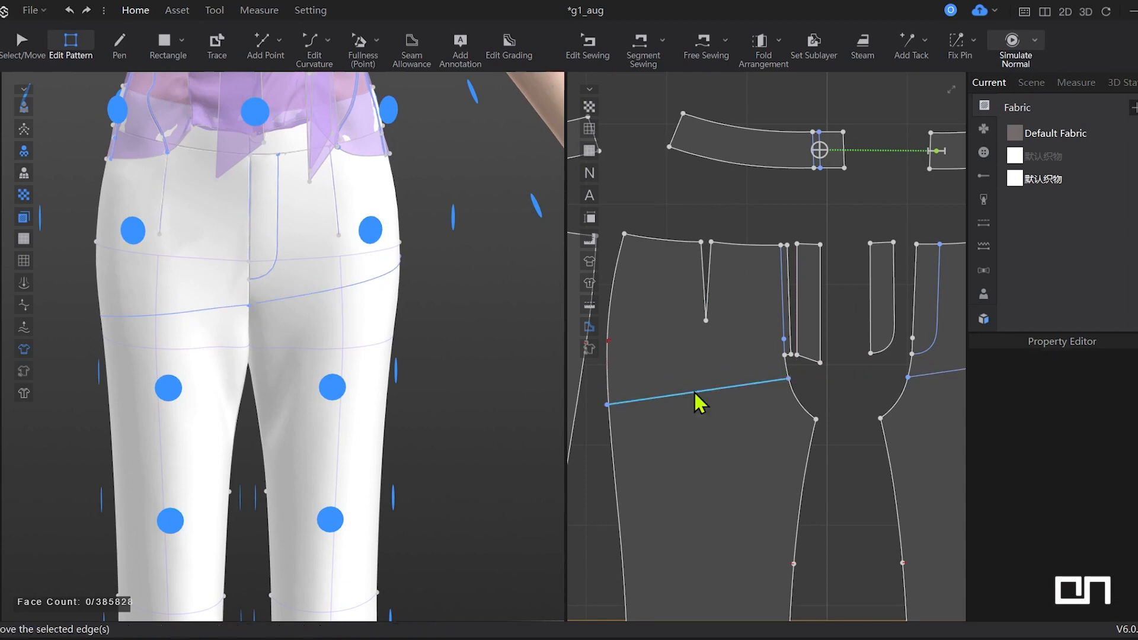
right_click(623, 435)
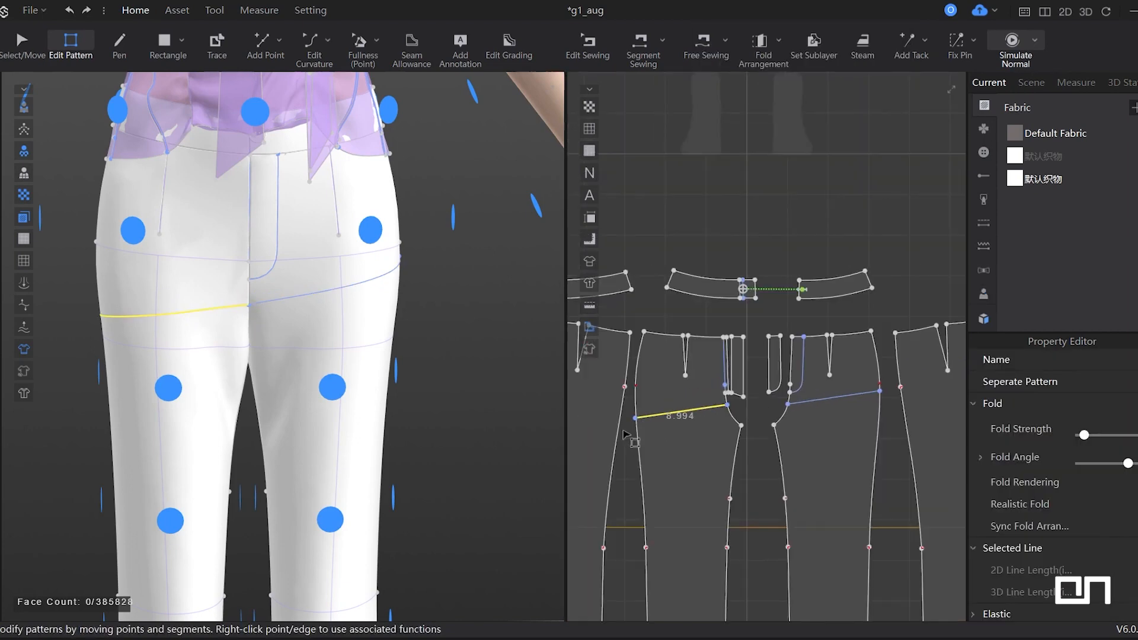
right_click(670, 401)
Add a point mid-way on the slanted front line and draw a vertical internal line from it to the hem.
click(759, 215)
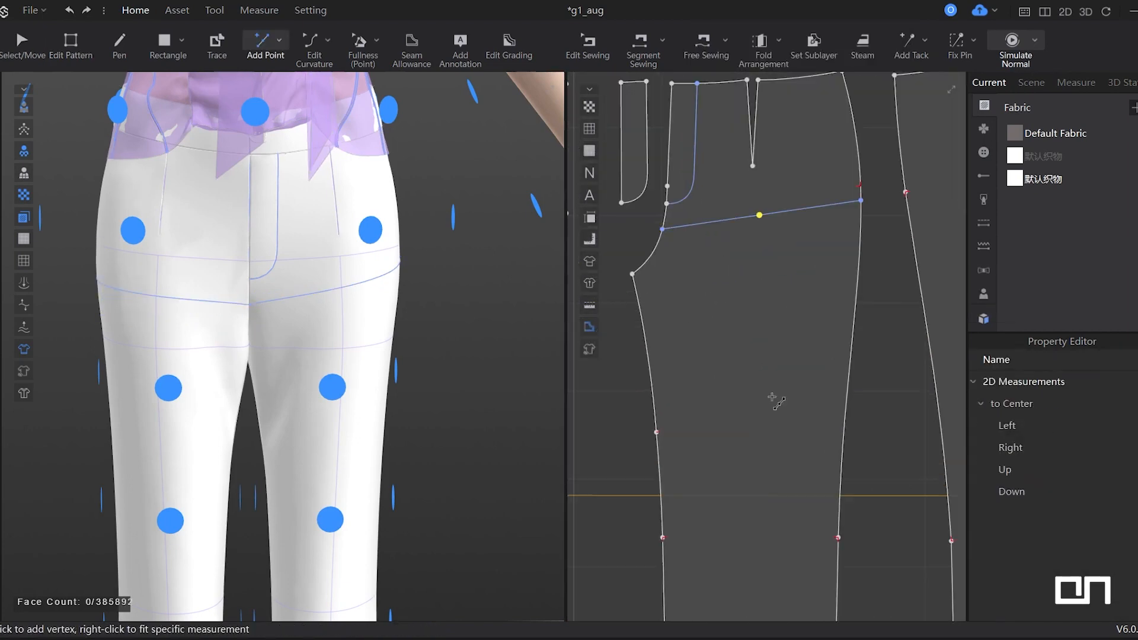
key(g)
click(761, 217)
scroll(696, 356, down, 3)
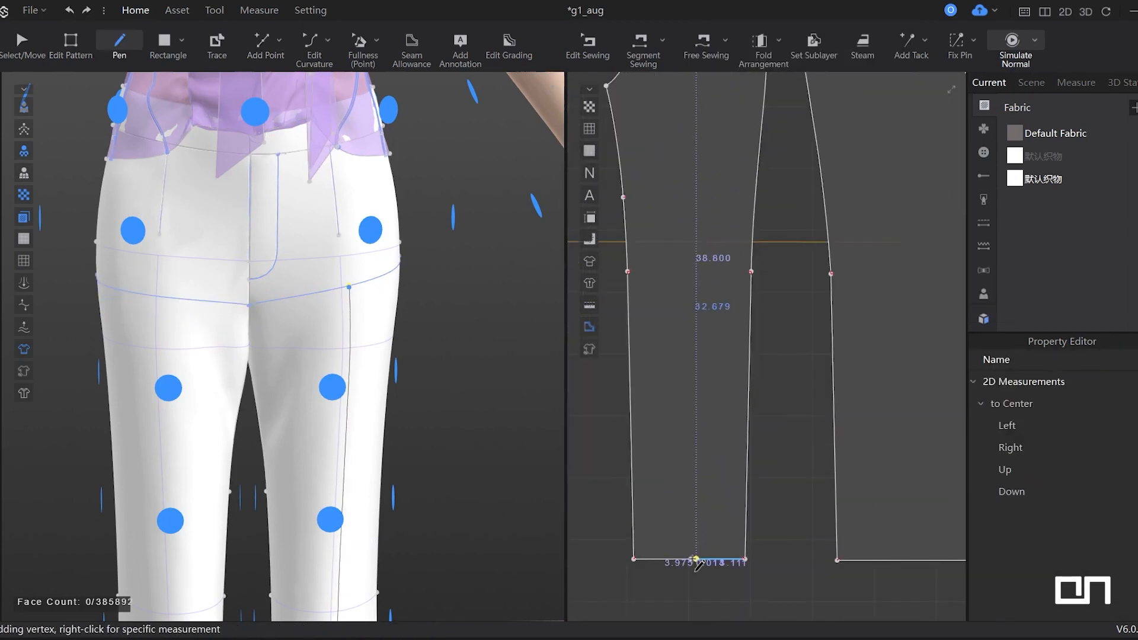
double_click(696, 558)
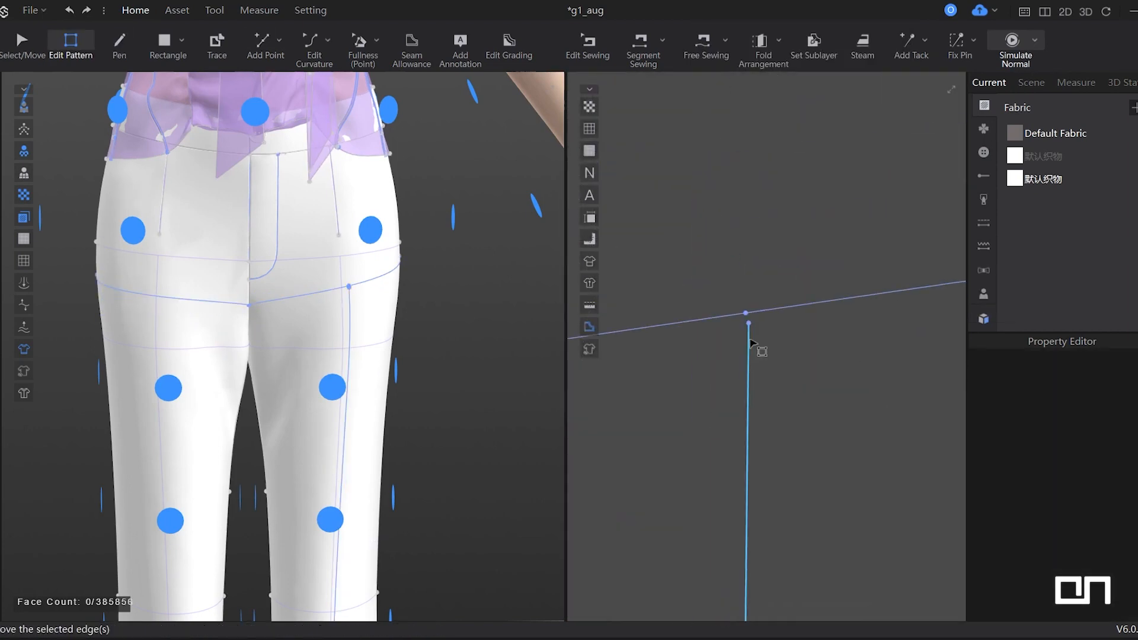
Align the vertical line's upper end with the point on the slanted line and its lower end at the hem.
click(741, 257)
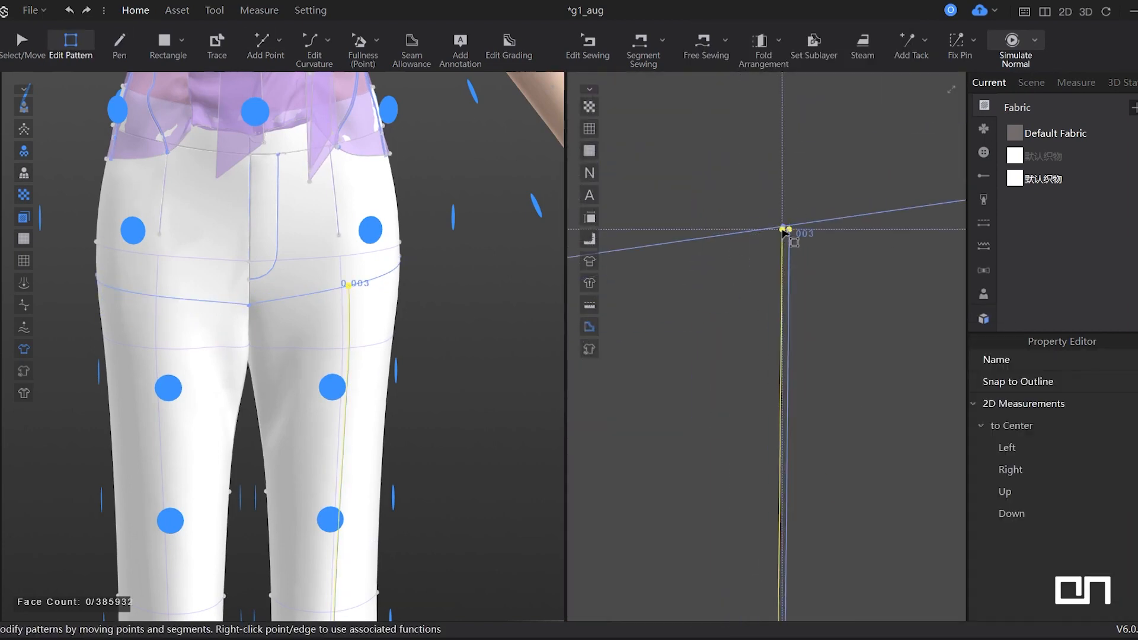
scroll(784, 231, down, 5)
click(735, 587)
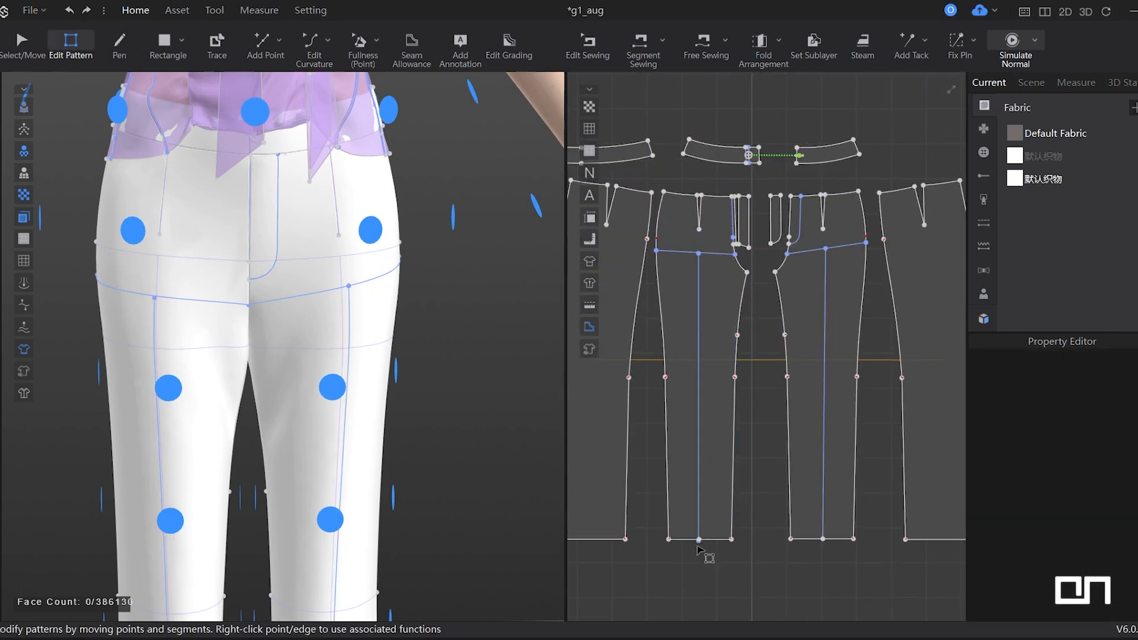
Cut and sew the front trouser panels along their vertical internal lines.
right_click(699, 253)
scroll(751, 291, down, 2)
click(799, 271)
right_click(716, 323)
click(802, 509)
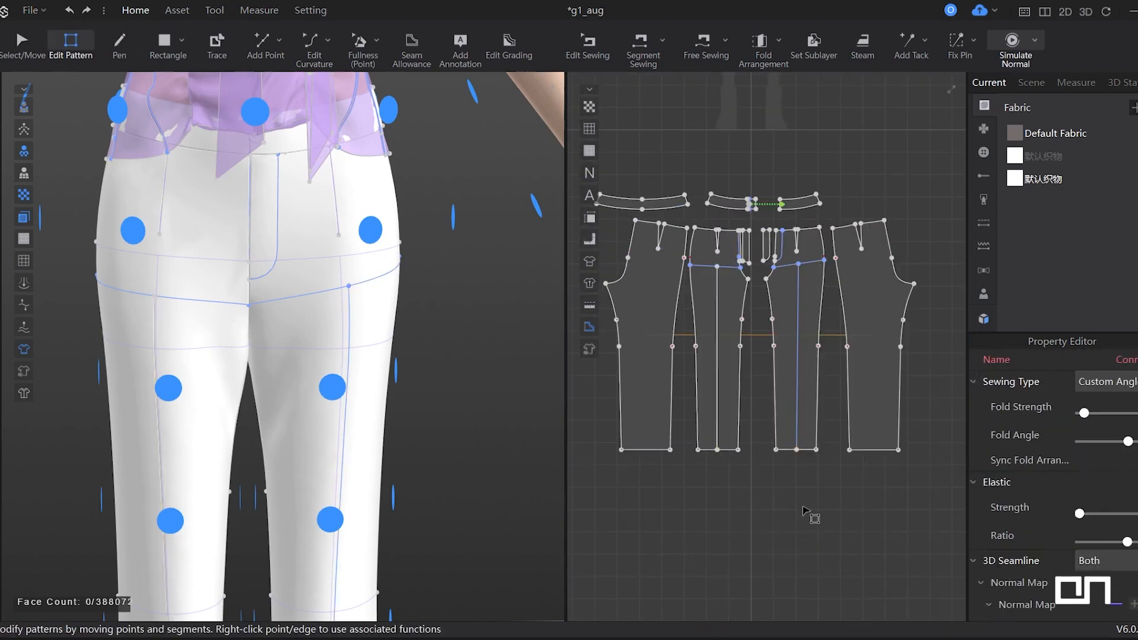
click(803, 511)
Open the vertical front leg seams into slits and simulate the trousers, pulling the fabric at the hem.
scroll(801, 456, up, 10)
drag(693, 334, 667, 313)
scroll(752, 375, down, 5)
scroll(821, 338, up, 4)
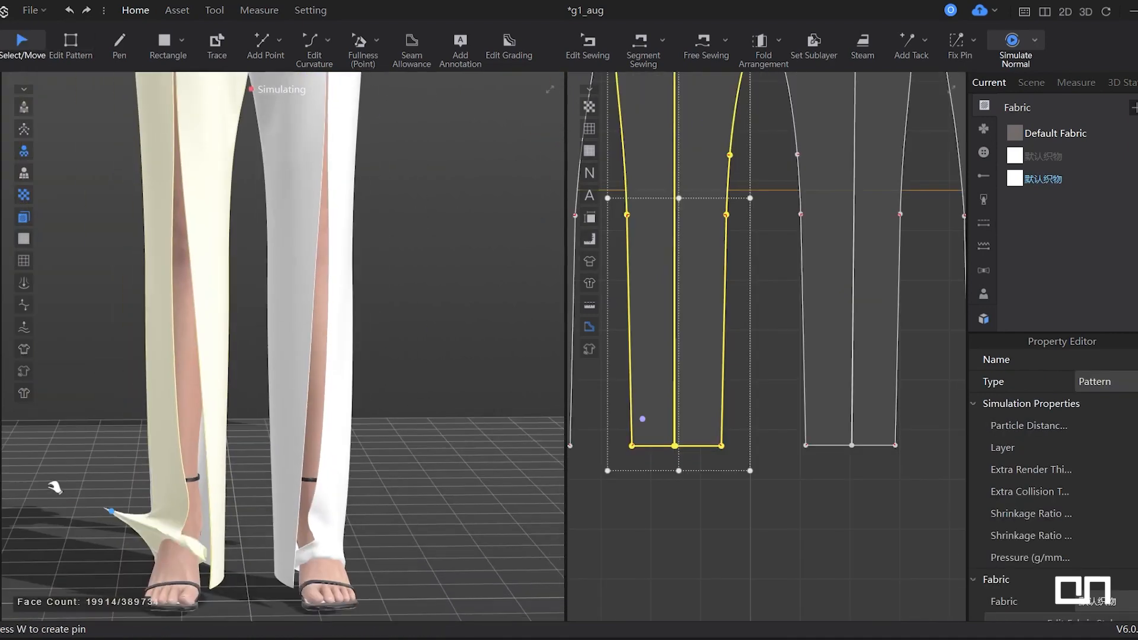
click(320, 474)
scroll(332, 486, up, 3)
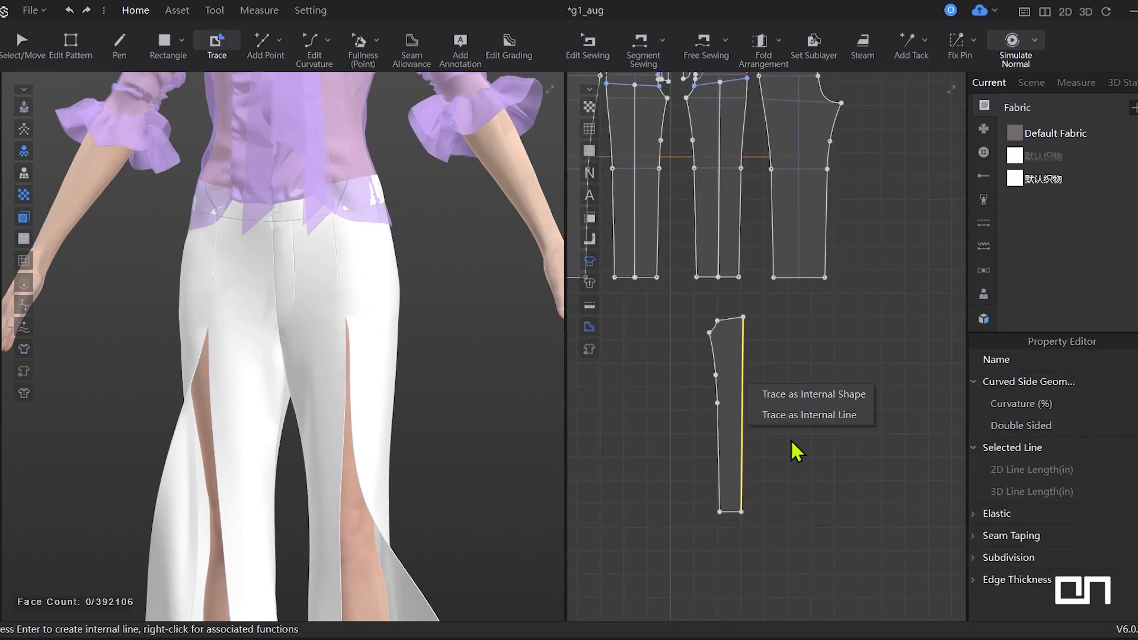
Add equidistant internal lines along the long straight edge of the separate front leg panel.
key(Escape)
key(z)
click(742, 474)
right_click(742, 471)
click(794, 356)
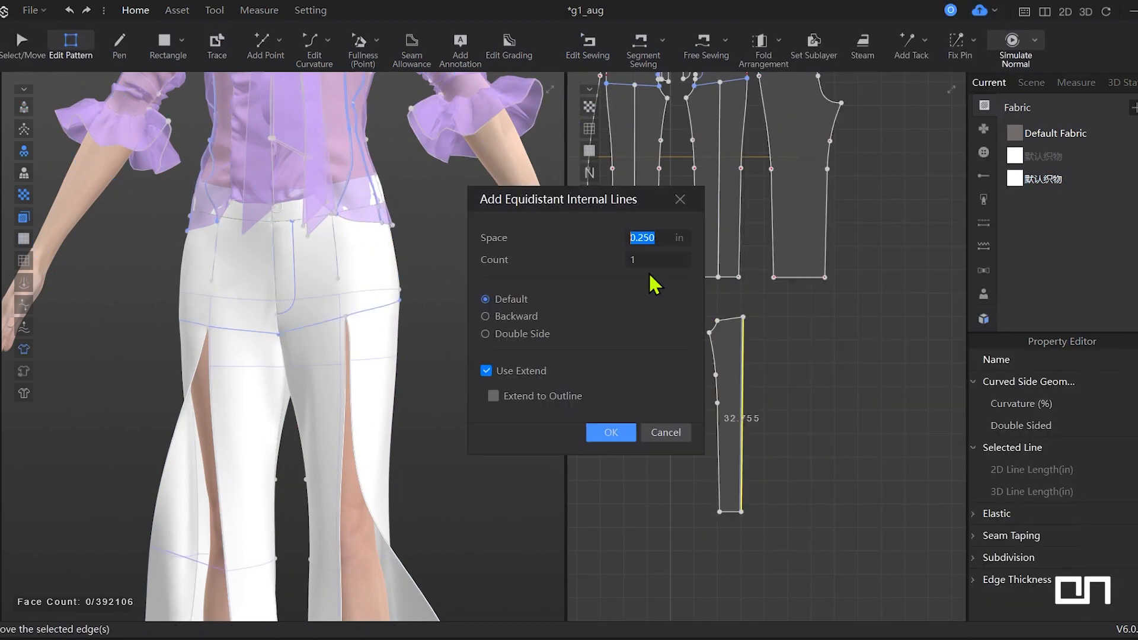
key(Return)
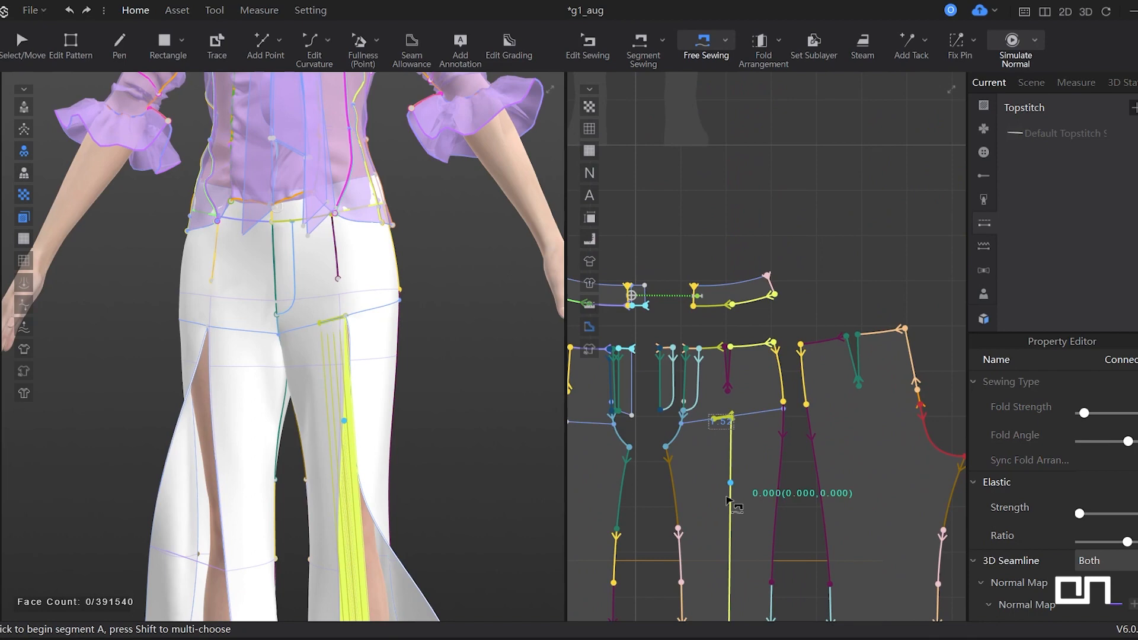
Select the narrow strip cut from the leg panel and create a mirrored copy of it.
key(a)
click(639, 487)
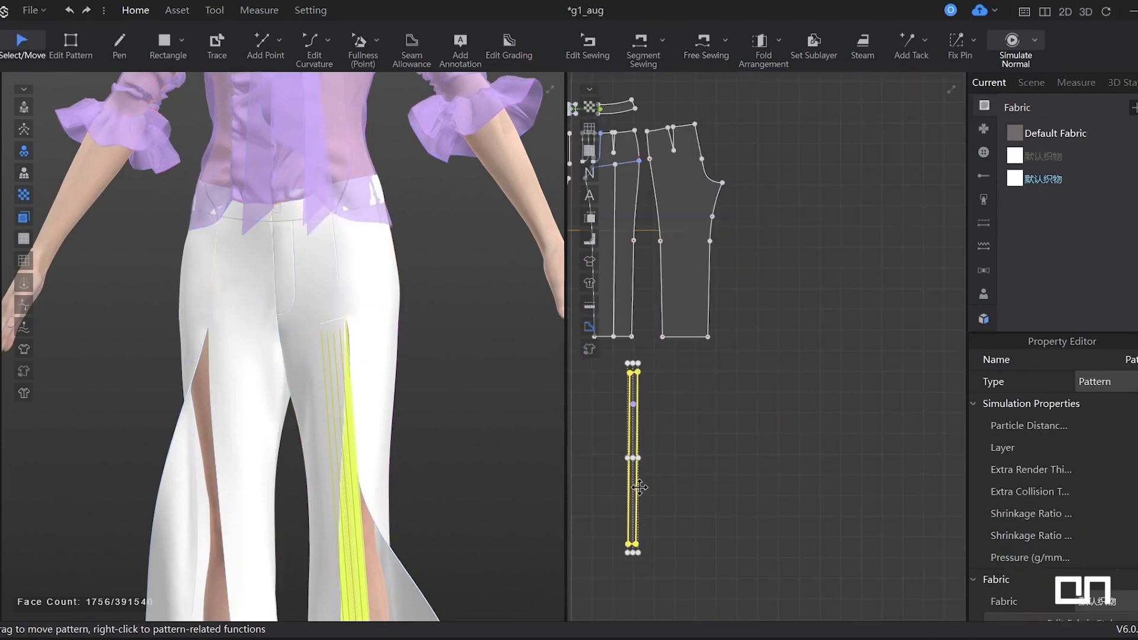
right_click(657, 483)
click(688, 461)
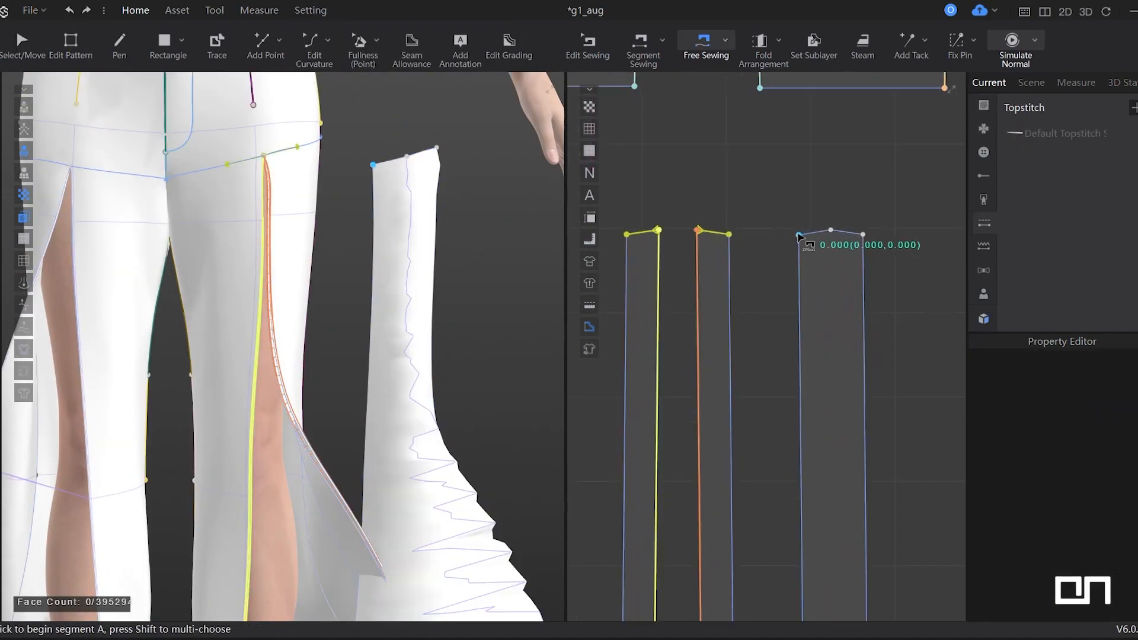
Sew the wide insert panel's top edge to the top edges of the two narrow strips.
click(699, 230)
click(841, 232)
click(428, 288)
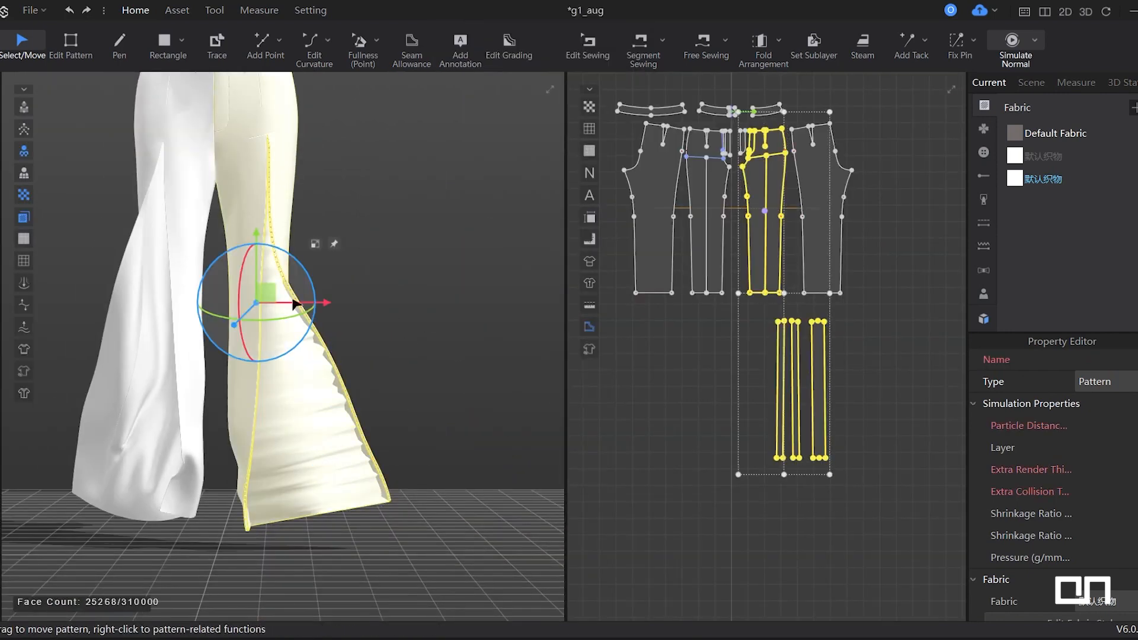
Invert the selection of the front leg and insert patterns, and deactivate all the other patterns without their sewing.
right_click(294, 304)
click(287, 89)
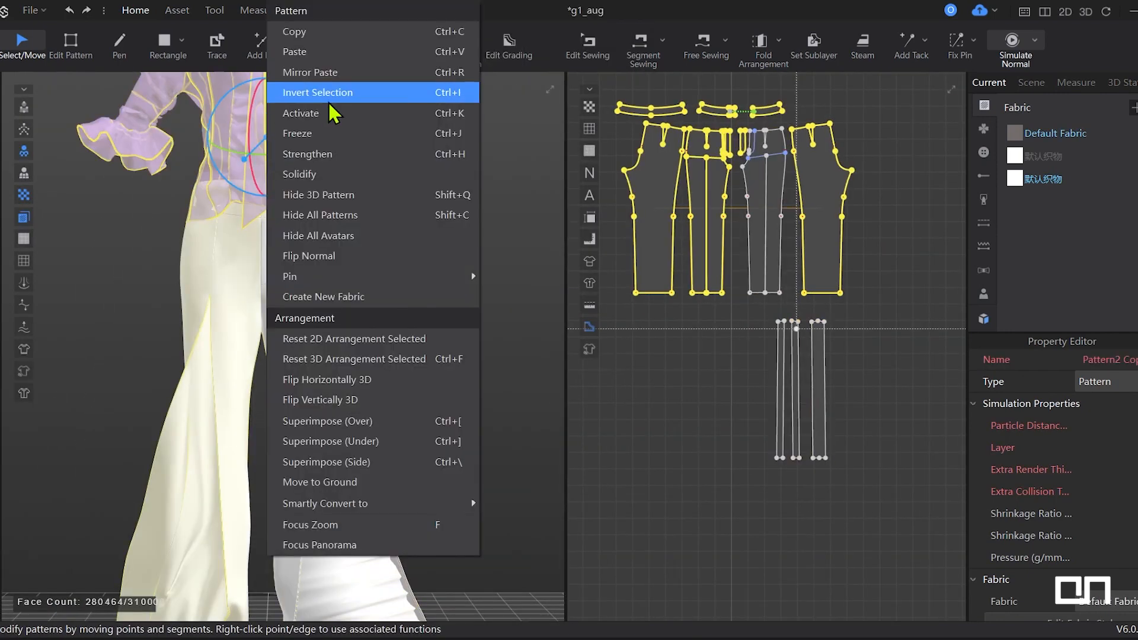
right_click(287, 89)
click(293, 119)
scroll(827, 458, up, 3)
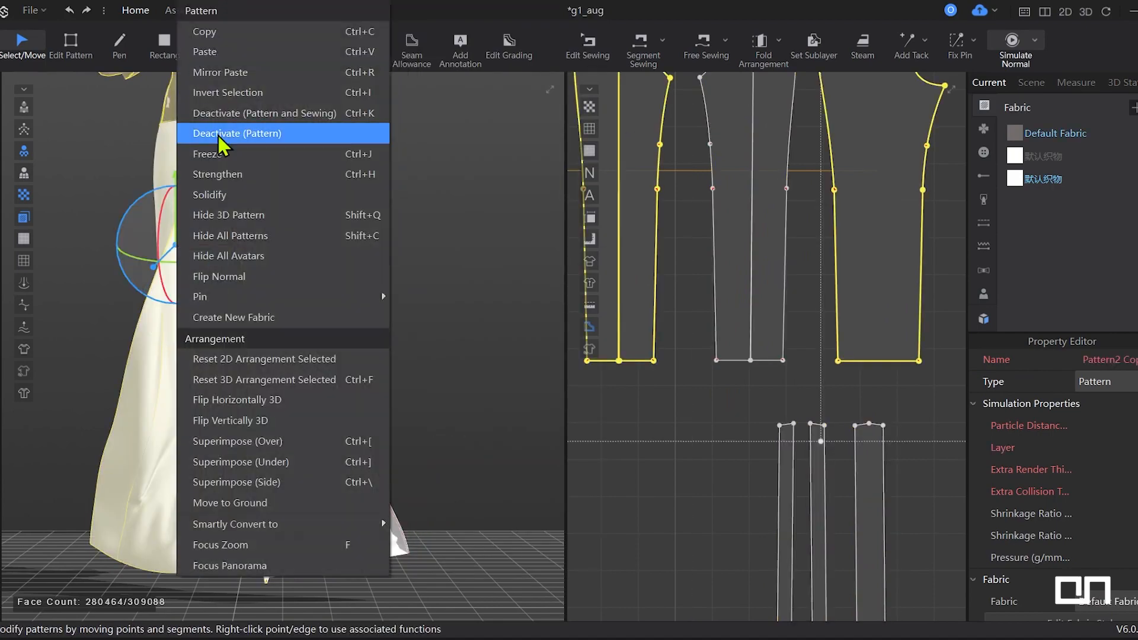
Simulate the active trouser leg and pull its insert panels towards the front slit.
key(space)
click(259, 445)
right_drag(466, 427, 279, 504)
drag(279, 503, 347, 460)
key(space)
key(shift+a)
key(space)
Pull the narrow strip and the wide insert around the slit opening during simulation.
drag(285, 427, 178, 403)
right_drag(178, 403, 355, 415)
click(224, 365)
drag(264, 370, 326, 481)
right_drag(267, 563, 249, 450)
drag(249, 451, 91, 345)
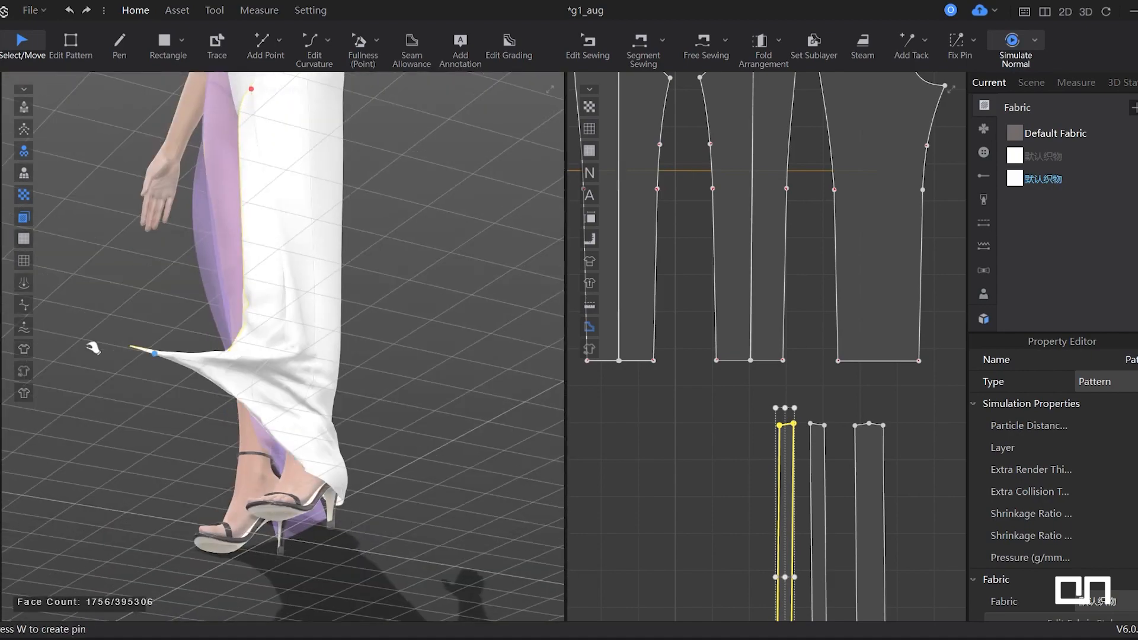
right_drag(92, 346, 308, 380)
drag(308, 379, 356, 270)
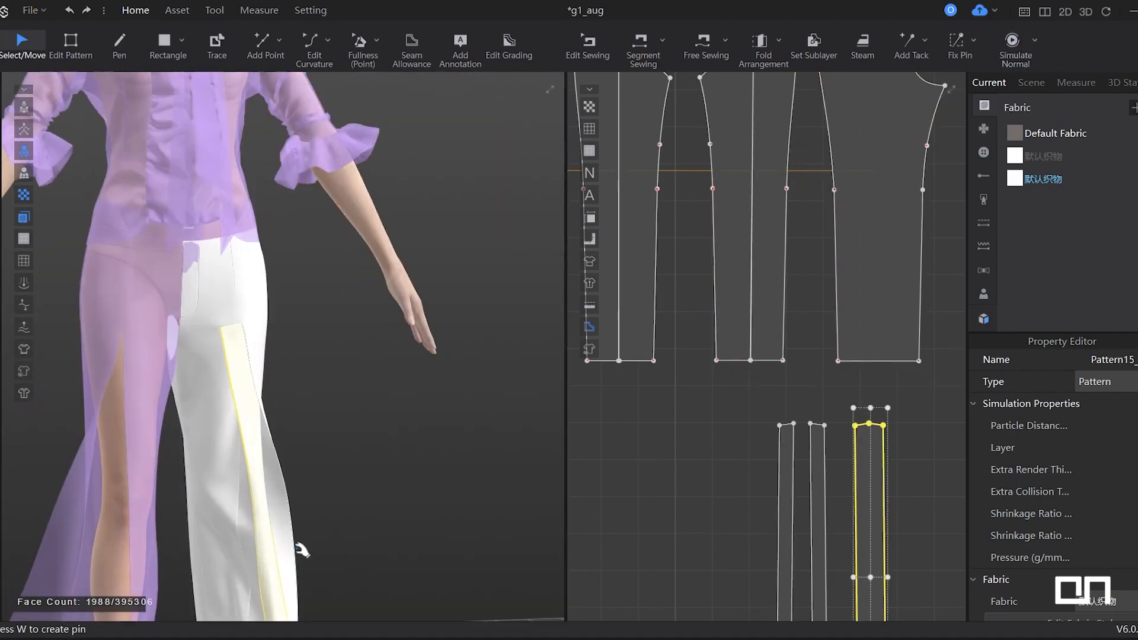
Apply Default Fabric to the leg insert panels.
scroll(764, 355, down, 5)
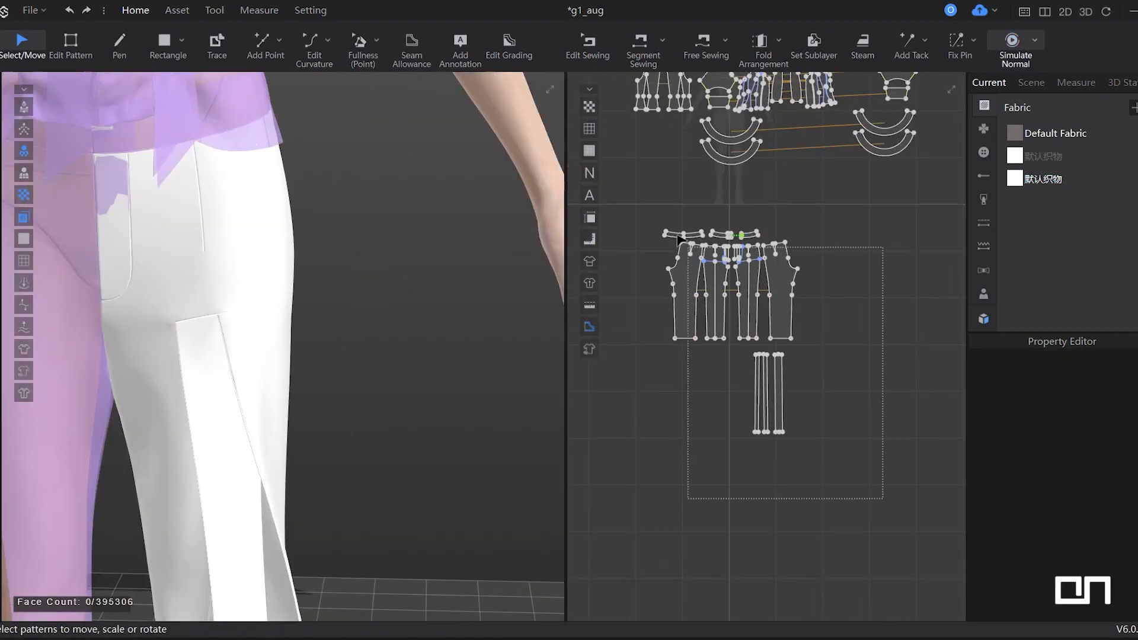
click(768, 392)
click(223, 398)
mouse_move(297, 415)
right_down()
mouse_move(368, 482)
mouse_move(313, 419)
right_up()
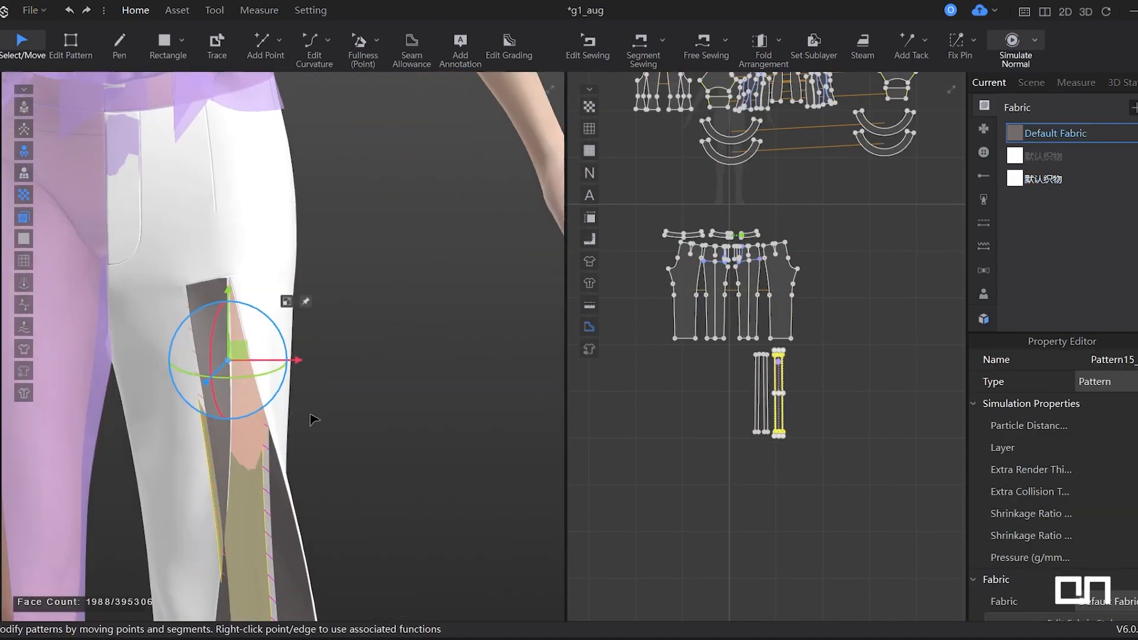
Isolate the front leg and its inserts by hiding the other 3D patterns and the avatar.
scroll(313, 419, down, 5)
click(379, 415)
drag(800, 451, 748, 350)
shift+click(751, 310)
key(ctrl+shift+i)
key(shift+q)
key(shift+a)
Simulate the isolated leg and settle the insert panels behind the front slit.
scroll(349, 469, up, 5)
click(237, 373)
right_drag(350, 468, 340, 392)
click(217, 380)
key(space)
key(space)
click(340, 393)
click(314, 338)
right_drag(315, 338, 336, 373)
key(space)
click(252, 319)
key(space)
scroll(336, 374, down, 3)
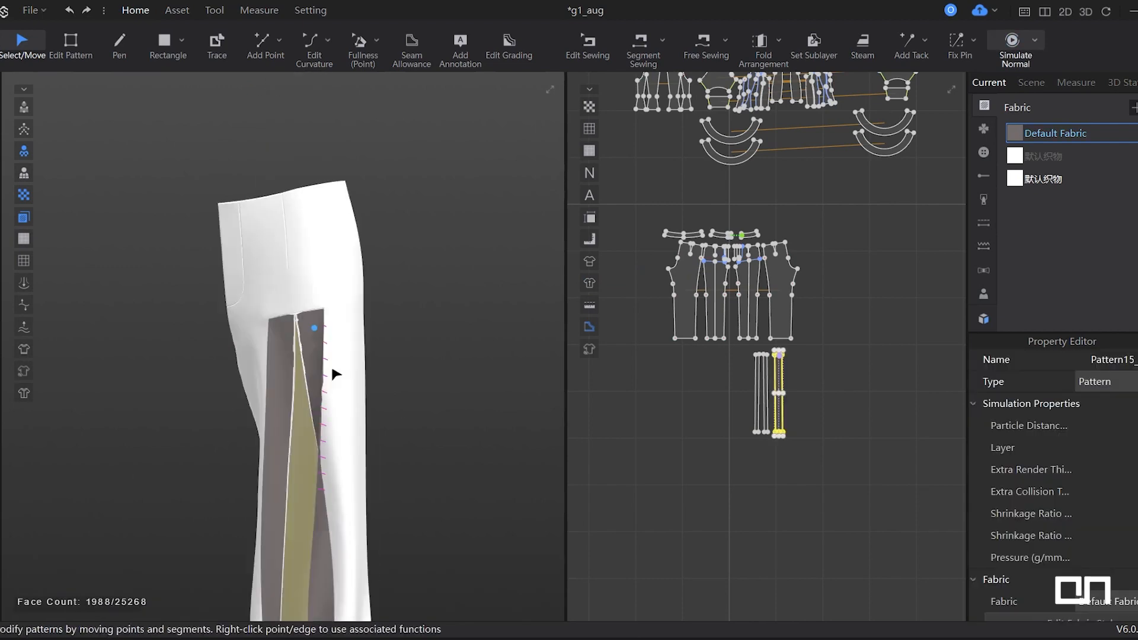
Delete the sewing along the long edge of the wide insert panel.
scroll(419, 419, up, 4)
shift+click(322, 399)
right_drag(419, 419, 415, 386)
scroll(788, 397, up, 6)
key(n)
key(b)
click(729, 481)
key(Delete)
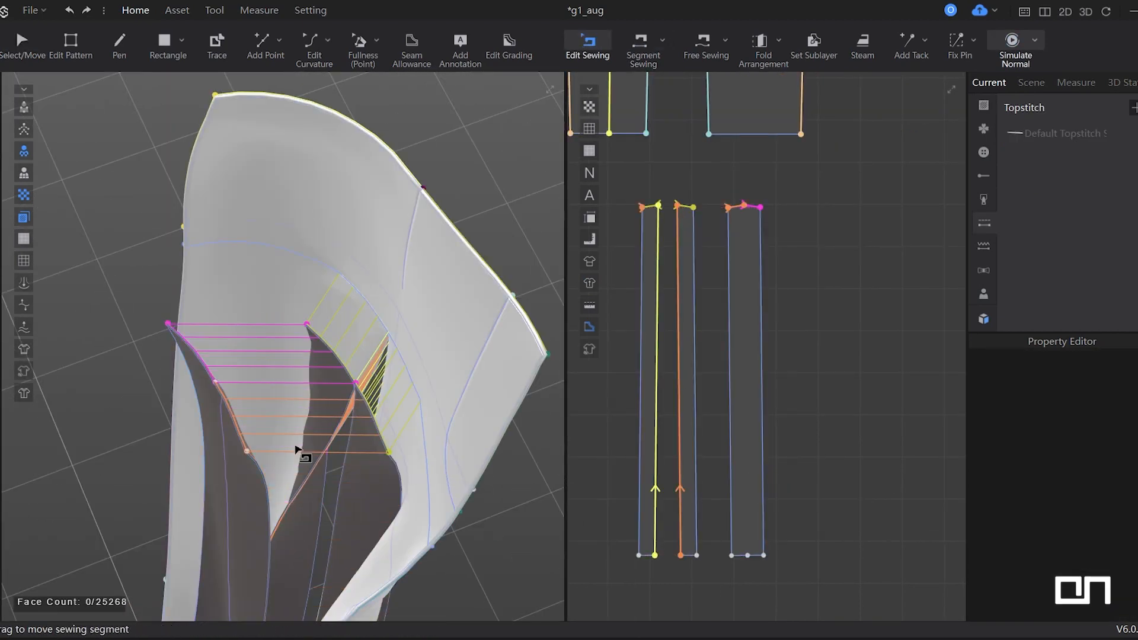
Simulate the leg with the released insert and hide a selected 3D pattern around the slit.
key(q)
key(space)
right_drag(417, 436, 115, 452)
click(284, 437)
click(261, 445)
click(115, 452)
key(shift+q)
click(178, 430)
right_drag(178, 430, 290, 475)
click(290, 474)
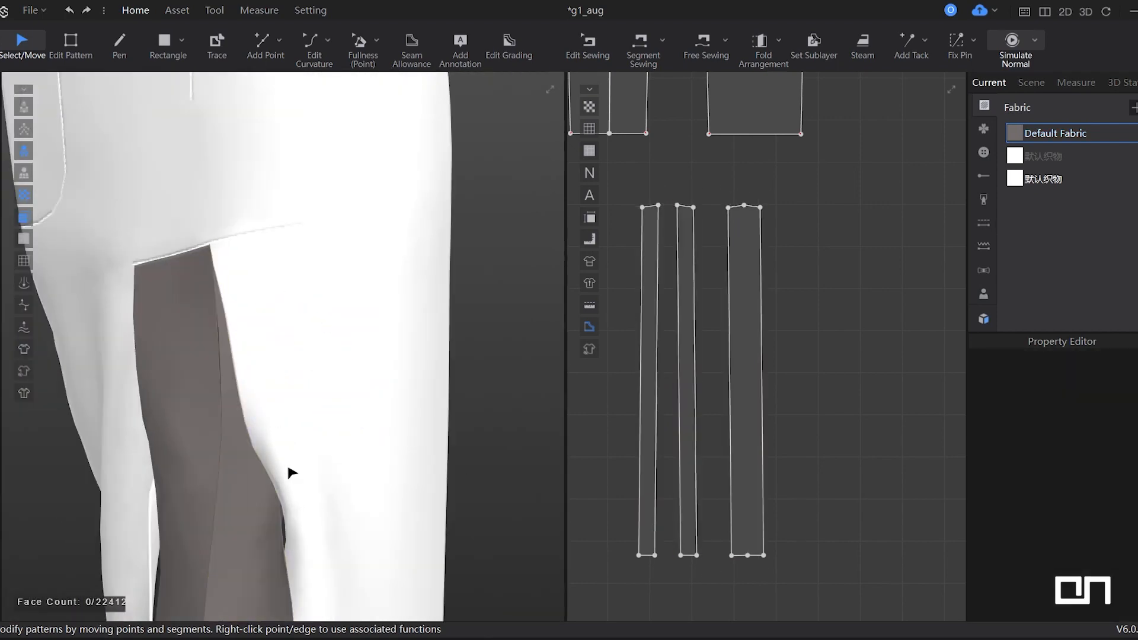
Sew the insert's edge to the adjoining slit edge and simulate the leg.
key(n)
click(388, 409)
click(414, 415)
scroll(602, 107, up, 8)
key(q)
key(space)
right_drag(415, 430, 325, 245)
Edit the sewing of the insert strips and select the narrow strip at the slit.
click(302, 409)
key(n)
scroll(654, 337, down, 8)
key(b)
click(737, 460)
key(q)
click(299, 384)
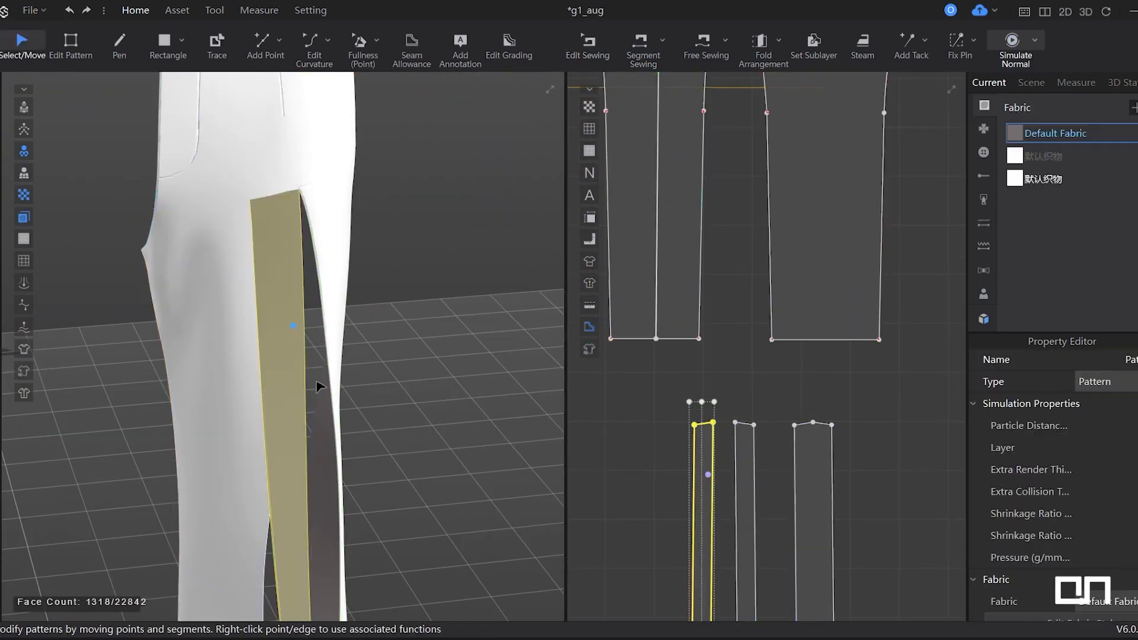
Sew the narrow strip's long edge to the vertical slit line of the front leg and simulate it.
right_drag(318, 383, 203, 324)
click(204, 324)
key(n)
scroll(644, 328, up, 10)
click(772, 415)
scroll(735, 514, down, 4)
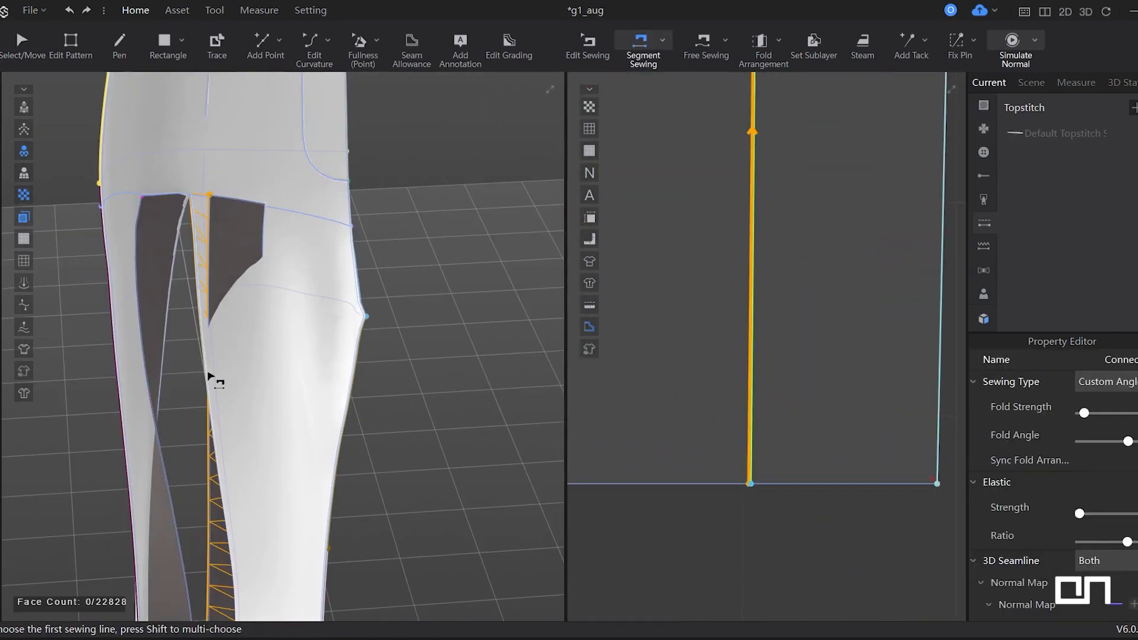
key(space)
right_drag(450, 362, 178, 350)
click(433, 426)
Sew the narrow strip's top edge to the slanted internal line beside the slit with Free Sewing.
key(n)
scroll(748, 384, up, 3)
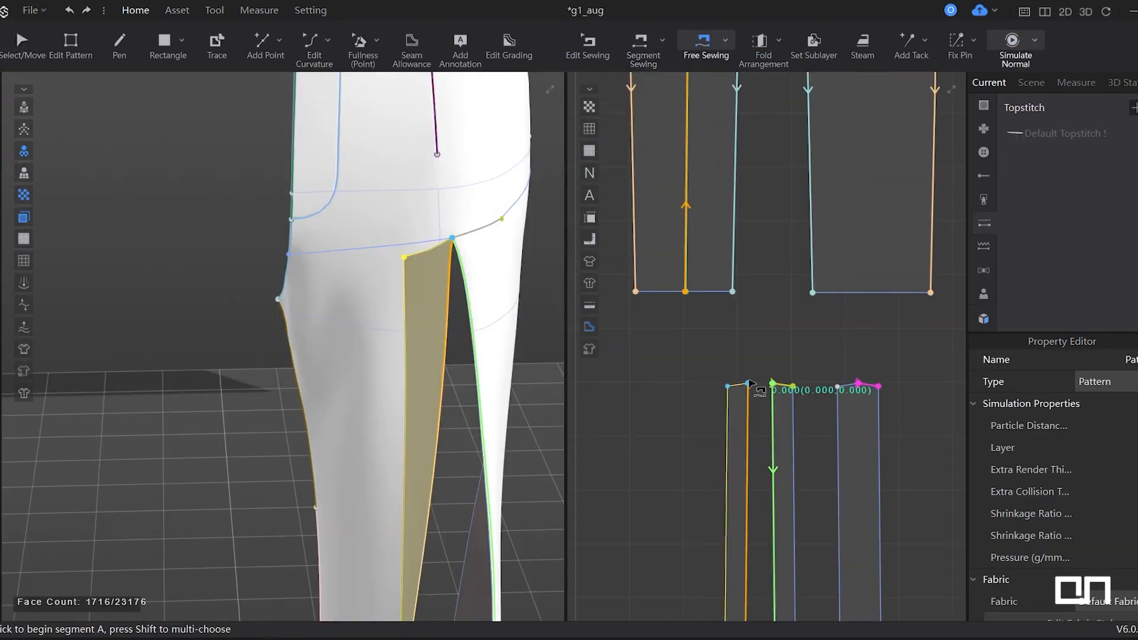
click(748, 384)
click(724, 384)
scroll(726, 382, down, 5)
scroll(705, 219, up, 10)
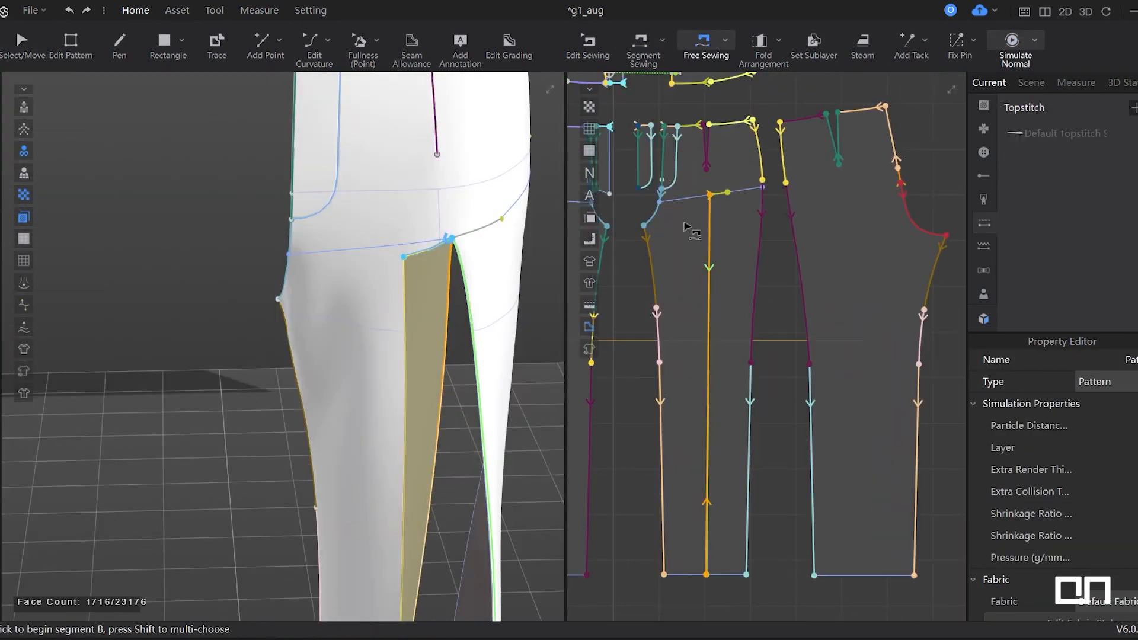
click(842, 325)
Simulate the sewn strip, pull it into place, and apply a layer setting to it.
right_drag(455, 340, 355, 350)
scroll(355, 349, down, 3)
key(q)
click(301, 296)
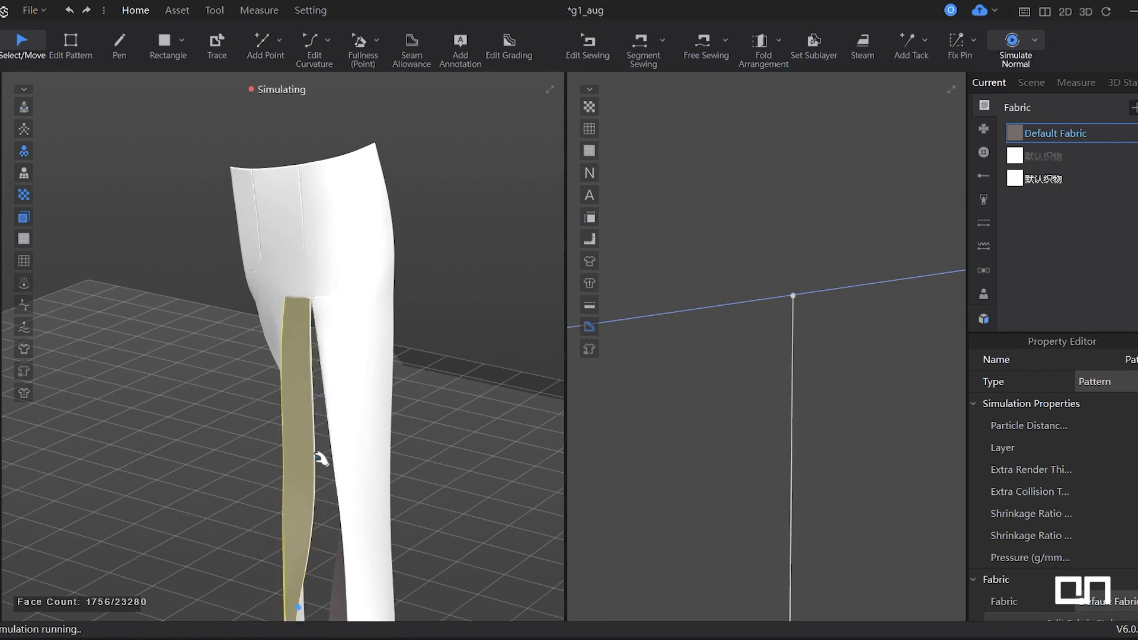
drag(296, 316, 320, 350)
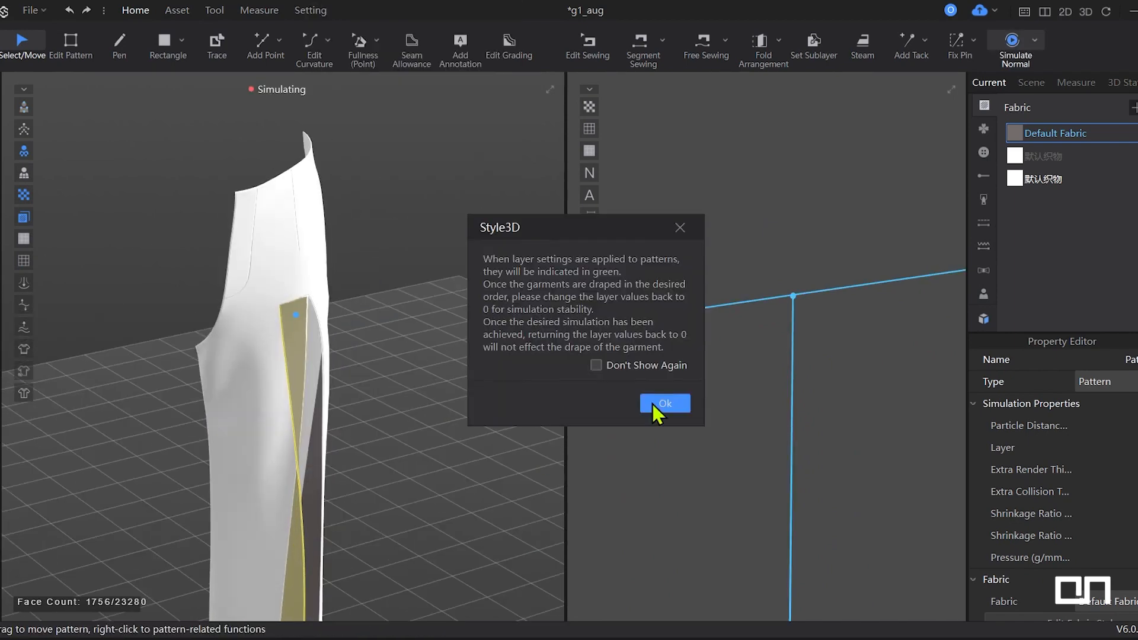
click(654, 408)
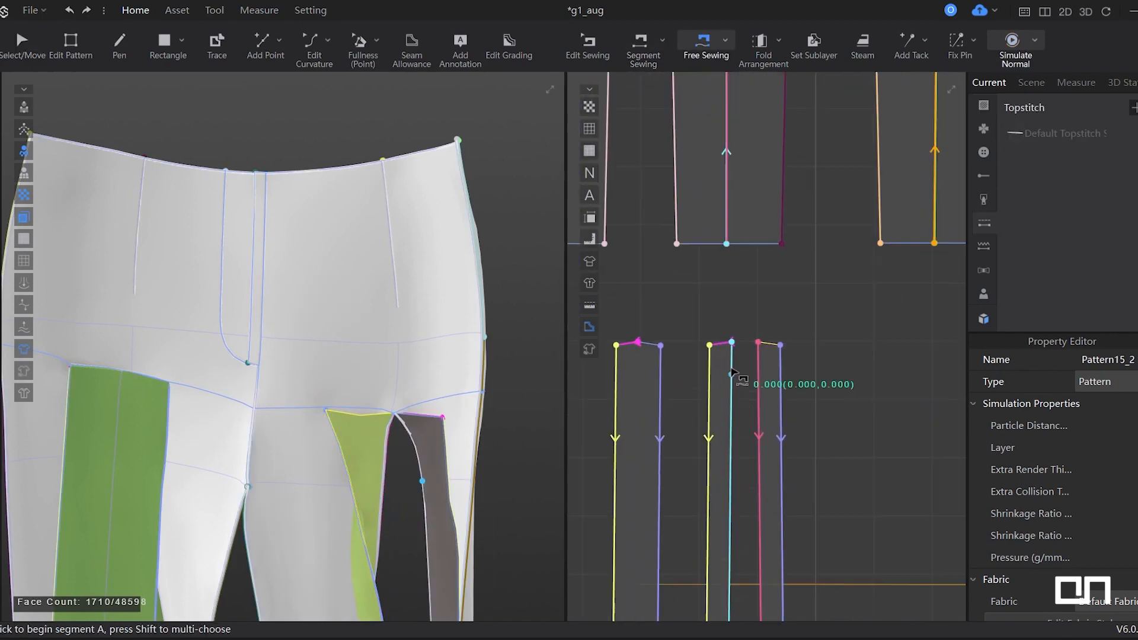
Sew the top edge of the second leg's narrow insert strip to the internal line beside its slit.
scroll(731, 369, up, 3)
click(731, 327)
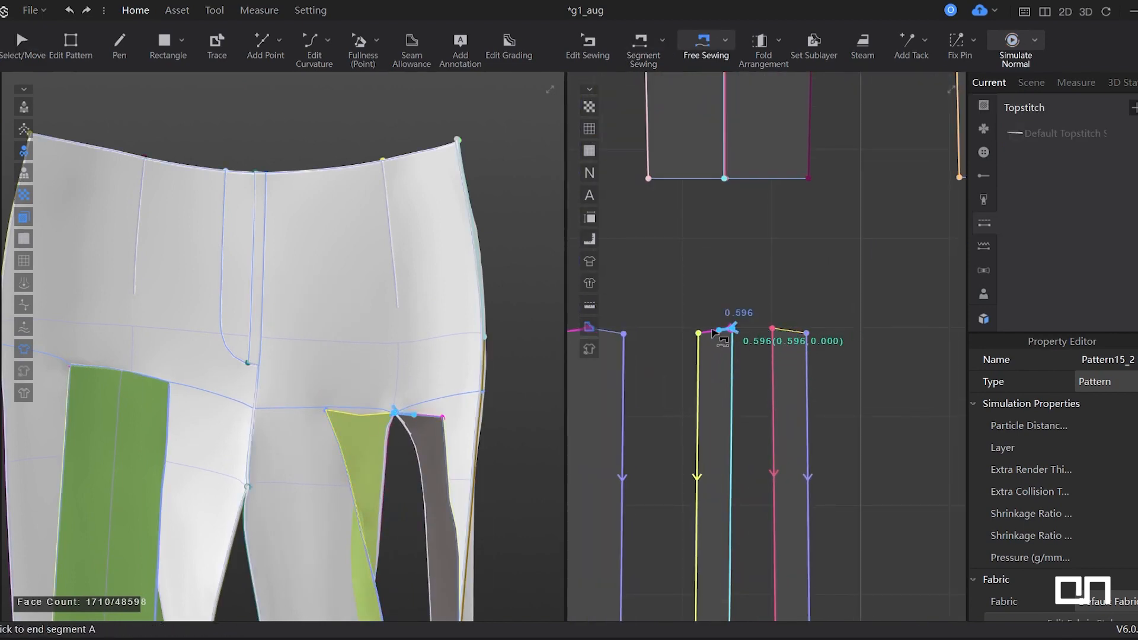
click(698, 332)
scroll(712, 329, down, 8)
scroll(733, 319, up, 10)
click(736, 315)
click(643, 311)
click(672, 384)
scroll(706, 395, up, 5)
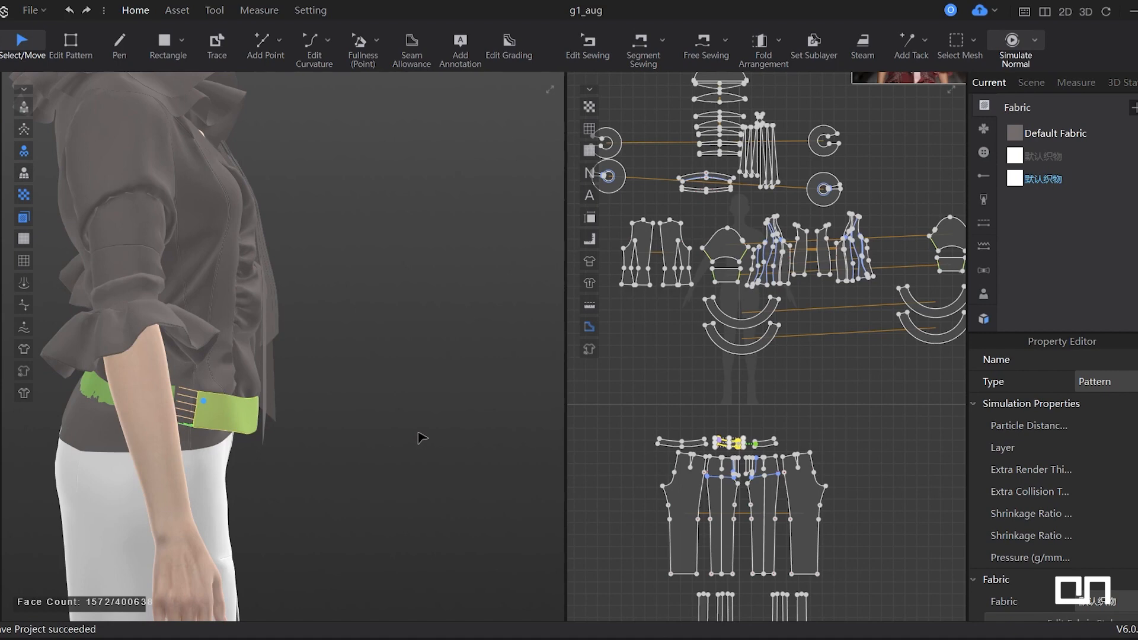
Simulate the full outfit to settle the front trousers at the waistband, and save the project.
click(282, 462)
right_drag(423, 438, 329, 499)
click(480, 427)
key(space)
click(325, 500)
scroll(348, 433, down, 6)
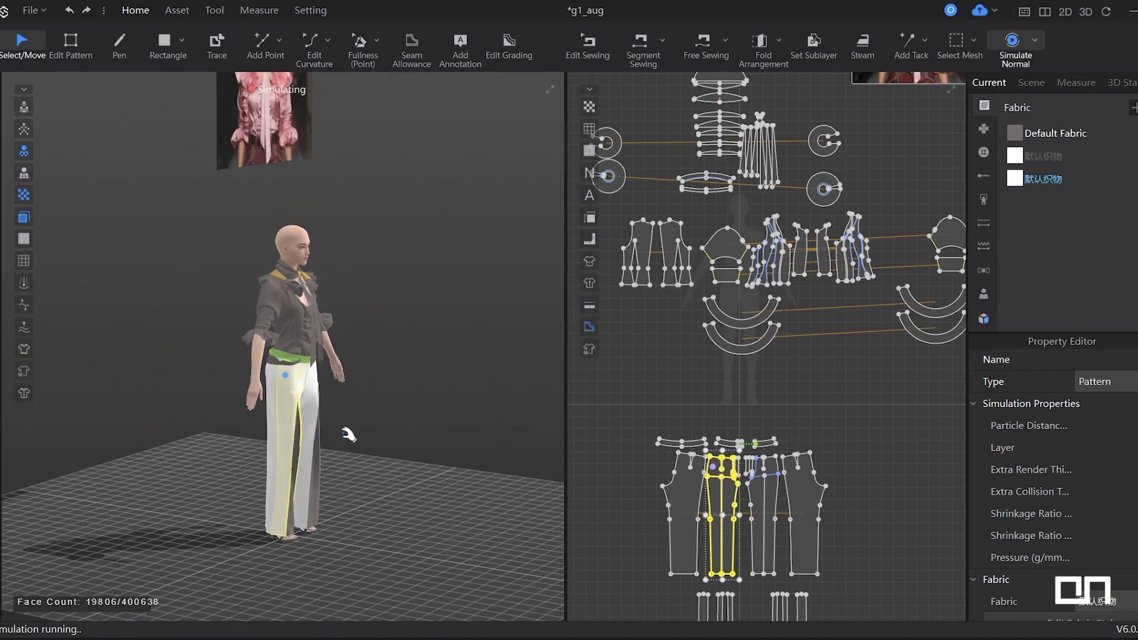
click(414, 361)
key(space)
scroll(414, 361, down, 4)
key(ctrl+s)
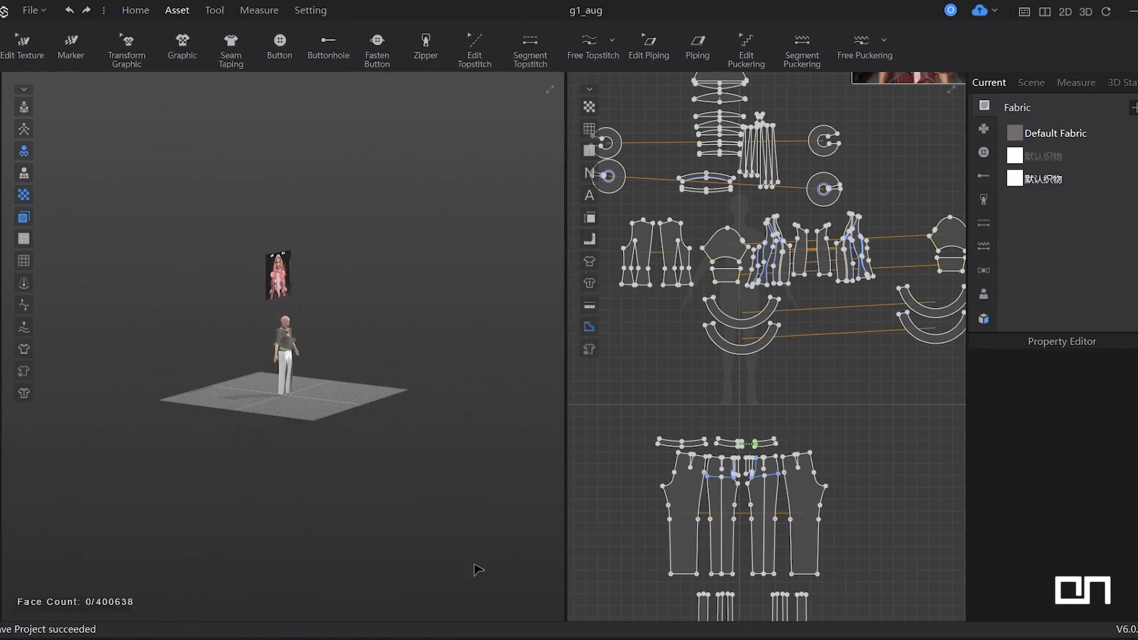
Reposition the front trouser panel at the waist and simulate the trousers again.
scroll(272, 338, up, 10)
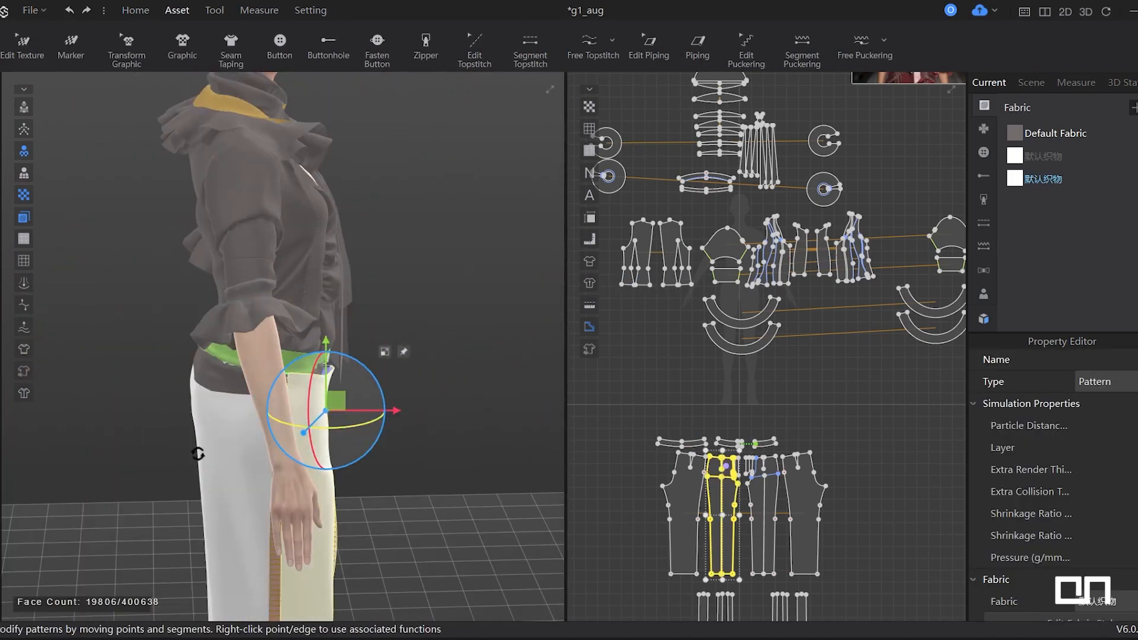
key(space)
mouse_move(229, 457)
right_down()
mouse_move(119, 417)
mouse_move(293, 450)
mouse_move(241, 460)
right_up()
click(118, 416)
key(space)
scroll(287, 444, up, 4)
key(space)
Select both back trouser panels and apply a layer setting to them.
right_drag(508, 468, 400, 462)
click(432, 472)
shift+click(803, 513)
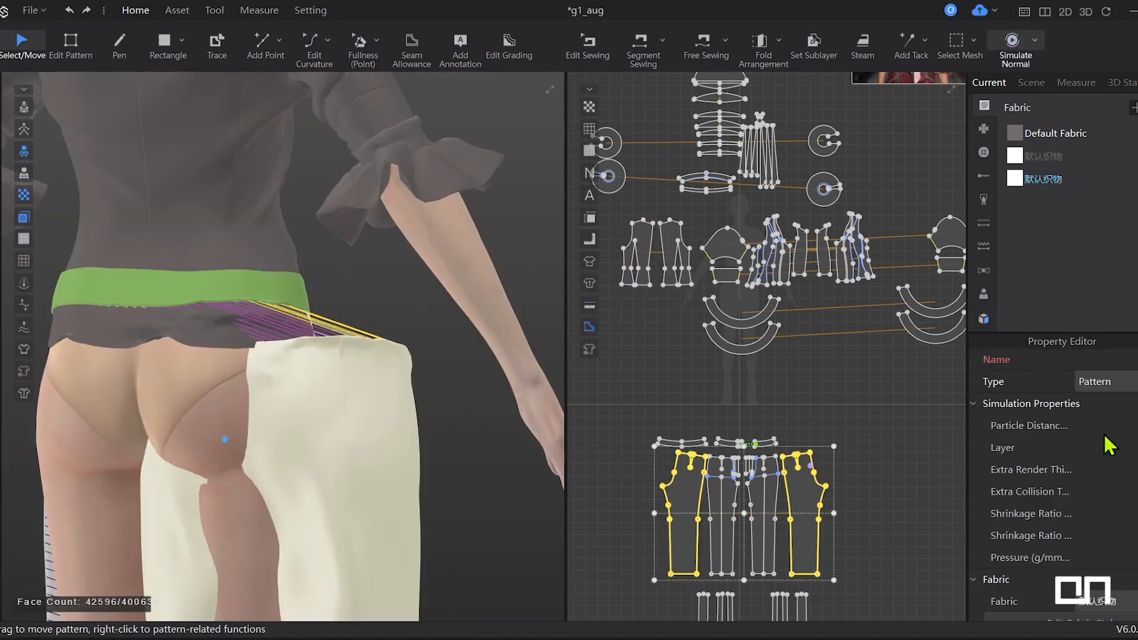
click(1125, 449)
click(666, 403)
Drape the trousers around the hips, recolour their fabric taupe, and pull the waistband closure into place.
right_drag(379, 460, 195, 460)
click(279, 391)
click(338, 317)
scroll(356, 356, down, 3)
click(381, 457)
middle_drag(381, 457, 387, 246)
click(1043, 179)
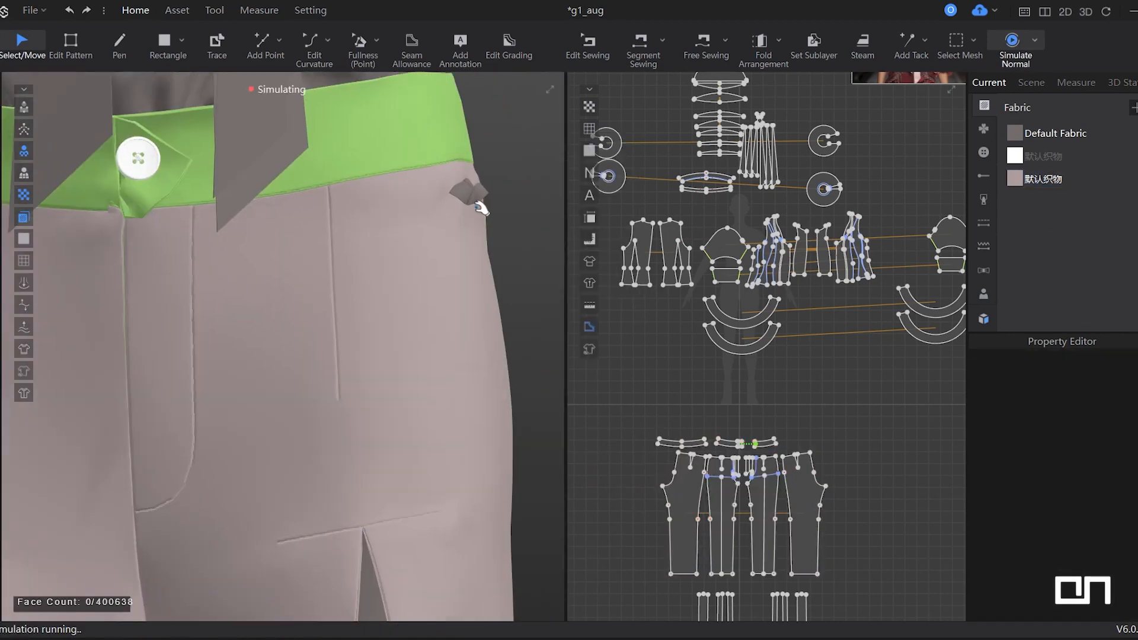
drag(159, 185, 171, 171)
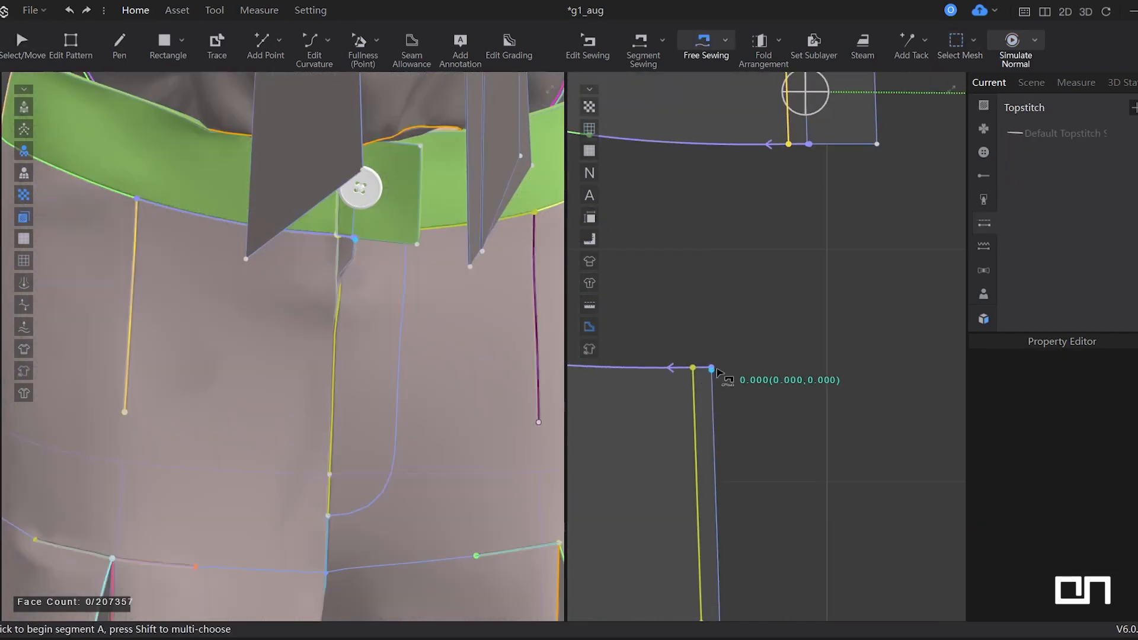
Adjust the waistband-to-front sewing so it ends before the fly extension.
key(b)
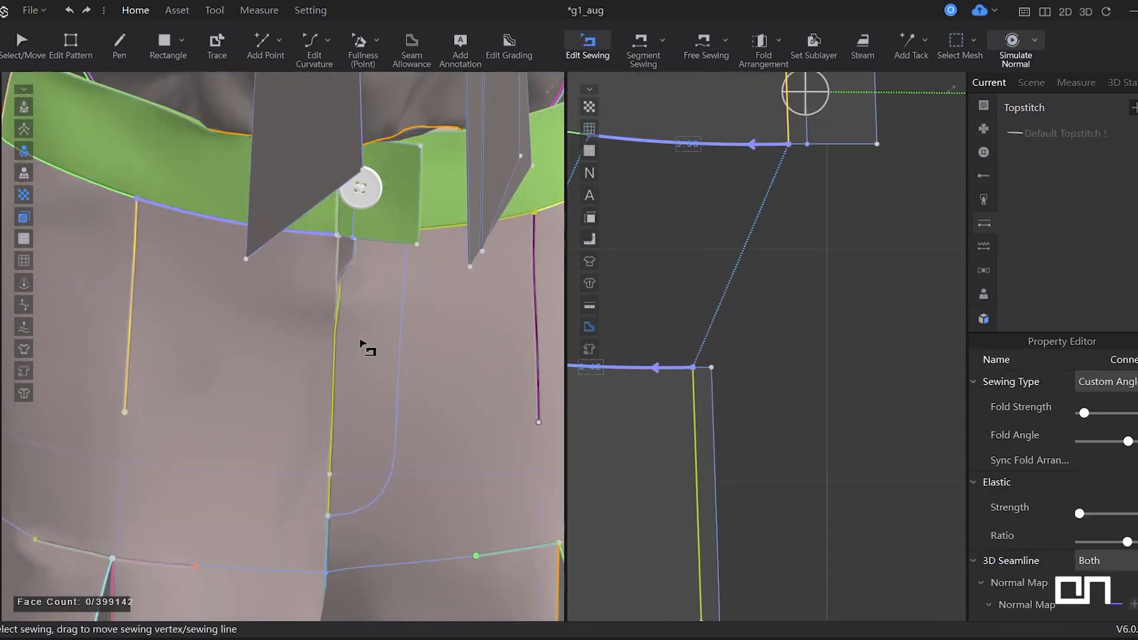
click(355, 256)
mouse_move(356, 257)
right_down()
mouse_move(404, 259)
mouse_move(434, 330)
mouse_move(322, 244)
mouse_move(356, 243)
right_up()
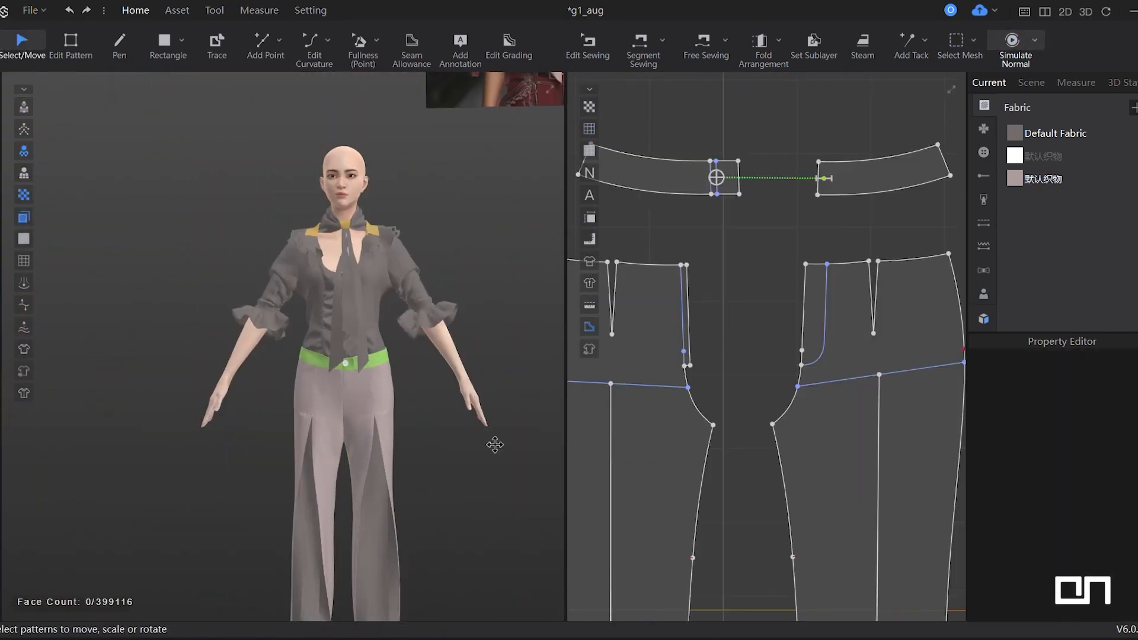
scroll(439, 427, up, 3)
click(279, 380)
scroll(806, 474, down, 5)
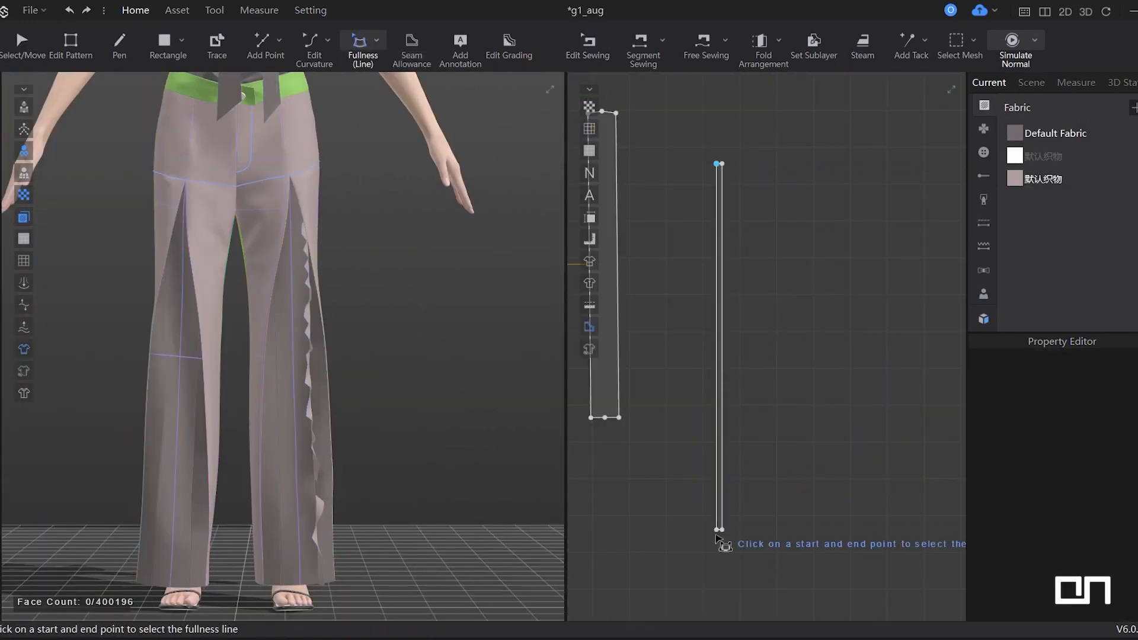
Apply line fullness along the long narrow trim strip to curl it into an open ring.
click(721, 530)
scroll(670, 314, up, 3)
key(Return)
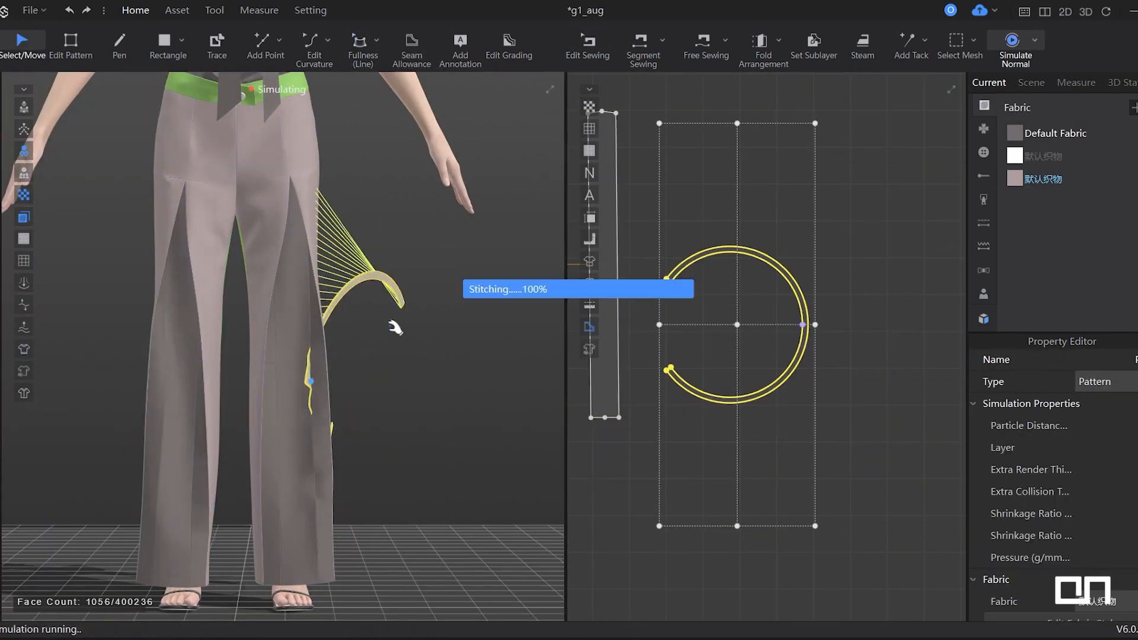
Simulate the curled trim as a ruffle along the slit insert and place a copy of its pattern.
key(space)
right_click(326, 378)
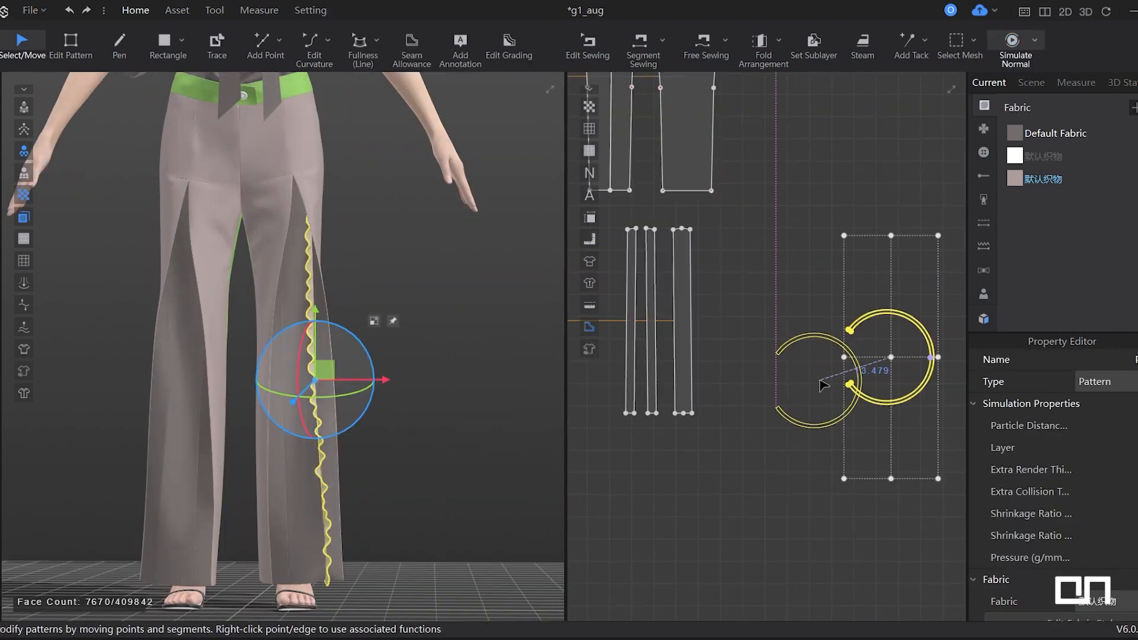
right_click(762, 508)
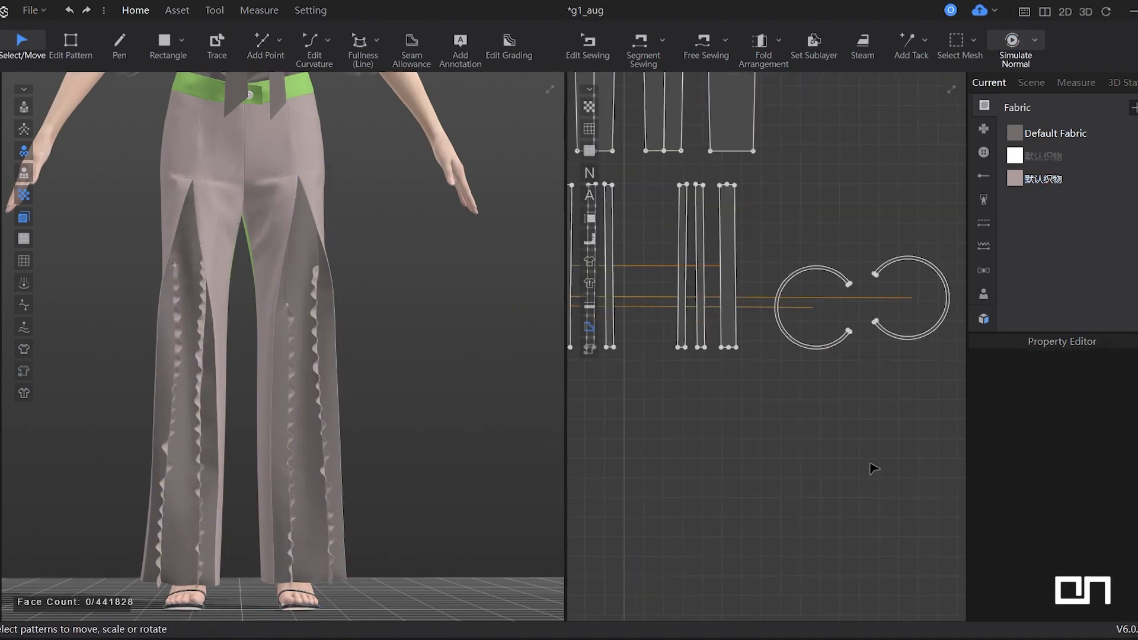
Select the outer curved edges of the two ring-shaped ruffle patterns for editing.
key(z)
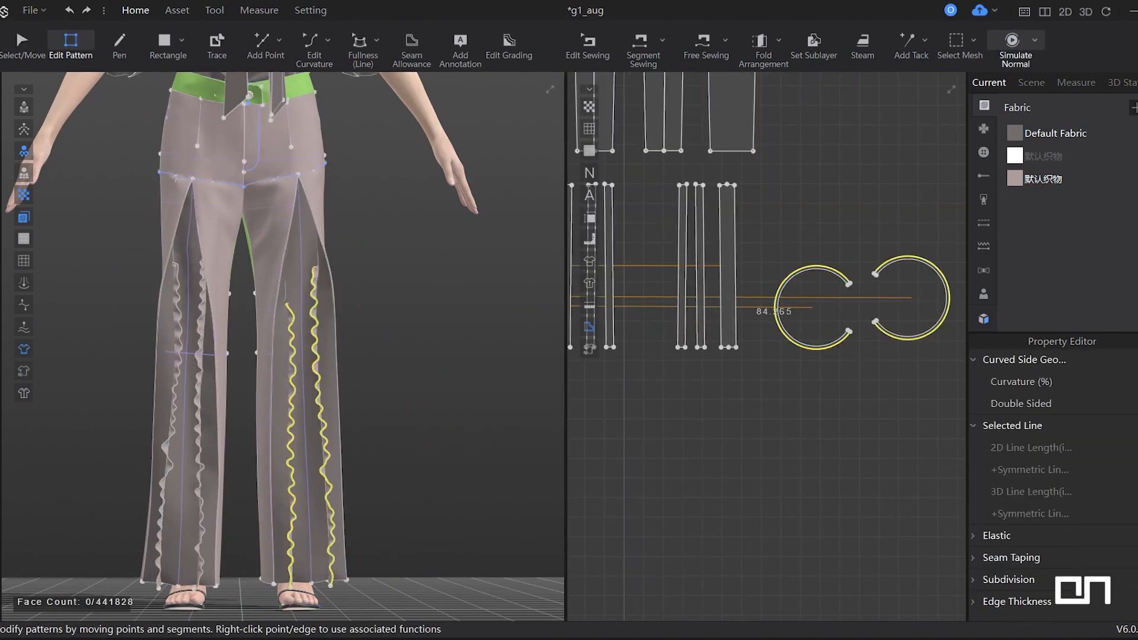
click(844, 356)
click(842, 347)
scroll(945, 579, down, 2)
scroll(945, 579, up, 2)
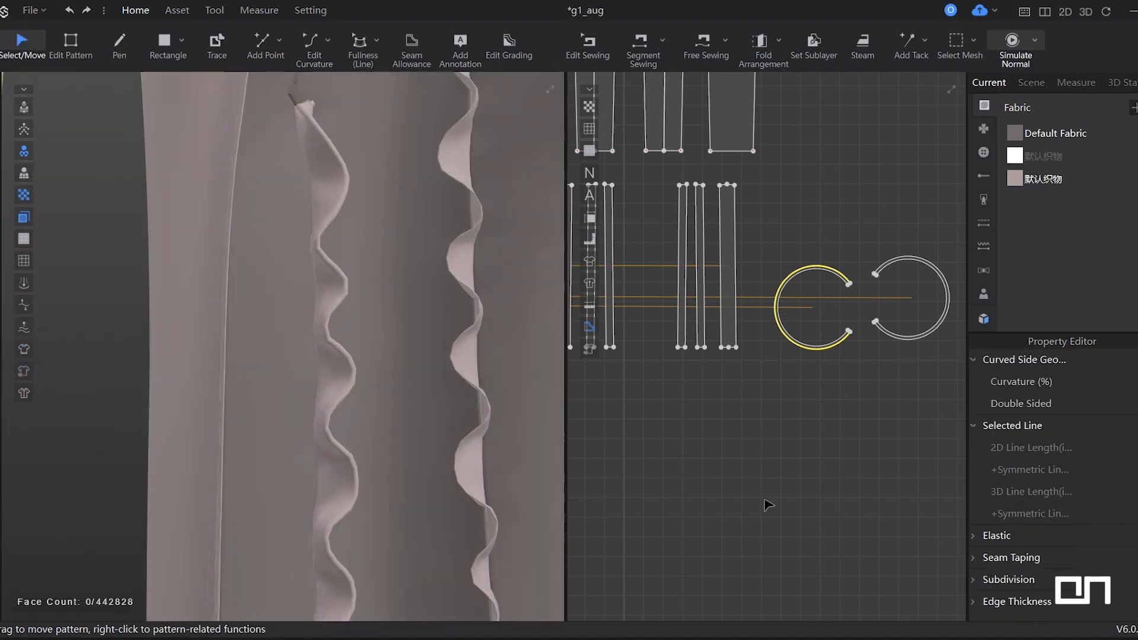